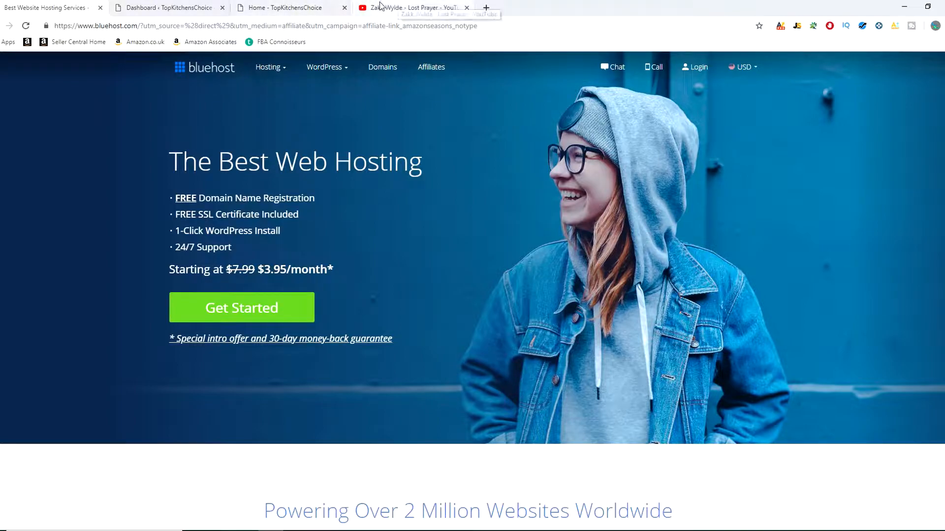
Step: View the TopKitchensChoice website's domain name, then examine the domain part of the Bluehost homepage address
{"action": "left_click", "coordinate": [293, 4]}
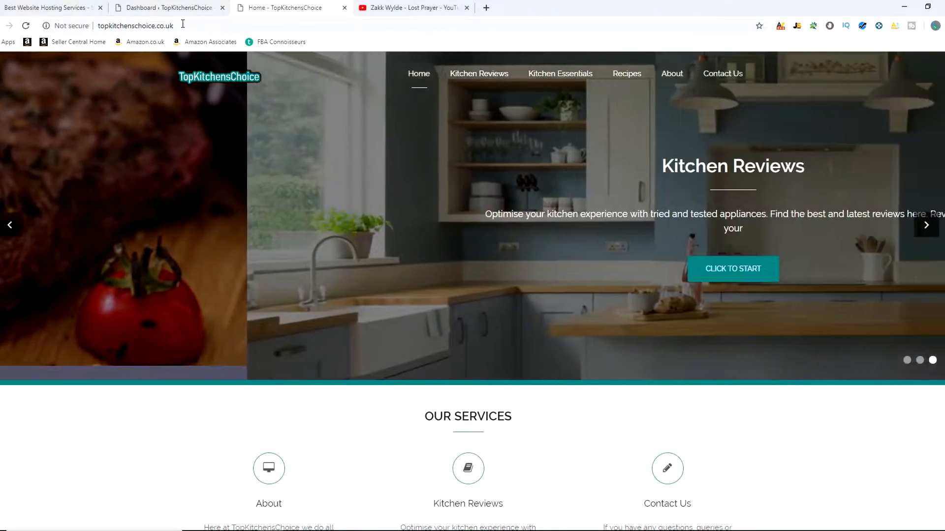
{"action": "left_click", "coordinate": [182, 26]}
{"action": "left_click", "coordinate": [182, 23]}
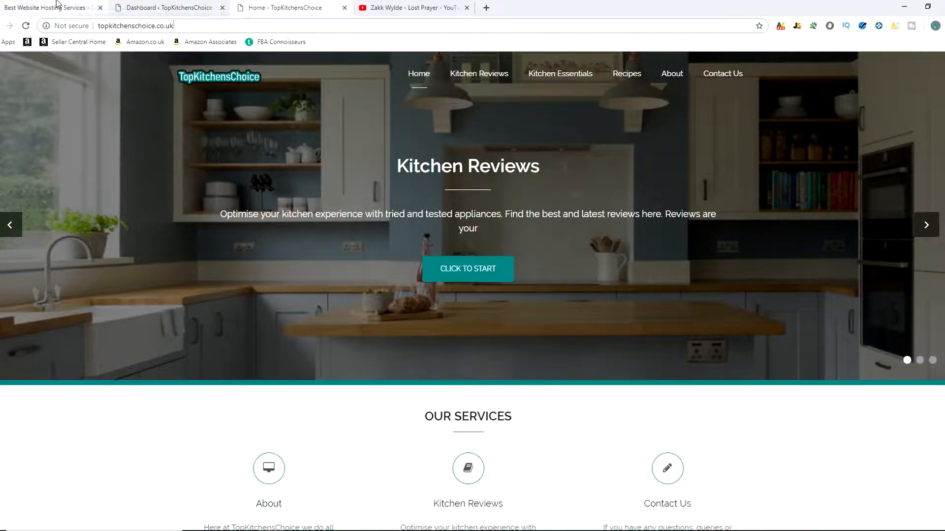
{"action": "left_click", "coordinate": [57, 4]}
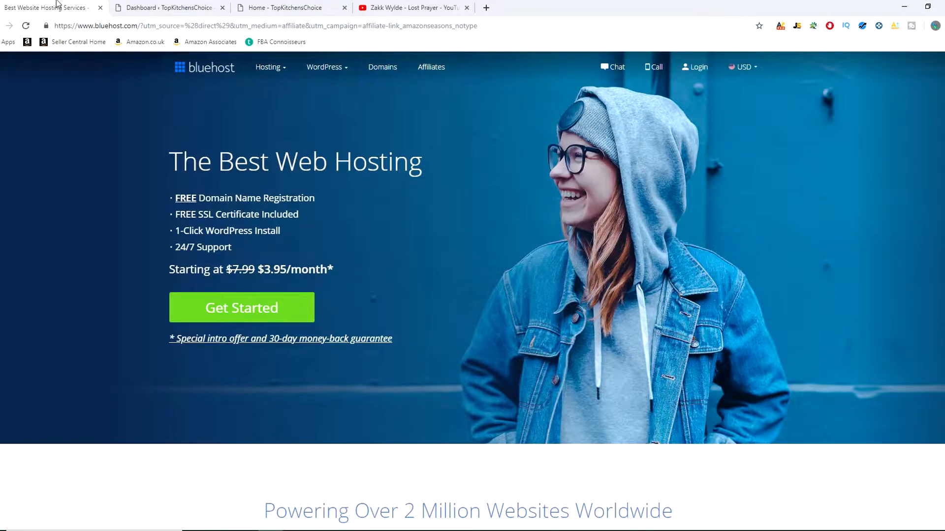
{"action": "double_click", "coordinate": [137, 26]}
{"action": "double_click", "coordinate": [139, 26]}
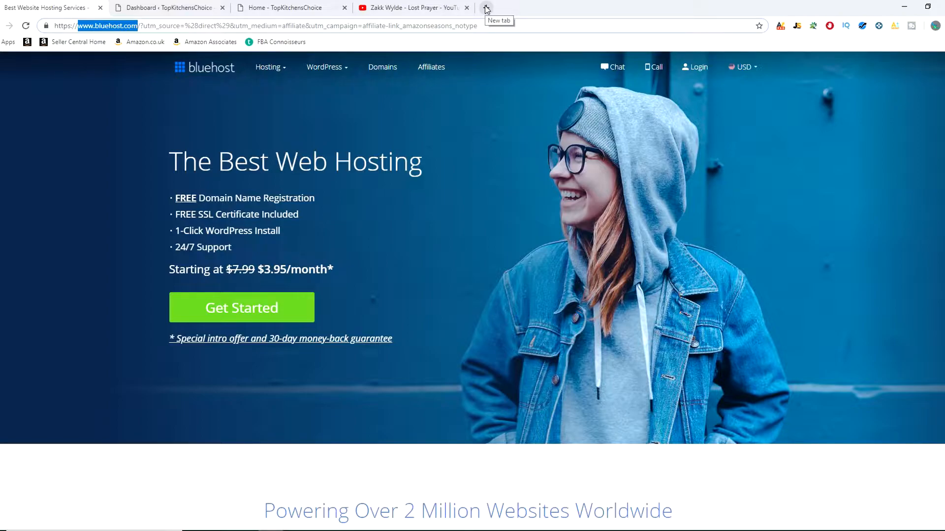
{"action": "left_click", "coordinate": [347, 173]}
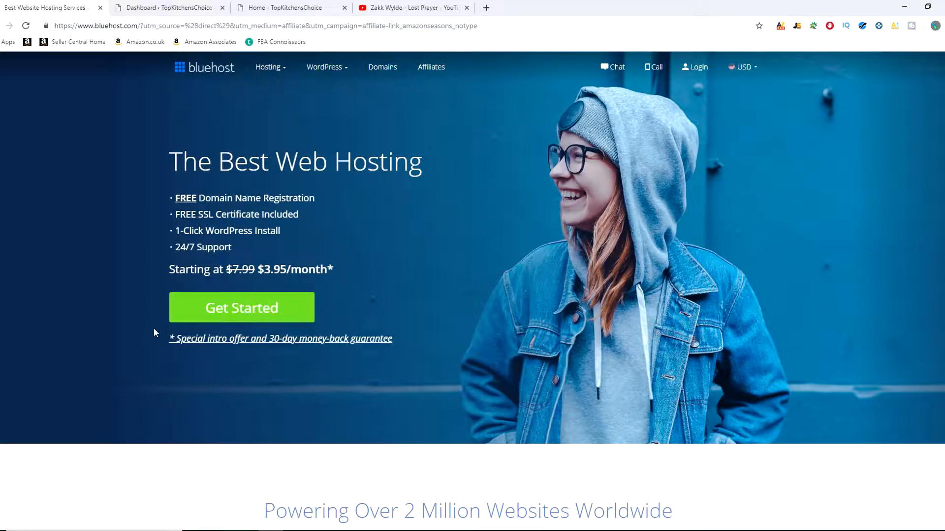
Step: Examine the starting monthly price on the Bluehost homepage and look back at the TopKitchensChoice website
{"action": "left_click_drag", "start_coordinate": [258, 270], "coordinate": [319, 270]}
{"action": "left_click", "coordinate": [348, 273]}
{"action": "left_click_drag", "start_coordinate": [258, 269], "coordinate": [327, 270]}
{"action": "left_click", "coordinate": [348, 266]}
{"action": "left_click_drag", "start_coordinate": [255, 270], "coordinate": [344, 274]}
{"action": "left_click", "coordinate": [283, 8]}
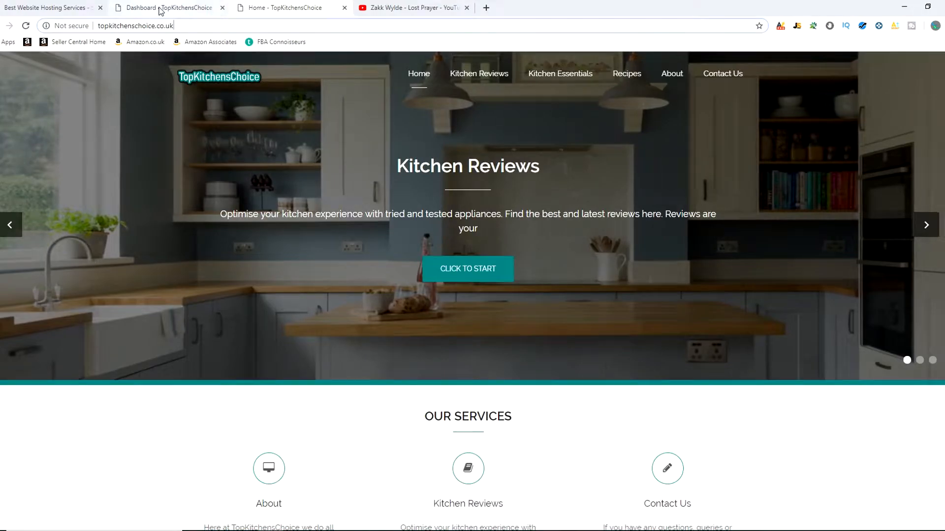
{"action": "left_click", "coordinate": [44, 8]}
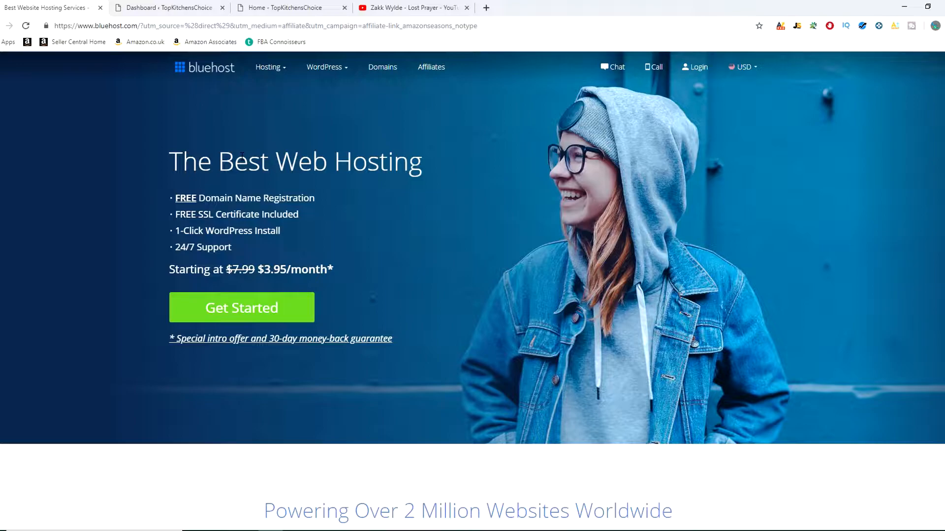
Step: Start the Bluehost signup, compare the hosting plans and select the basic plan
{"action": "left_click", "coordinate": [218, 312]}
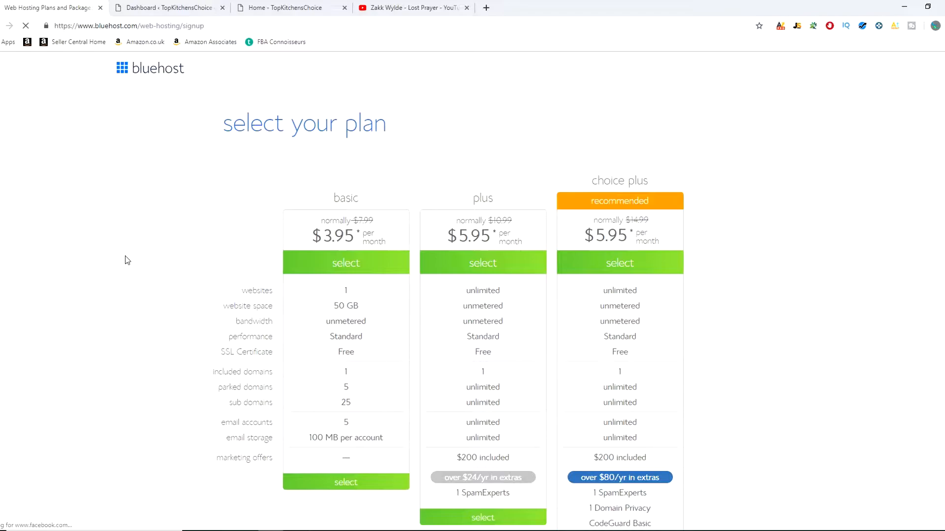
{"action": "scroll", "coordinate": [124, 261], "scroll_direction": "down", "scroll_amount": 1}
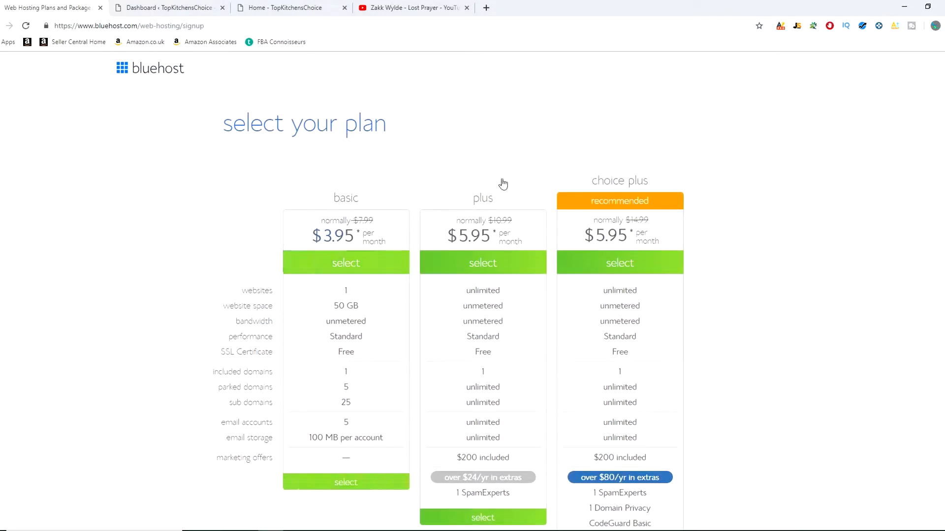
{"action": "scroll", "coordinate": [800, 231], "scroll_direction": "down", "scroll_amount": 2}
{"action": "scroll", "coordinate": [787, 260], "scroll_direction": "up", "scroll_amount": 3}
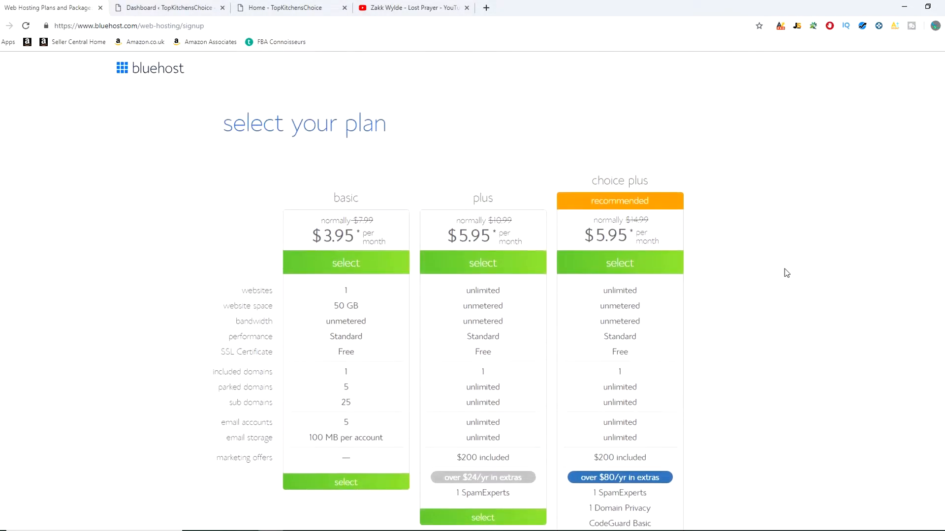
{"action": "scroll", "coordinate": [785, 272], "scroll_direction": "down", "scroll_amount": 2}
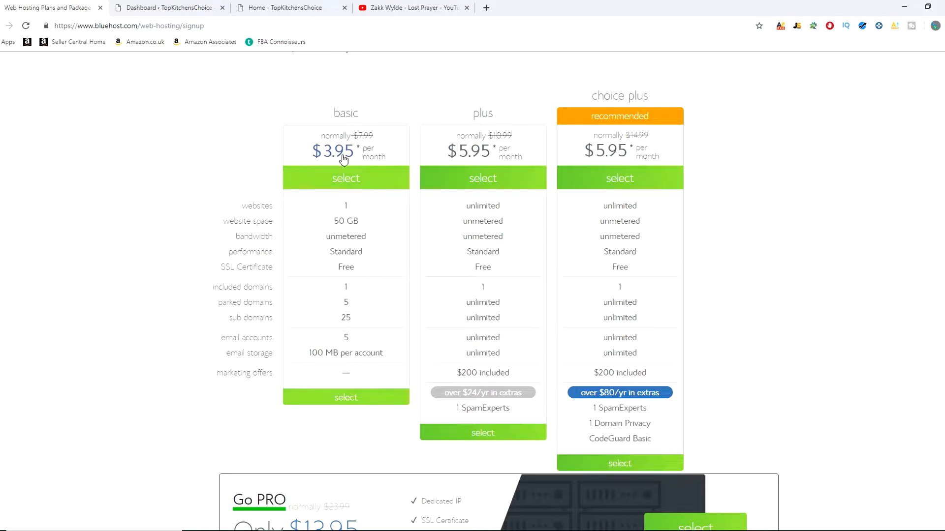
{"action": "left_click", "coordinate": [338, 183]}
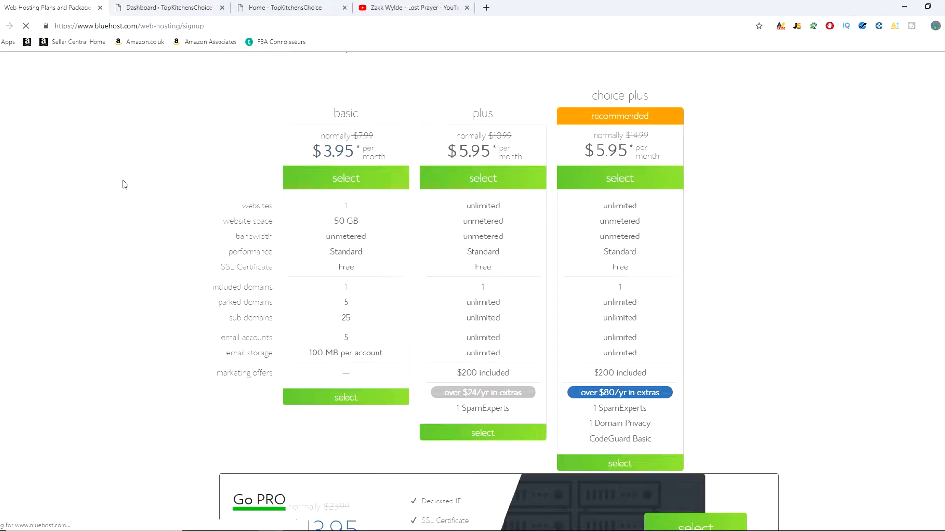
Step: Examine the new-domain and existing-domain signup options, using the TopKitchensChoice website's address as an example
{"action": "left_click", "coordinate": [333, 272]}
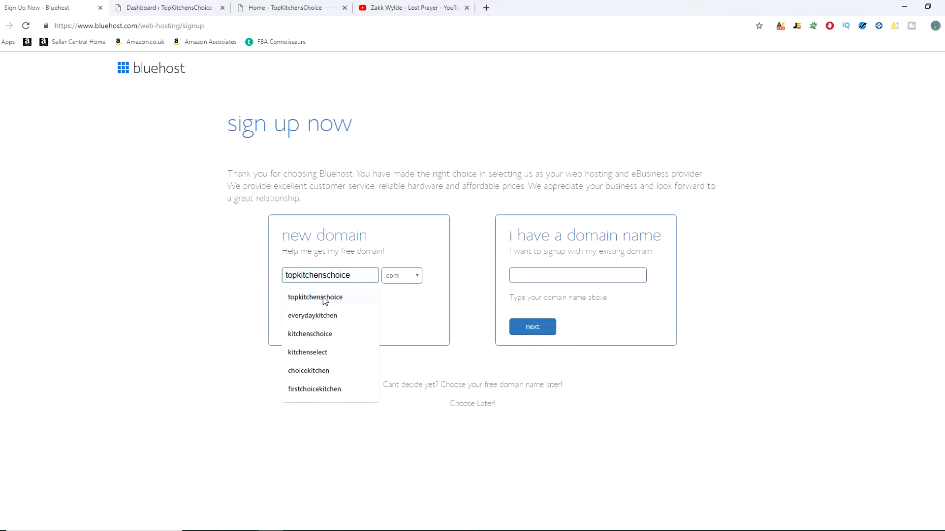
{"action": "left_click", "coordinate": [278, 8]}
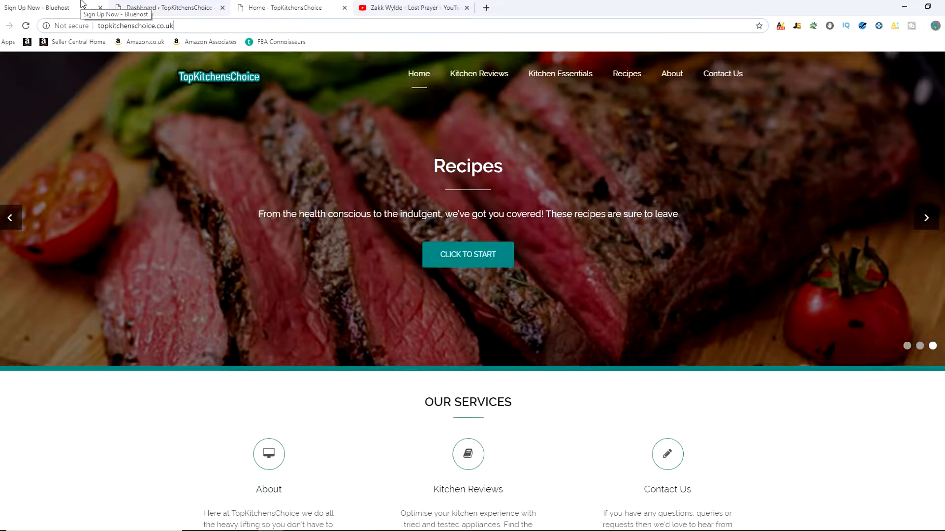
{"action": "left_click", "coordinate": [56, 8]}
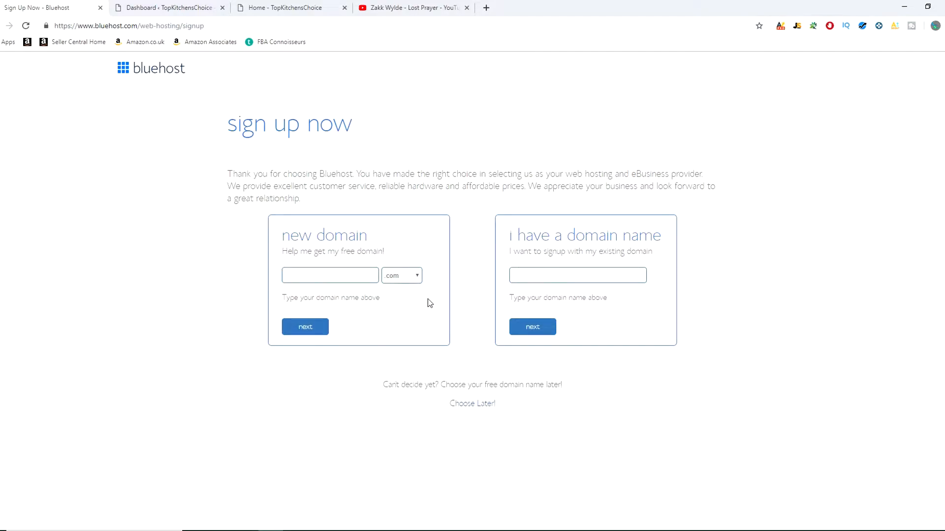
{"action": "left_click", "coordinate": [597, 273]}
{"action": "left_click", "coordinate": [716, 268]}
Step: Enter helpbuildingawebsite as the new .com domain and continue to account creation
{"action": "left_click", "coordinate": [343, 276]}
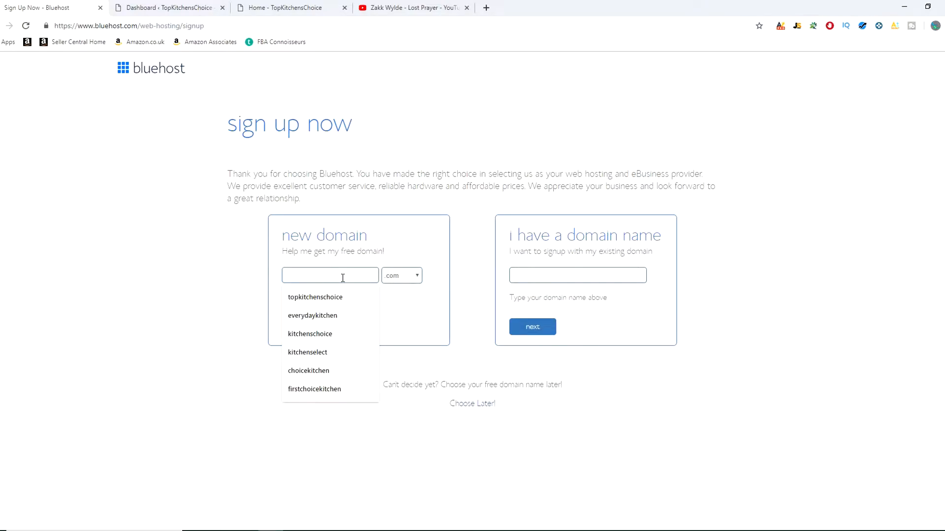
{"action": "type", "text": "helpbu"}
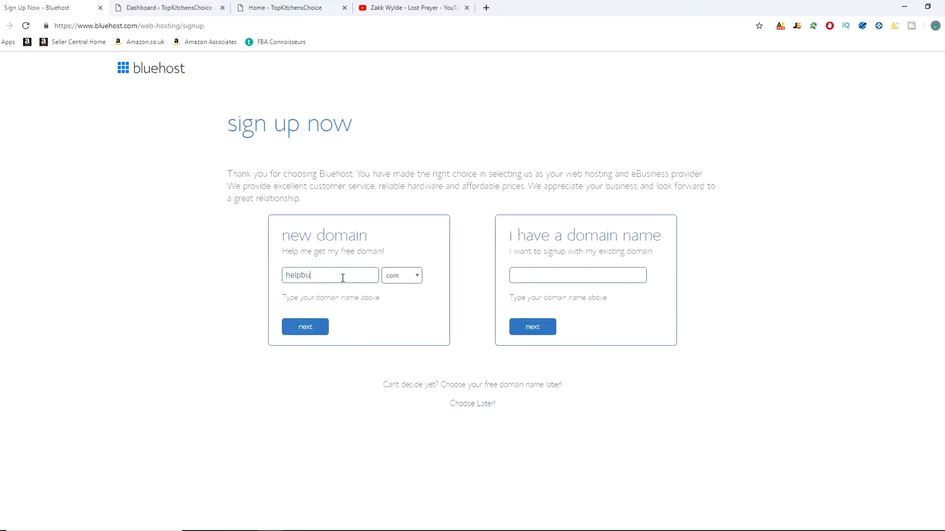
{"action": "type", "text": "ildingawebsite"}
{"action": "left_click", "coordinate": [318, 327]}
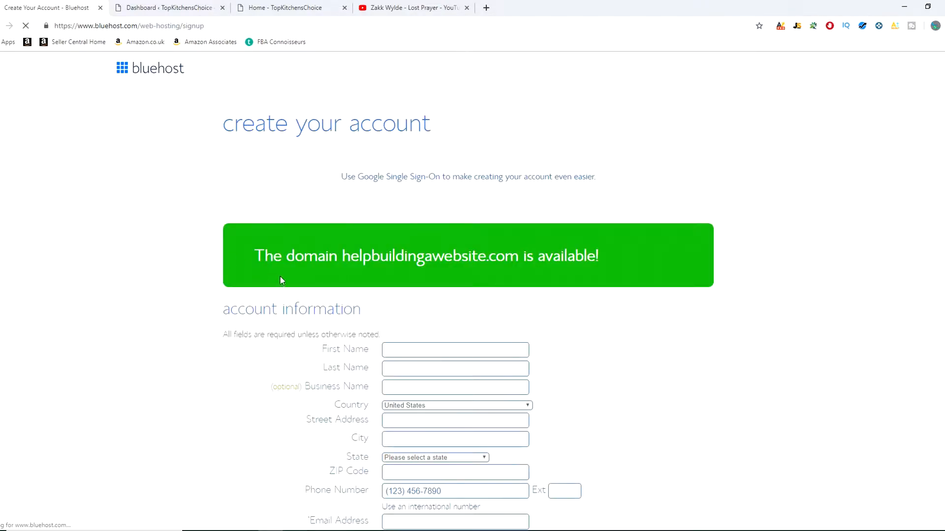
Step: Set the account plan to the Basic 12 Month Price at $5.95/mo in the package information
{"action": "scroll", "coordinate": [637, 335], "scroll_direction": "down", "scroll_amount": 8}
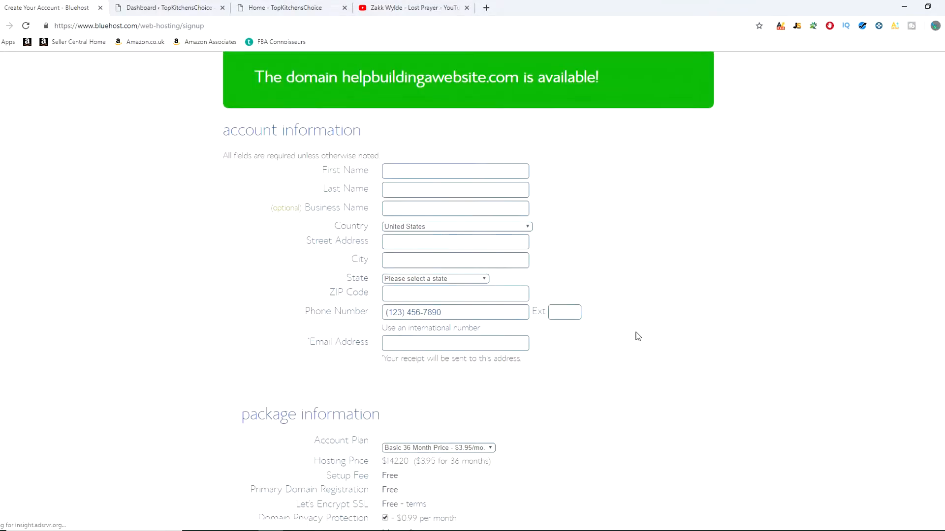
{"action": "scroll", "coordinate": [650, 197], "scroll_direction": "down", "scroll_amount": 2}
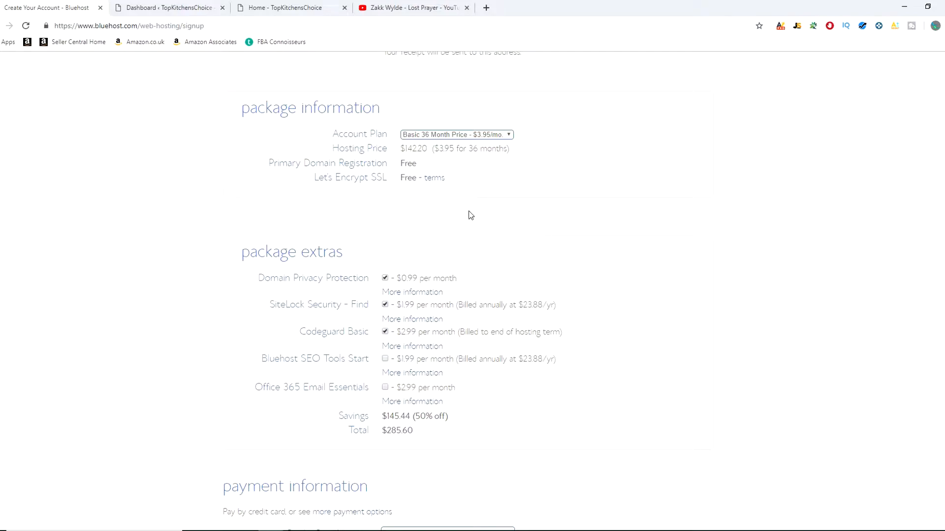
{"action": "left_click", "coordinate": [483, 137]}
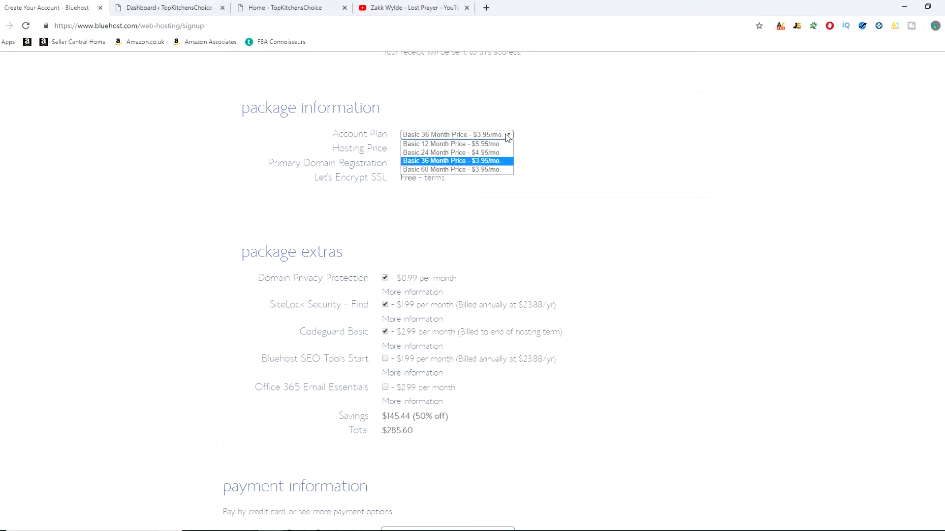
{"action": "left_click", "coordinate": [476, 146]}
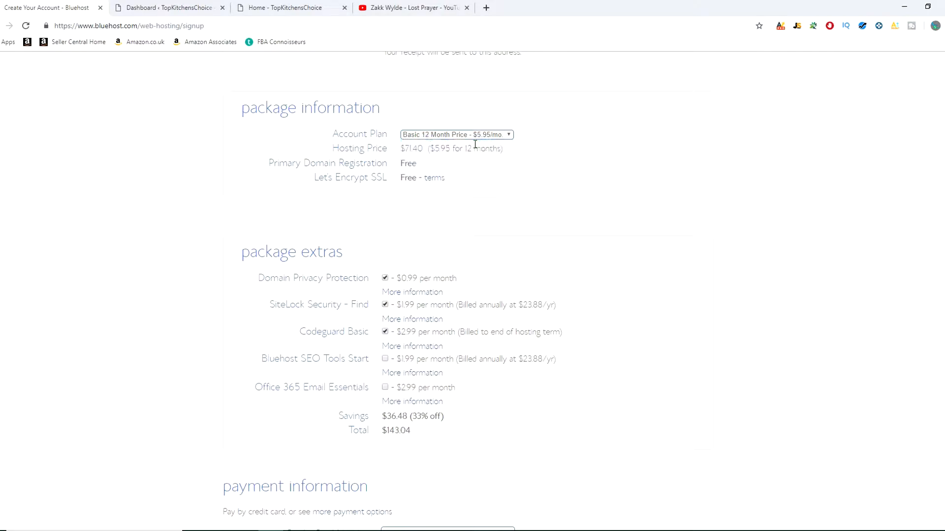
Step: Remove the Codeguard Basic and SiteLock Security - Find extras from the package and check the order total
{"action": "left_click_drag", "start_coordinate": [381, 430], "coordinate": [454, 428]}
{"action": "left_click", "coordinate": [455, 428]}
{"action": "left_click", "coordinate": [384, 332]}
{"action": "left_click", "coordinate": [385, 305]}
{"action": "left_click", "coordinate": [385, 278]}
{"action": "scroll", "coordinate": [534, 266], "scroll_direction": "down", "scroll_amount": 1}
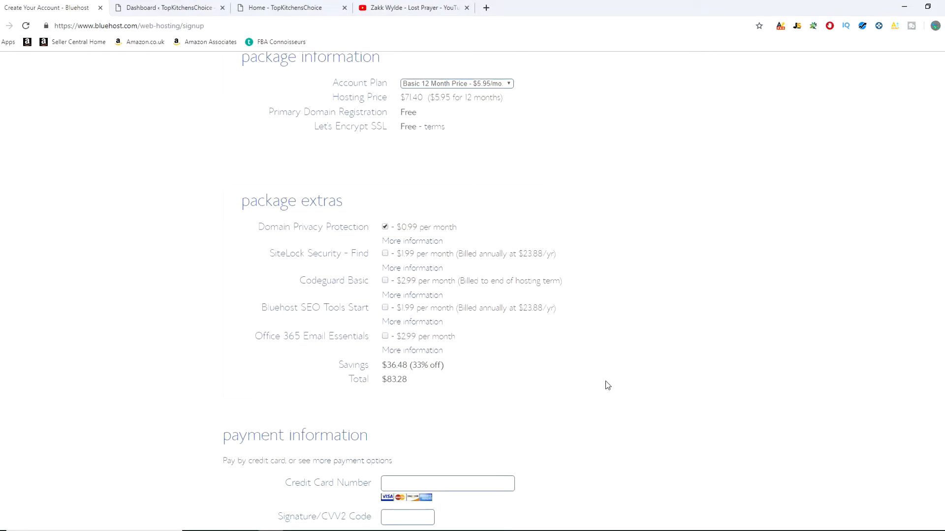
{"action": "left_click_drag", "start_coordinate": [383, 377], "coordinate": [449, 382]}
{"action": "left_click", "coordinate": [450, 384]}
Step: Review the package details, payment fields and terms on the signup form, dismissing the Special Sign-Up Offer
{"action": "scroll", "coordinate": [451, 384], "scroll_direction": "down", "scroll_amount": 2}
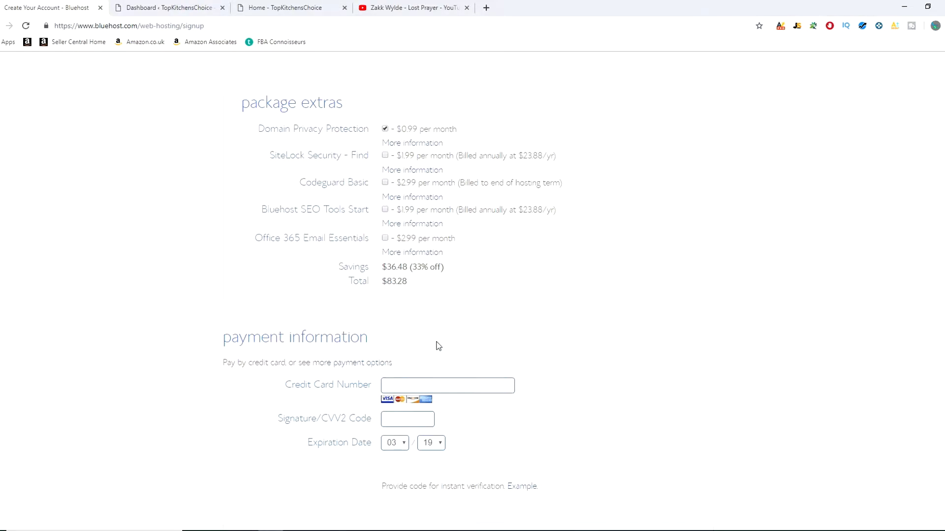
{"action": "scroll", "coordinate": [448, 350], "scroll_direction": "up", "scroll_amount": 1}
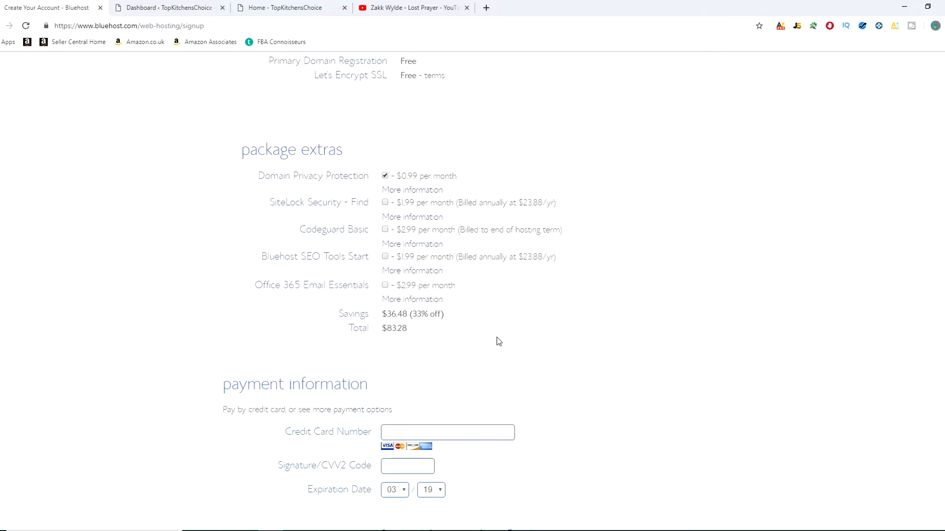
{"action": "scroll", "coordinate": [544, 375], "scroll_direction": "up", "scroll_amount": 1}
{"action": "scroll", "coordinate": [543, 372], "scroll_direction": "down", "scroll_amount": 3}
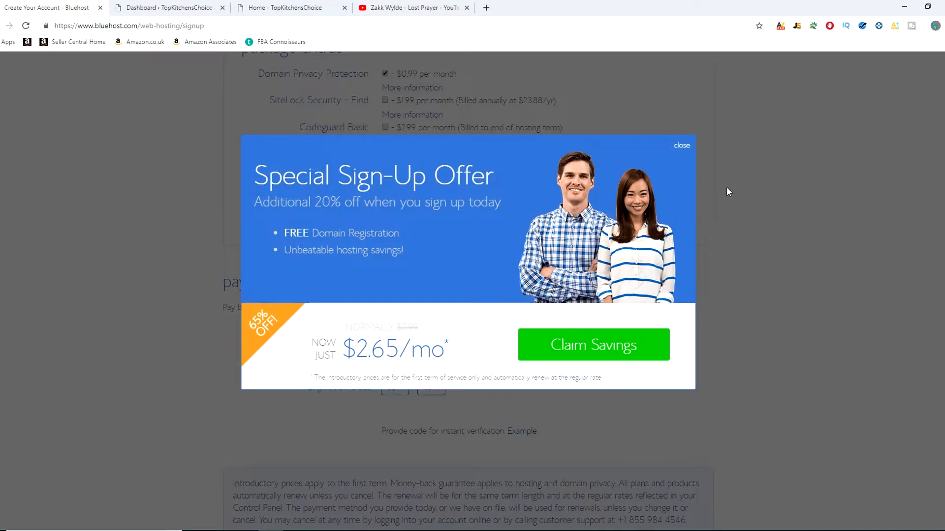
{"action": "left_click", "coordinate": [682, 146]}
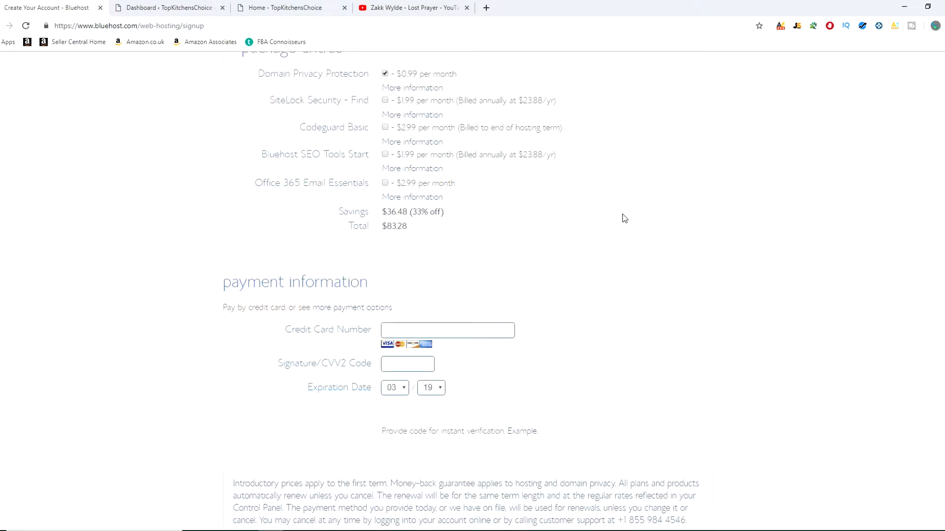
{"action": "scroll", "coordinate": [624, 219], "scroll_direction": "up", "scroll_amount": 1}
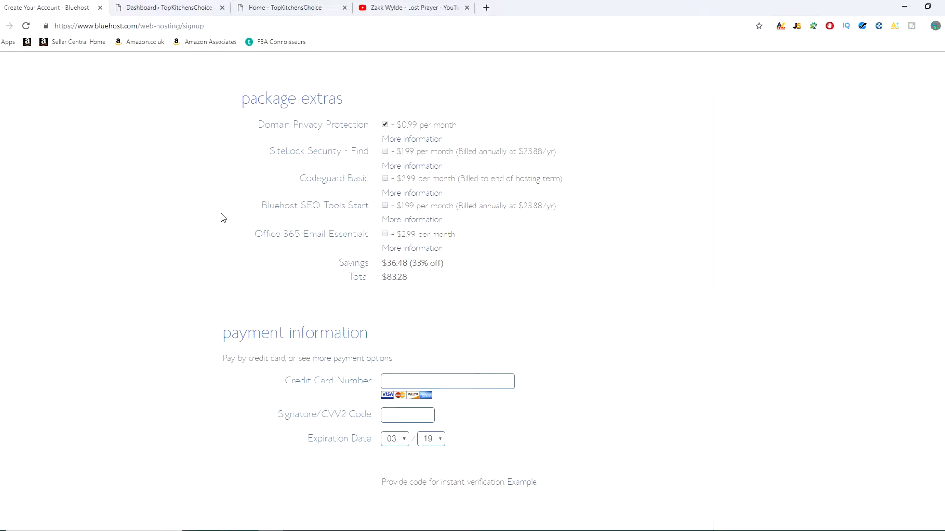
{"action": "scroll", "coordinate": [248, 264], "scroll_direction": "up", "scroll_amount": 2}
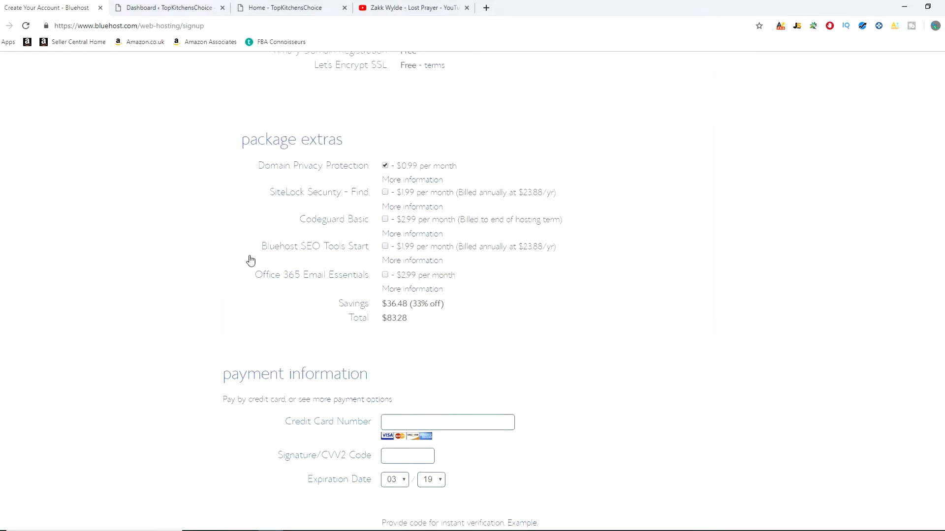
{"action": "scroll", "coordinate": [248, 274], "scroll_direction": "up", "scroll_amount": 2}
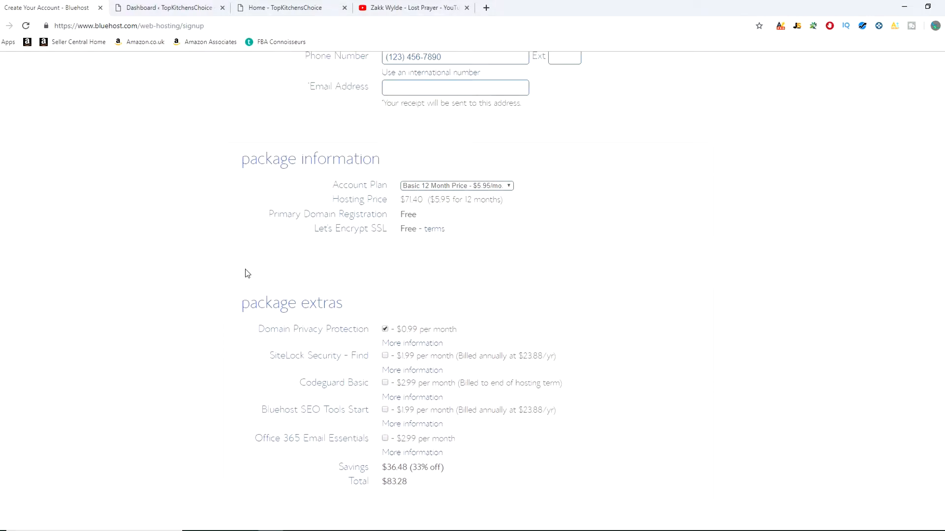
{"action": "scroll", "coordinate": [248, 274], "scroll_direction": "down", "scroll_amount": 6}
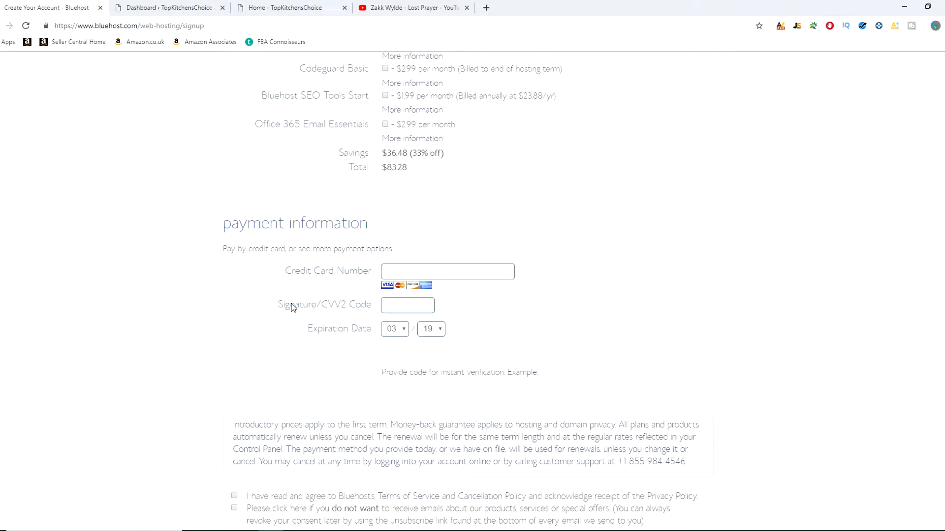
{"action": "scroll", "coordinate": [291, 305], "scroll_direction": "up", "scroll_amount": 1}
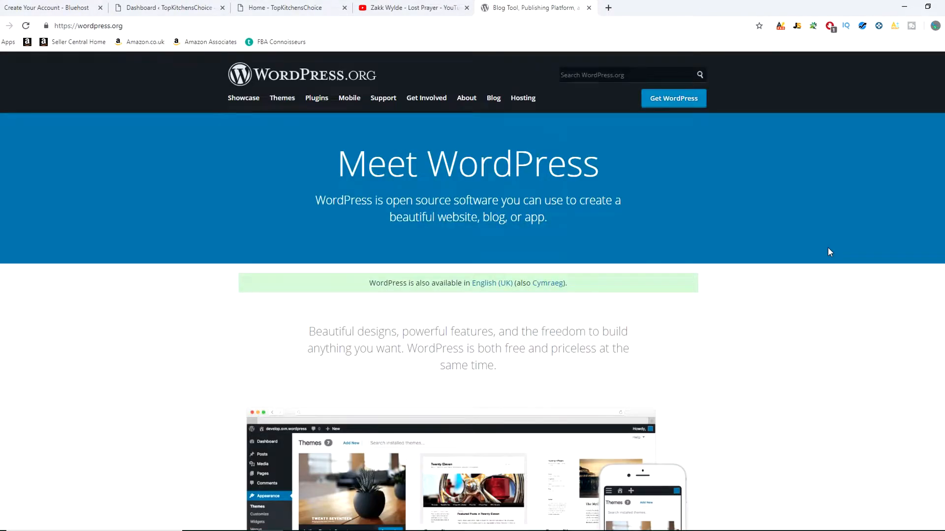
Step: Read through the WordPress.org homepage, including the Trusted by the Best and Powerful Features sections
{"action": "scroll", "coordinate": [627, 234], "scroll_direction": "down", "scroll_amount": 7}
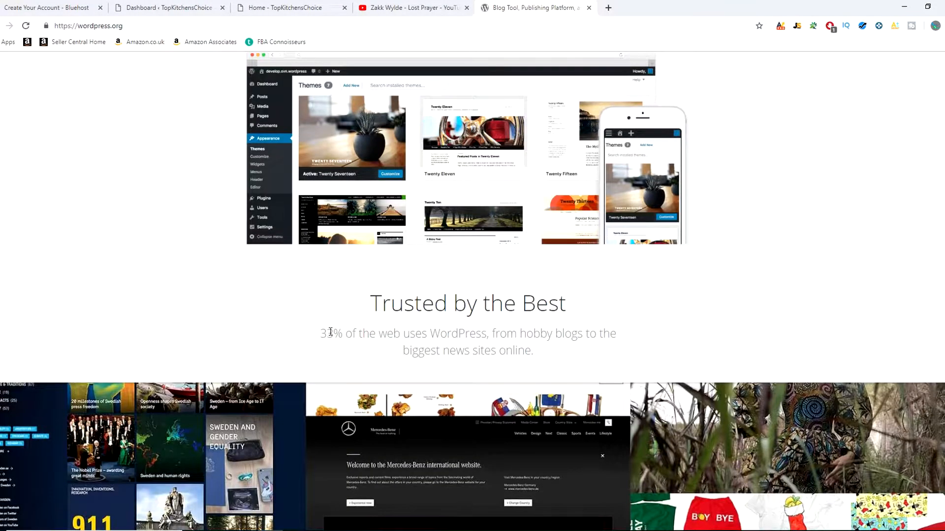
{"action": "left_click_drag", "start_coordinate": [325, 334], "coordinate": [589, 340]}
{"action": "left_click", "coordinate": [705, 321]}
{"action": "scroll", "coordinate": [640, 295], "scroll_direction": "down", "scroll_amount": 6}
{"action": "scroll", "coordinate": [640, 298], "scroll_direction": "down", "scroll_amount": 5}
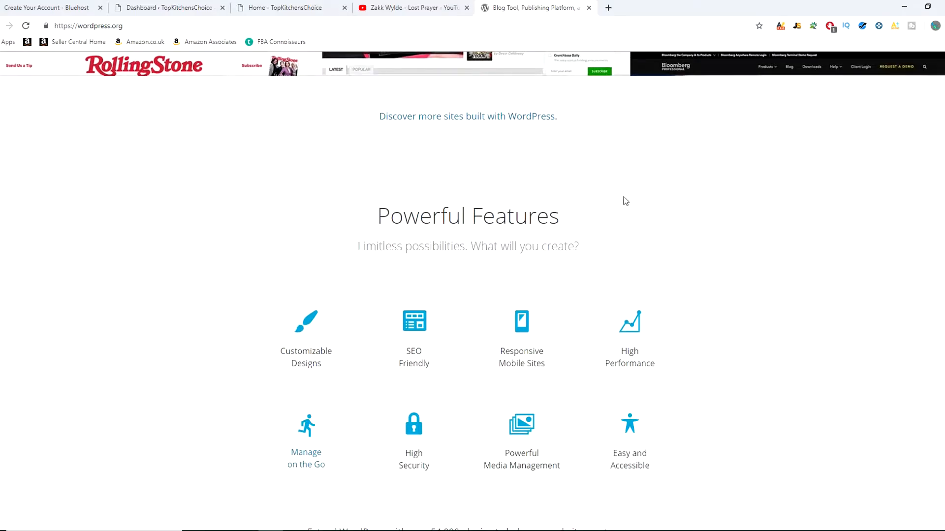
{"action": "scroll", "coordinate": [841, 270], "scroll_direction": "down", "scroll_amount": 3}
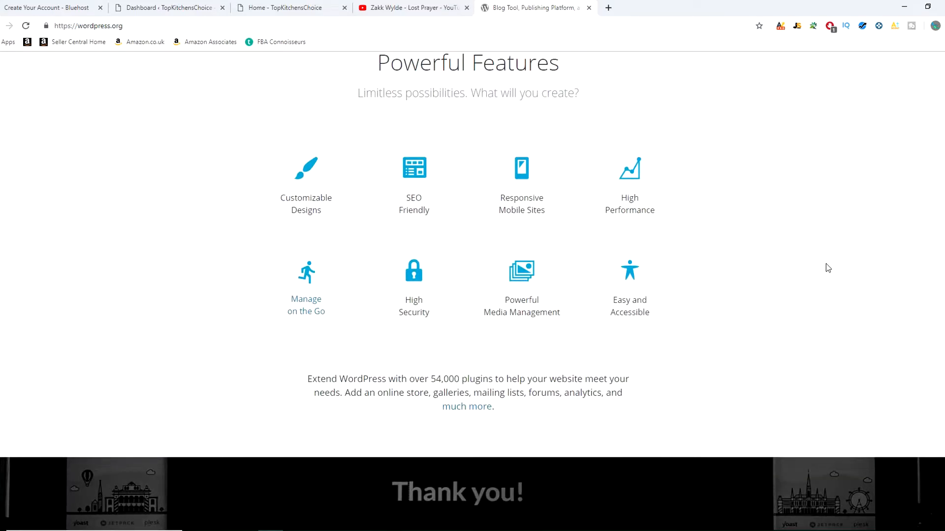
Step: Read the Community and Get Started with WordPress sections of the WordPress.org homepage
{"action": "scroll", "coordinate": [817, 261], "scroll_direction": "down", "scroll_amount": 5}
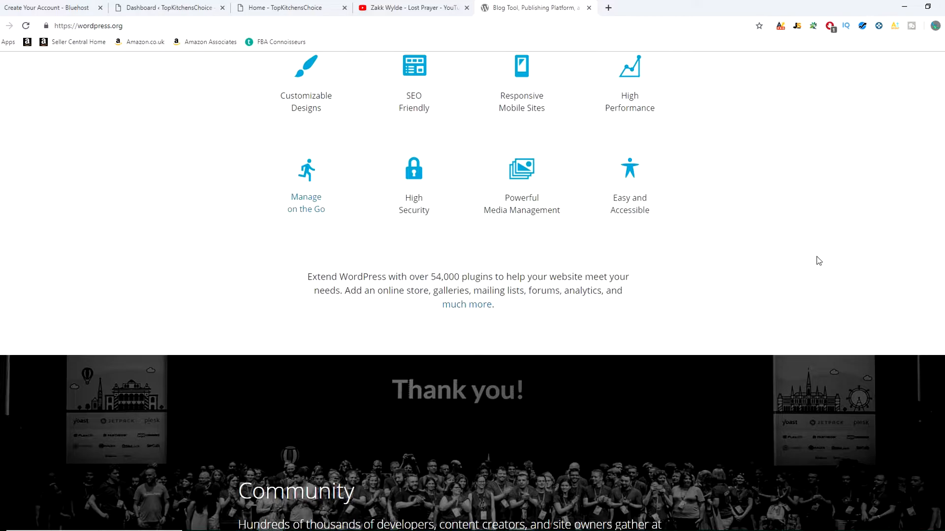
{"action": "scroll", "coordinate": [750, 293], "scroll_direction": "down", "scroll_amount": 3}
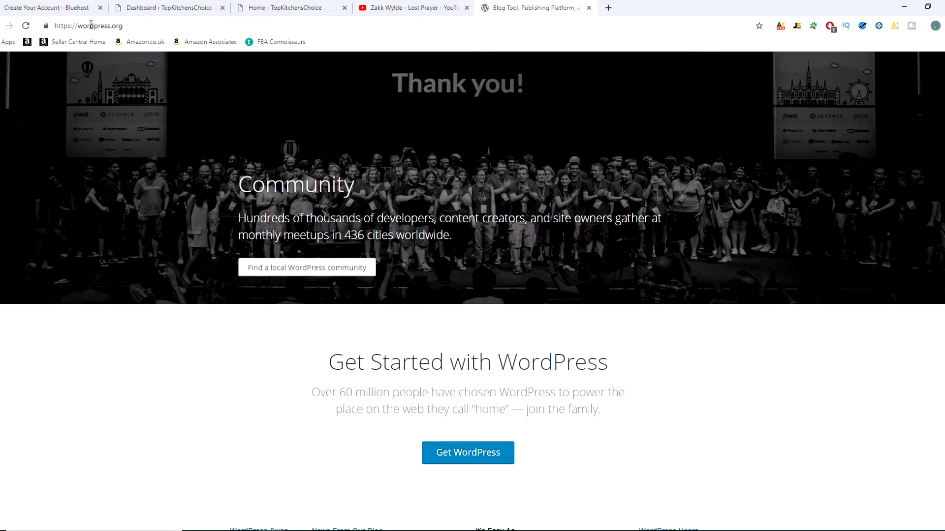
Step: Recheck the package extras on the Bluehost signup form and go back to the Bluehost homepage to read its hosting features
{"action": "left_click", "coordinate": [57, 7]}
{"action": "scroll", "coordinate": [178, 302], "scroll_direction": "down", "scroll_amount": 1}
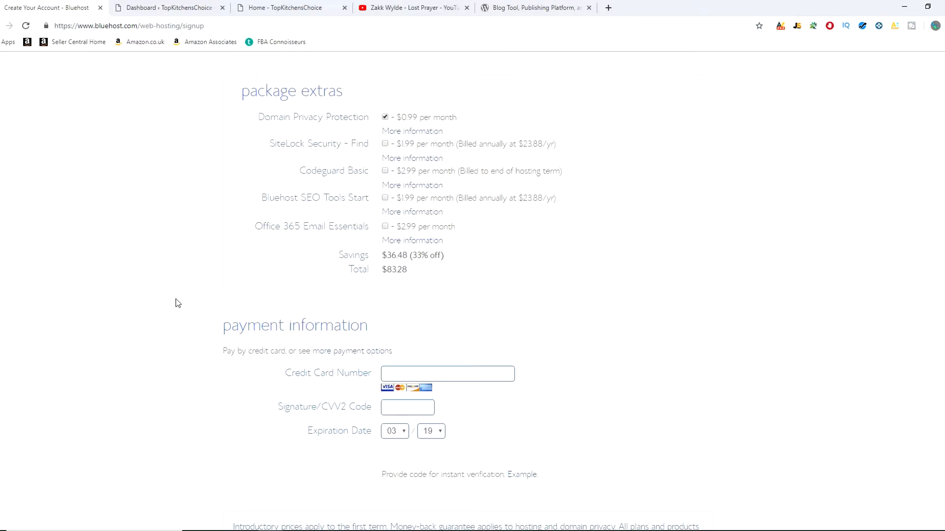
{"action": "scroll", "coordinate": [176, 299], "scroll_direction": "up", "scroll_amount": 13}
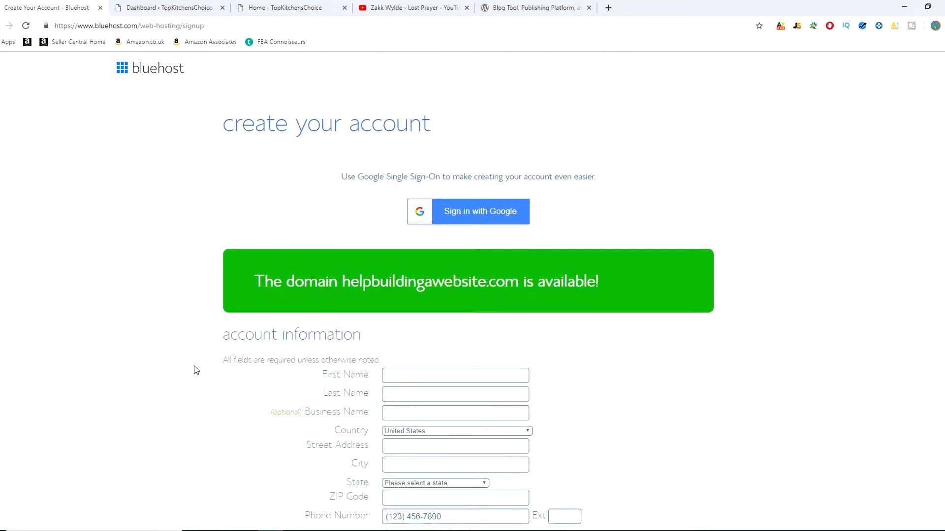
{"action": "left_click", "coordinate": [0, 26]}
{"action": "left_click", "coordinate": [1, 26]}
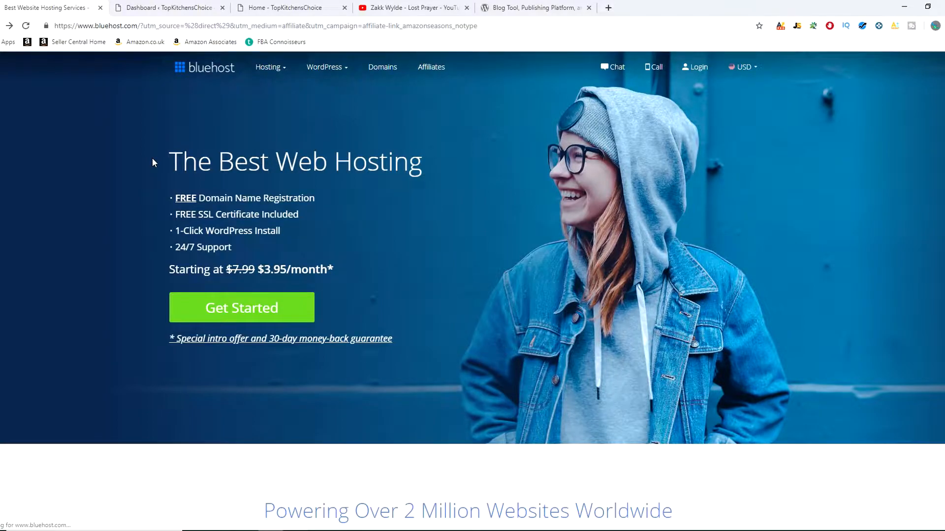
{"action": "scroll", "coordinate": [471, 256], "scroll_direction": "down", "scroll_amount": 7}
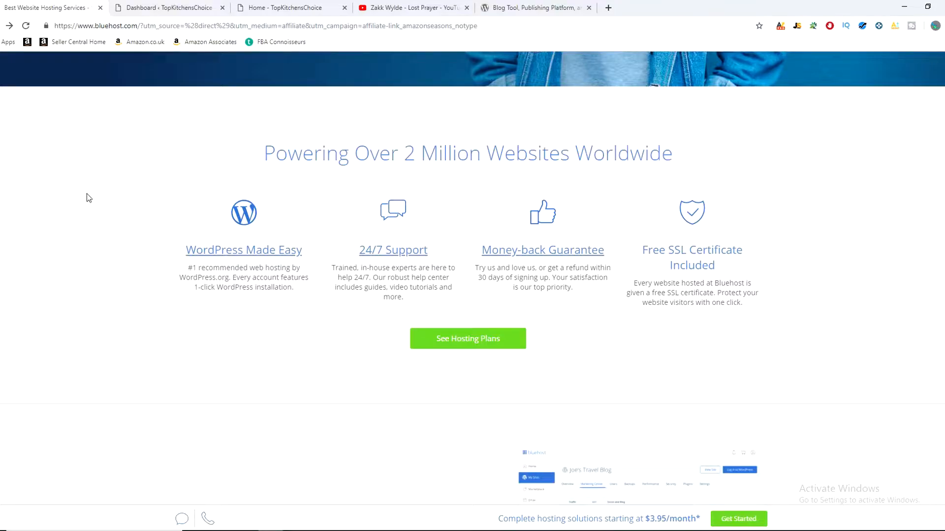
Step: Go to adding a new theme in the TopKitchensChoice WordPress dashboard and browse the featured themes
{"action": "left_click", "coordinate": [168, 8]}
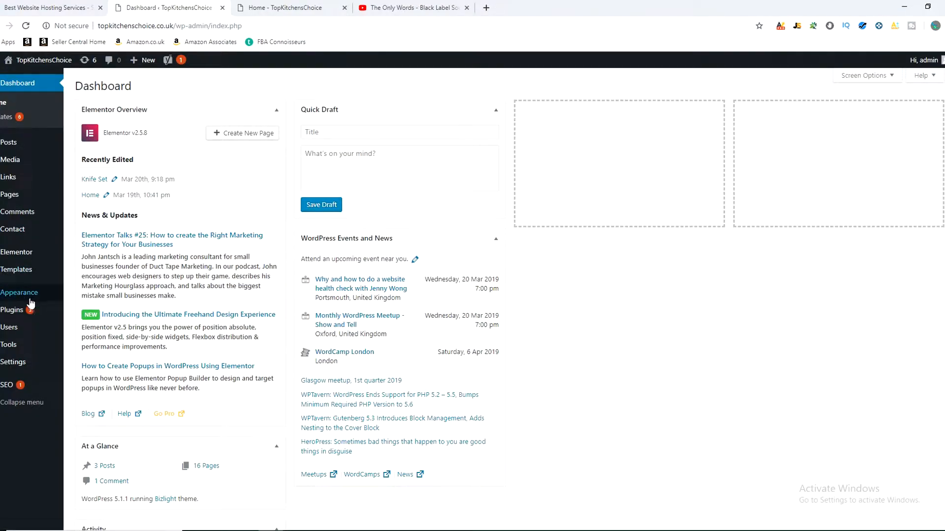
{"action": "mouse_move", "coordinate": [47, 295]}
{"action": "left_click", "coordinate": [86, 295]}
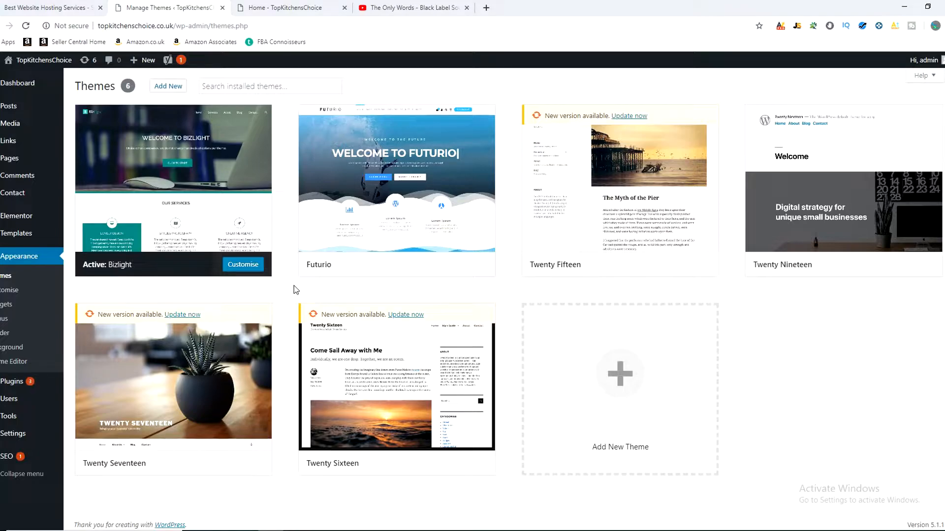
{"action": "left_click", "coordinate": [172, 90]}
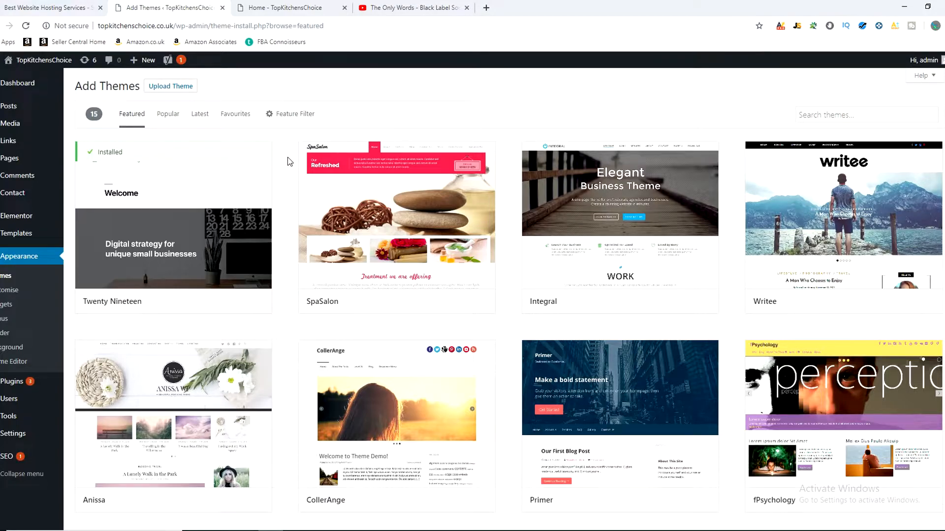
{"action": "scroll", "coordinate": [281, 179], "scroll_direction": "down", "scroll_amount": 8}
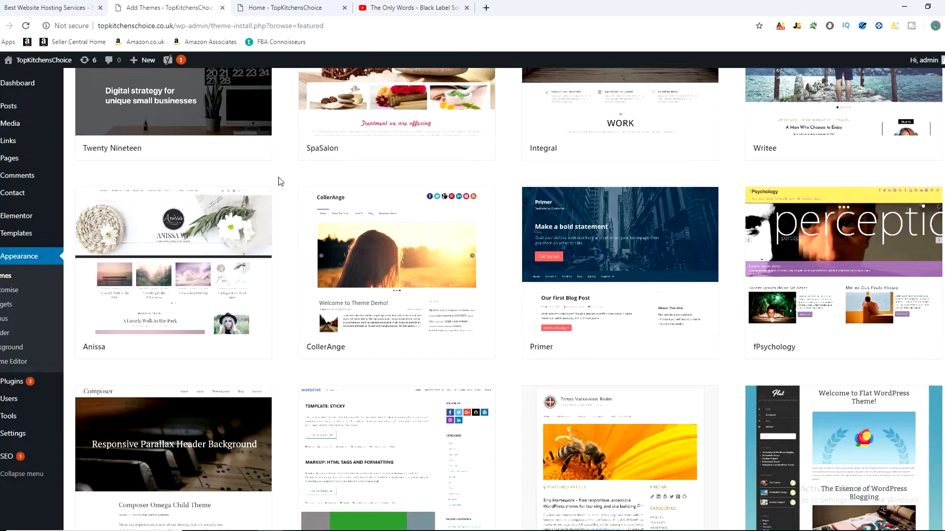
{"action": "scroll", "coordinate": [280, 266], "scroll_direction": "up", "scroll_amount": 4}
{"action": "scroll", "coordinate": [281, 279], "scroll_direction": "up", "scroll_amount": 4}
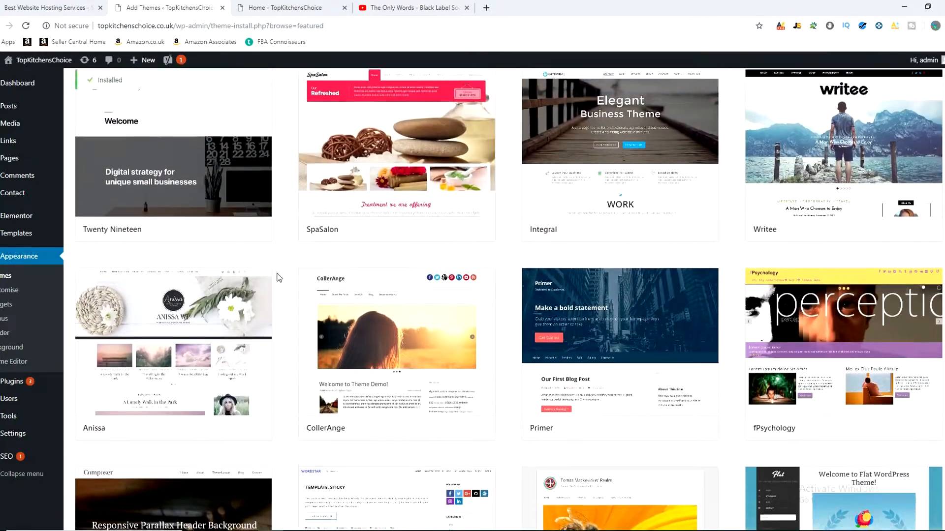
Step: Preview the featured themes SpaSalon, Integral and Writee, and return to the theme list
{"action": "left_click", "coordinate": [466, 303]}
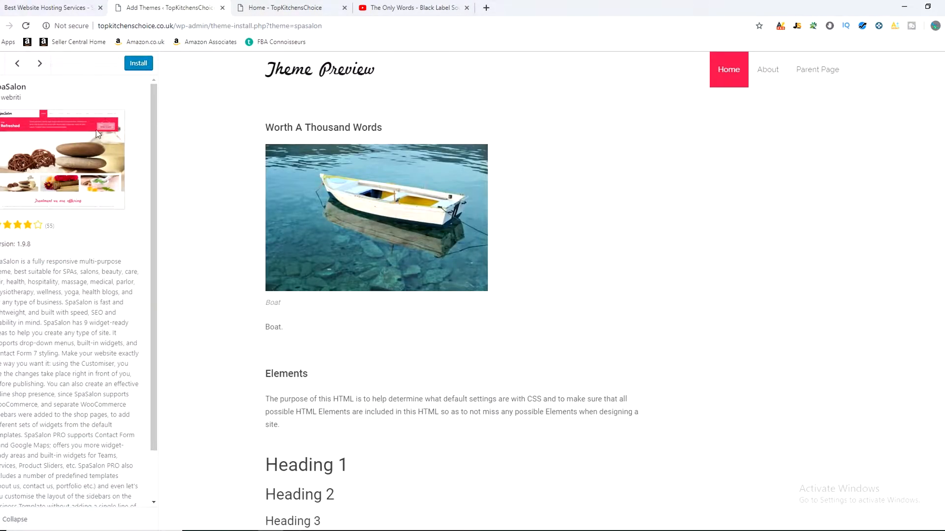
{"action": "scroll", "coordinate": [686, 274], "scroll_direction": "down", "scroll_amount": 8}
{"action": "scroll", "coordinate": [687, 278], "scroll_direction": "down", "scroll_amount": 4}
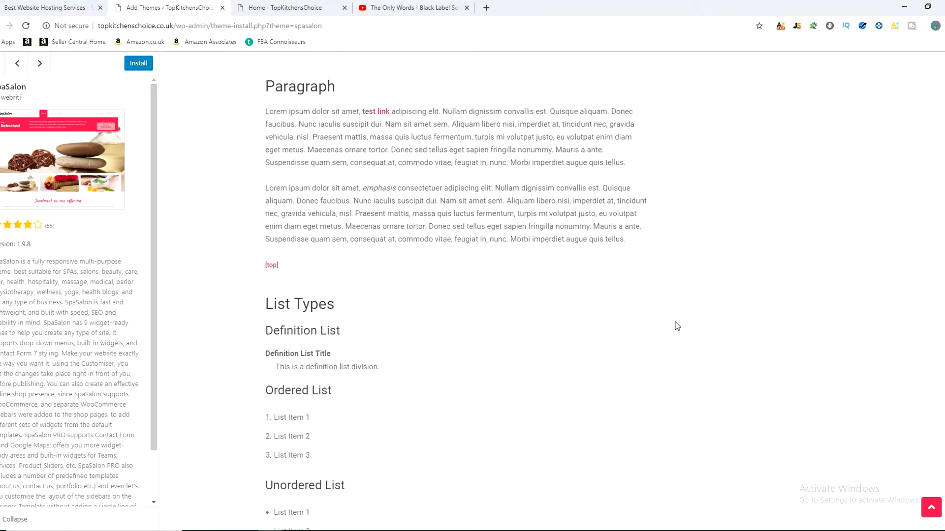
{"action": "scroll", "coordinate": [675, 339], "scroll_direction": "up", "scroll_amount": 12}
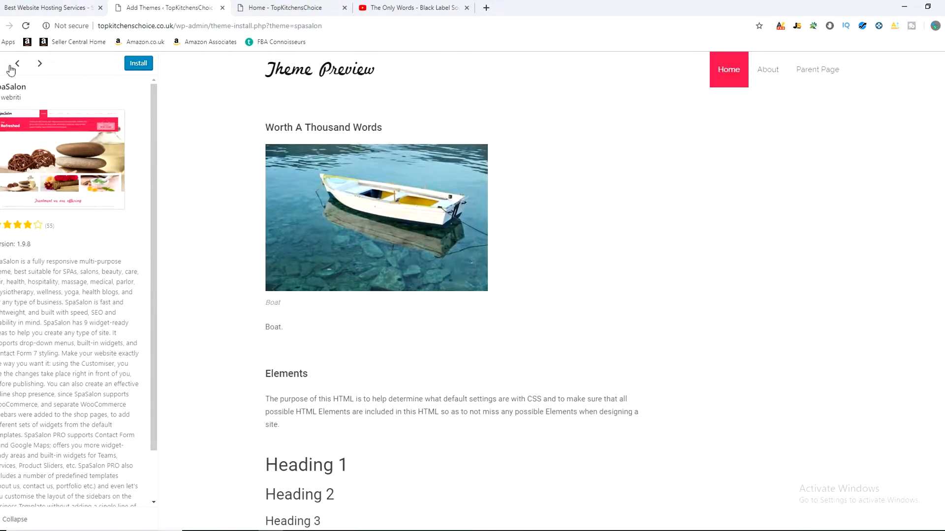
{"action": "left_click", "coordinate": [40, 63]}
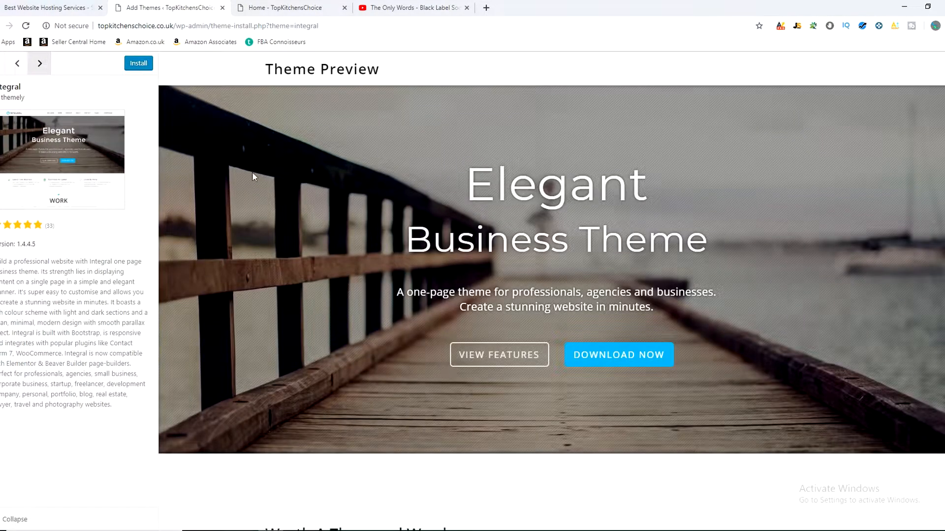
{"action": "scroll", "coordinate": [392, 253], "scroll_direction": "down", "scroll_amount": 4}
{"action": "scroll", "coordinate": [179, 105], "scroll_direction": "up", "scroll_amount": 4}
{"action": "left_click", "coordinate": [36, 69]}
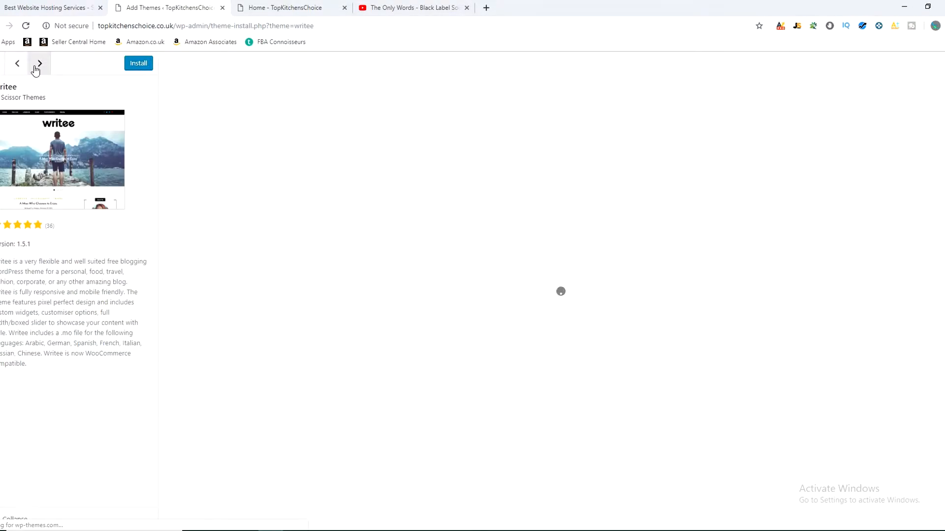
{"action": "left_click", "coordinate": [2, 67]}
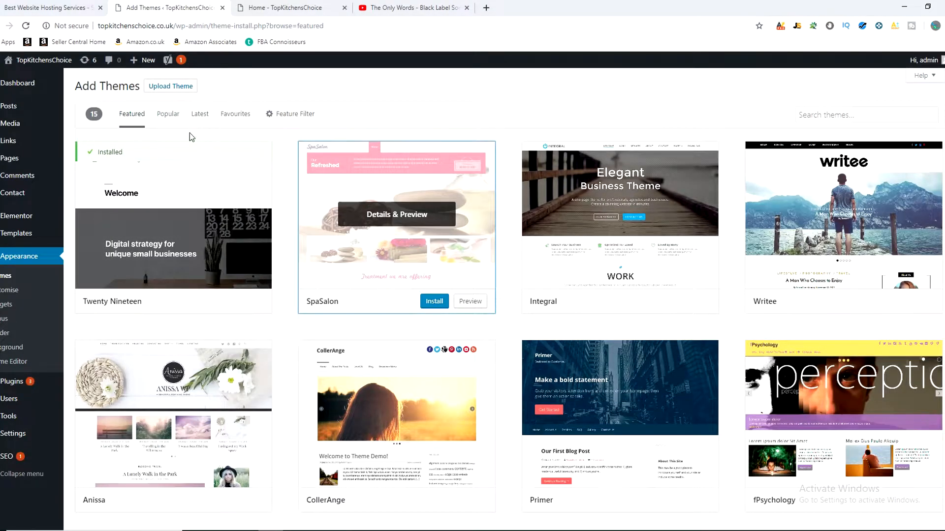
Step: List the popular themes, preview the Hestia theme and close its preview
{"action": "left_click", "coordinate": [170, 116]}
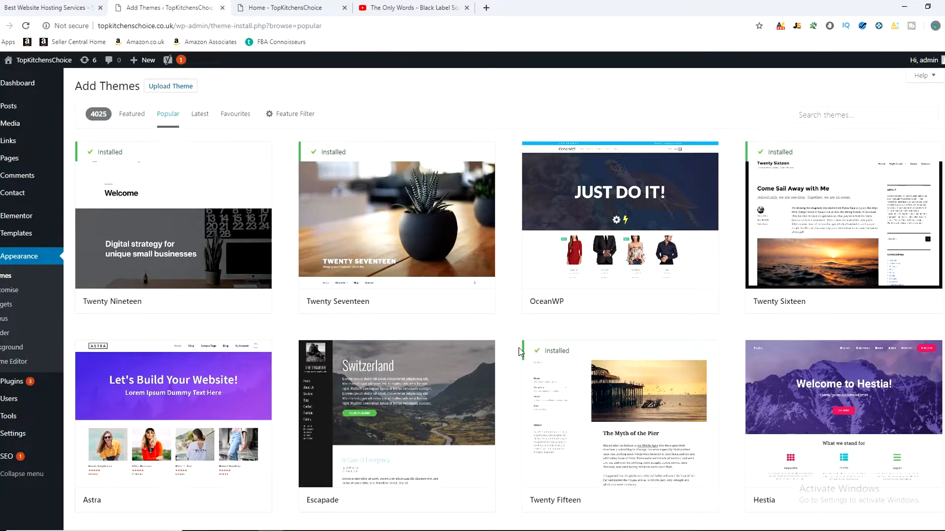
{"action": "scroll", "coordinate": [517, 344], "scroll_direction": "down", "scroll_amount": 3}
{"action": "left_click", "coordinate": [915, 349]}
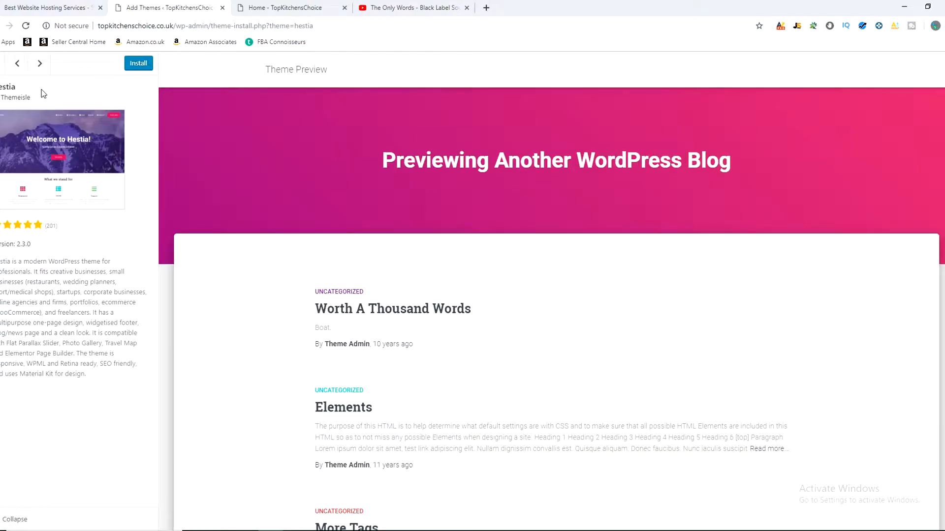
{"action": "scroll", "coordinate": [430, 215], "scroll_direction": "down", "scroll_amount": 8}
{"action": "scroll", "coordinate": [437, 305], "scroll_direction": "up", "scroll_amount": 8}
{"action": "scroll", "coordinate": [617, 231], "scroll_direction": "down", "scroll_amount": 3}
{"action": "scroll", "coordinate": [616, 228], "scroll_direction": "down", "scroll_amount": 4}
{"action": "scroll", "coordinate": [601, 261], "scroll_direction": "up", "scroll_amount": 7}
{"action": "left_click", "coordinate": [25, 64]}
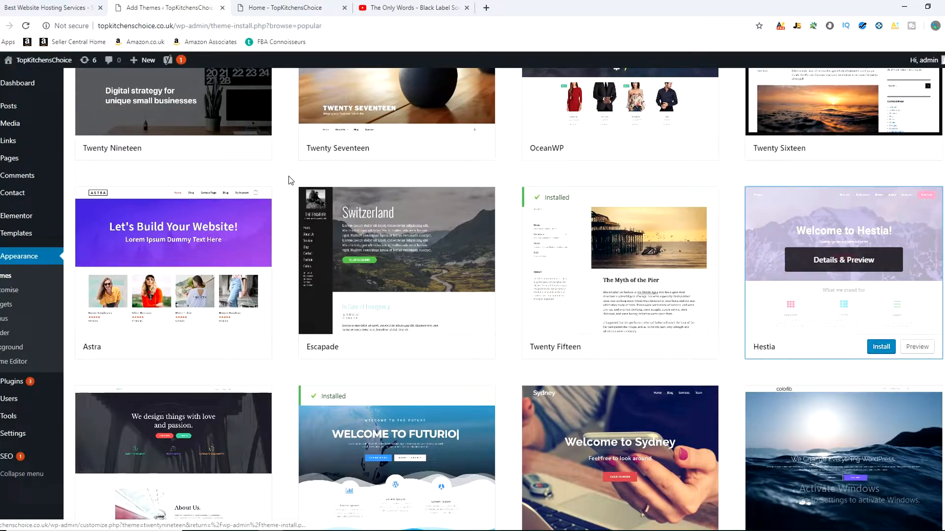
Step: Search the theme directory for "bizlight"
{"action": "scroll", "coordinate": [290, 181], "scroll_direction": "up", "scroll_amount": 3}
{"action": "left_click", "coordinate": [848, 115]}
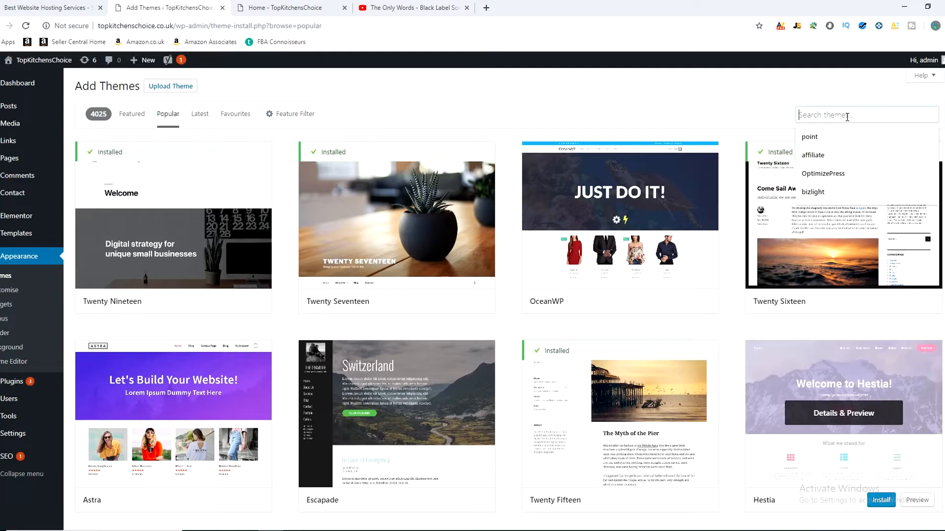
{"action": "type", "text": "biz"}
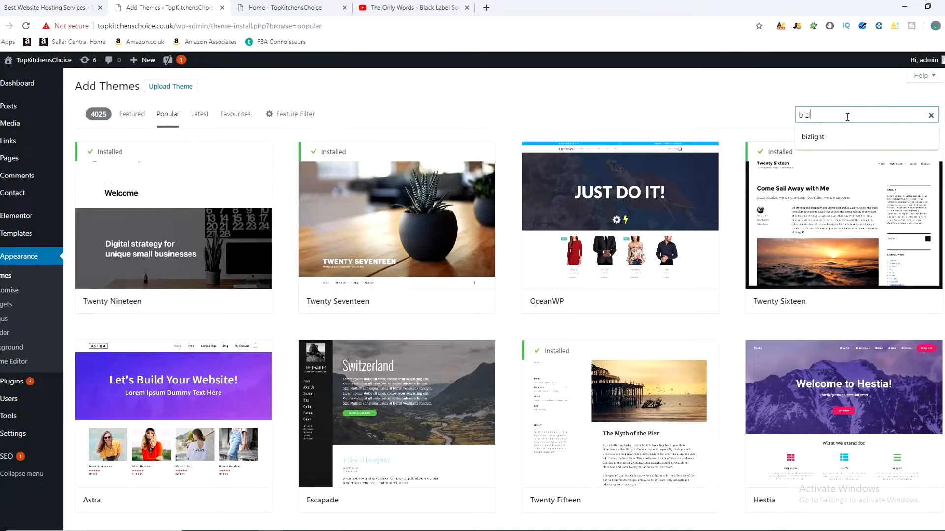
{"action": "left_click", "coordinate": [827, 137]}
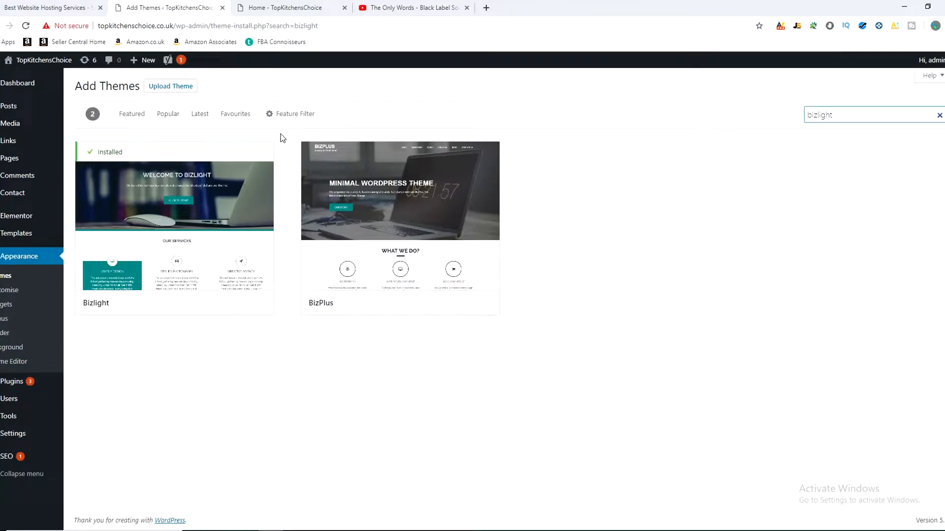
Step: Look through the homepage slider of the live TopKitchensChoice site, advancing from slide to slide
{"action": "left_click", "coordinate": [295, 7]}
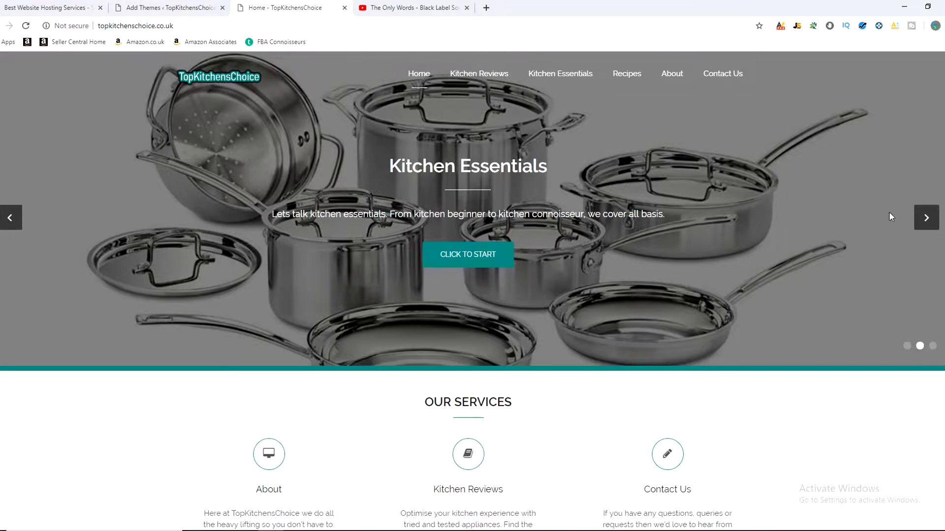
{"action": "left_click", "coordinate": [929, 218]}
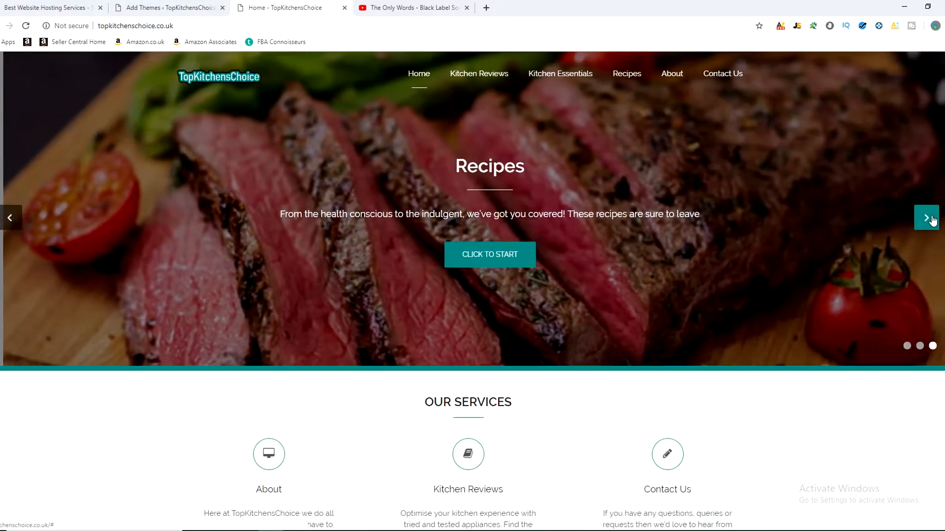
{"action": "left_click", "coordinate": [928, 218]}
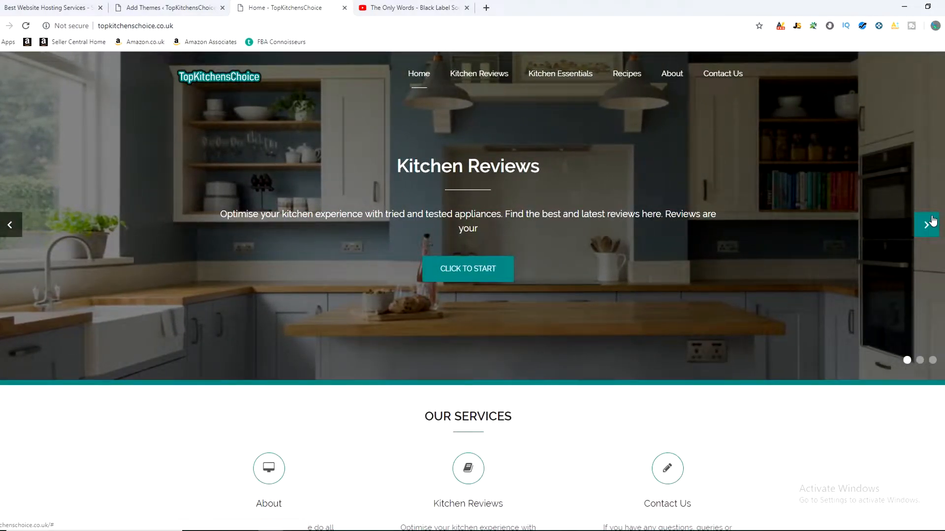
{"action": "left_click", "coordinate": [932, 223]}
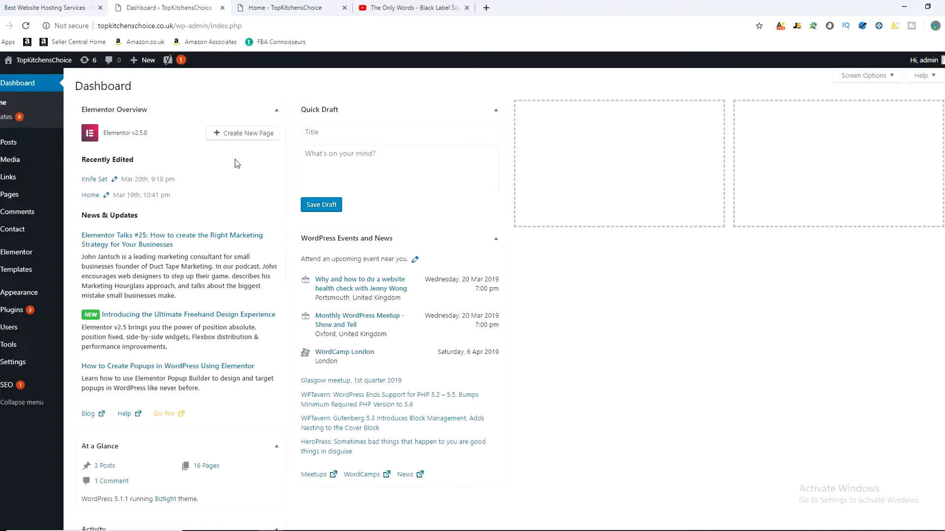
Step: Examine the Kitchen Reviews and Kitchen Essentials submenus in the live site's navigation
{"action": "left_click", "coordinate": [296, 6]}
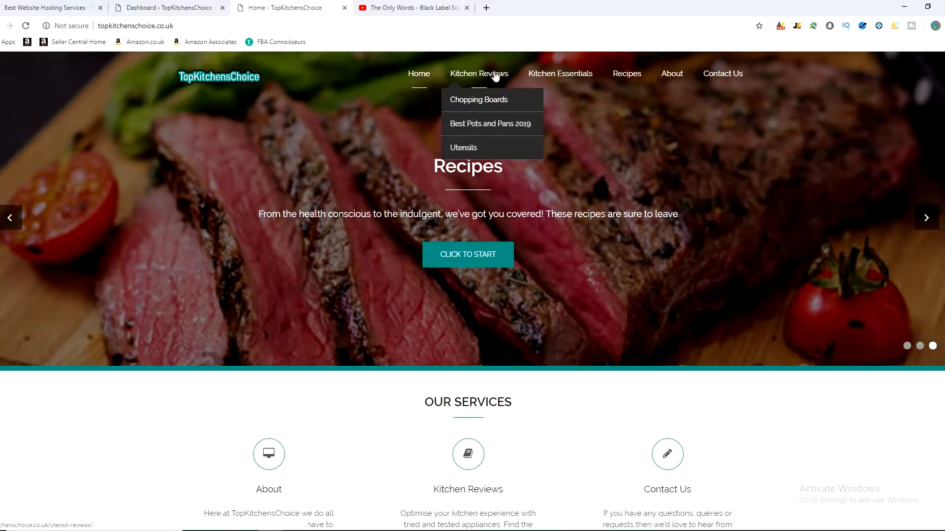
{"action": "mouse_move", "coordinate": [548, 72]}
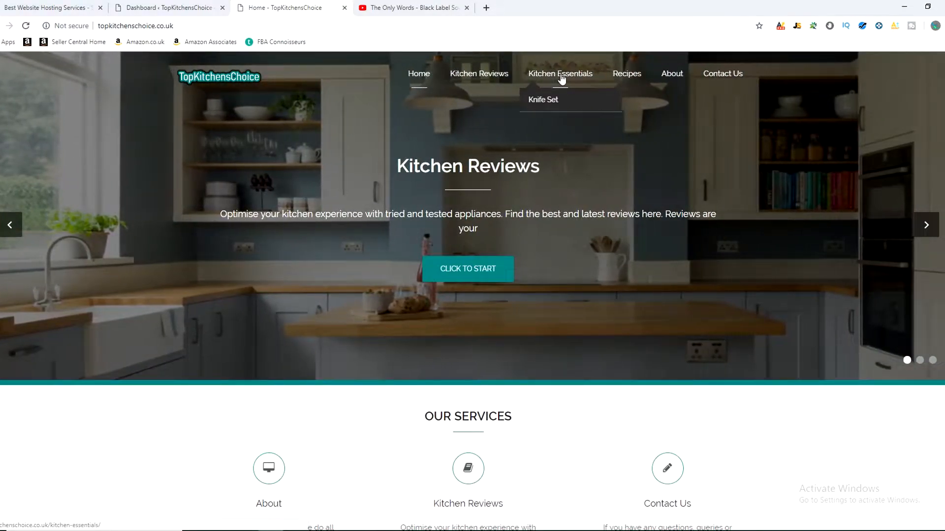
{"action": "mouse_move", "coordinate": [629, 77]}
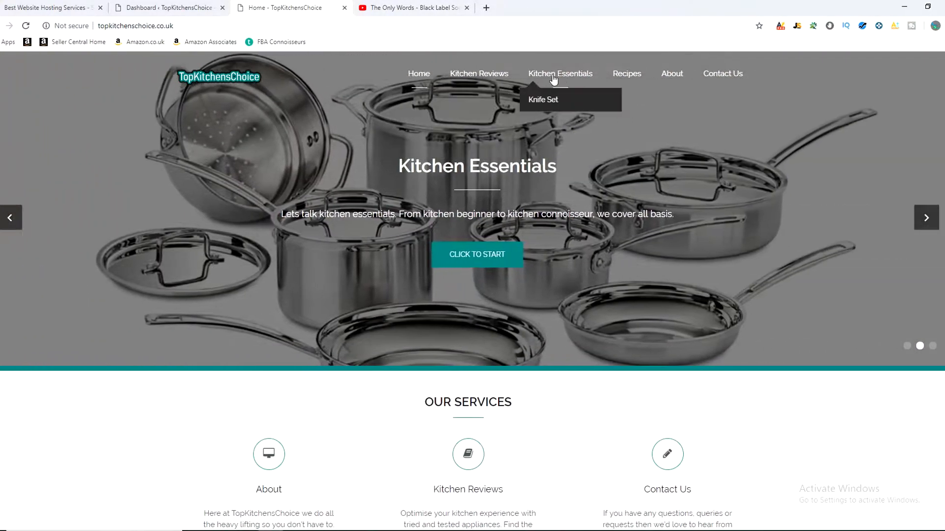
Step: Return to the WordPress dashboard, list all pages and create a new blank page
{"action": "left_click", "coordinate": [167, 7]}
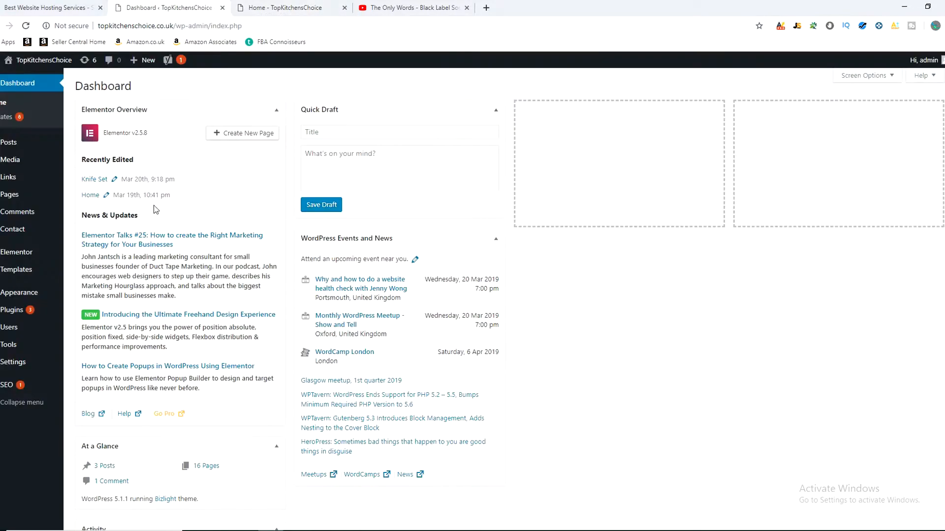
{"action": "mouse_move", "coordinate": [15, 200]}
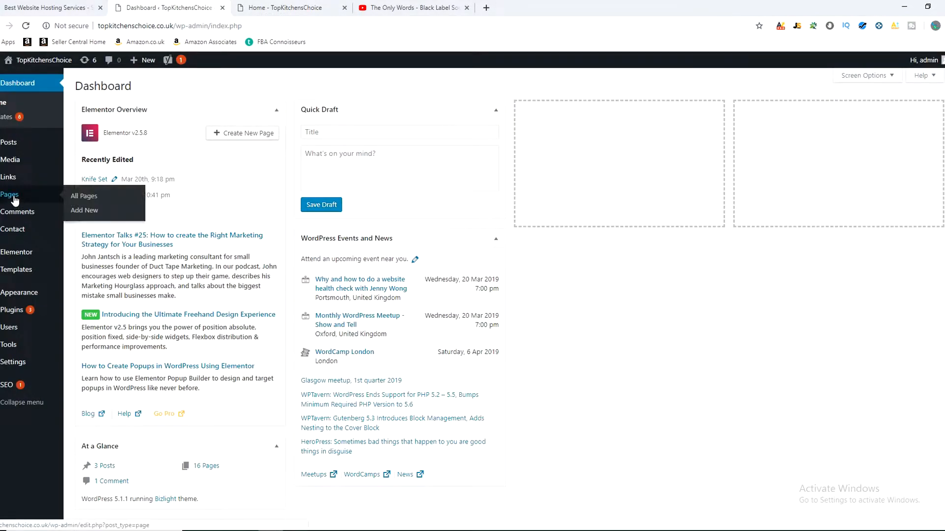
{"action": "left_click", "coordinate": [17, 200]}
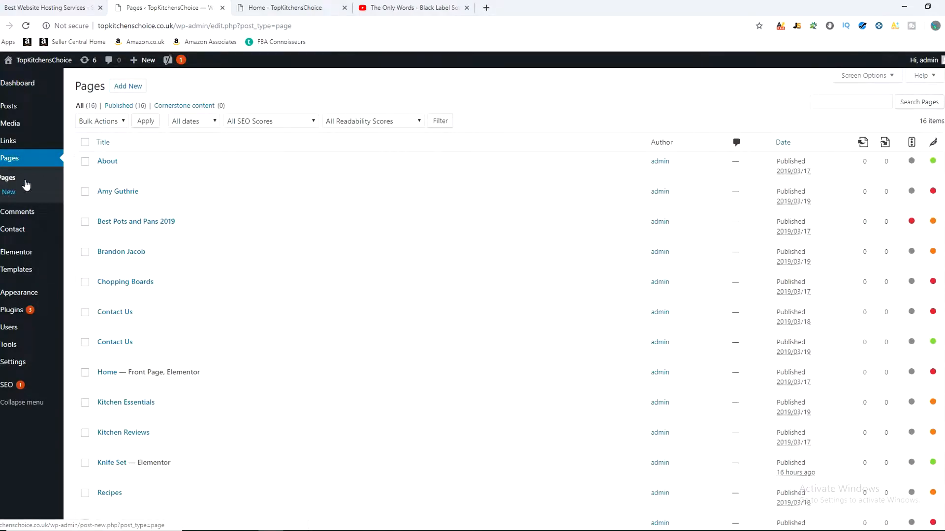
{"action": "left_click", "coordinate": [135, 89]}
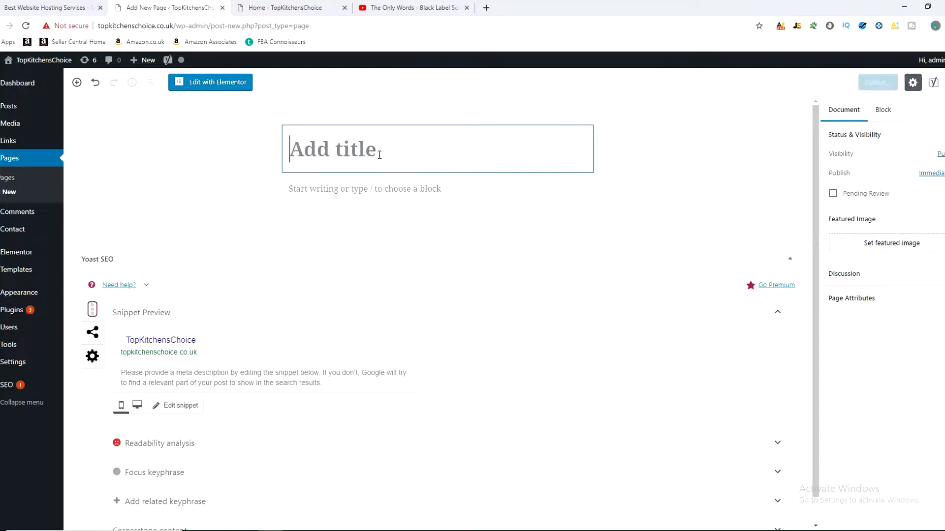
Step: Title the new page "Affiliate Marketing" and publish it
{"action": "left_click", "coordinate": [285, 7]}
{"action": "mouse_move", "coordinate": [475, 72]}
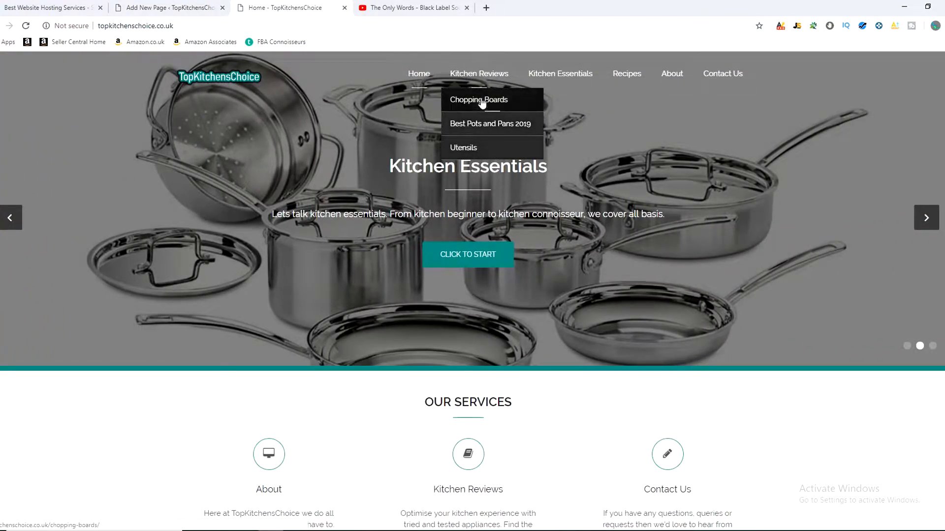
{"action": "left_click", "coordinate": [197, 8]}
{"action": "type", "text": "Affiliate Marketing"}
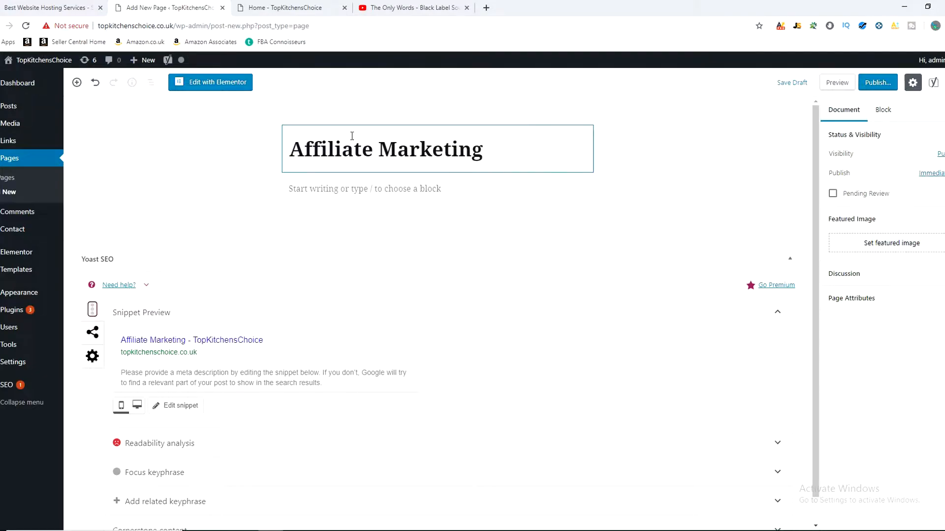
{"action": "left_click", "coordinate": [878, 83]}
{"action": "left_click", "coordinate": [898, 80]}
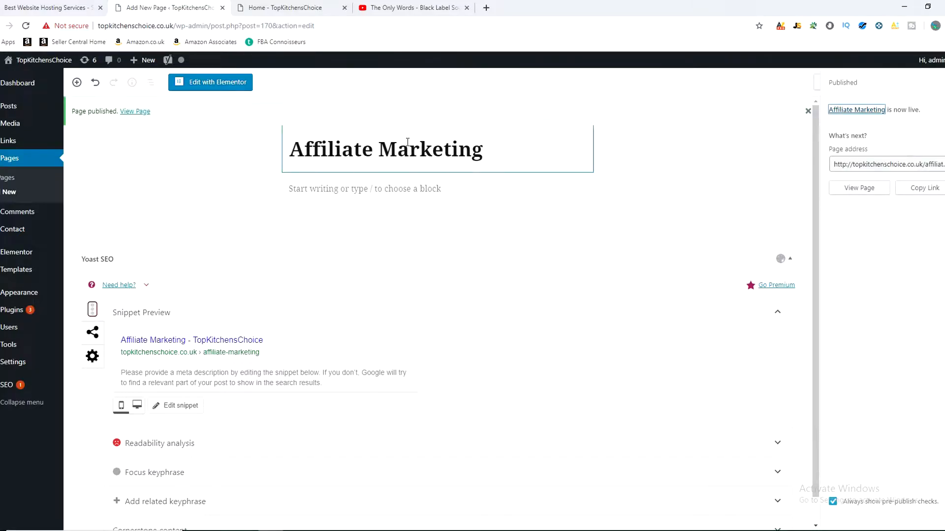
Step: Reload the live TopKitchensChoice homepage and check its navigation for the Affiliate Marketing page
{"action": "left_click", "coordinate": [281, 7]}
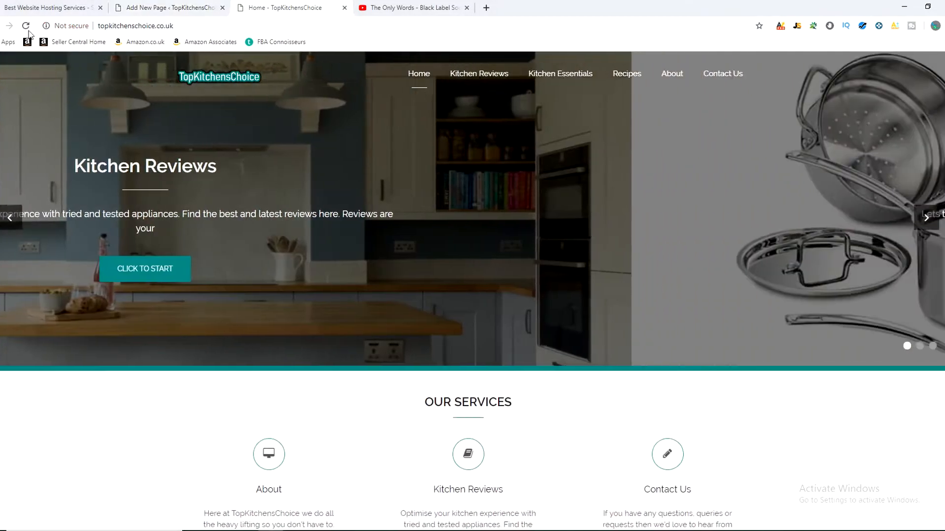
{"action": "left_click", "coordinate": [27, 27]}
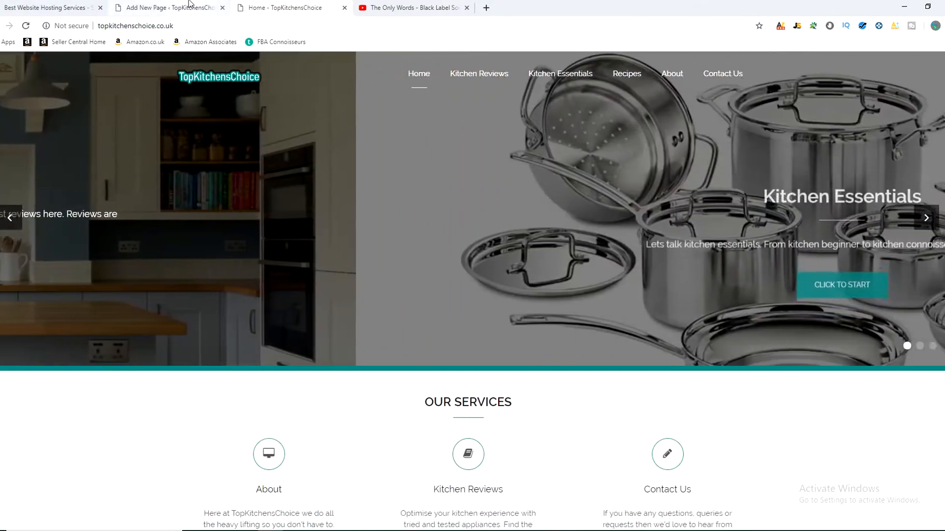
{"action": "left_click", "coordinate": [189, 3]}
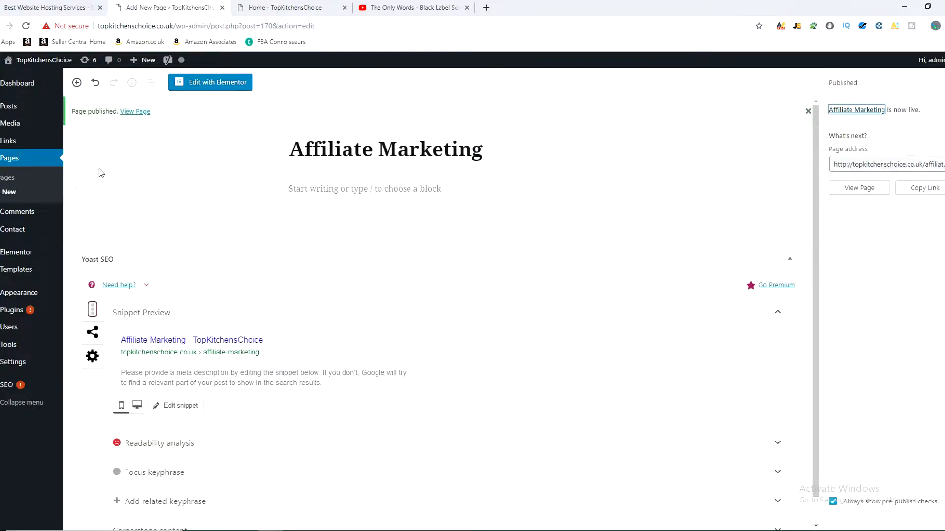
Step: Open the WordPress menu settings and compare the Main Menu's structure with the navigation on the live site
{"action": "mouse_move", "coordinate": [35, 294]}
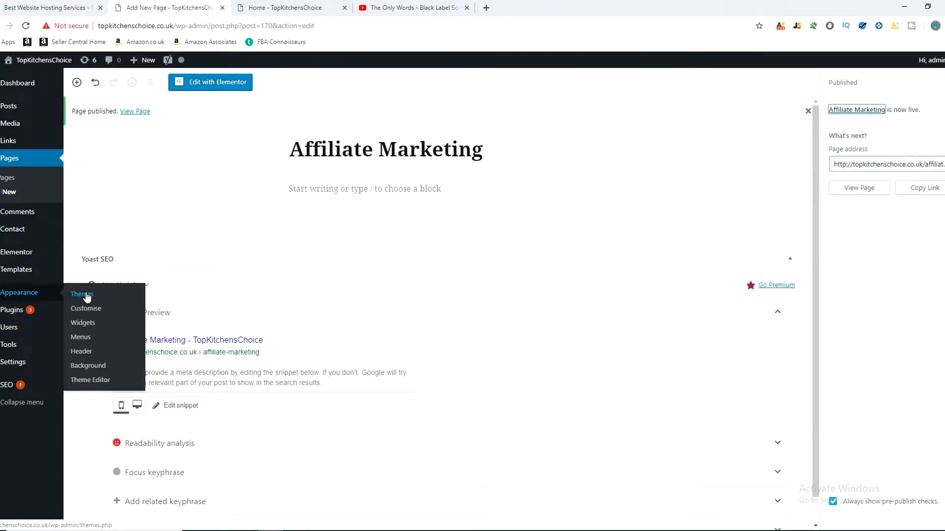
{"action": "left_click", "coordinate": [85, 341]}
{"action": "scroll", "coordinate": [491, 249], "scroll_direction": "down", "scroll_amount": 3}
{"action": "scroll", "coordinate": [477, 312], "scroll_direction": "up", "scroll_amount": 3}
{"action": "left_click", "coordinate": [374, 202]}
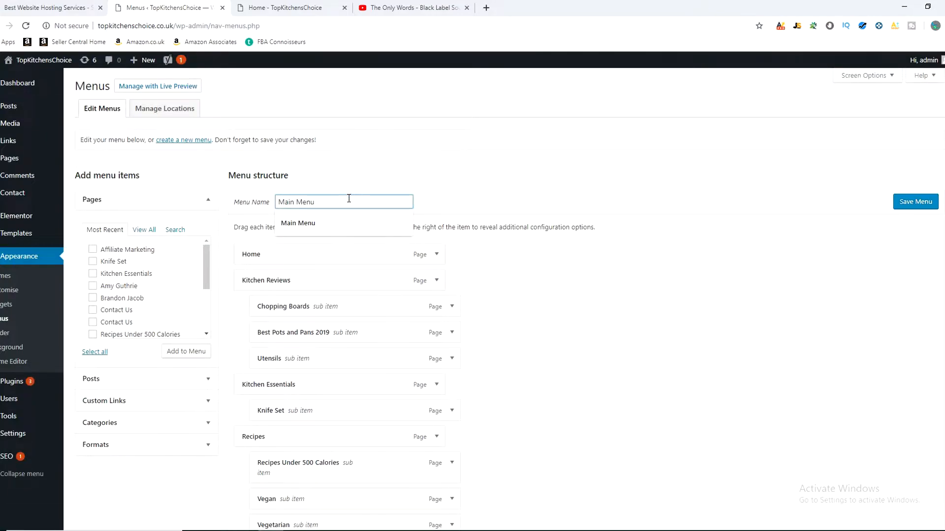
{"action": "mouse_move", "coordinate": [207, 257]}
{"action": "left_mouse_down"}
{"action": "mouse_move", "coordinate": [207, 313]}
{"action": "mouse_move", "coordinate": [205, 249]}
{"action": "left_mouse_up"}
{"action": "left_click", "coordinate": [487, 202]}
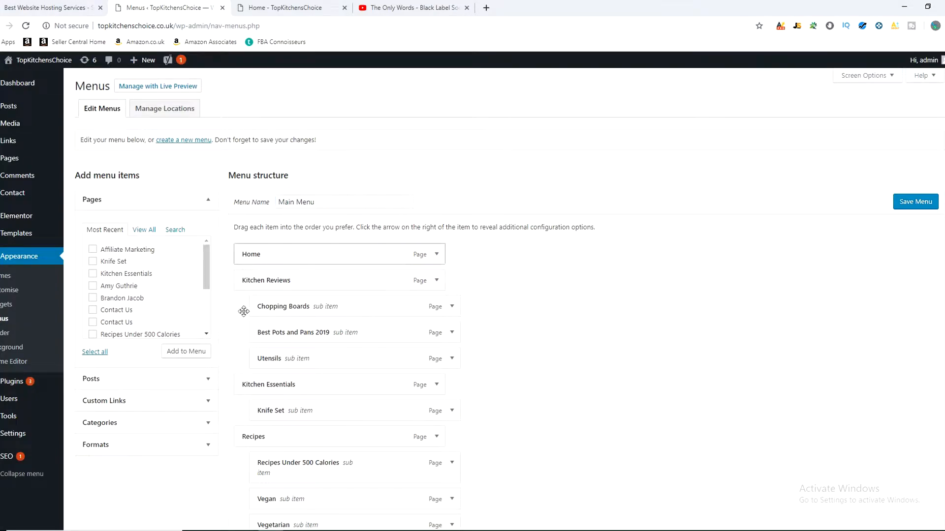
{"action": "left_click", "coordinate": [333, 202]}
{"action": "left_click", "coordinate": [282, 8]}
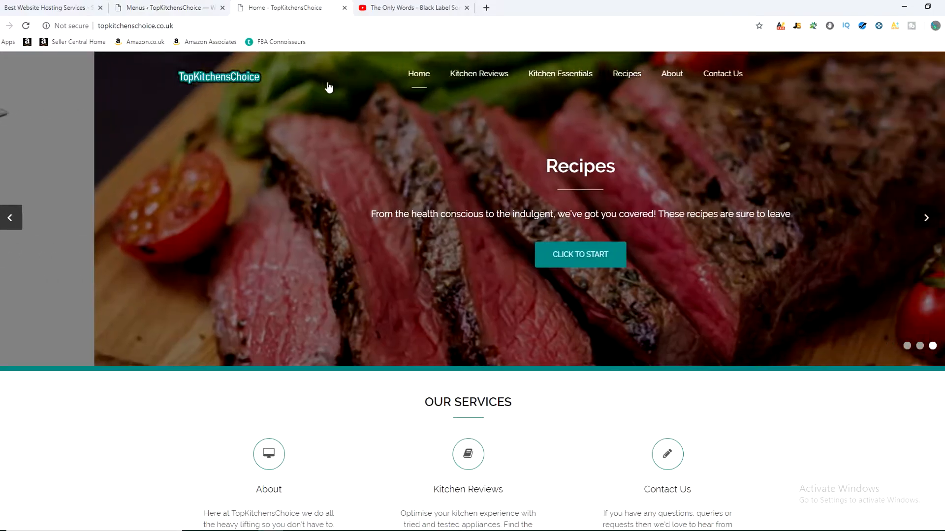
{"action": "mouse_move", "coordinate": [524, 100]}
{"action": "left_click", "coordinate": [171, 7]}
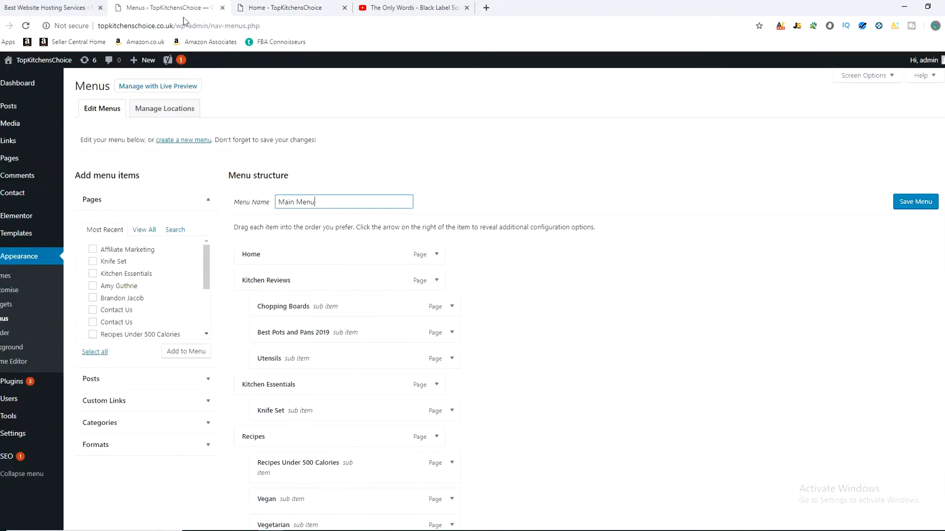
Step: Add the Affiliate Marketing page to the Main Menu, save the menu and reload the live site
{"action": "left_click", "coordinate": [96, 252]}
{"action": "left_click", "coordinate": [187, 351]}
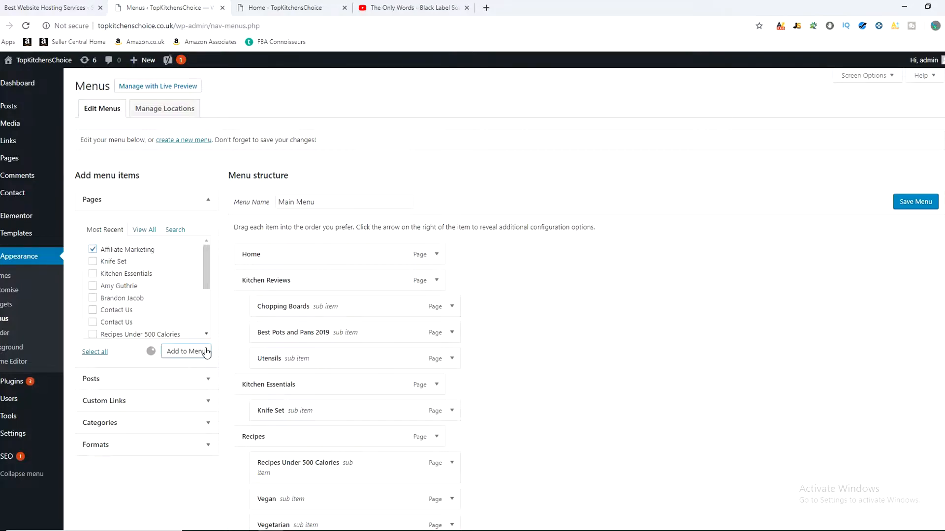
{"action": "scroll", "coordinate": [588, 354], "scroll_direction": "down", "scroll_amount": 5}
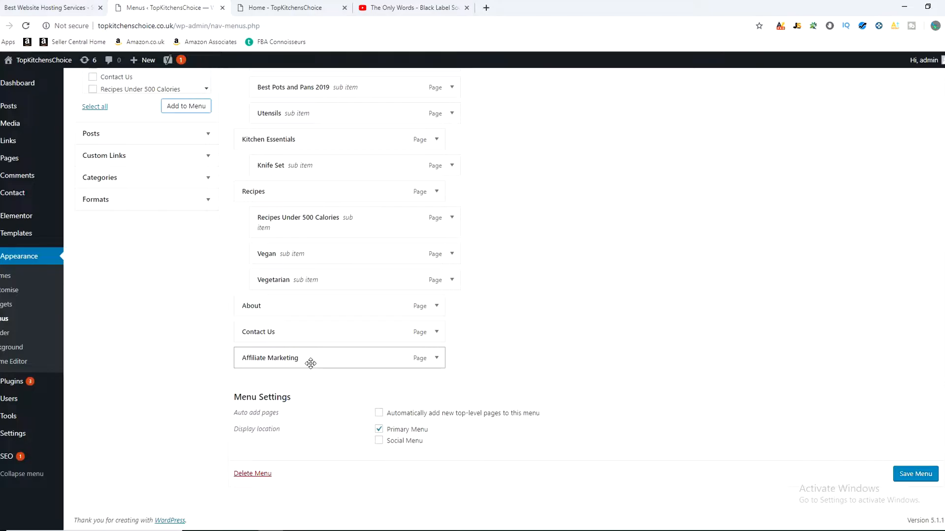
{"action": "scroll", "coordinate": [633, 355], "scroll_direction": "up", "scroll_amount": 5}
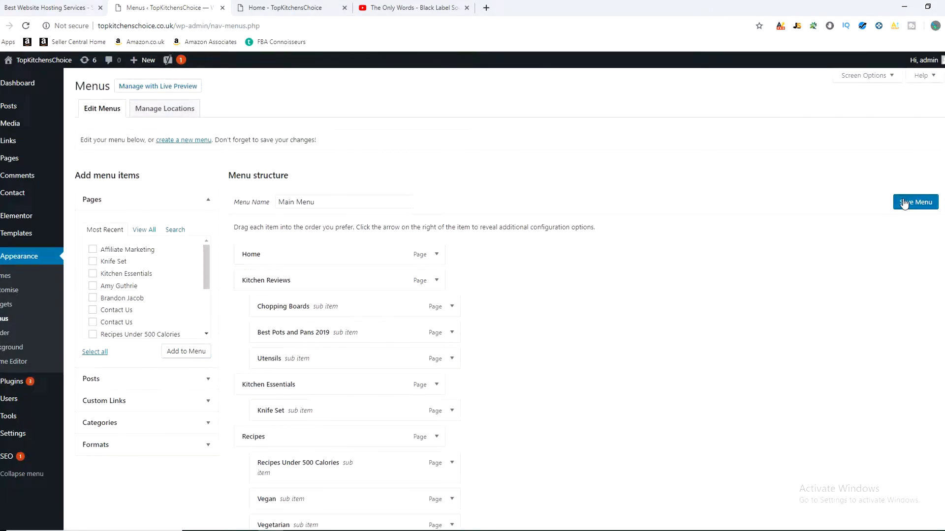
{"action": "left_click", "coordinate": [905, 203]}
{"action": "left_click", "coordinate": [285, 8]}
{"action": "left_click", "coordinate": [25, 26]}
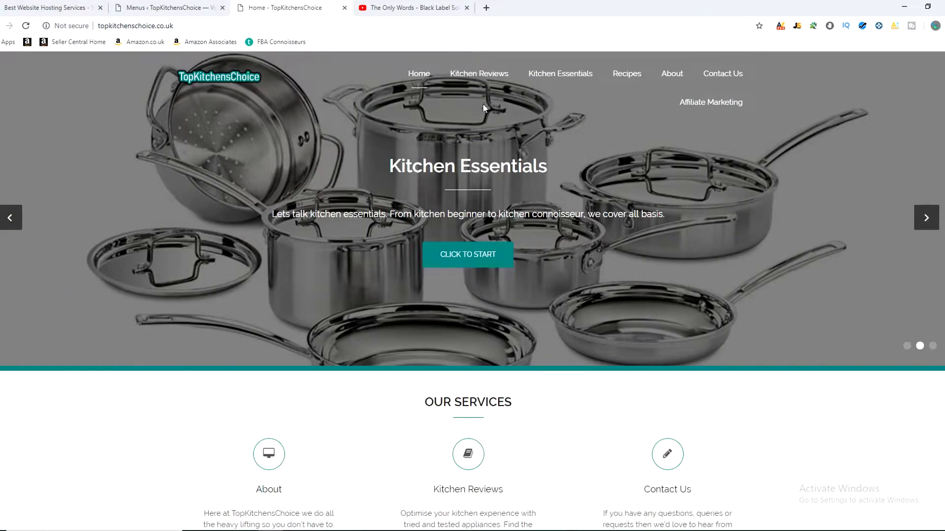
Step: Make Affiliate Marketing a sub-item of Kitchen Reviews below Utensils, save the menu and check the submenu on the reloaded live site
{"action": "left_click", "coordinate": [195, 8]}
{"action": "scroll", "coordinate": [430, 223], "scroll_direction": "down", "scroll_amount": 4}
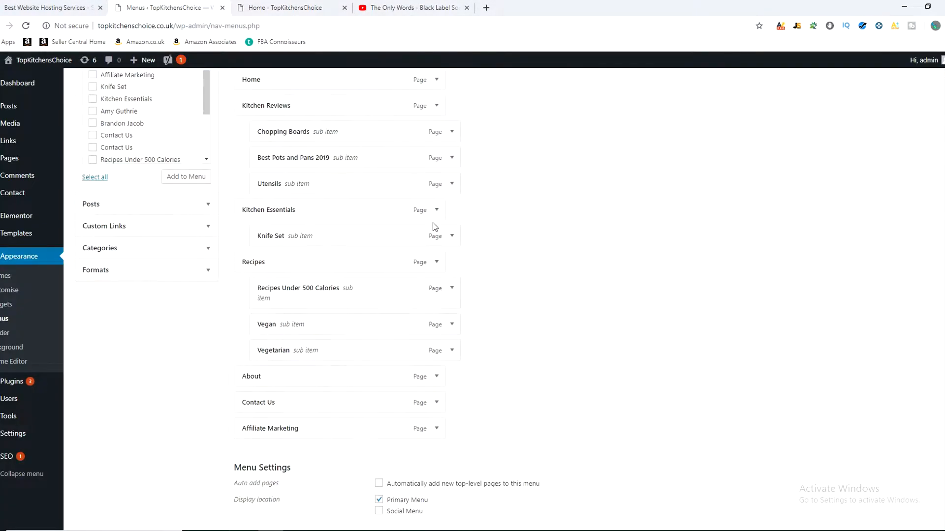
{"action": "left_click_drag", "start_coordinate": [270, 428], "coordinate": [297, 211]}
{"action": "scroll", "coordinate": [301, 222], "scroll_direction": "up", "scroll_amount": 3}
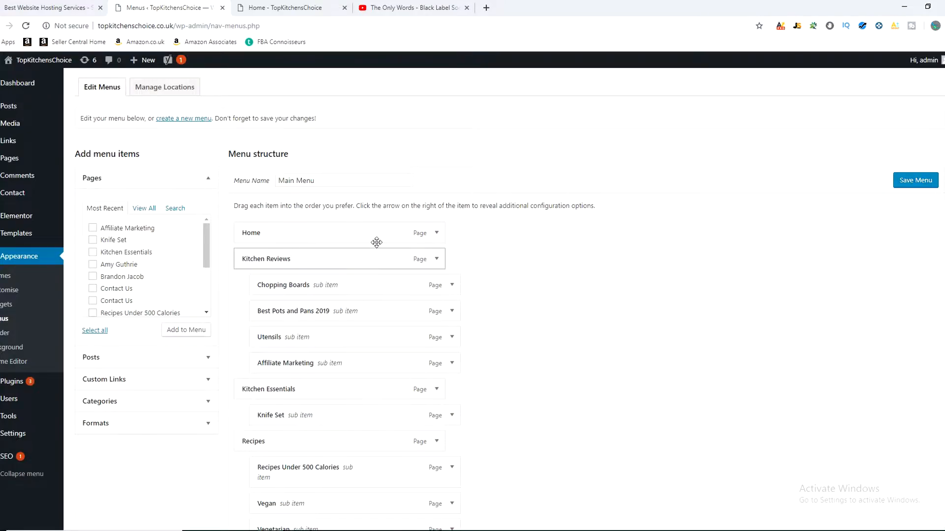
{"action": "left_click", "coordinate": [911, 182]}
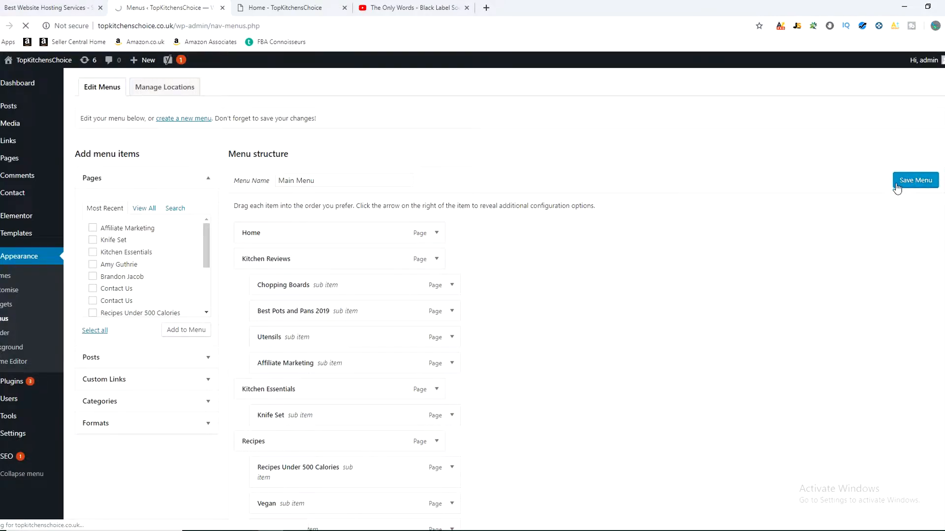
{"action": "key", "text": "ctrl+Tab"}
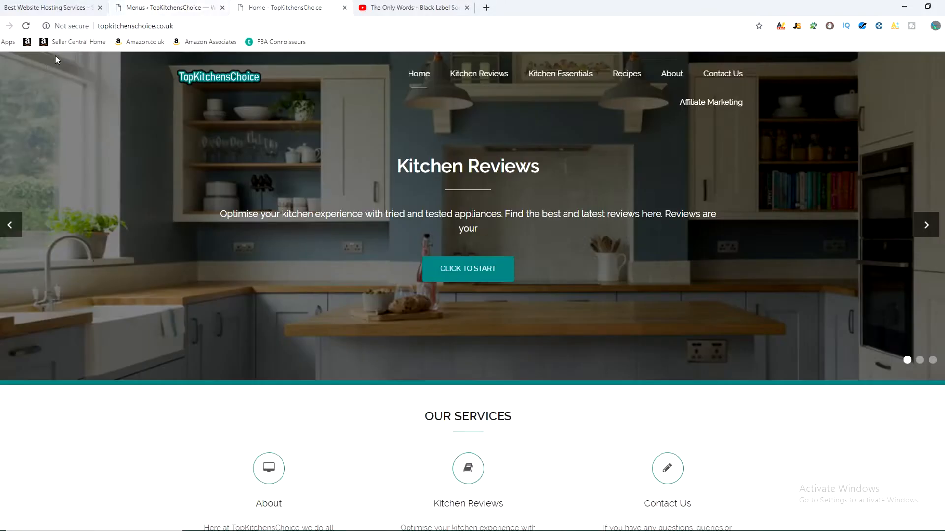
{"action": "left_click", "coordinate": [27, 28]}
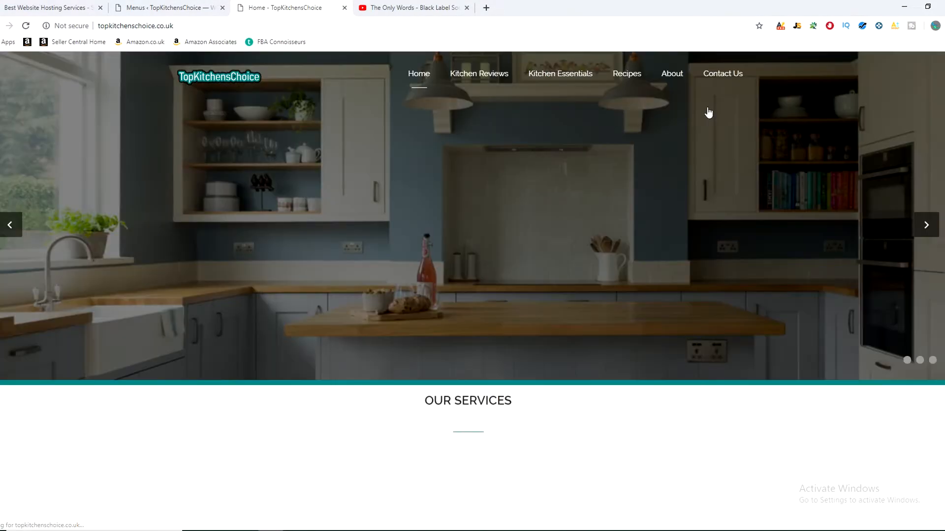
{"action": "mouse_move", "coordinate": [479, 74]}
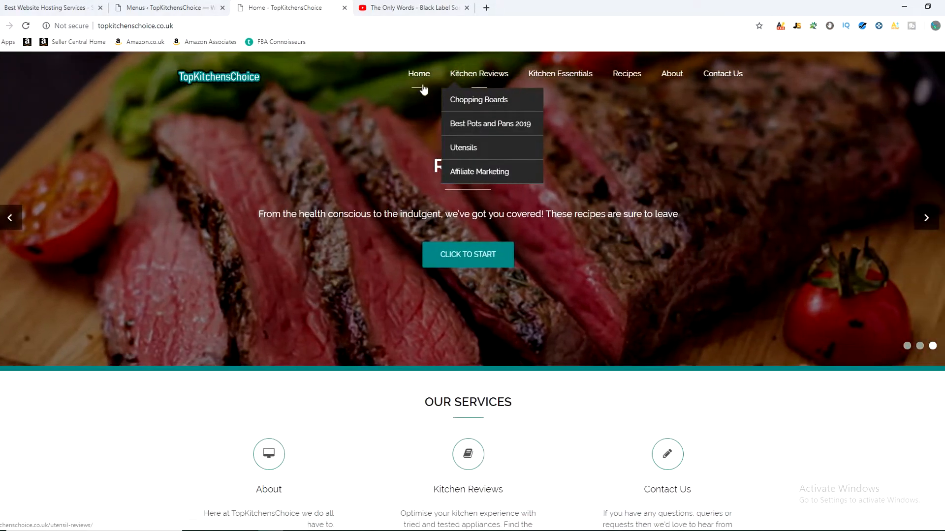
Step: Remove the Affiliate Marketing sub-item from the Main Menu structure and look at the Kitchen Reviews submenu on the live site
{"action": "left_click", "coordinate": [150, 6]}
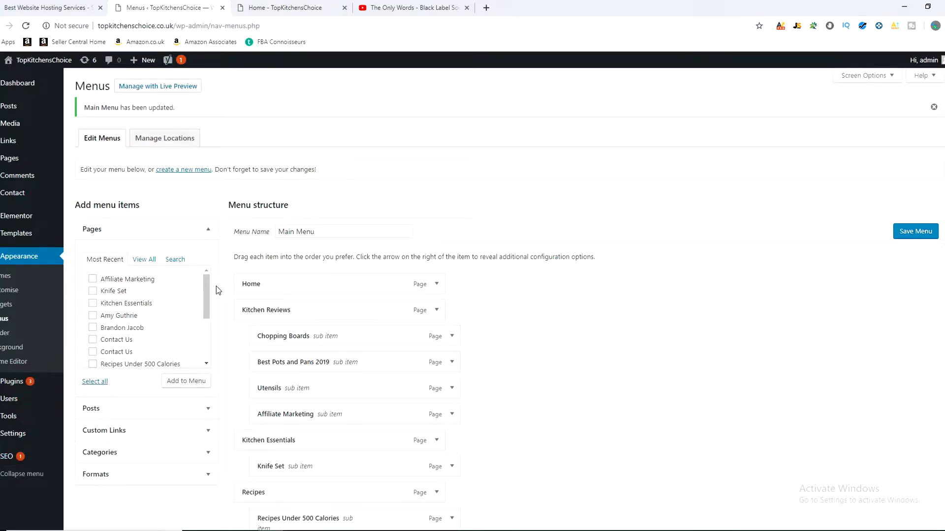
{"action": "scroll", "coordinate": [217, 286], "scroll_direction": "down", "scroll_amount": 5}
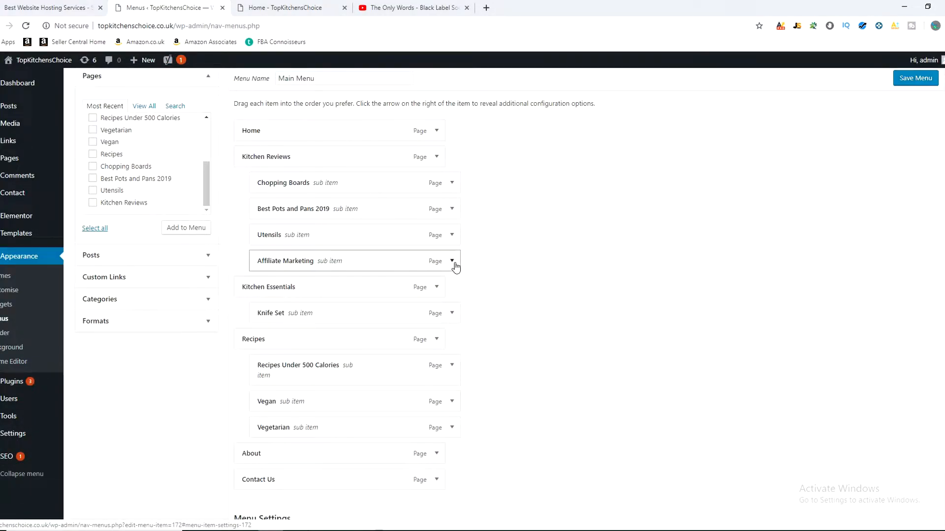
{"action": "left_click", "coordinate": [451, 261]}
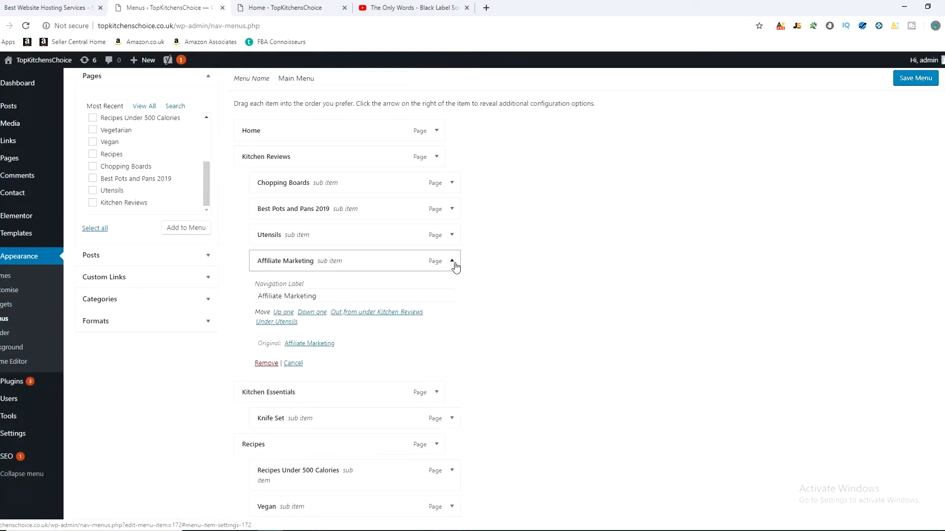
{"action": "left_click", "coordinate": [268, 364]}
{"action": "scroll", "coordinate": [481, 345], "scroll_direction": "up", "scroll_amount": 3}
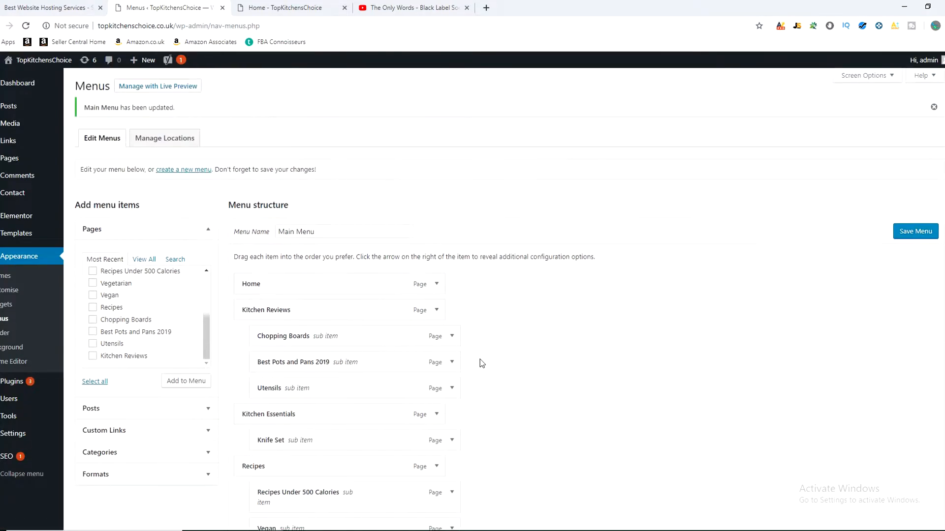
{"action": "left_click", "coordinate": [279, 7]}
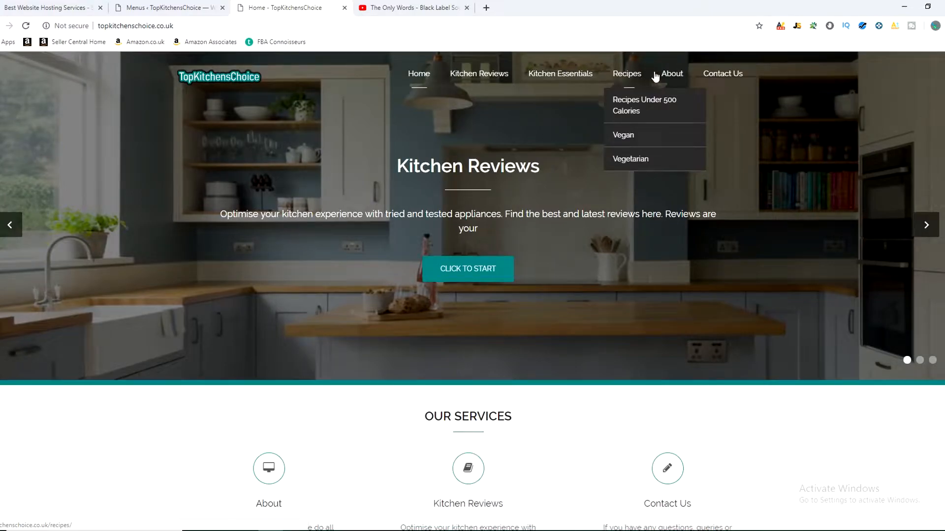
{"action": "mouse_move", "coordinate": [477, 87]}
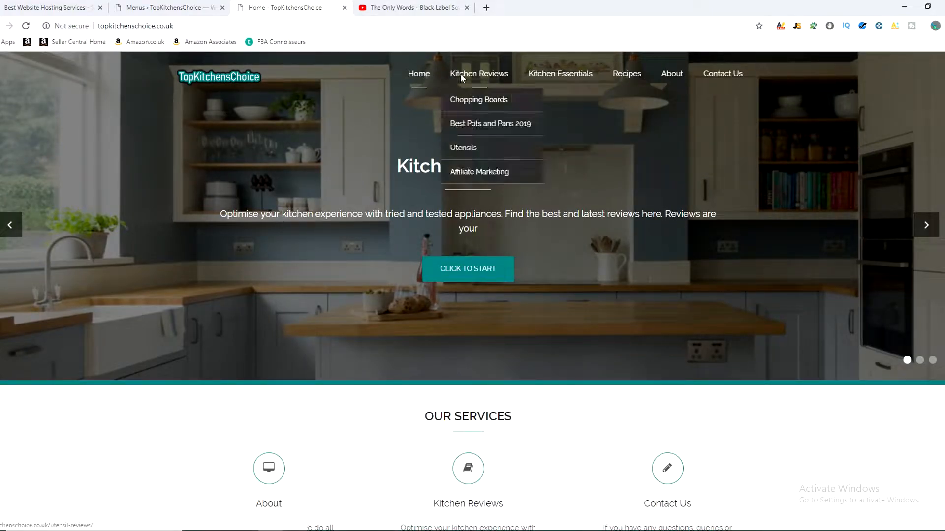
Step: Leave the menu settings without saving and open the Site Identity settings in the theme customiser
{"action": "left_click", "coordinate": [187, 8]}
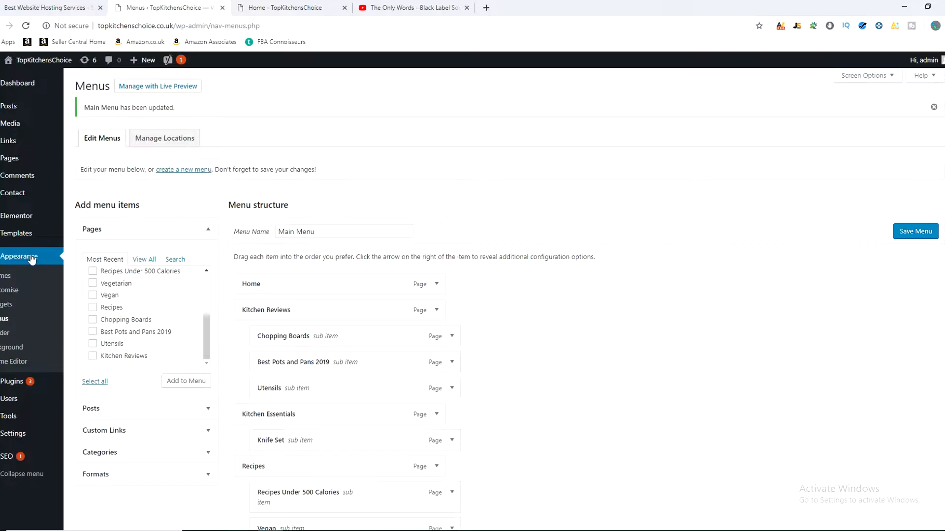
{"action": "left_click", "coordinate": [9, 295]}
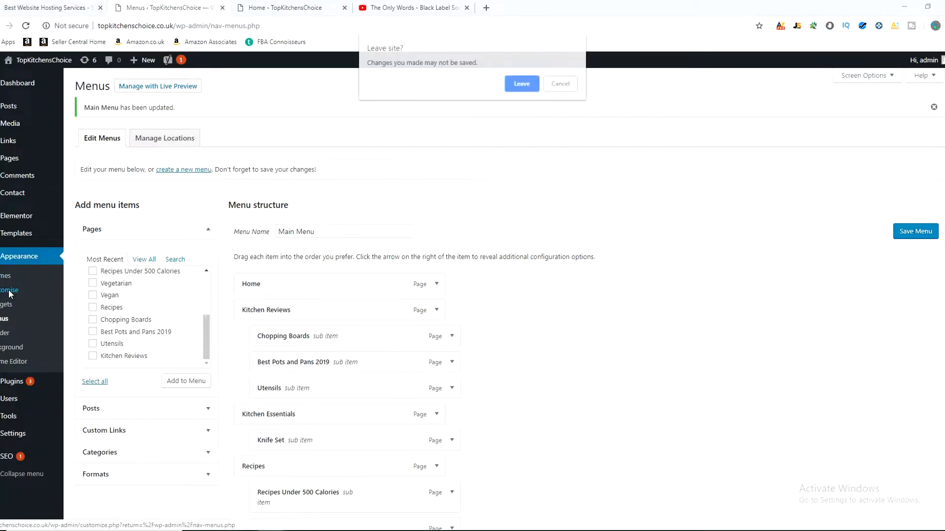
{"action": "left_click", "coordinate": [522, 85]}
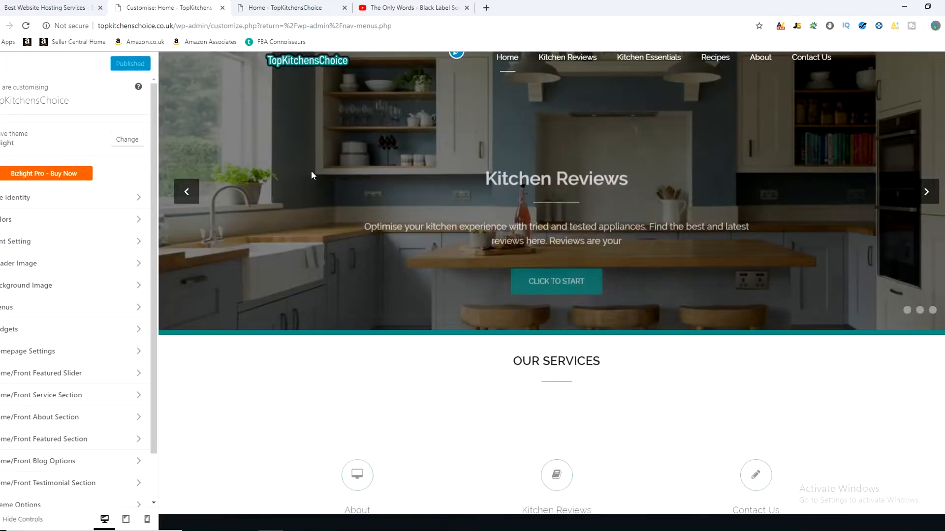
{"action": "scroll", "coordinate": [153, 194], "scroll_direction": "down", "scroll_amount": 1}
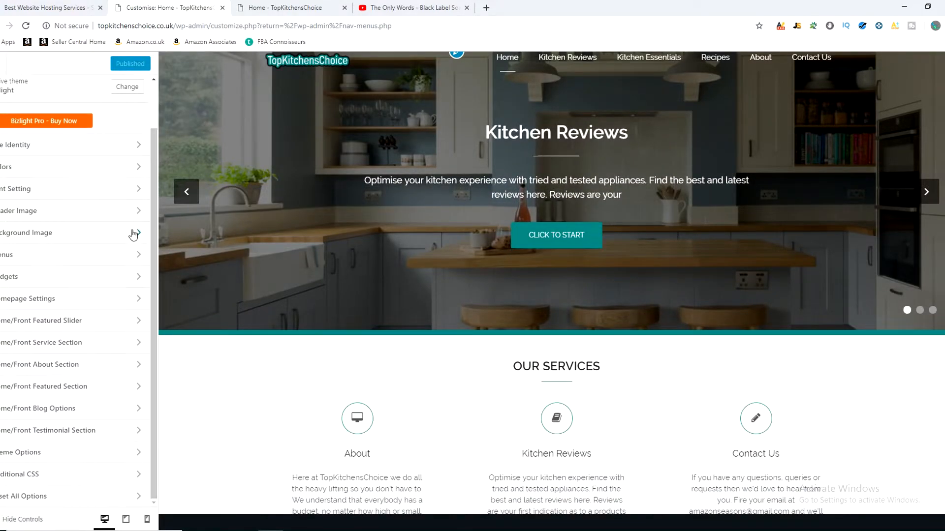
{"action": "left_click", "coordinate": [49, 146]}
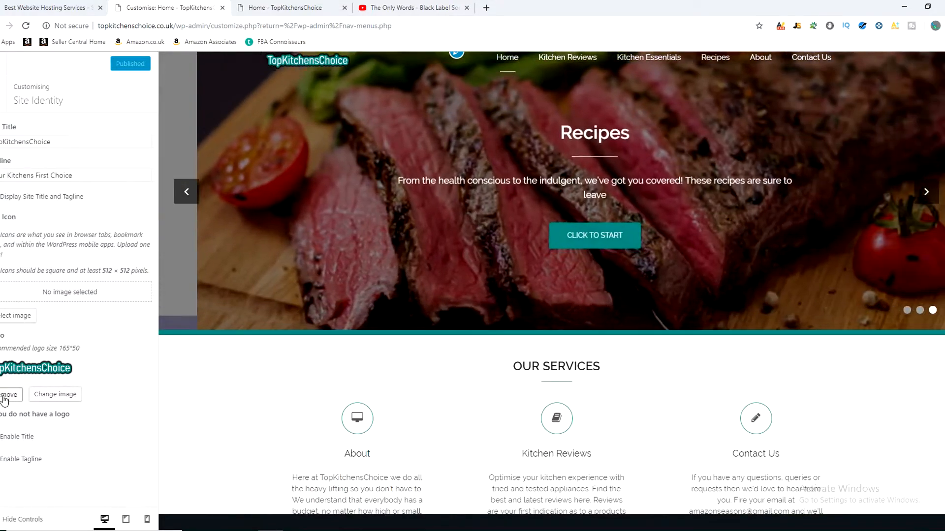
Step: Remove the site logo and reassign the existing Logo.png from the media library as the logo
{"action": "left_click", "coordinate": [5, 398]}
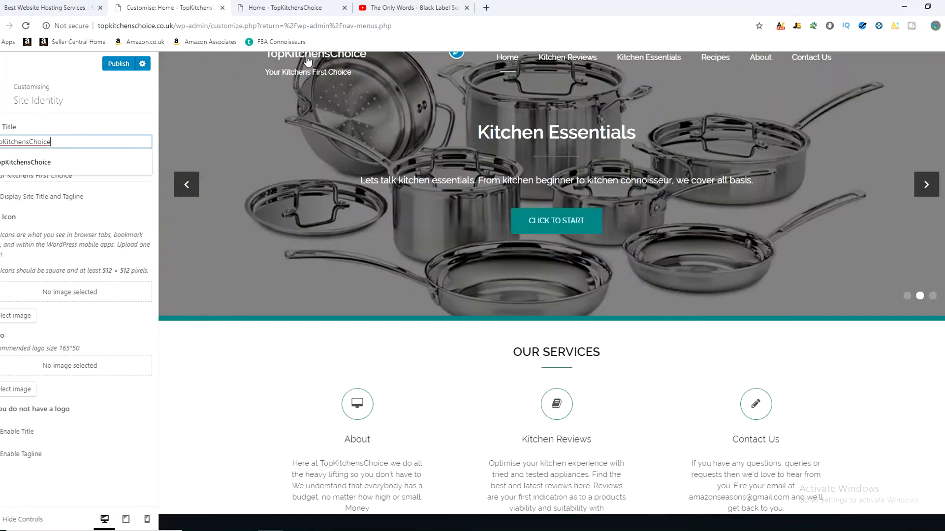
{"action": "left_click", "coordinate": [148, 140]}
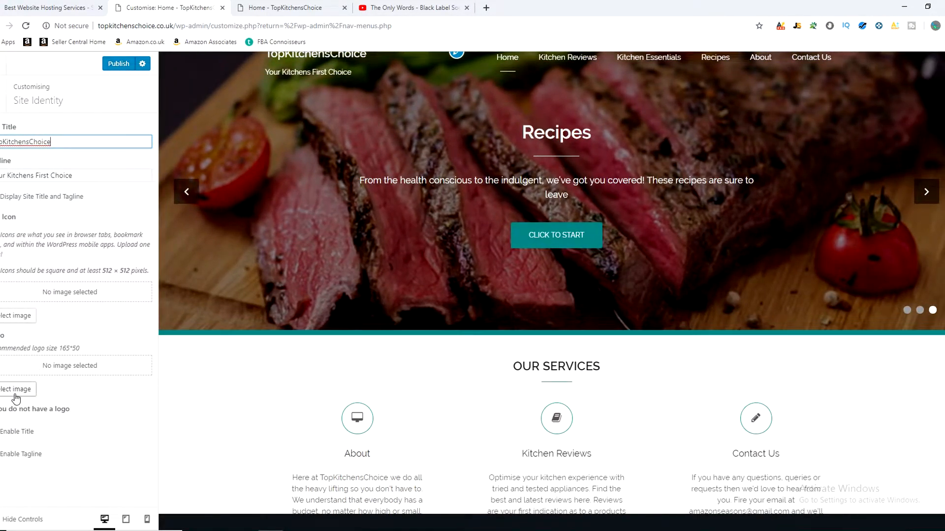
{"action": "left_click", "coordinate": [16, 390]}
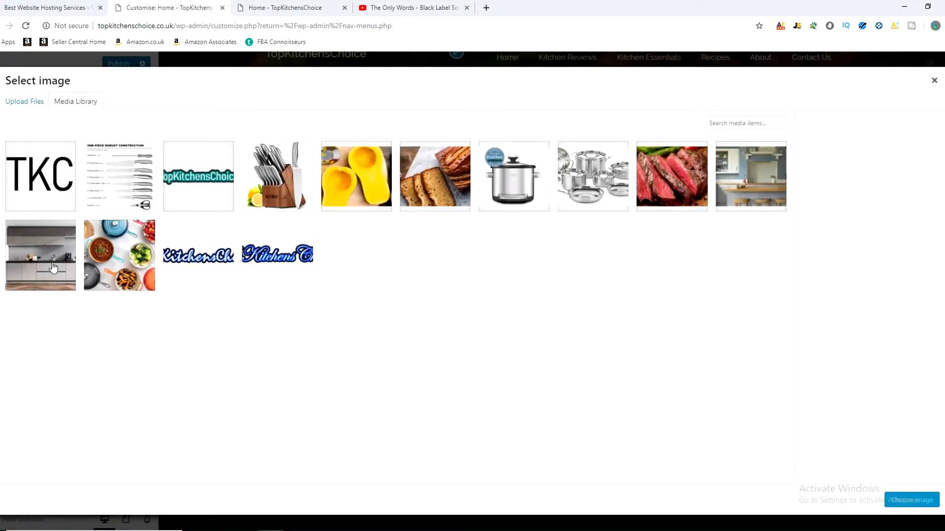
{"action": "left_click", "coordinate": [220, 175]}
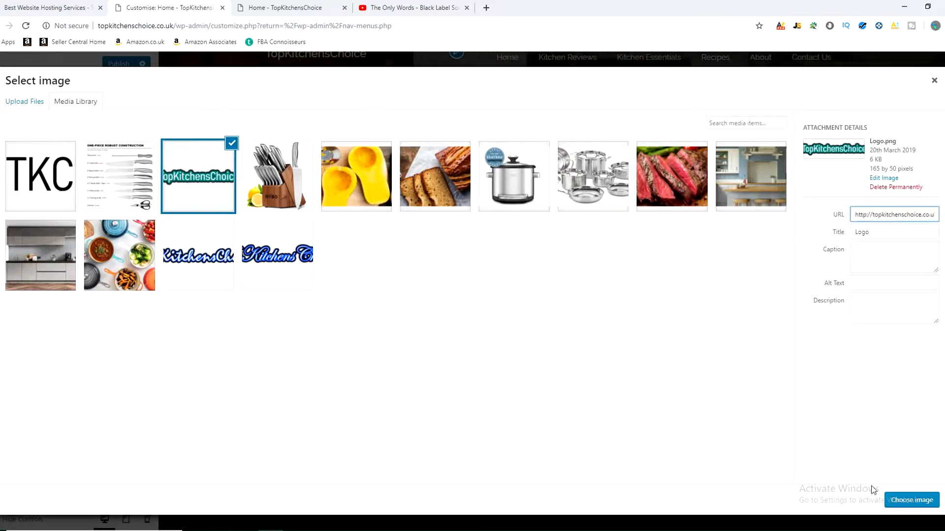
{"action": "left_click", "coordinate": [915, 500]}
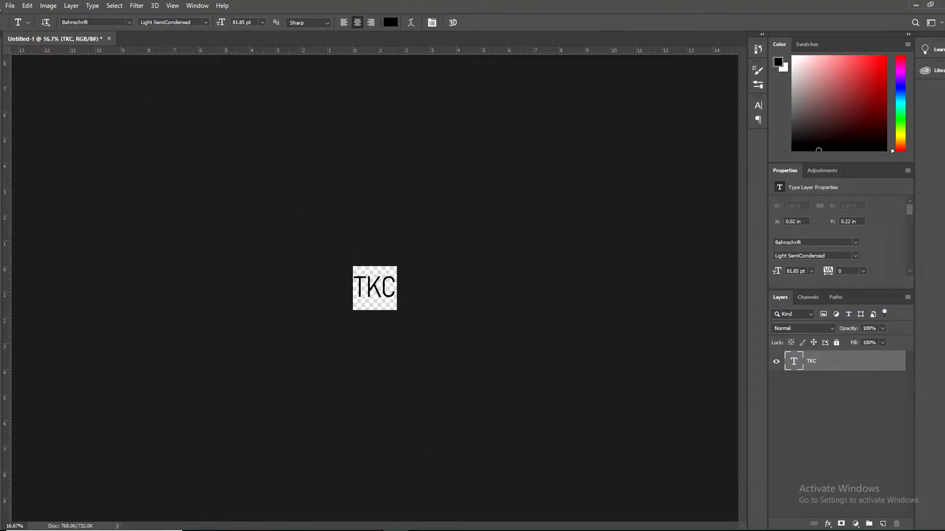
Step: In Photoshop, create a new 165 × 50 px document at 72 ppi, checking the size against the theme's recommended logo size
{"action": "left_click", "coordinate": [9, 5]}
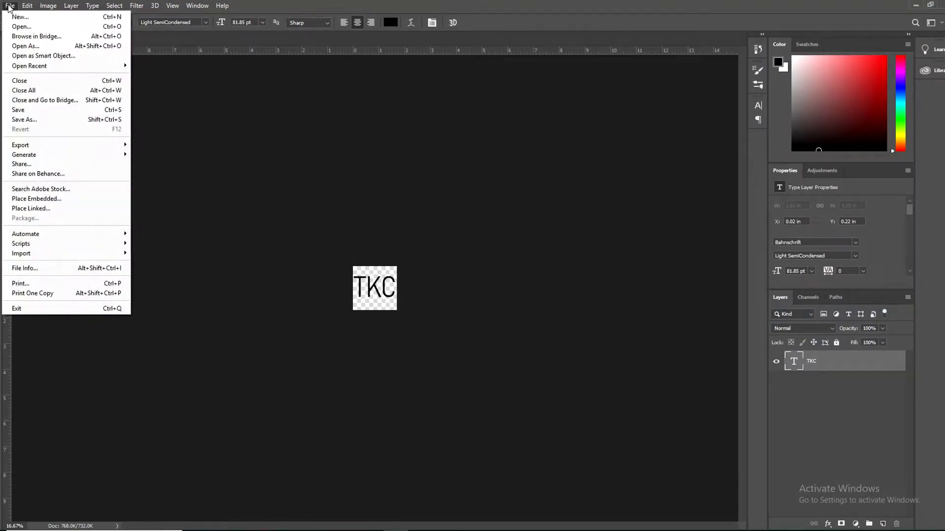
{"action": "left_click", "coordinate": [29, 18]}
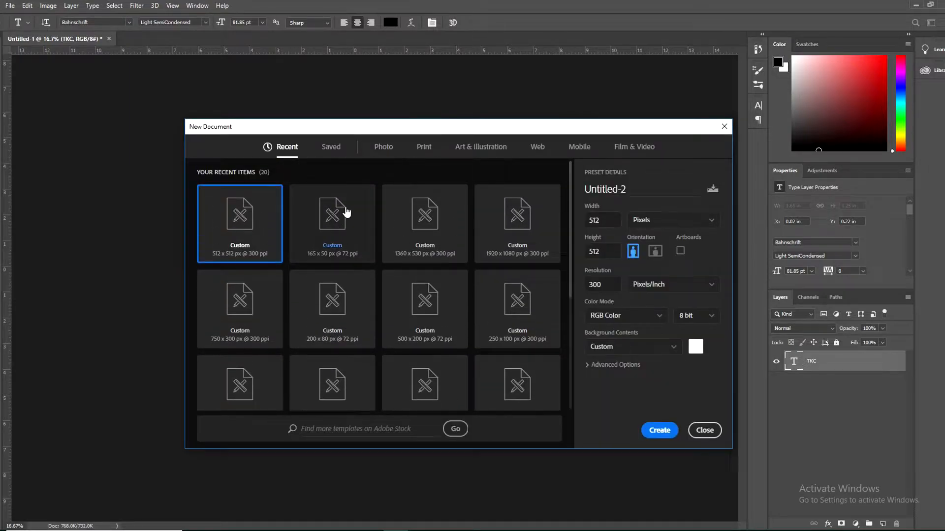
{"action": "left_click", "coordinate": [354, 211]}
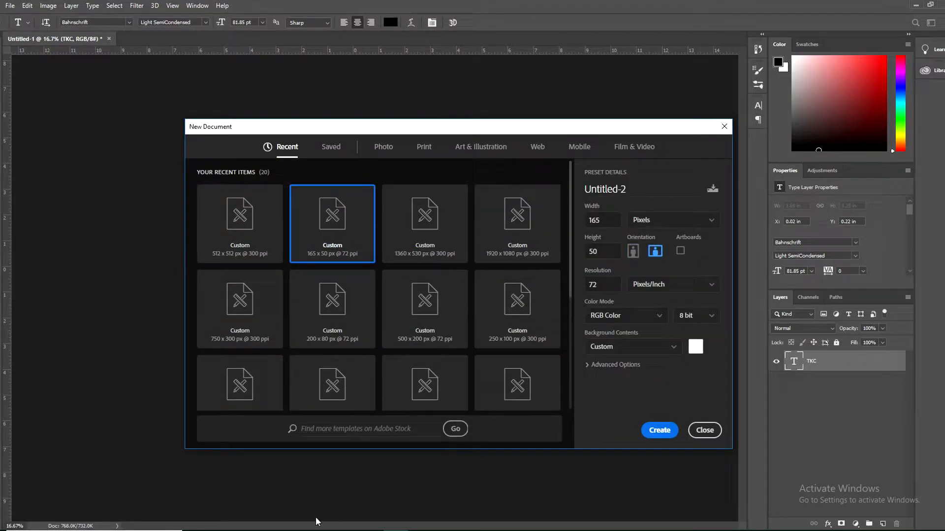
{"action": "left_click", "coordinate": [271, 530]}
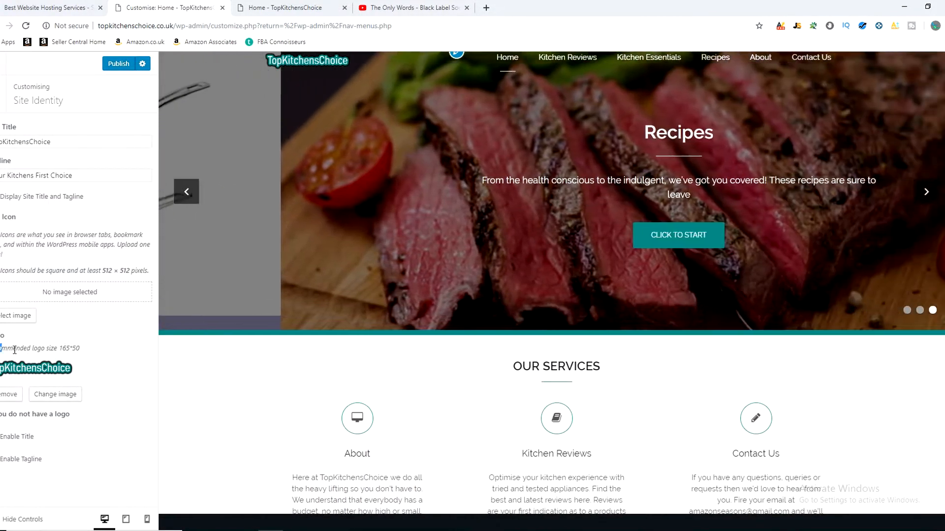
{"action": "left_click_drag", "start_coordinate": [1, 349], "coordinate": [77, 348]}
{"action": "left_click", "coordinate": [67, 348]}
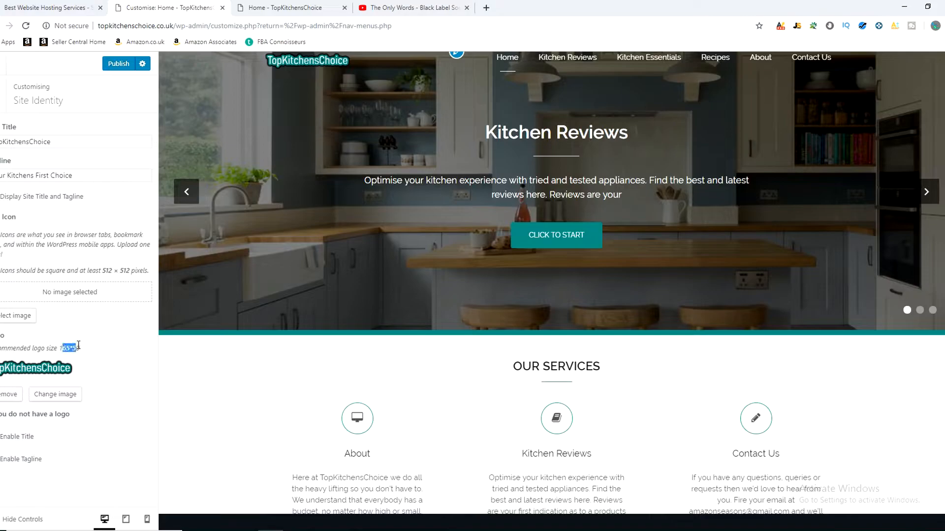
{"action": "left_click", "coordinate": [86, 345]}
{"action": "left_click", "coordinate": [396, 530]}
{"action": "left_click", "coordinate": [612, 220]}
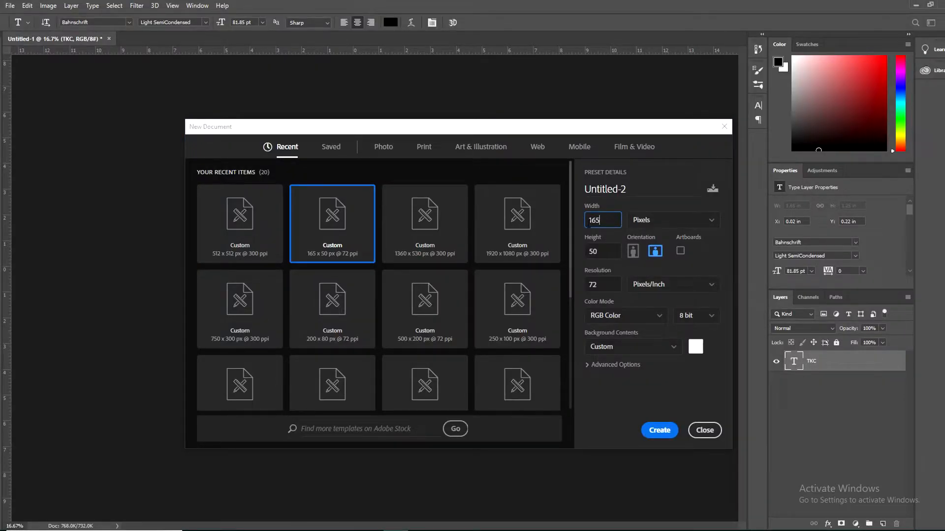
{"action": "left_click", "coordinate": [659, 434]}
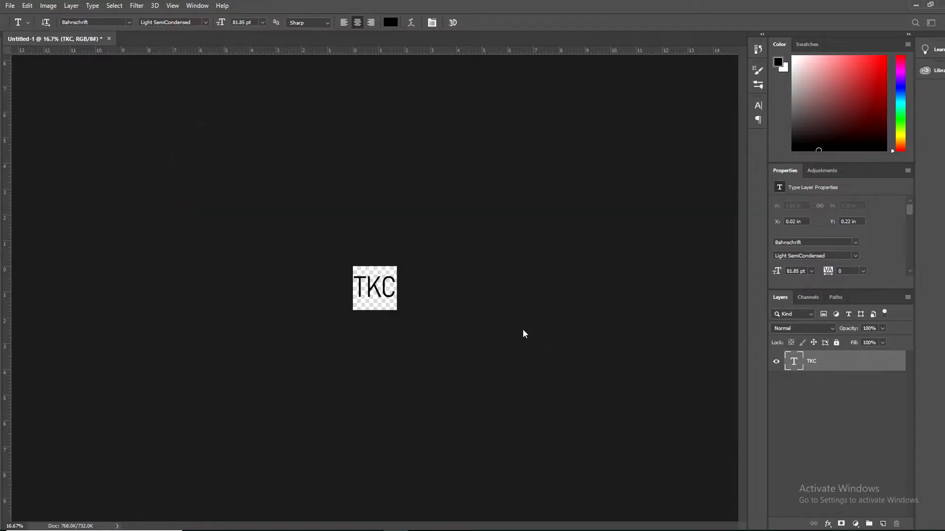
Step: Add a text layer reading "TopKitchensChoice" to the blank logo canvas
{"action": "key", "text": "ctrl+plus"}
{"action": "key", "text": "ctrl+plus"}
{"action": "key", "text": "ctrl+plus"}
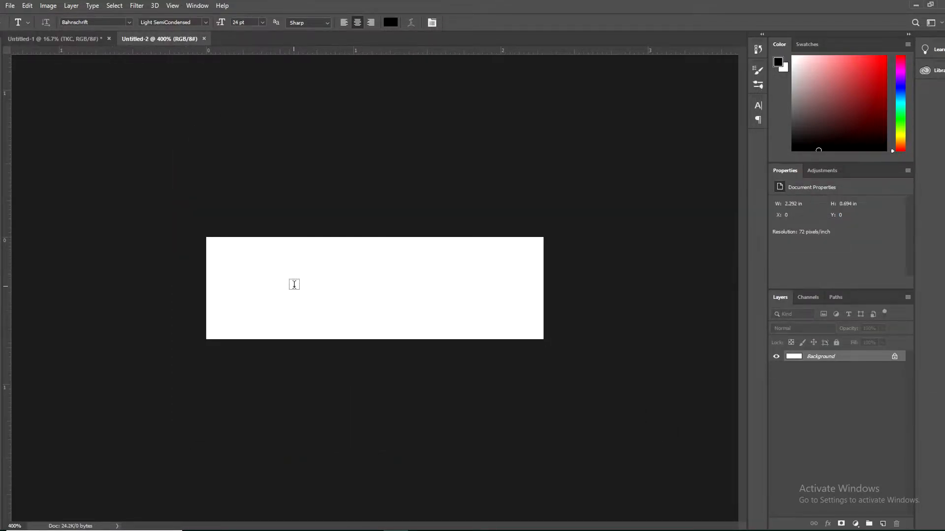
{"action": "left_click", "coordinate": [306, 283]}
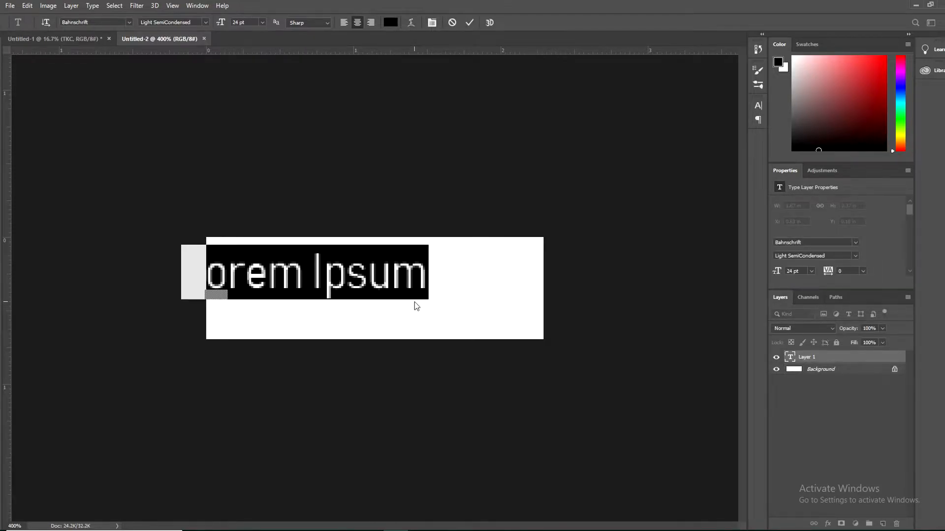
{"action": "type", "text": "Top[s"}
{"action": "key", "text": "BackSpace"}
{"action": "key", "text": "BackSpace"}
{"action": "type", "text": "s"}
{"action": "key", "text": "BackSpace"}
{"action": "type", "text": "KitchensChoice"}
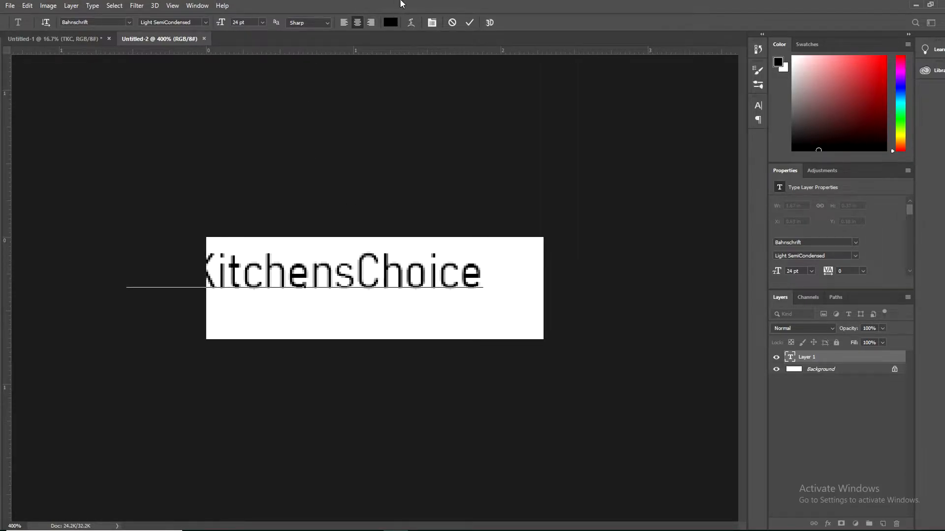
{"action": "left_click", "coordinate": [466, 23]}
Step: Centre the TopKitchensChoice text on the canvas and scale it down to about 90% so it fits
{"action": "key", "text": "ctrl+t"}
{"action": "left_click_drag", "start_coordinate": [379, 275], "coordinate": [450, 290]}
{"action": "left_click_drag", "start_coordinate": [196, 315], "coordinate": [214, 312]}
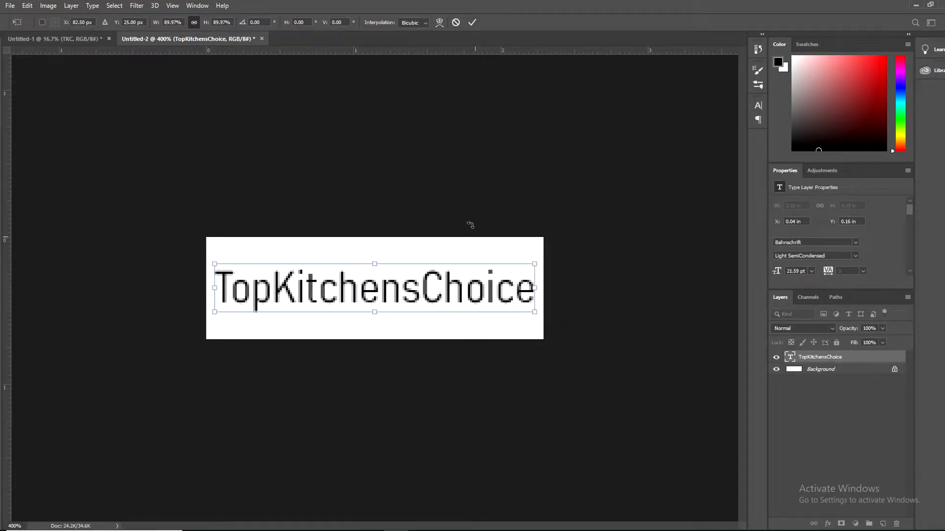
{"action": "key", "text": "Return"}
Step: Apply a teal drop shadow with a size of 6 px to the TopKitchensChoice text layer
{"action": "left_click", "coordinate": [813, 413]}
{"action": "left_click", "coordinate": [817, 357]}
{"action": "left_click", "coordinate": [828, 524]}
{"action": "left_click", "coordinate": [839, 523]}
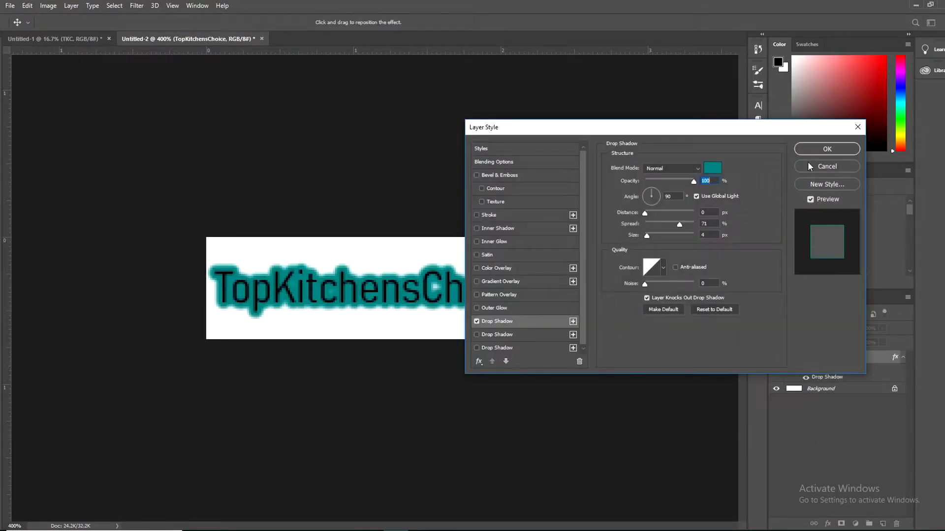
{"action": "double_click", "coordinate": [709, 234]}
{"action": "type", "text": "6"}
{"action": "key", "text": "Return"}
Step: Enable a second drop shadow on the TopKitchensChoice text layer, leaving the outer glow off
{"action": "left_click", "coordinate": [827, 524]}
{"action": "left_click", "coordinate": [840, 503]}
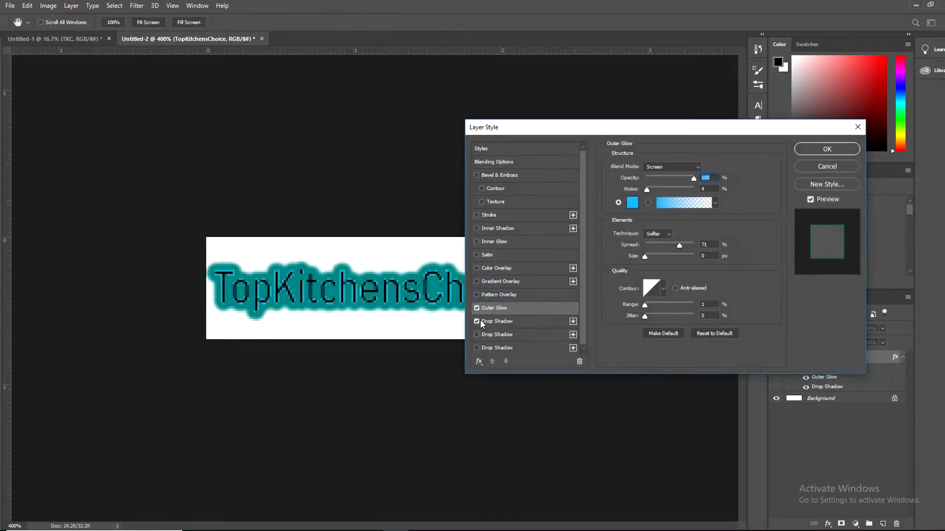
{"action": "left_click", "coordinate": [477, 309]}
{"action": "left_click", "coordinate": [477, 335]}
{"action": "left_click", "coordinate": [492, 334]}
{"action": "key", "text": "Return"}
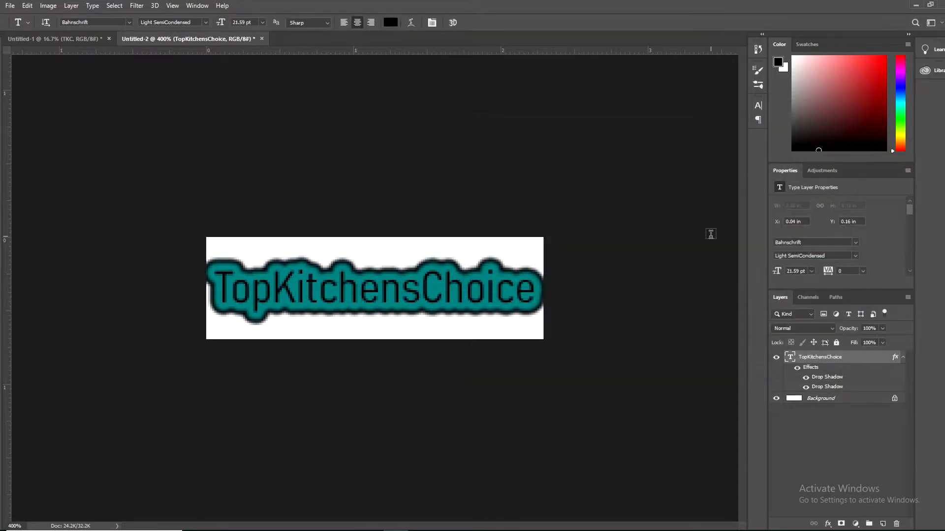
Step: Change the colour of the TopKitchensChoice text to white
{"action": "double_click", "coordinate": [225, 299]}
{"action": "left_click", "coordinate": [390, 22]}
{"action": "left_click", "coordinate": [663, 187]}
{"action": "left_click", "coordinate": [892, 181]}
{"action": "left_click", "coordinate": [468, 23]}
Step: Delete the white Background layer so the logo has a transparent backdrop
{"action": "key", "text": "ctrl+minus"}
{"action": "key", "text": "ctrl+minus"}
{"action": "key", "text": "ctrl+minus"}
{"action": "key", "text": "ctrl+minus"}
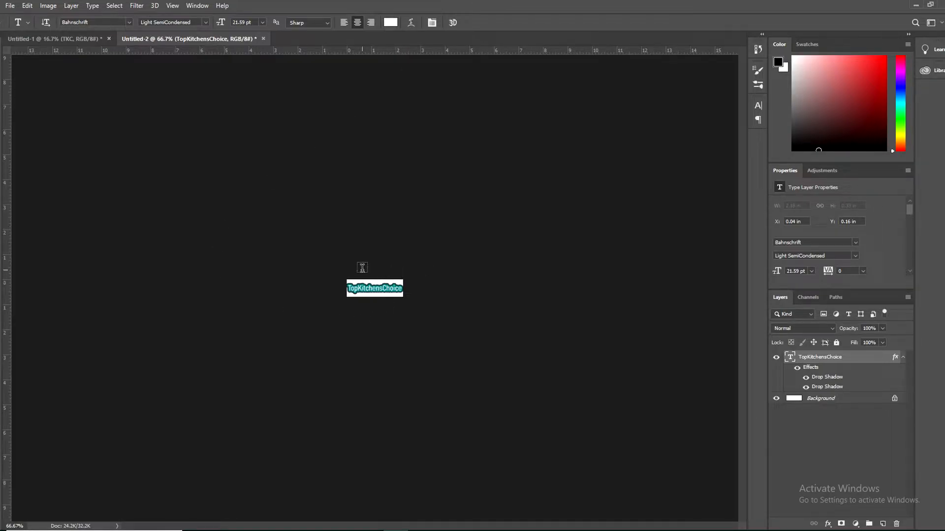
{"action": "left_click", "coordinate": [818, 399]}
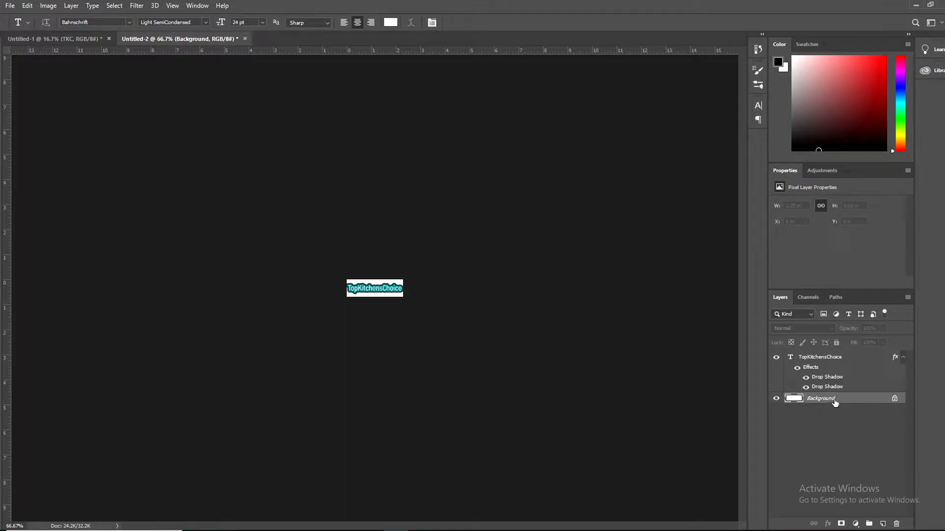
{"action": "key", "text": "alt+bracketright"}
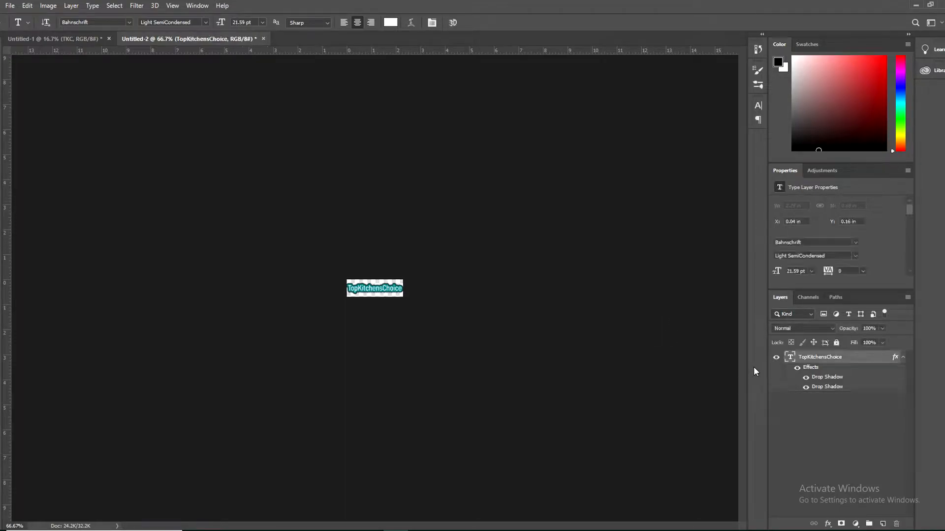
{"action": "key", "text": "ctrl+plus"}
{"action": "key", "text": "ctrl+plus"}
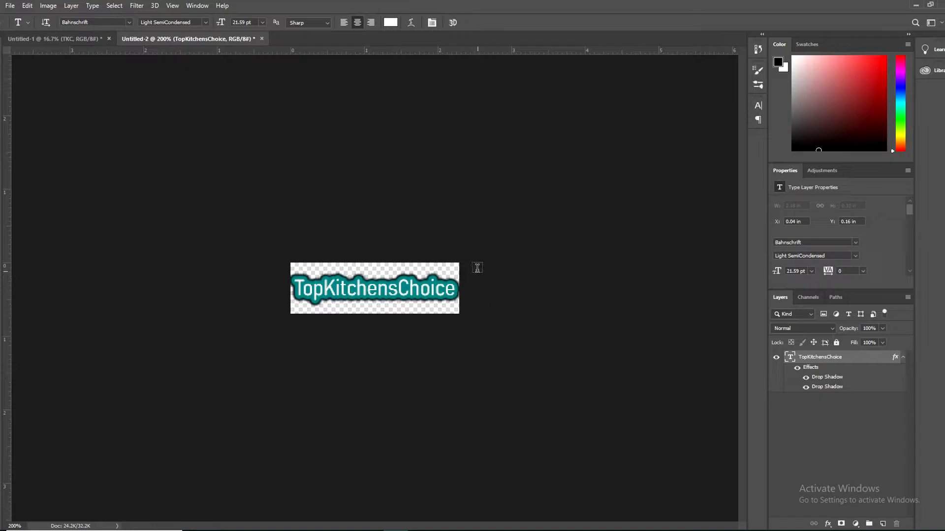
Step: Compare with the logo in the theme customiser, review the Export As settings for a transparent PNG, and cancel the export
{"action": "left_click", "coordinate": [271, 530]}
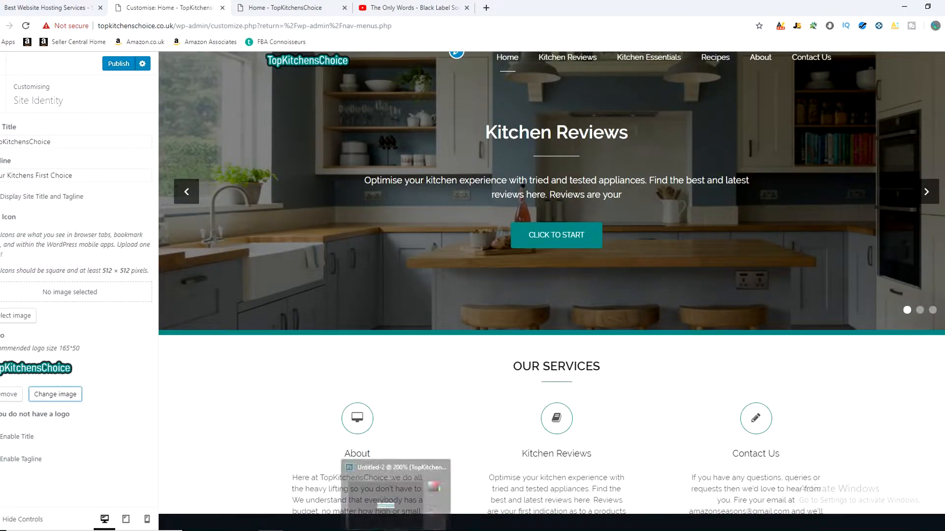
{"action": "left_click", "coordinate": [401, 480]}
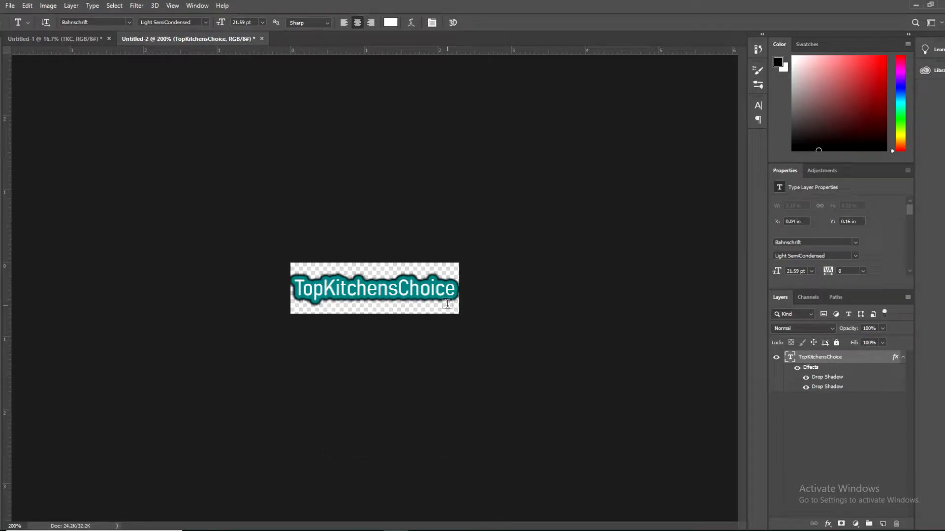
{"action": "key", "text": "ctrl+minus"}
{"action": "key", "text": "ctrl+minus"}
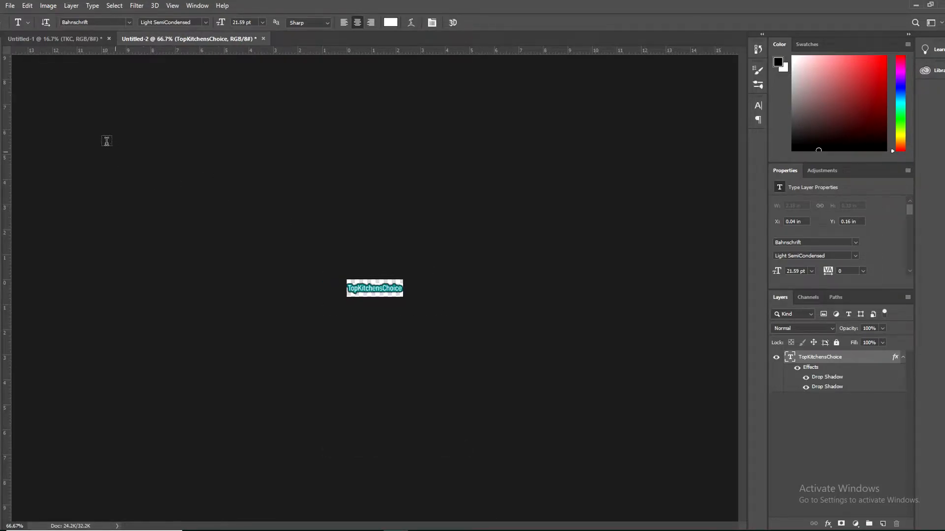
{"action": "left_click", "coordinate": [10, 6]}
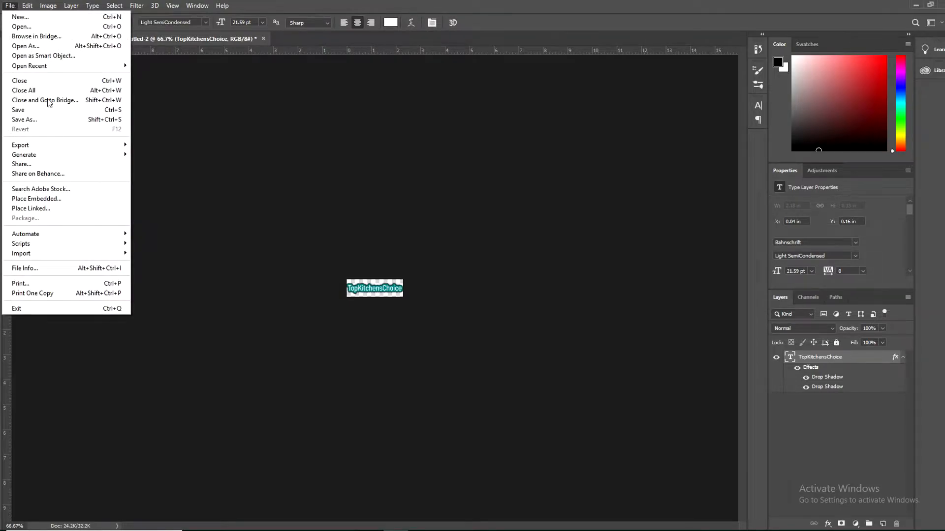
{"action": "mouse_move", "coordinate": [69, 145]}
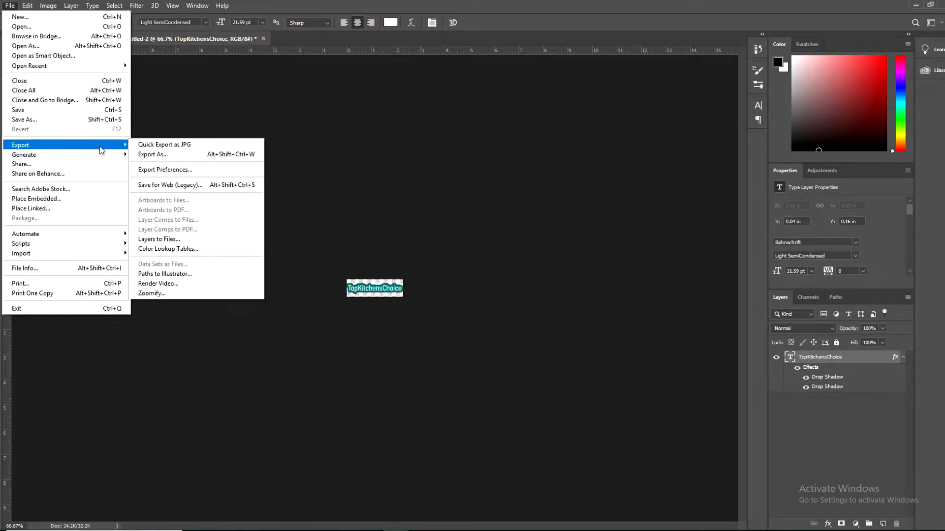
{"action": "left_click", "coordinate": [170, 155]}
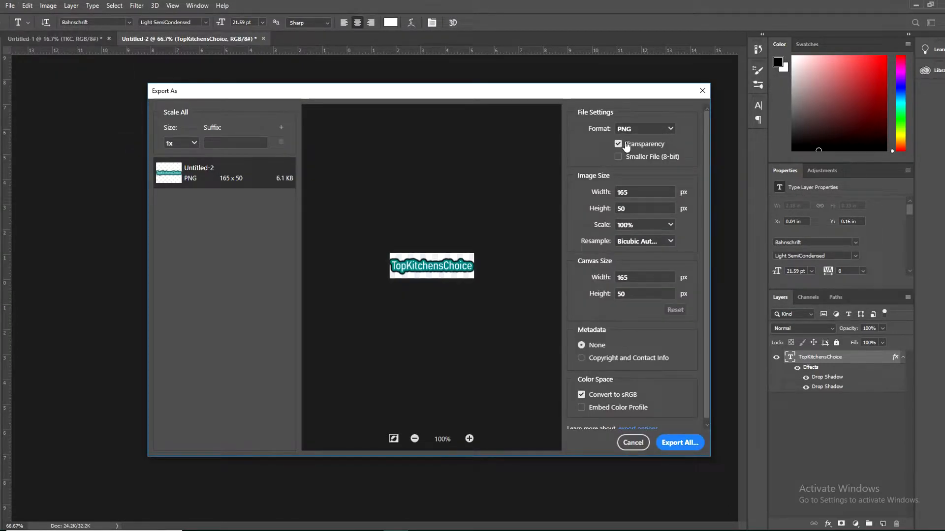
{"action": "left_click", "coordinate": [634, 442]}
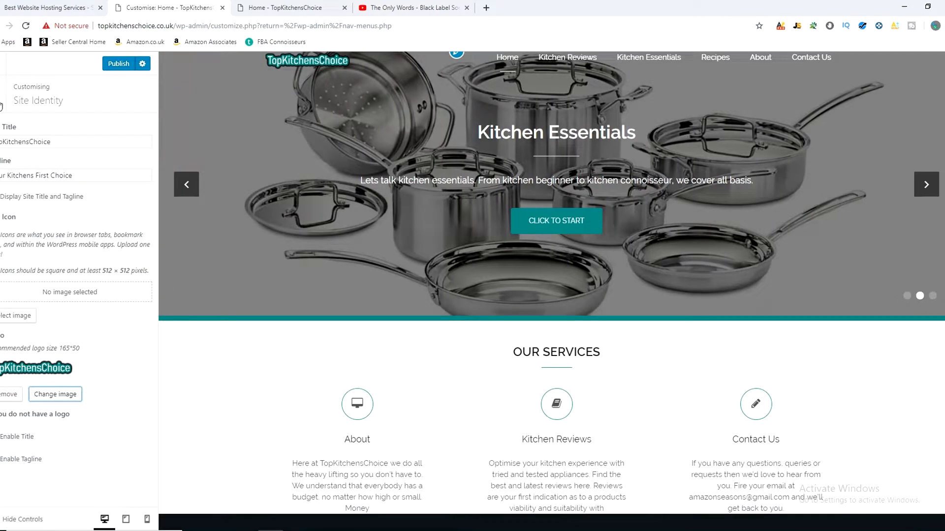
Step: Switch back to the theme customiser, leave Site Identity and open the Basic Colors Options
{"action": "left_click", "coordinate": [1, 105]}
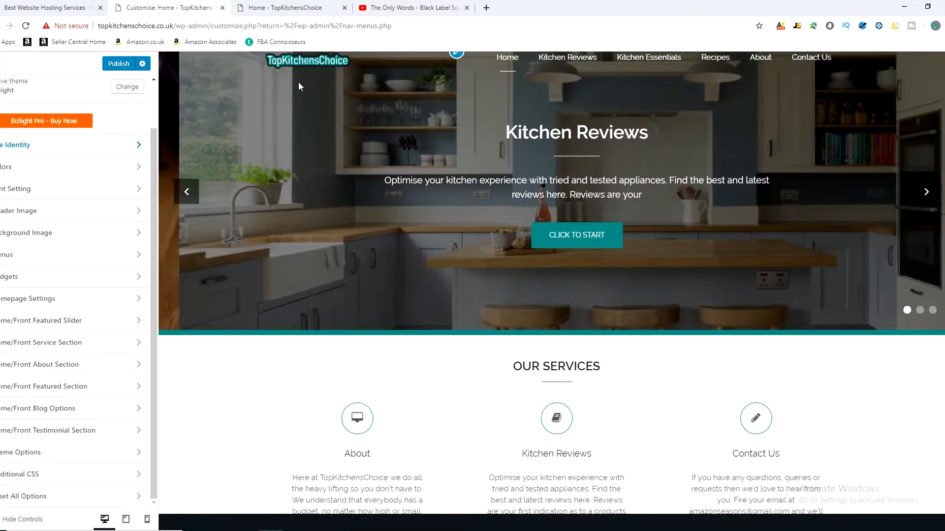
{"action": "scroll", "coordinate": [137, 200], "scroll_direction": "up", "scroll_amount": 1}
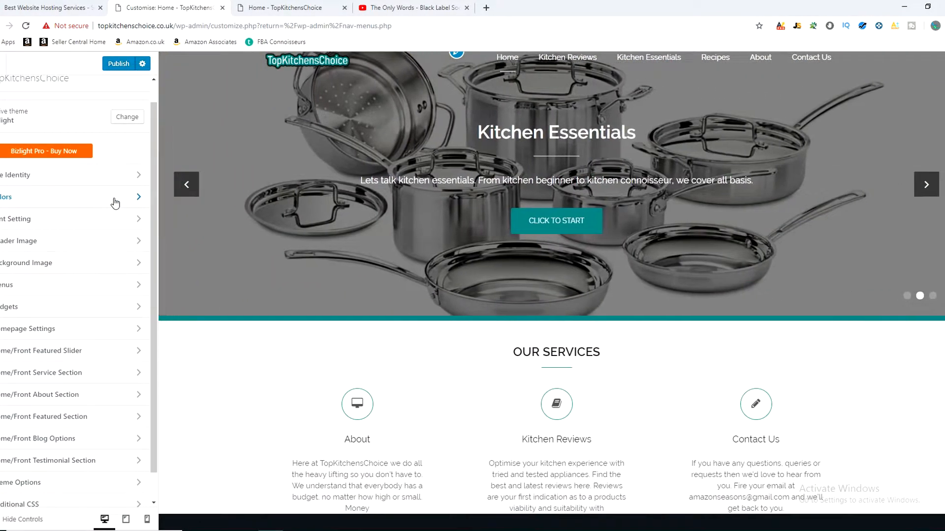
{"action": "left_click", "coordinate": [137, 198]}
{"action": "left_click", "coordinate": [109, 130]}
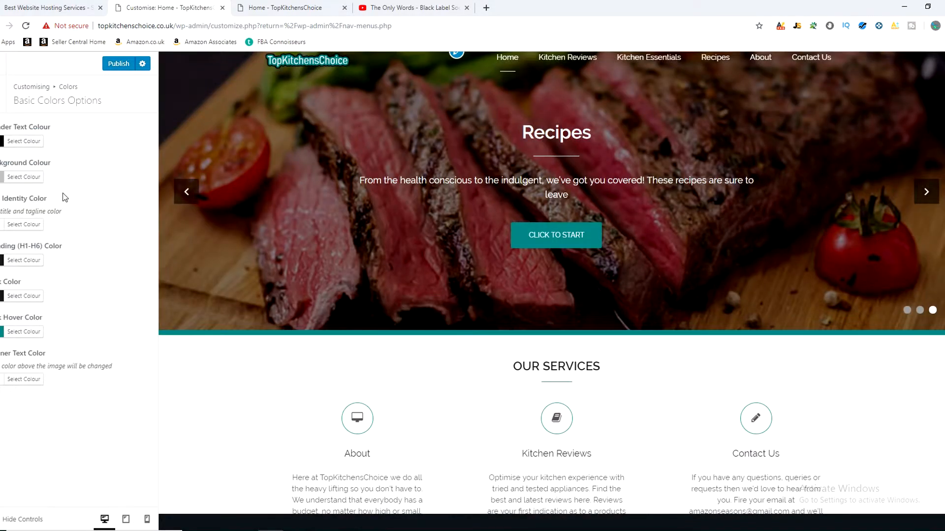
Step: Review the header text, background and site identity colour settings for the Bizlight theme
{"action": "left_click_drag", "start_coordinate": [5, 127], "coordinate": [53, 136]}
{"action": "left_click_drag", "start_coordinate": [11, 162], "coordinate": [39, 163]}
{"action": "left_click_drag", "start_coordinate": [1, 199], "coordinate": [40, 200]}
{"action": "left_click", "coordinate": [58, 208]}
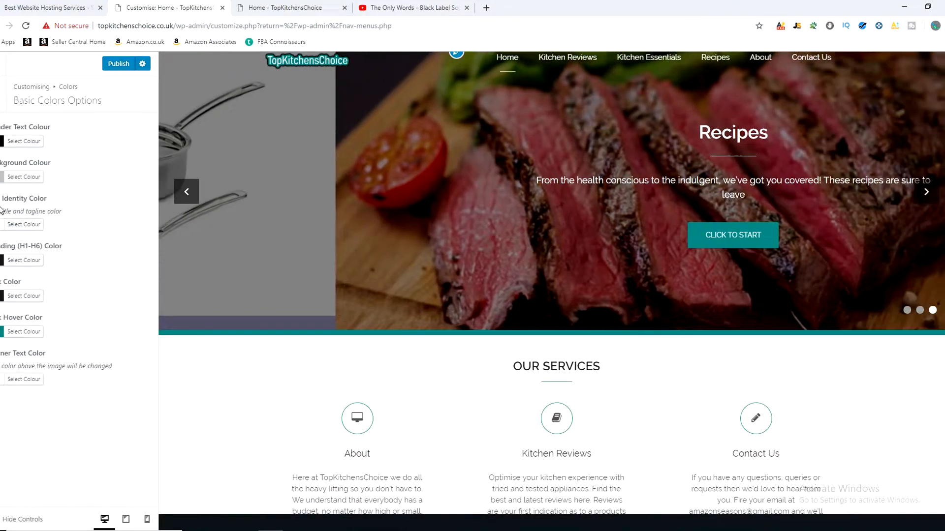
{"action": "left_click_drag", "start_coordinate": [1, 208], "coordinate": [73, 207]}
{"action": "left_click", "coordinate": [83, 206]}
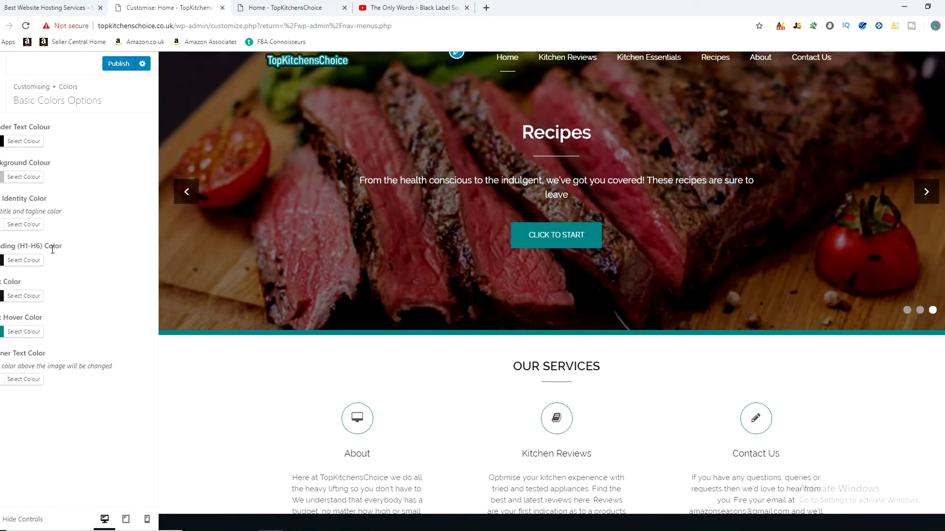
Step: Copy the link hover colour #028484 into the Link Color setting and publish the change
{"action": "left_click", "coordinate": [11, 298]}
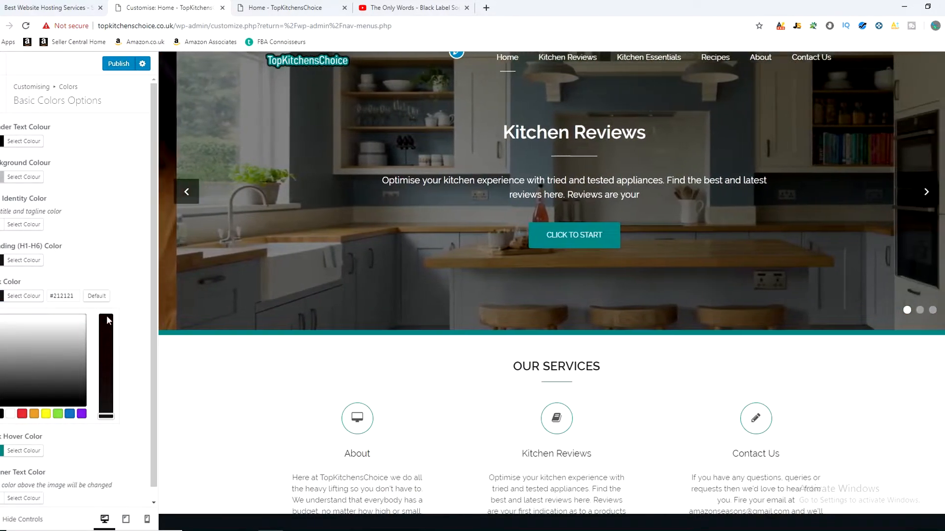
{"action": "left_click", "coordinate": [137, 356]}
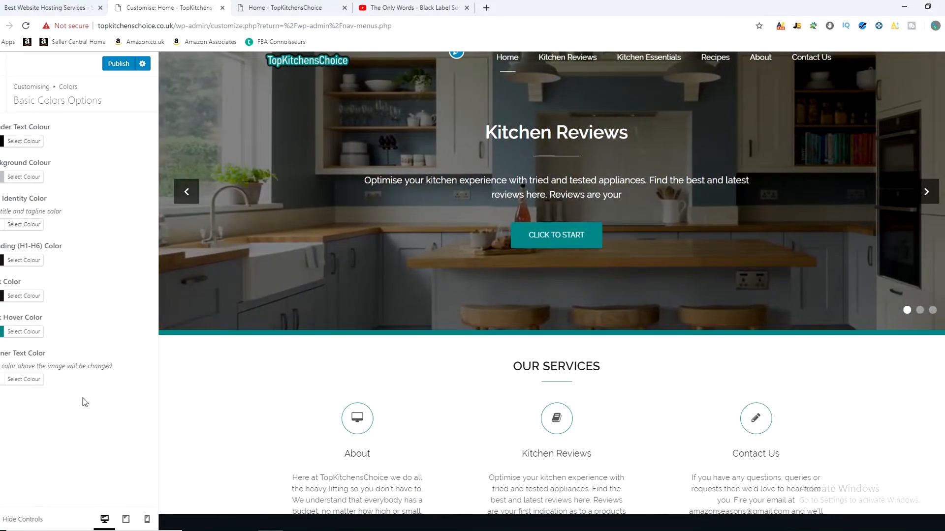
{"action": "left_click", "coordinate": [15, 332]}
{"action": "double_click", "coordinate": [60, 332]}
{"action": "key", "text": "ctrl+c"}
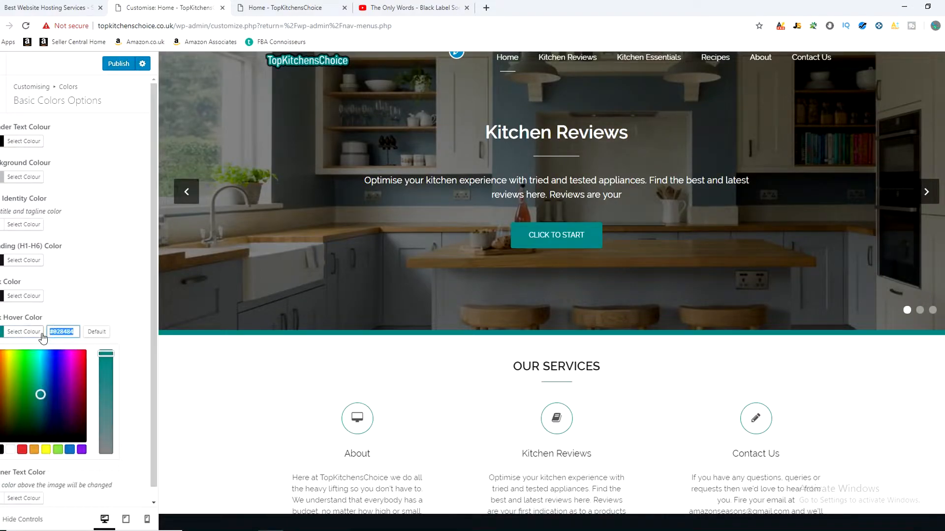
{"action": "left_click", "coordinate": [22, 298]}
{"action": "left_click_drag", "start_coordinate": [75, 297], "coordinate": [43, 298]}
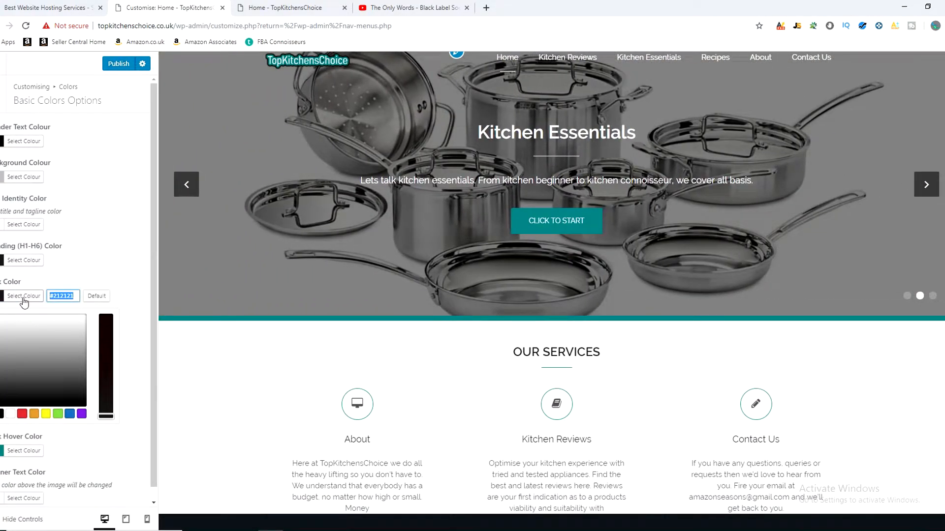
{"action": "key", "text": "ctrl+v"}
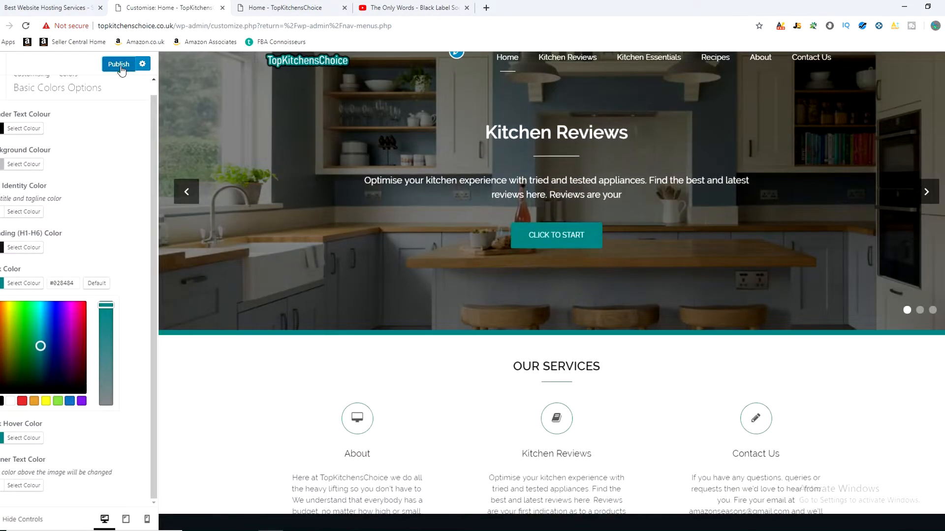
{"action": "left_click", "coordinate": [120, 68]}
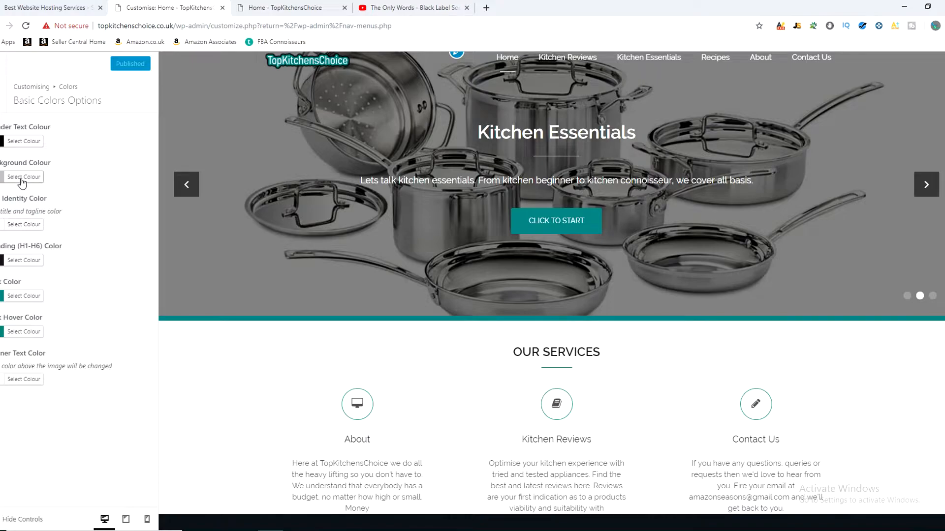
Step: Open the Knife Set page under Kitchen Essentials on the live site and look over its colours
{"action": "left_click", "coordinate": [286, 8]}
{"action": "mouse_move", "coordinate": [570, 86]}
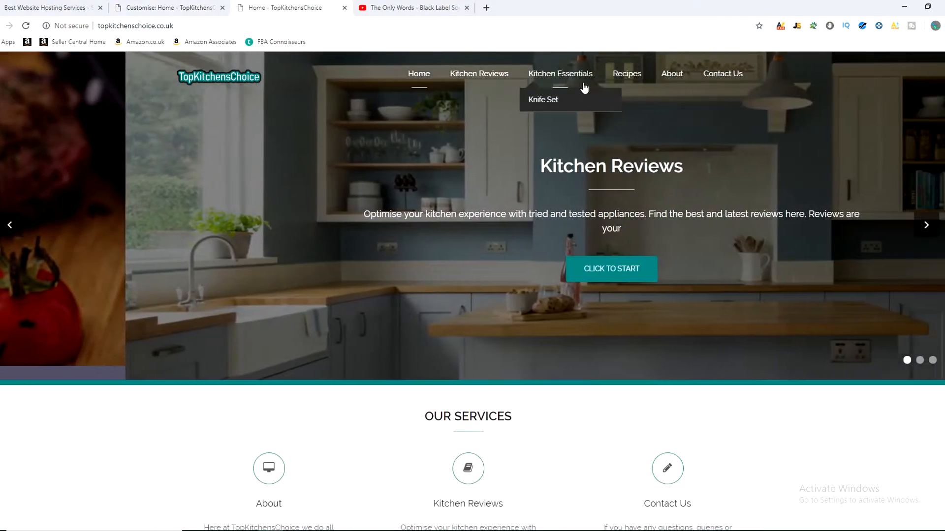
{"action": "left_click", "coordinate": [544, 102]}
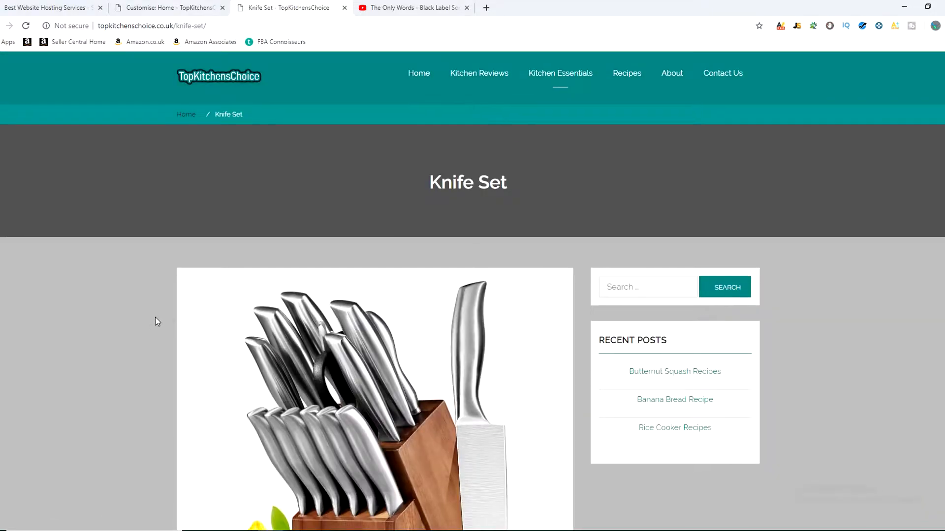
{"action": "scroll", "coordinate": [157, 319], "scroll_direction": "down", "scroll_amount": 2}
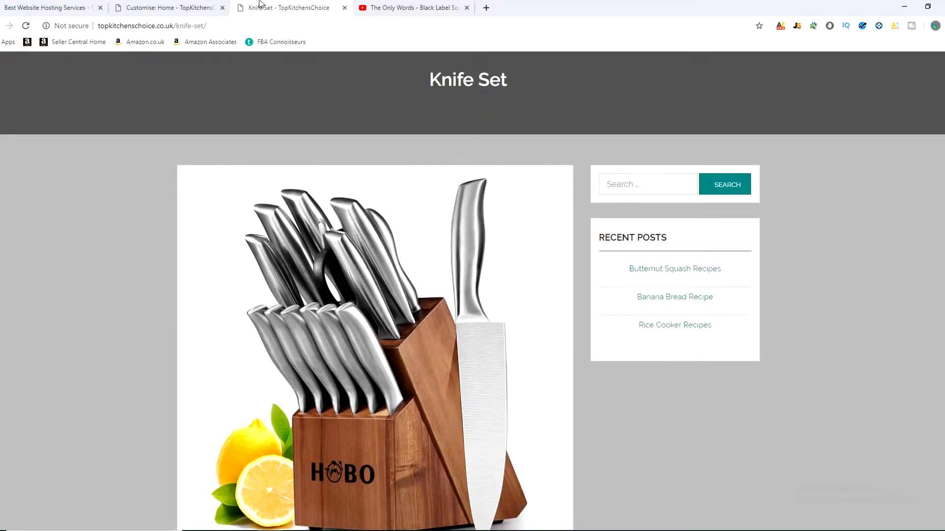
Step: Open the customiser's Background Colour setting and examine the area it affects around the live Knife Set page's content
{"action": "left_click", "coordinate": [184, 7]}
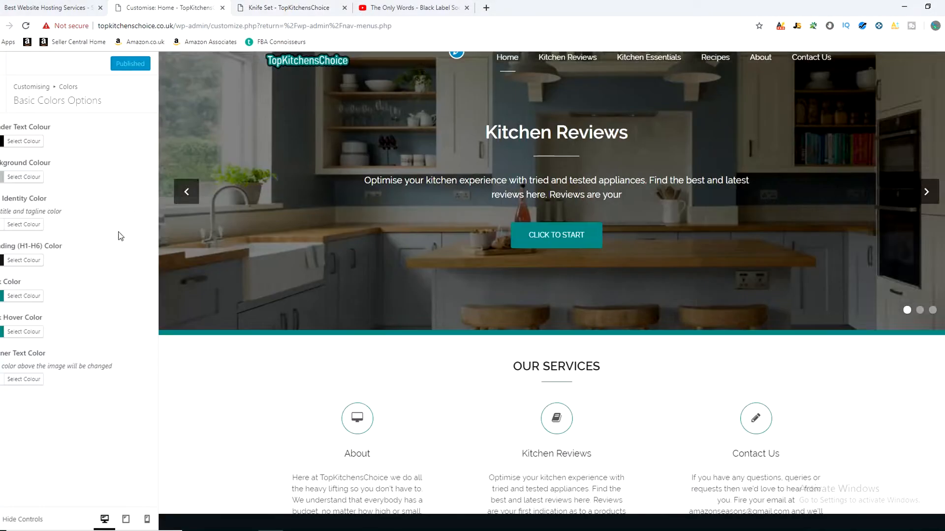
{"action": "left_click", "coordinate": [22, 177]}
{"action": "left_click", "coordinate": [289, 8]}
{"action": "scroll", "coordinate": [65, 259], "scroll_direction": "down", "scroll_amount": 1}
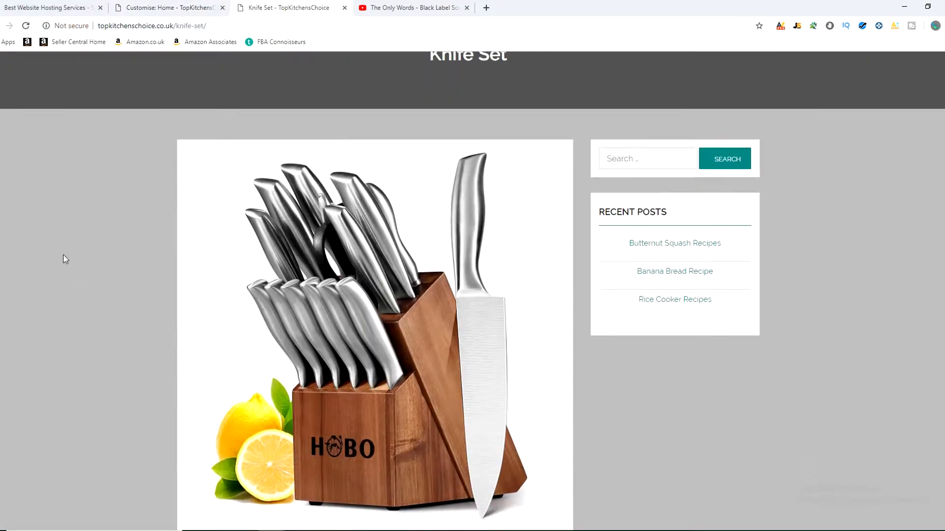
{"action": "scroll", "coordinate": [64, 256], "scroll_direction": "down", "scroll_amount": 1}
{"action": "scroll", "coordinate": [62, 254], "scroll_direction": "down", "scroll_amount": 4}
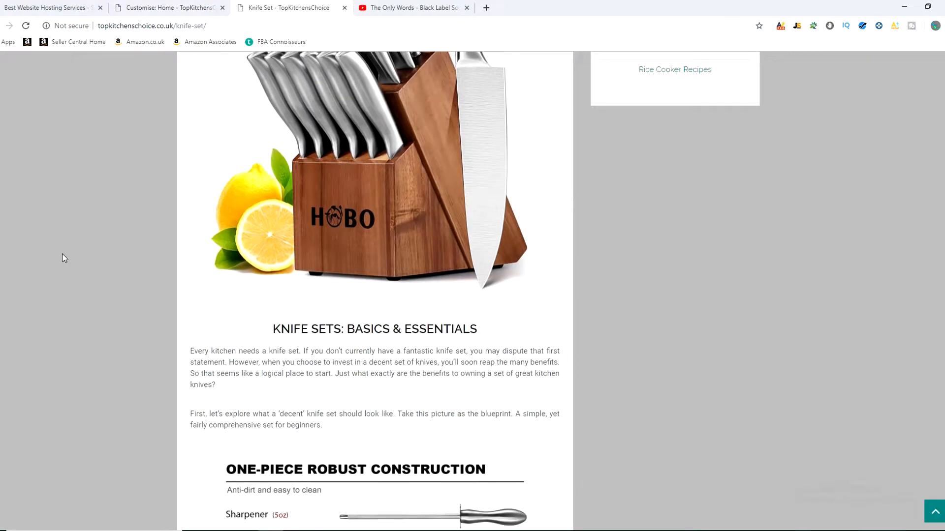
{"action": "scroll", "coordinate": [93, 186], "scroll_direction": "up", "scroll_amount": 3}
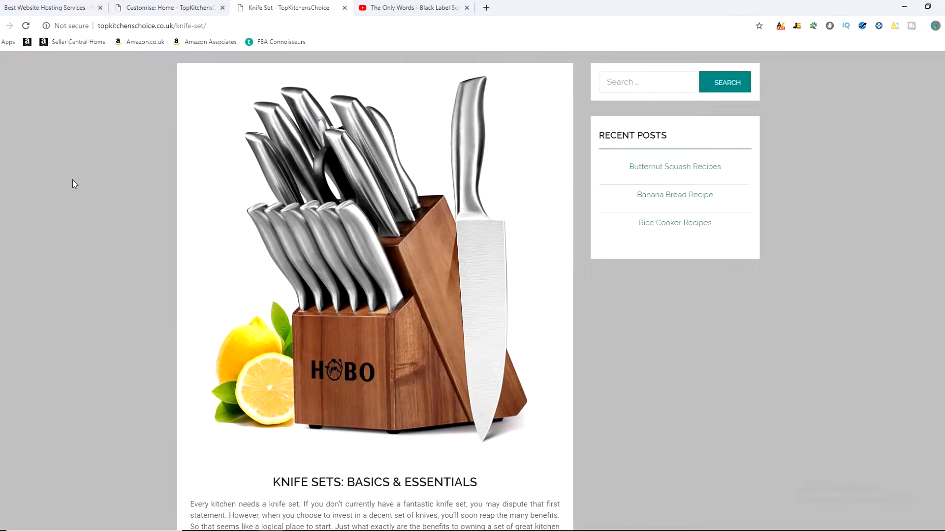
{"action": "scroll", "coordinate": [81, 213], "scroll_direction": "up", "scroll_amount": 3}
Step: Set the background colour to blue #1e73be, publish it, and reload the live Knife Set page to check it
{"action": "left_click", "coordinate": [159, 4]}
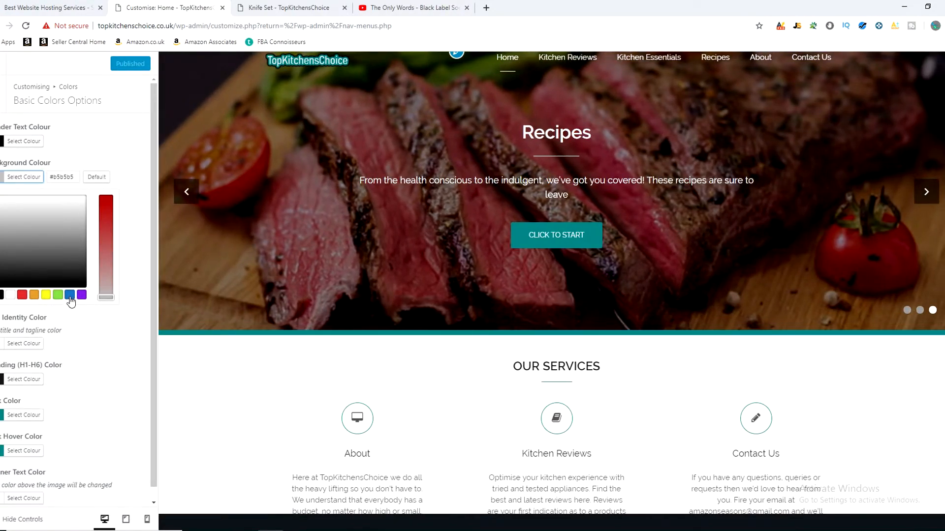
{"action": "left_click", "coordinate": [70, 295]}
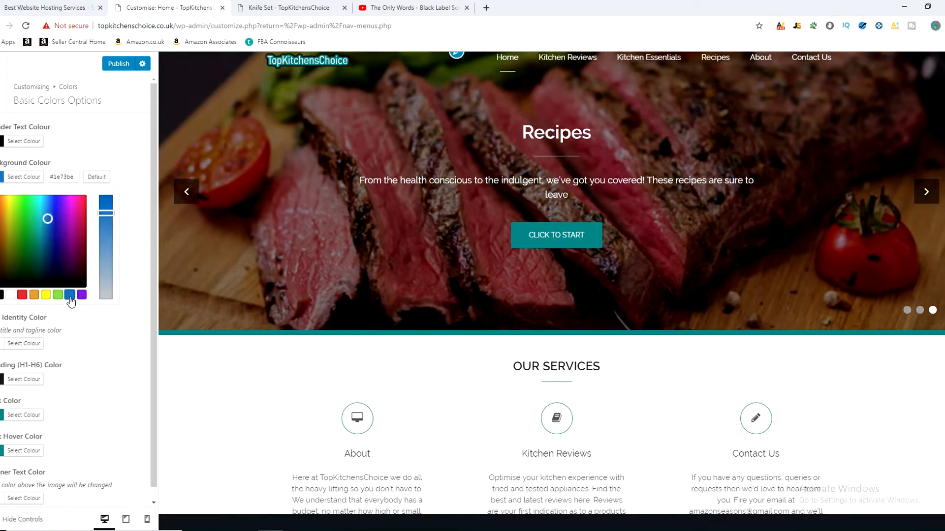
{"action": "left_click", "coordinate": [124, 65]}
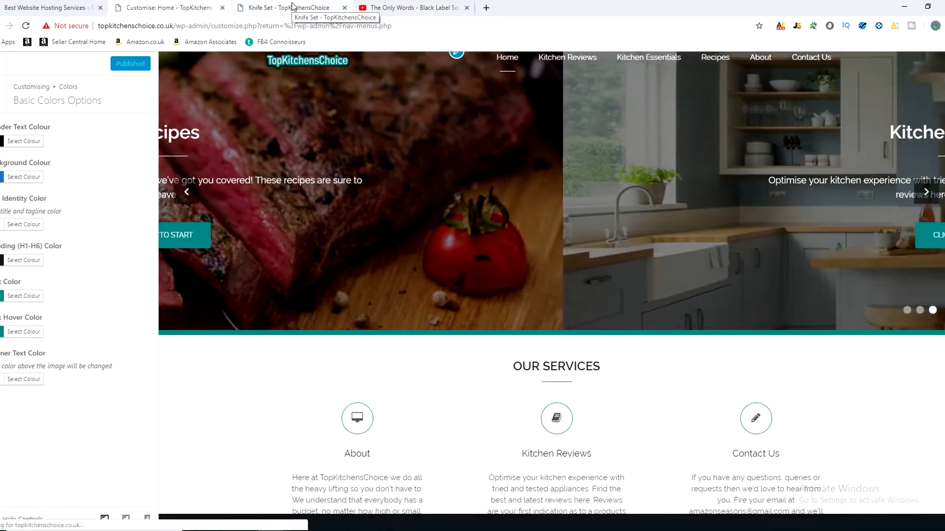
{"action": "left_click", "coordinate": [293, 6]}
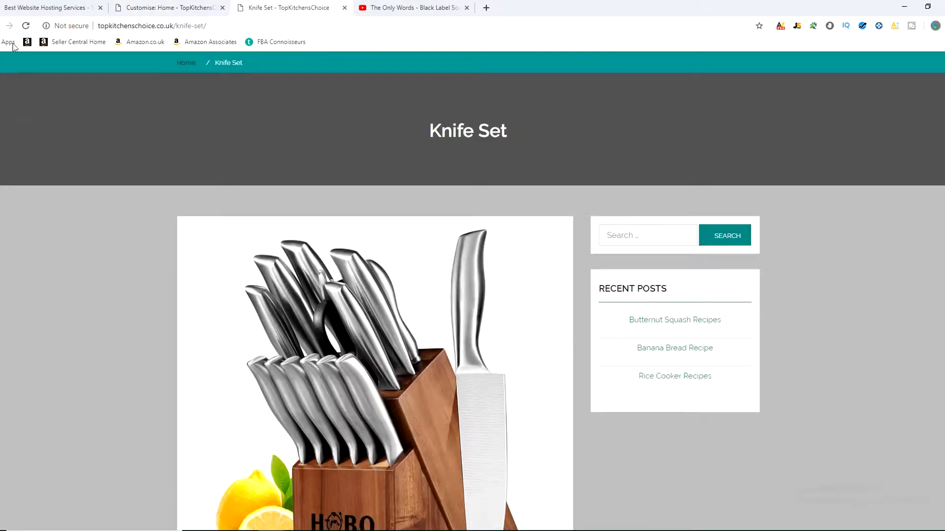
{"action": "left_click", "coordinate": [27, 27]}
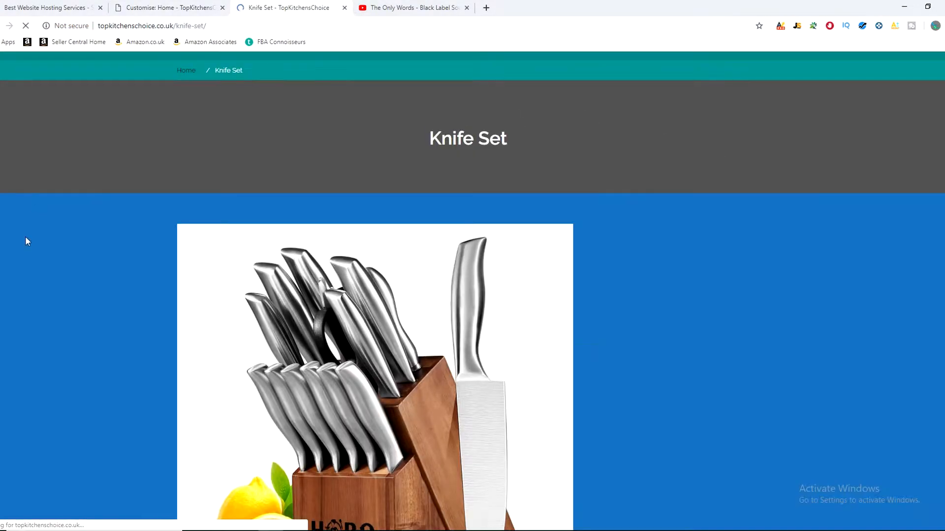
{"action": "scroll", "coordinate": [37, 418], "scroll_direction": "down", "scroll_amount": 6}
{"action": "scroll", "coordinate": [44, 423], "scroll_direction": "up", "scroll_amount": 7}
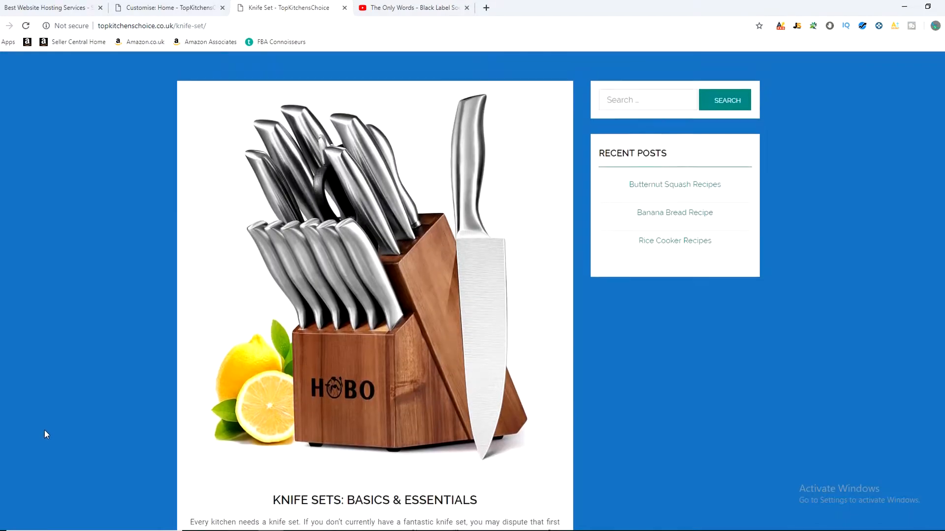
Step: Change the background colour to teal #028484, publish it, and review the reloaded Knife Set page
{"action": "left_click", "coordinate": [165, 7]}
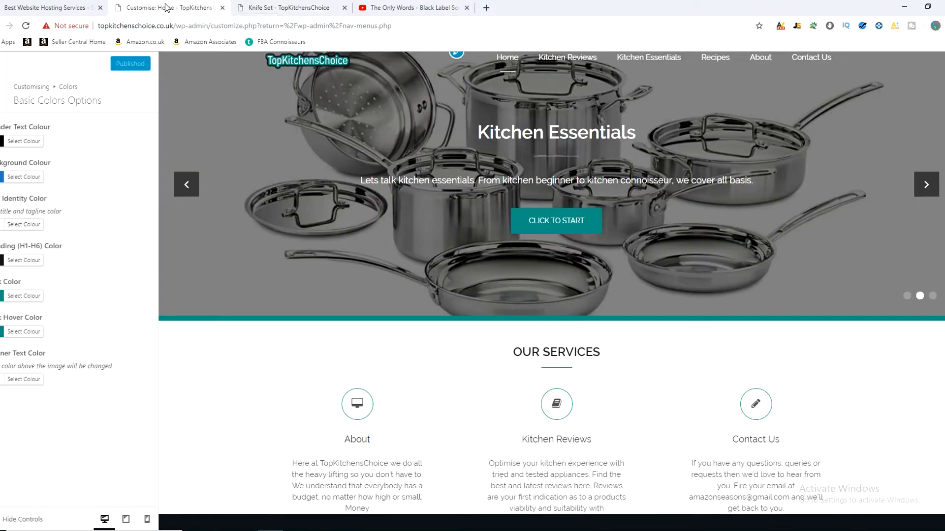
{"action": "left_click", "coordinate": [37, 177]}
{"action": "left_click", "coordinate": [73, 178]}
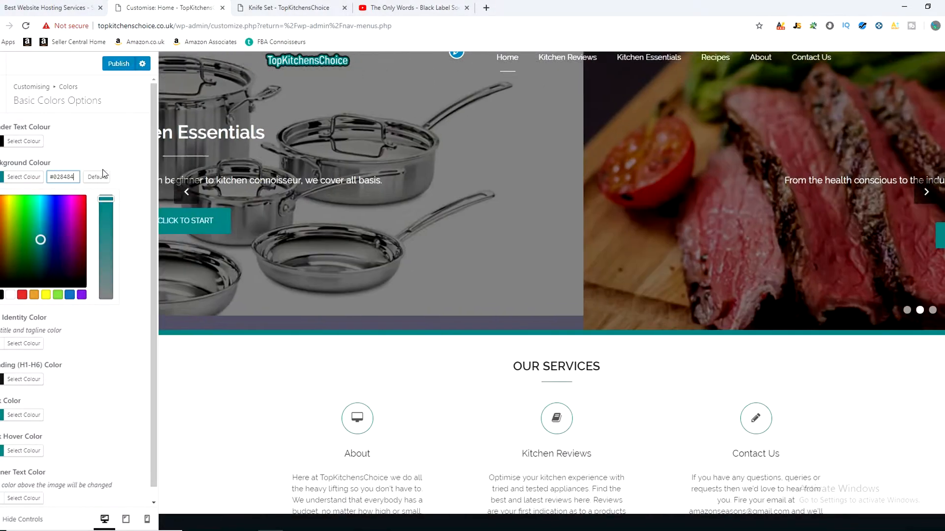
{"action": "left_click", "coordinate": [97, 178]}
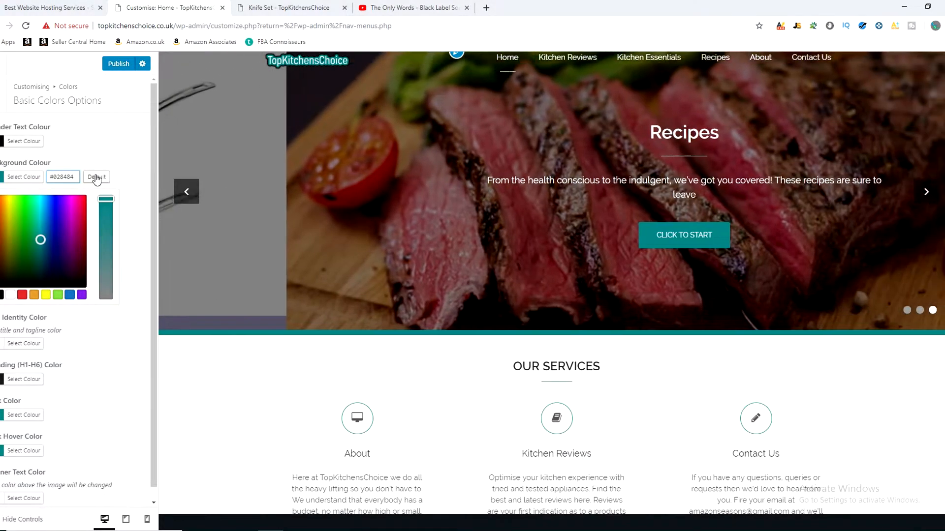
{"action": "left_click", "coordinate": [253, 6]}
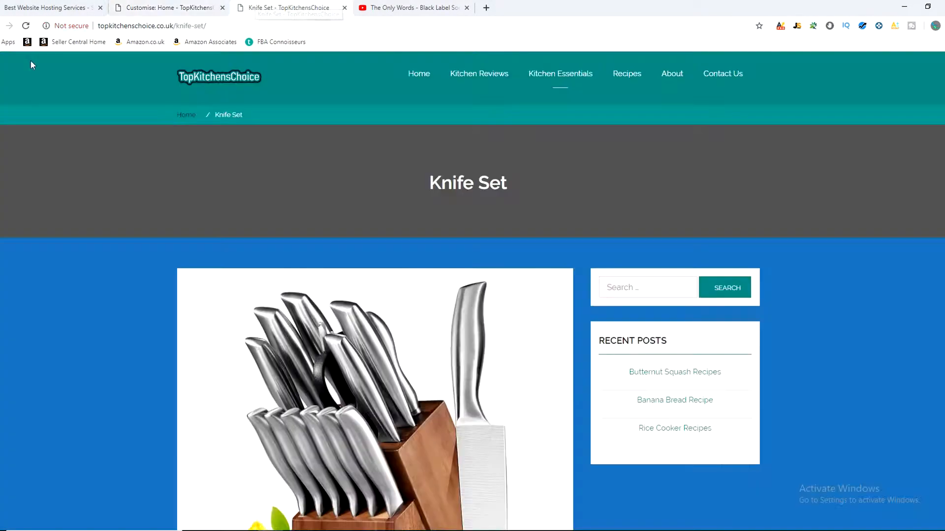
{"action": "left_click", "coordinate": [26, 26]}
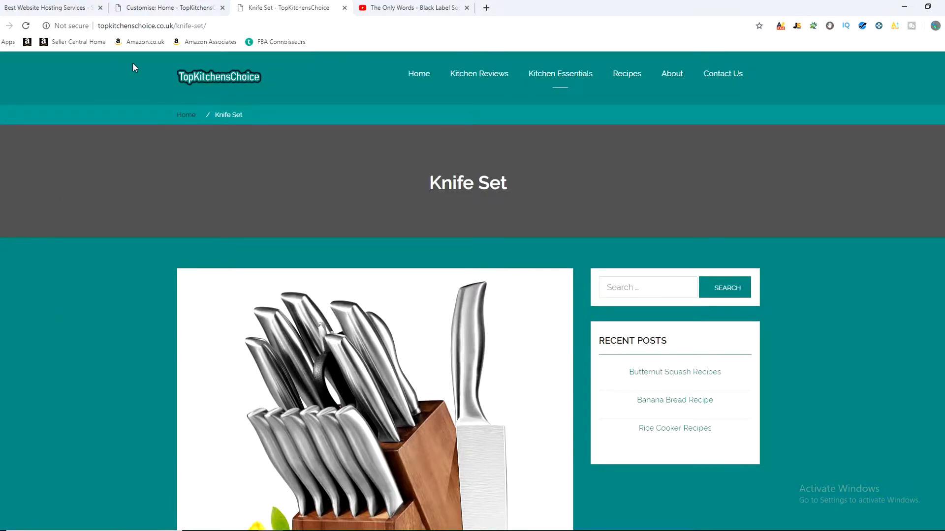
{"action": "scroll", "coordinate": [89, 288], "scroll_direction": "down", "scroll_amount": 15}
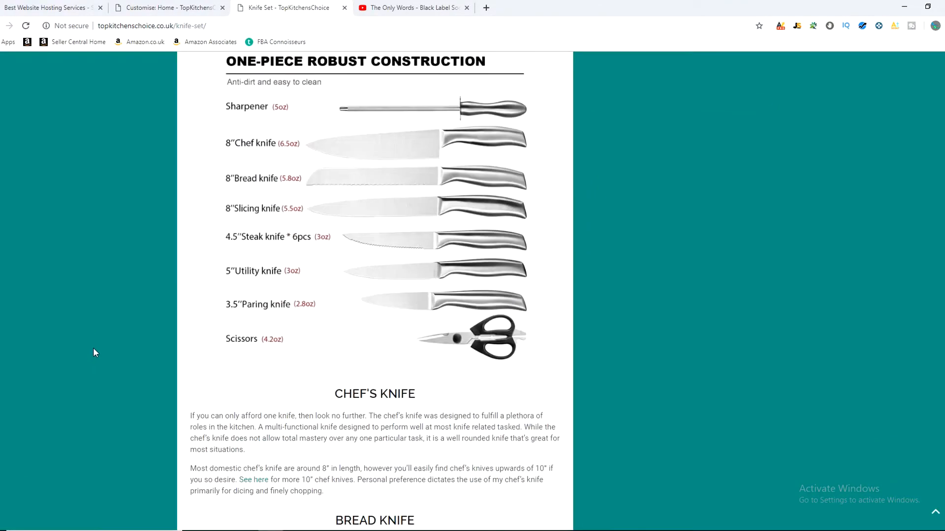
{"action": "scroll", "coordinate": [93, 349], "scroll_direction": "down", "scroll_amount": 3}
{"action": "scroll", "coordinate": [82, 386], "scroll_direction": "up", "scroll_amount": 18}
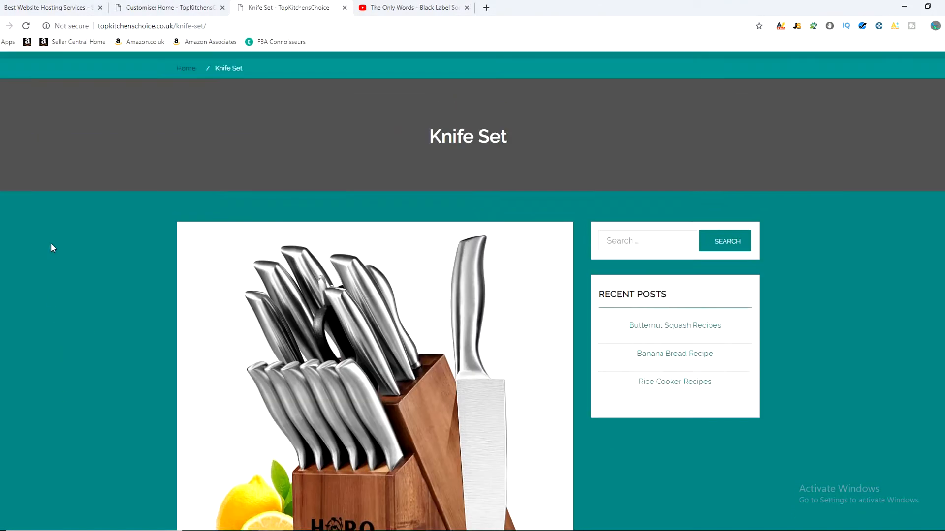
Step: Set the background colour to light grey #cccccc, publish it, and check the reloaded Knife Set page
{"action": "left_click", "coordinate": [143, 7]}
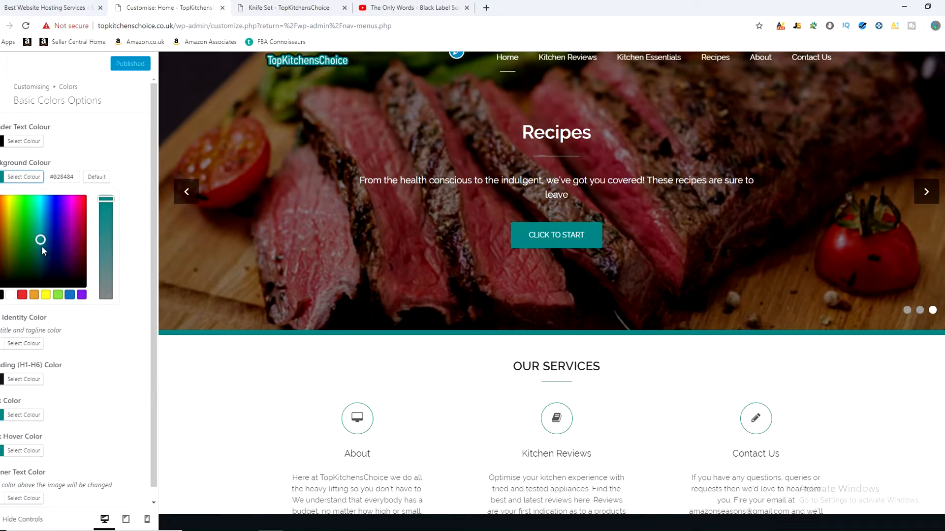
{"action": "left_click", "coordinate": [10, 294]}
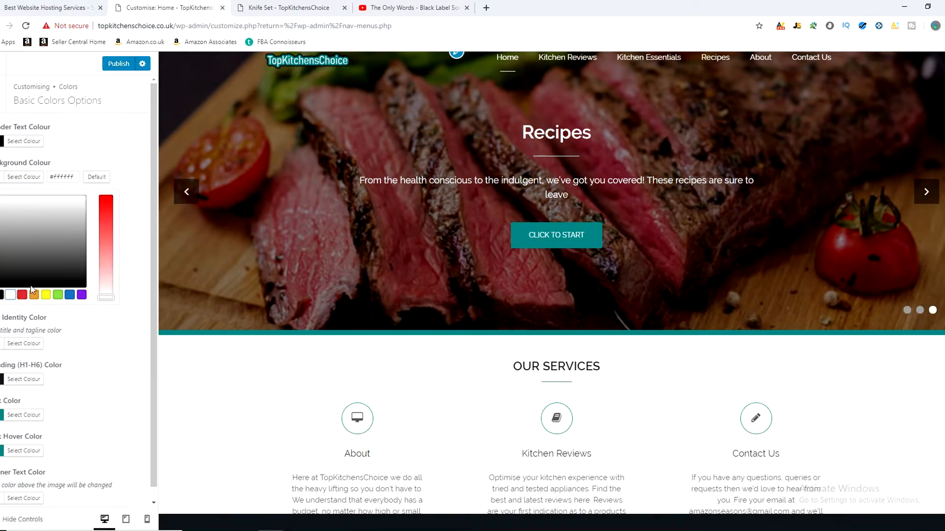
{"action": "left_click", "coordinate": [2, 214]}
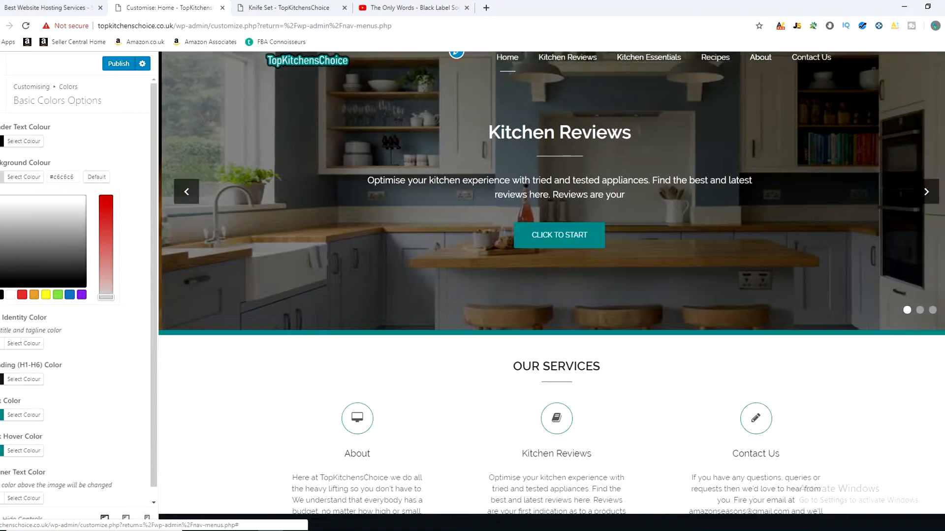
{"action": "left_click", "coordinate": [119, 64]}
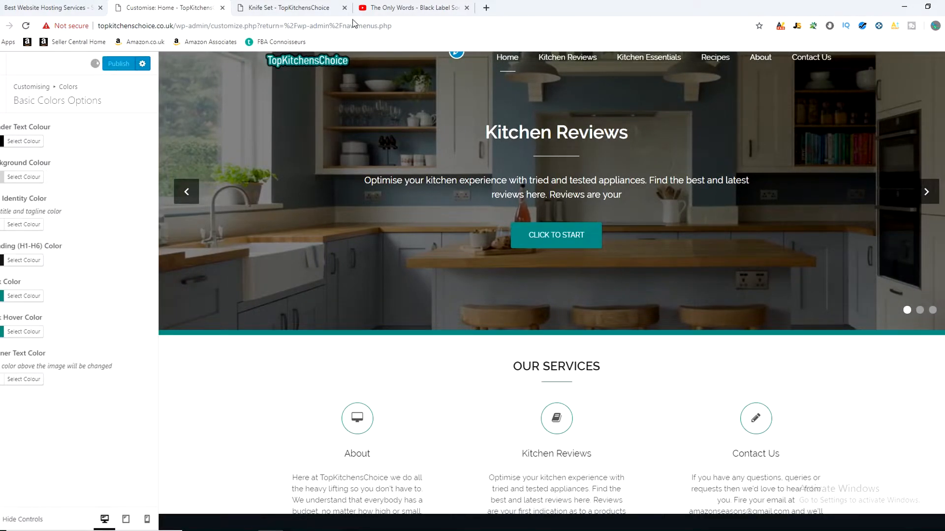
{"action": "left_click", "coordinate": [303, 6]}
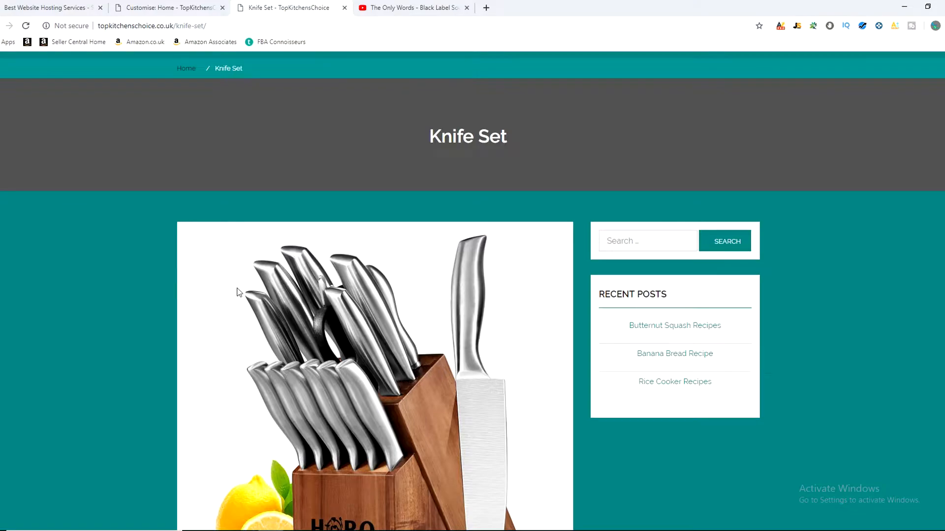
{"action": "scroll", "coordinate": [237, 292], "scroll_direction": "down", "scroll_amount": 3}
{"action": "scroll", "coordinate": [207, 311], "scroll_direction": "down", "scroll_amount": 2}
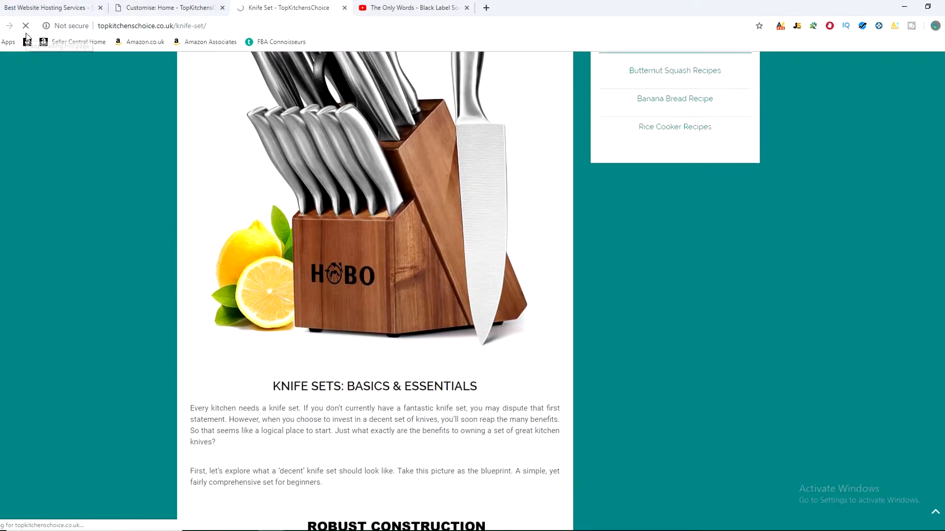
{"action": "scroll", "coordinate": [79, 268], "scroll_direction": "up", "scroll_amount": 3}
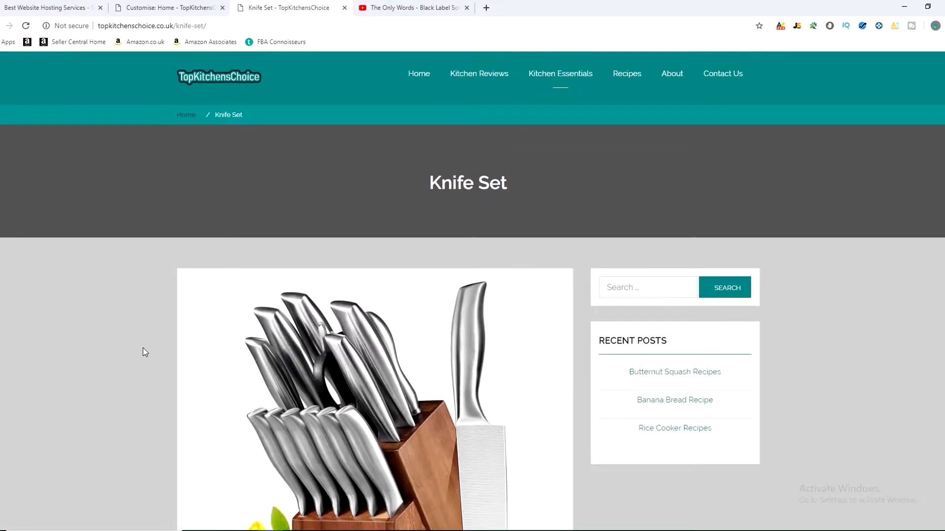
{"action": "scroll", "coordinate": [145, 350], "scroll_direction": "down", "scroll_amount": 5}
Step: Return to the customiser, leave the colour options and open the Font Family options under Font Setting
{"action": "left_click", "coordinate": [167, 8]}
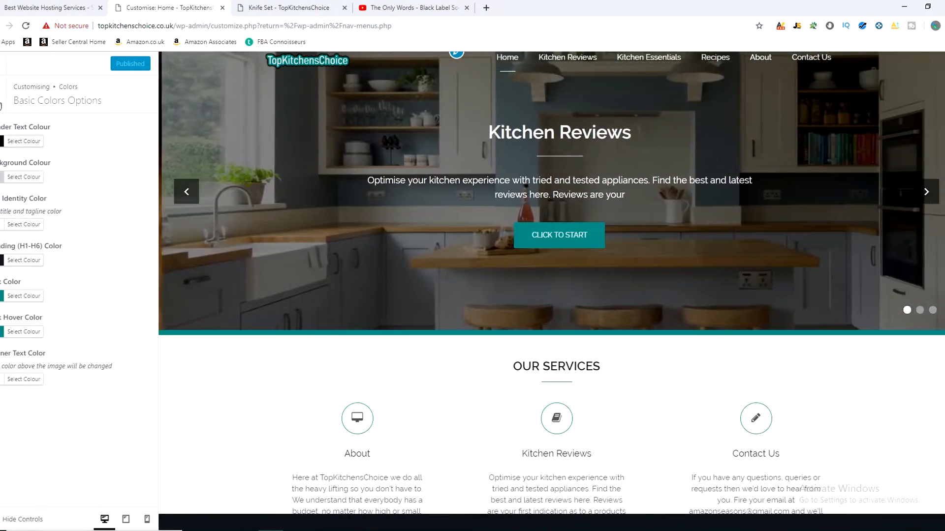
{"action": "left_click", "coordinate": [1, 104]}
{"action": "left_click", "coordinate": [1, 101]}
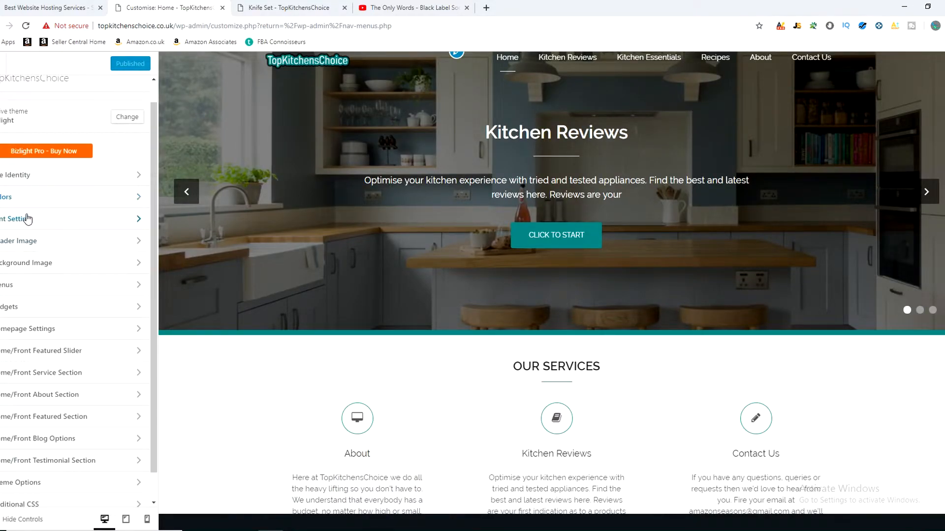
{"action": "left_click", "coordinate": [27, 219]}
{"action": "left_click", "coordinate": [30, 129]}
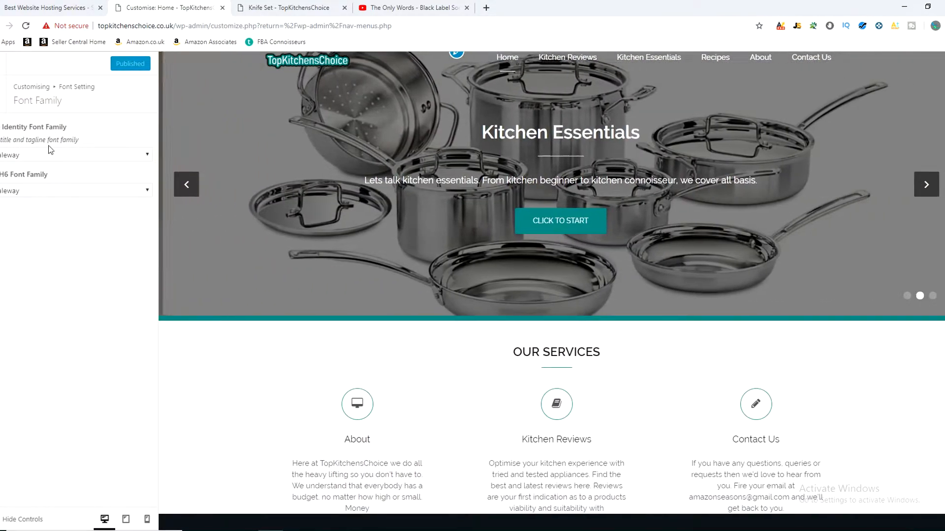
Step: View the identity font family choices, return to the main customiser options and open Site Identity
{"action": "left_click", "coordinate": [34, 157]}
{"action": "left_click", "coordinate": [33, 157]}
{"action": "left_click", "coordinate": [6, 94]}
{"action": "left_click", "coordinate": [5, 89]}
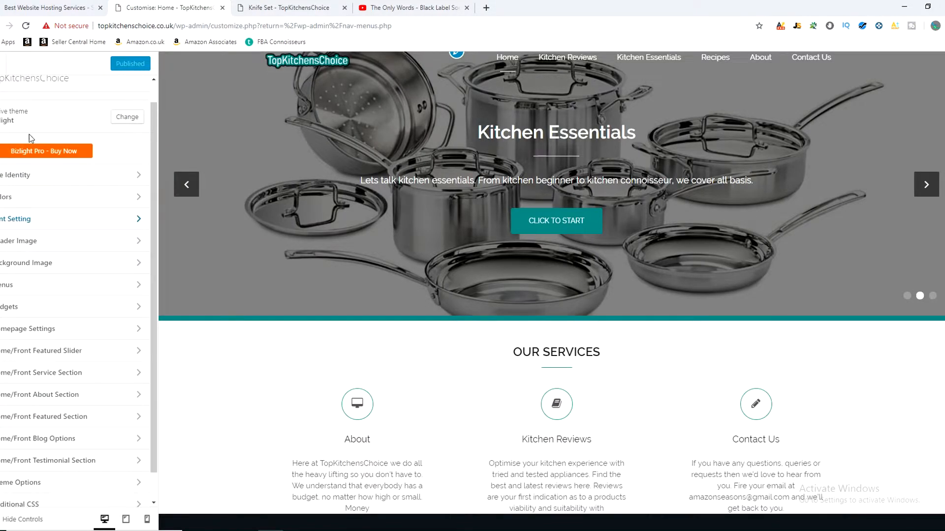
{"action": "left_click", "coordinate": [41, 175]}
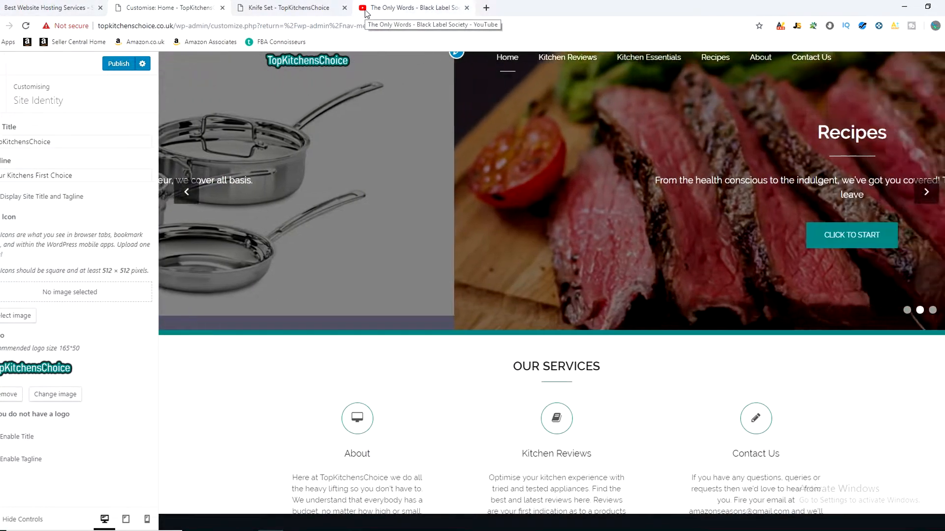
Step: Look at the YouTube tab's icon as an example and view the square TKC icon design in Photoshop
{"action": "left_click", "coordinate": [365, 10]}
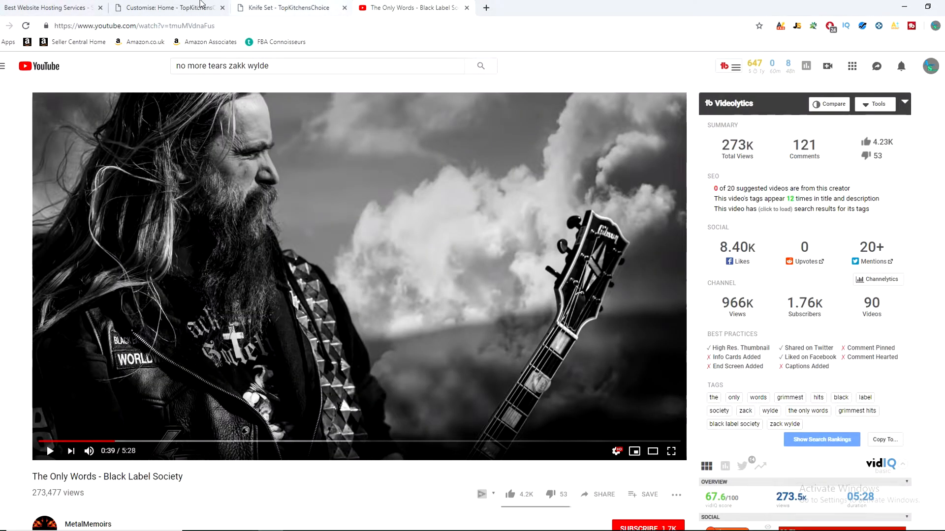
{"action": "left_click", "coordinate": [168, 7]}
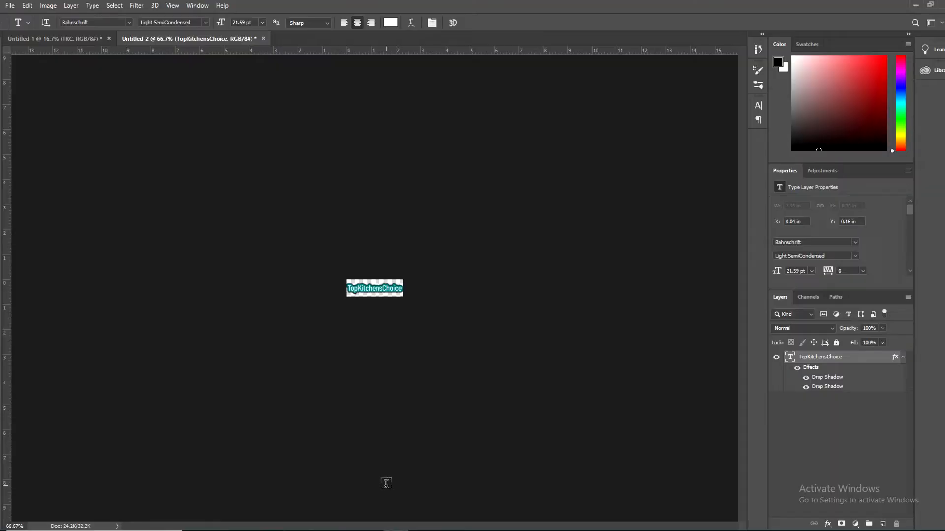
{"action": "left_click", "coordinate": [71, 39]}
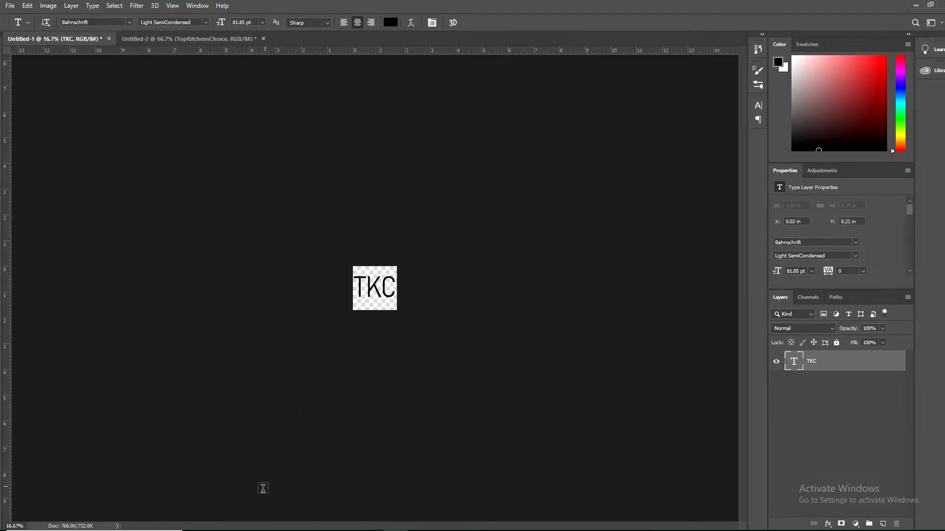
{"action": "left_click", "coordinate": [269, 530]}
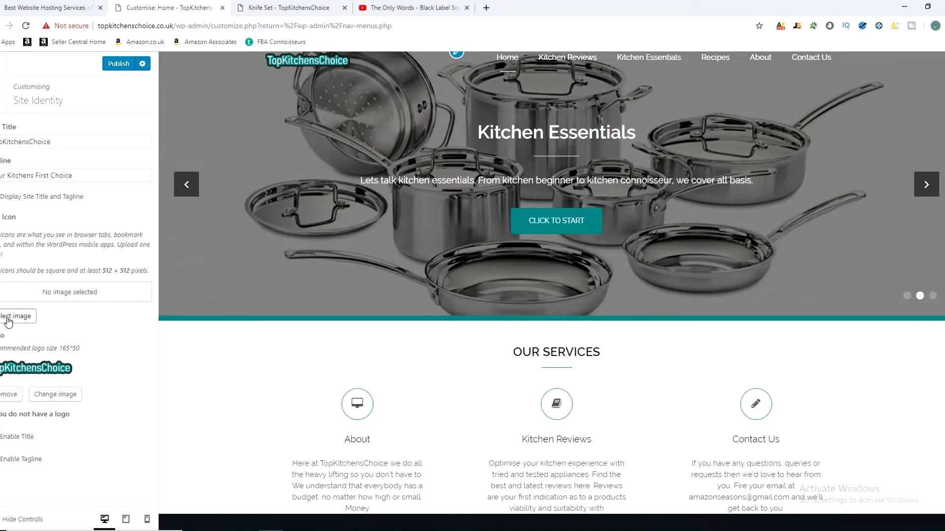
Step: Set Site-Logo.png from the media library as the site icon, publish it, and reload the live Knife Set page
{"action": "left_click", "coordinate": [7, 320]}
{"action": "left_click", "coordinate": [120, 176]}
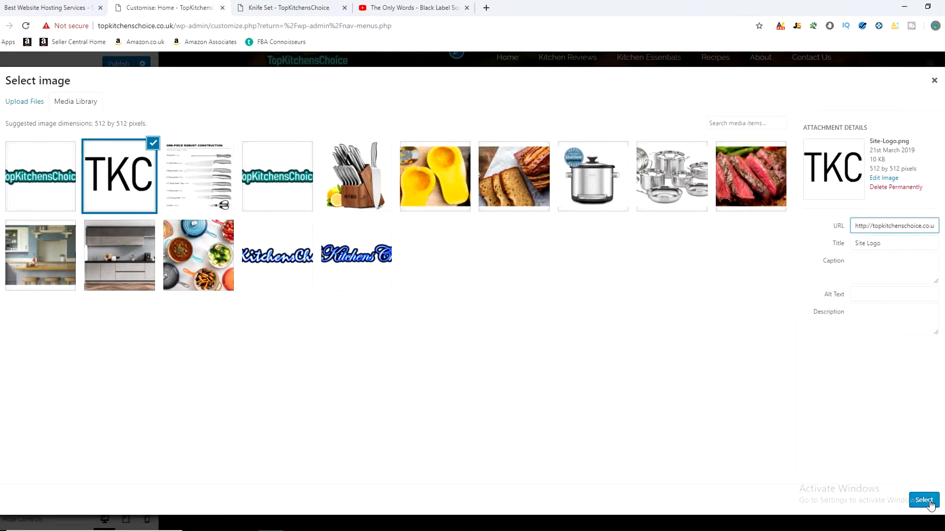
{"action": "left_click", "coordinate": [110, 149]}
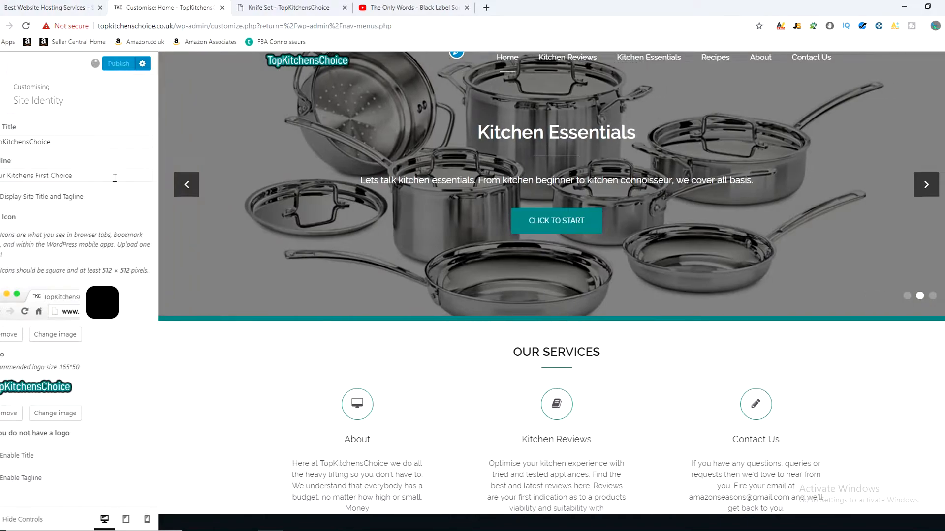
{"action": "left_click", "coordinate": [276, 9]}
{"action": "left_click", "coordinate": [27, 27]}
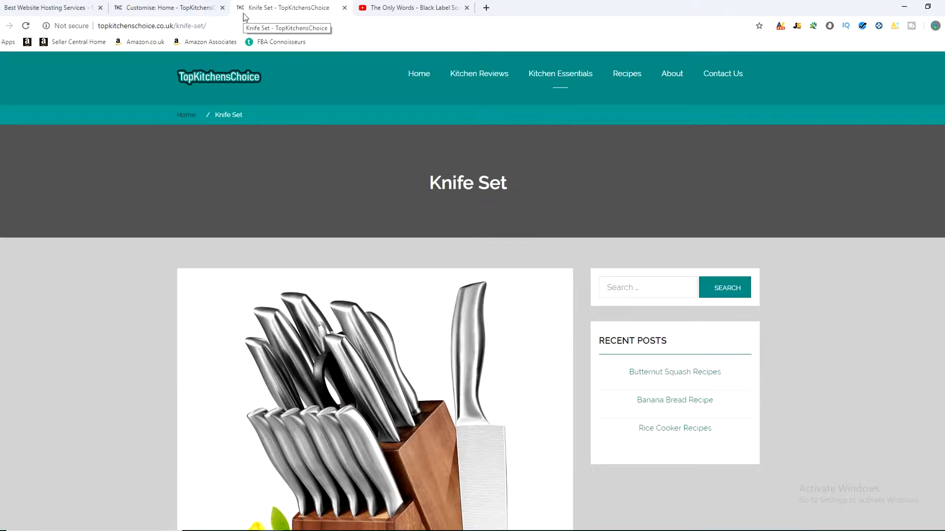
Step: Switch to Photoshop and set up a new document 512 pixels wide and 512 pixels high, selecting the resolution value
{"action": "left_click", "coordinate": [396, 530]}
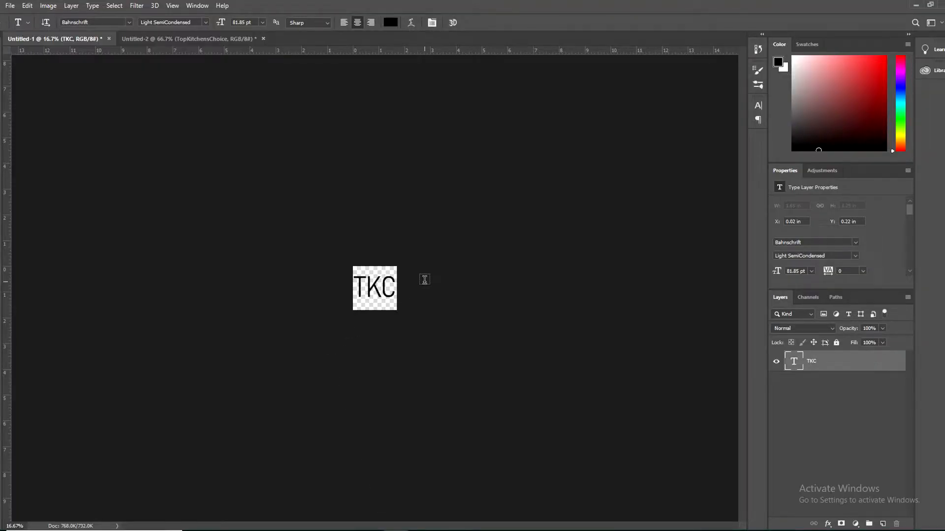
{"action": "left_click", "coordinate": [14, 5]}
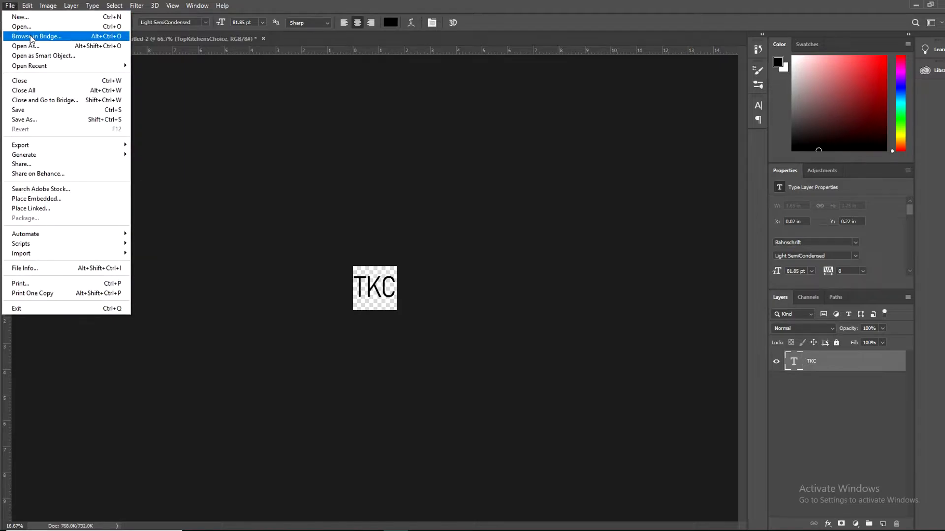
{"action": "left_click", "coordinate": [23, 18]}
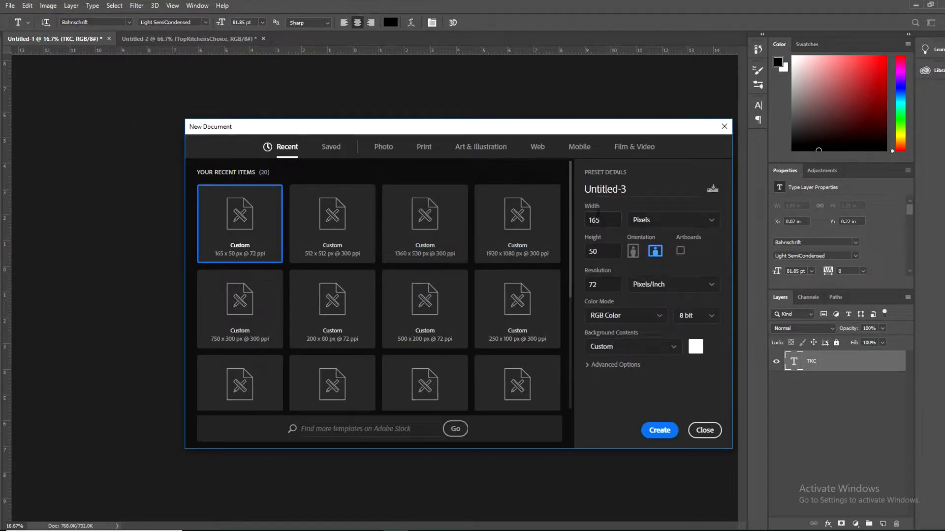
{"action": "key", "text": "BackSpace"}
{"action": "key", "text": "BackSpace"}
{"action": "key", "text": "BackSpace"}
{"action": "type", "text": "512"}
{"action": "key", "text": "Tab"}
{"action": "type", "text": "512"}
{"action": "left_click", "coordinate": [605, 285]}
{"action": "double_click", "coordinate": [606, 286]}
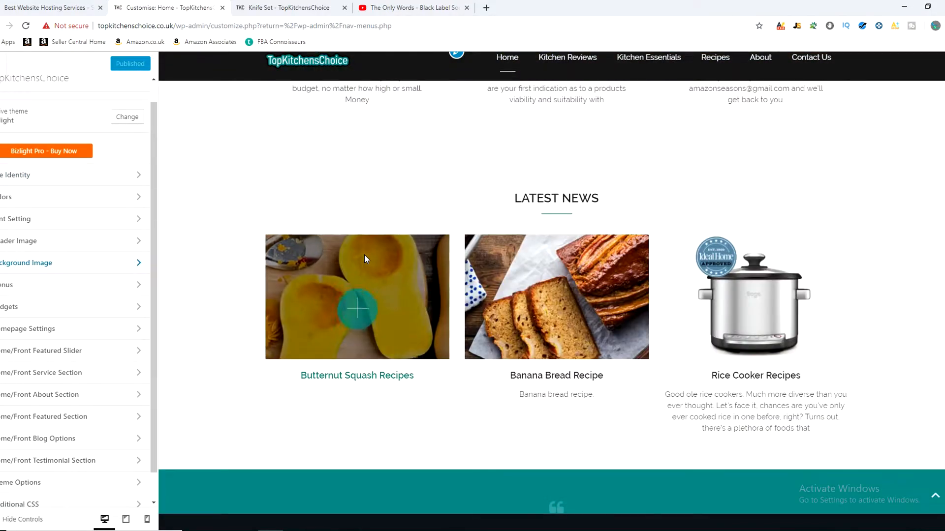
Step: Choose the photo of colourful pots and food from the media library as the site's background image
{"action": "left_click", "coordinate": [73, 263]}
{"action": "left_click", "coordinate": [9, 174]}
{"action": "left_click", "coordinate": [203, 261]}
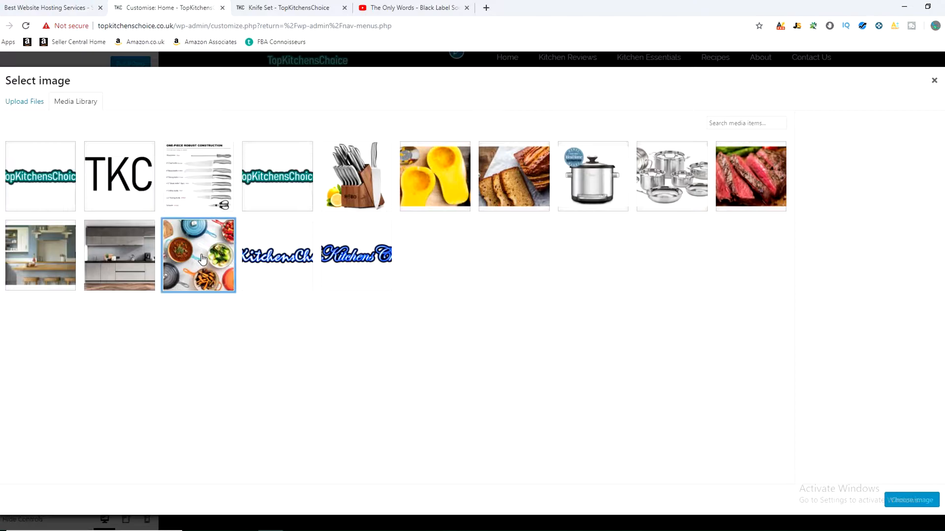
{"action": "left_click", "coordinate": [911, 500]}
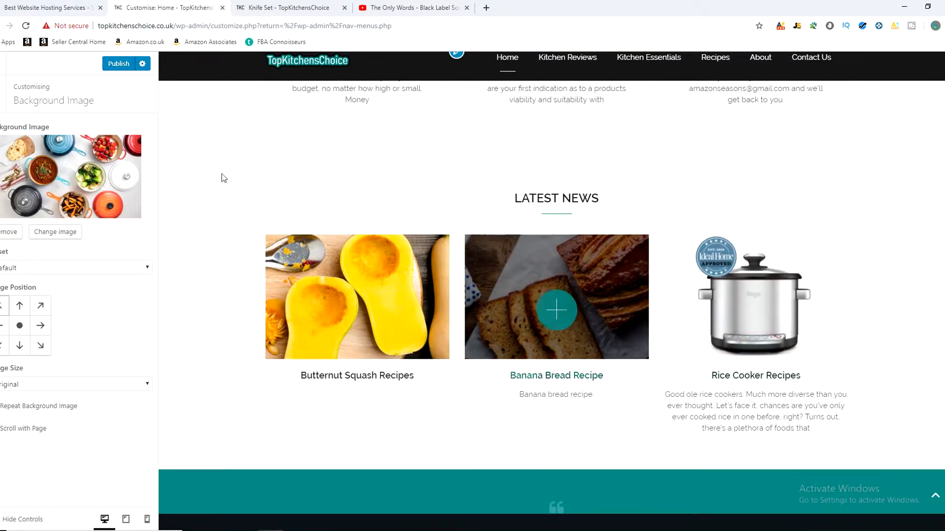
Step: Set the background image preset to Fill Screen, publish it, and reload the live Knife Set page
{"action": "left_click", "coordinate": [81, 268]}
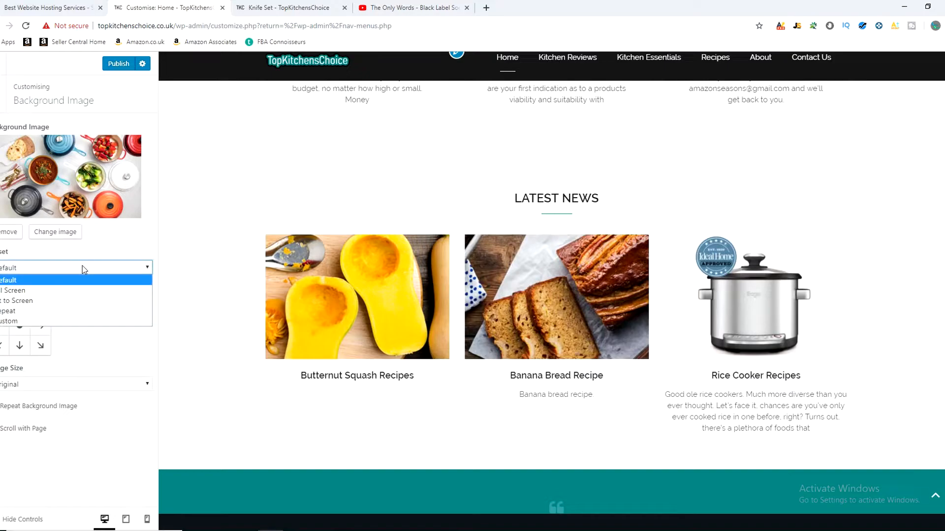
{"action": "left_click", "coordinate": [34, 289]}
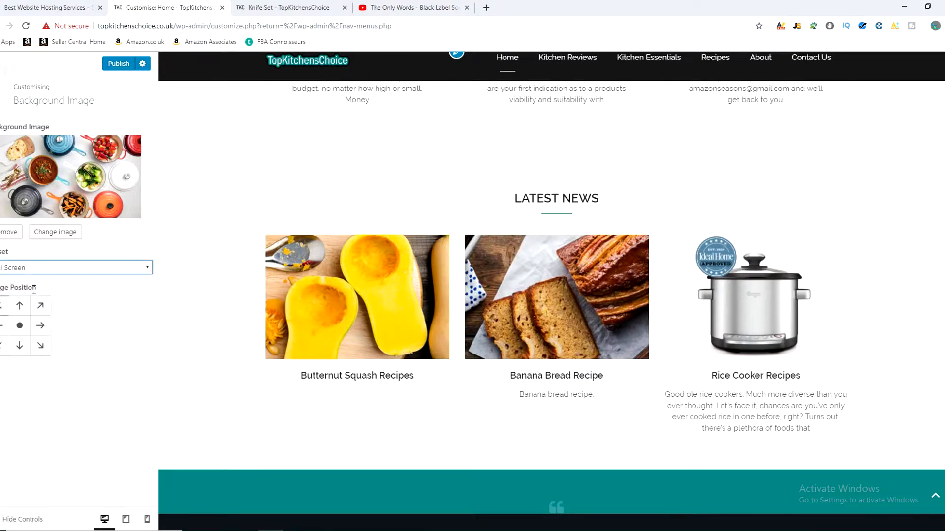
{"action": "left_click", "coordinate": [119, 64]}
{"action": "left_click", "coordinate": [267, 7]}
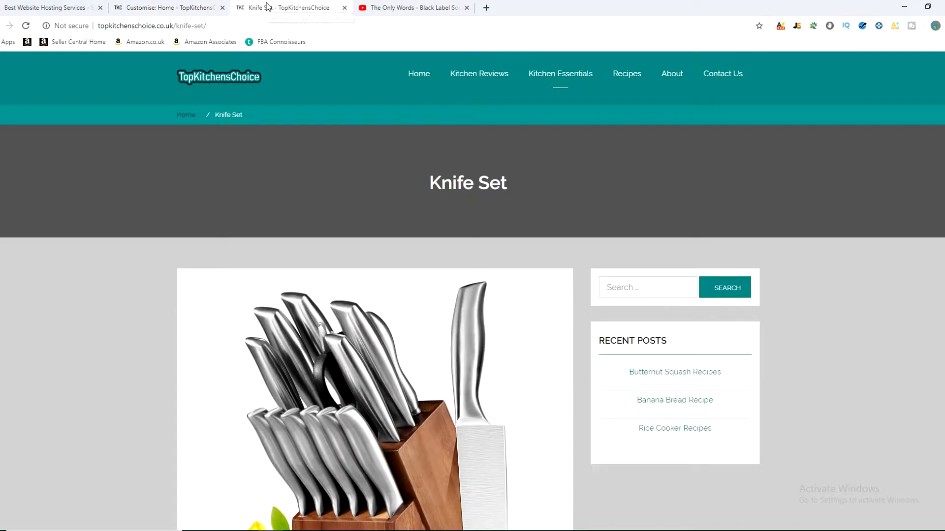
{"action": "left_click", "coordinate": [25, 27]}
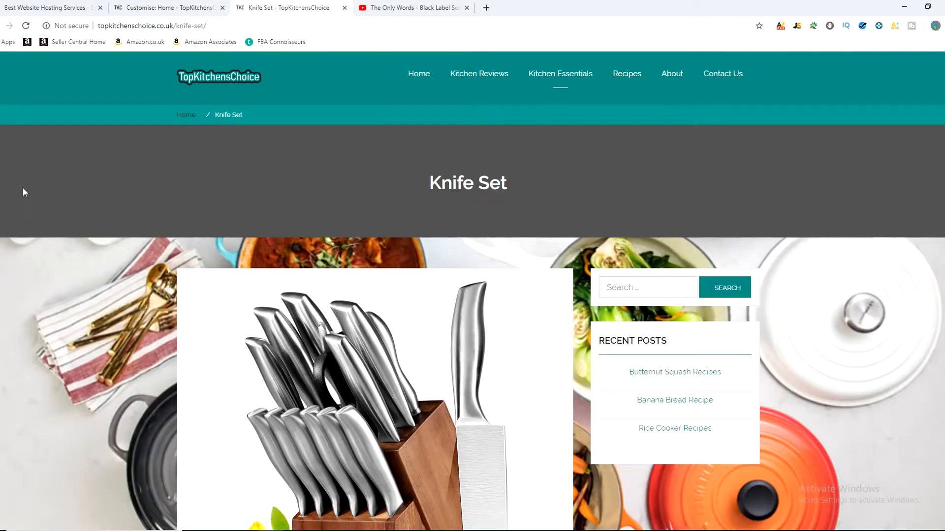
Step: Examine how the background image sits behind the content along the whole Knife Set page
{"action": "scroll", "coordinate": [46, 209], "scroll_direction": "down", "scroll_amount": 2}
{"action": "scroll", "coordinate": [46, 211], "scroll_direction": "down", "scroll_amount": 9}
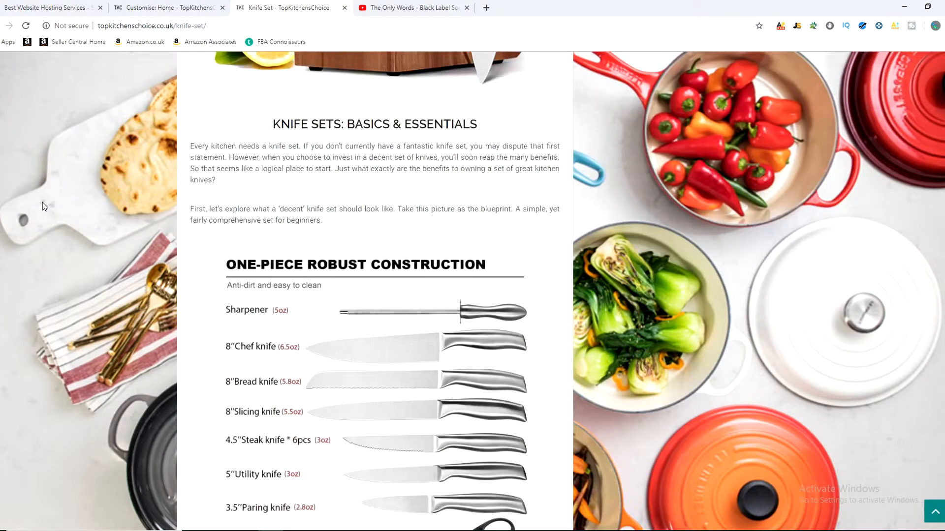
{"action": "scroll", "coordinate": [39, 205], "scroll_direction": "up", "scroll_amount": 7}
{"action": "scroll", "coordinate": [32, 209], "scroll_direction": "up", "scroll_amount": 5}
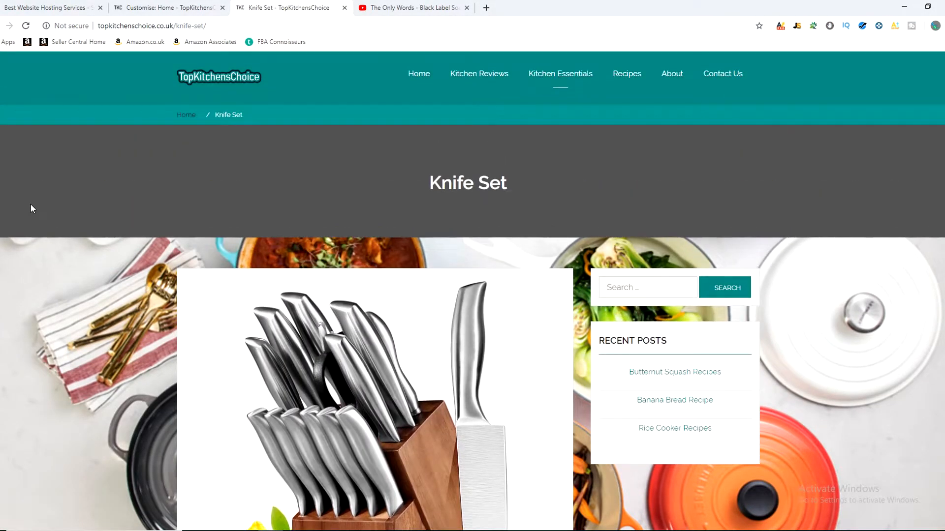
{"action": "scroll", "coordinate": [90, 362], "scroll_direction": "down", "scroll_amount": 9}
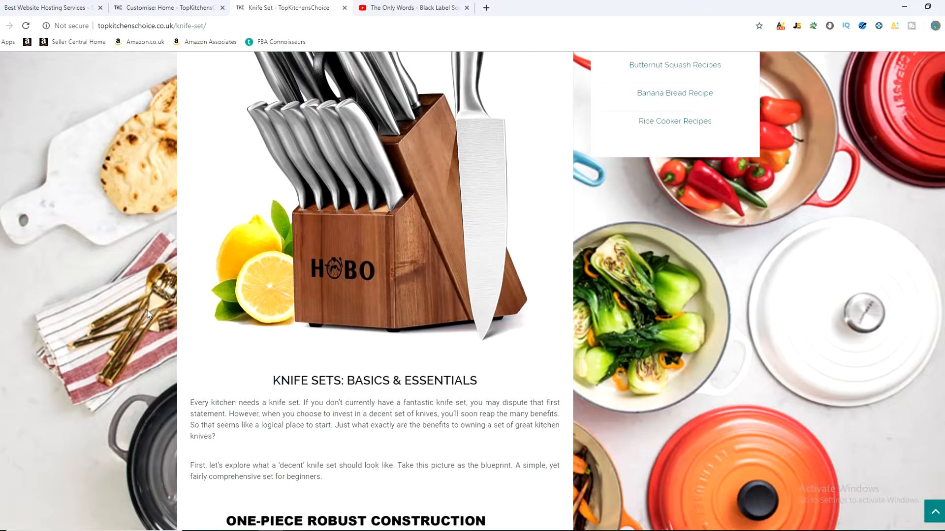
{"action": "scroll", "coordinate": [694, 325], "scroll_direction": "down", "scroll_amount": 9}
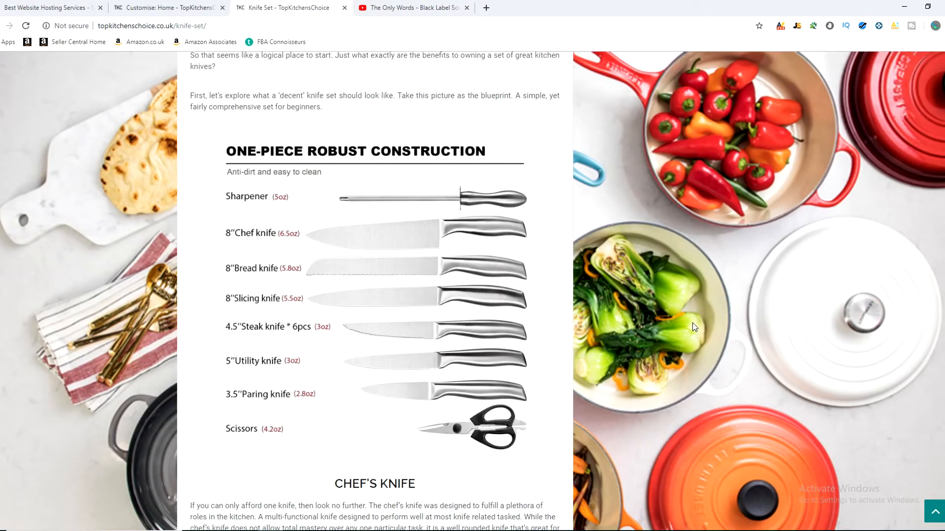
{"action": "scroll", "coordinate": [698, 316], "scroll_direction": "up", "scroll_amount": 15}
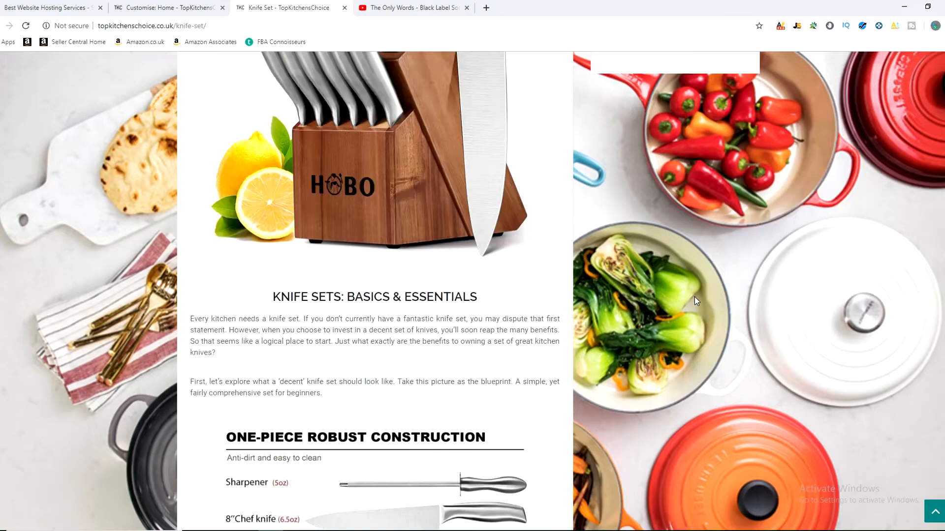
{"action": "scroll", "coordinate": [198, 347], "scroll_direction": "down", "scroll_amount": 10}
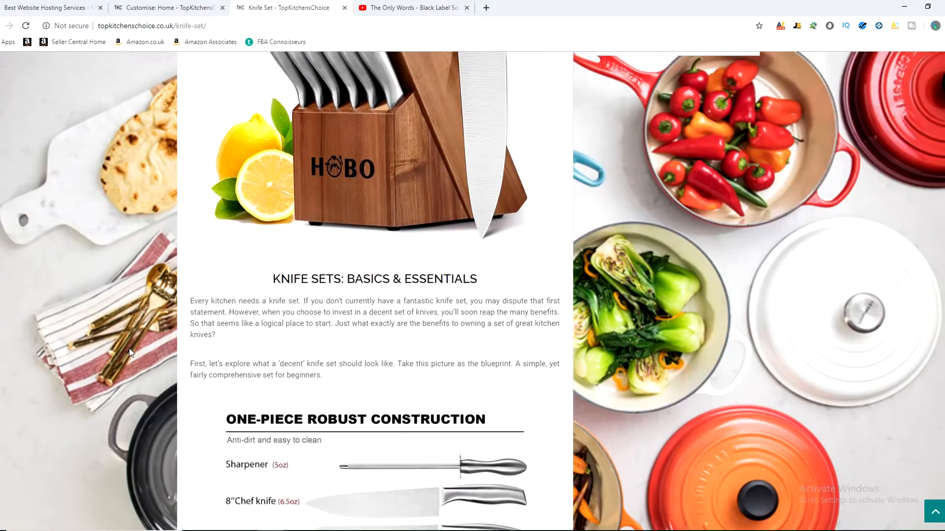
{"action": "scroll", "coordinate": [26, 336], "scroll_direction": "down", "scroll_amount": 4}
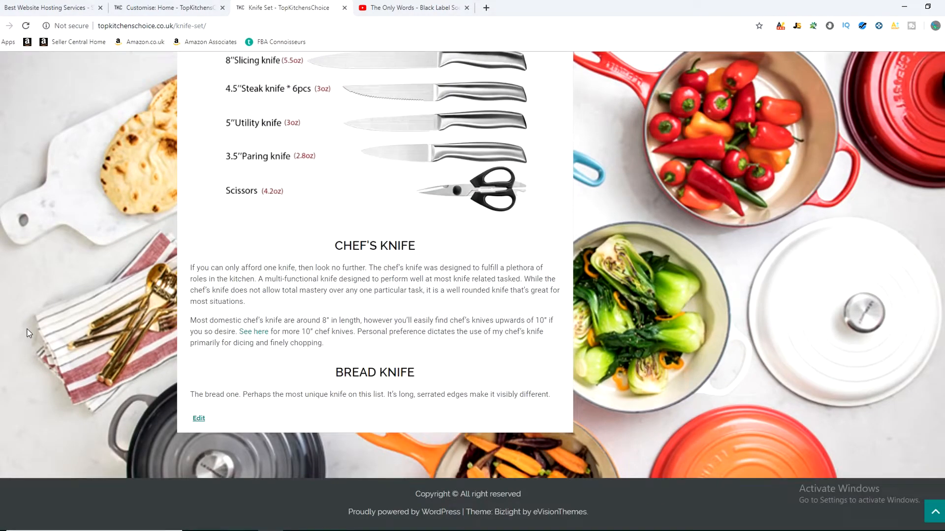
{"action": "scroll", "coordinate": [9, 335], "scroll_direction": "up", "scroll_amount": 15}
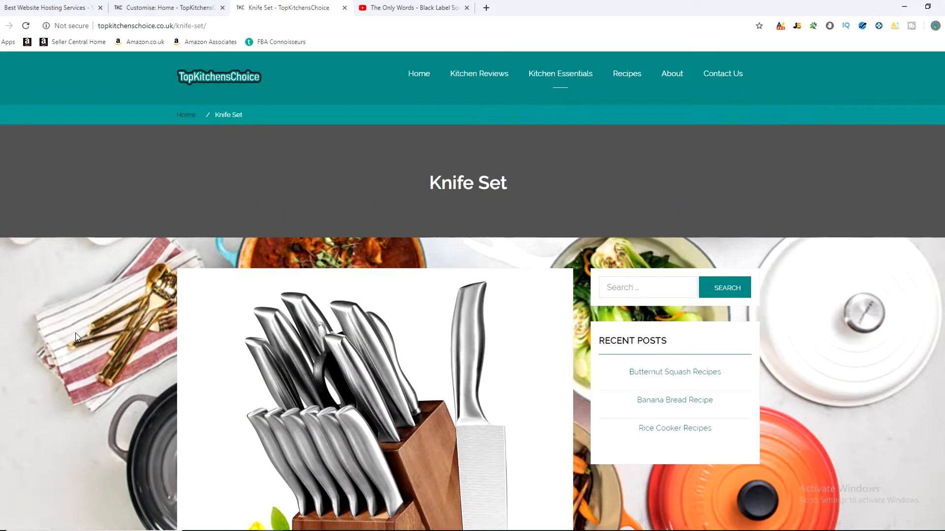
{"action": "scroll", "coordinate": [795, 362], "scroll_direction": "down", "scroll_amount": 3}
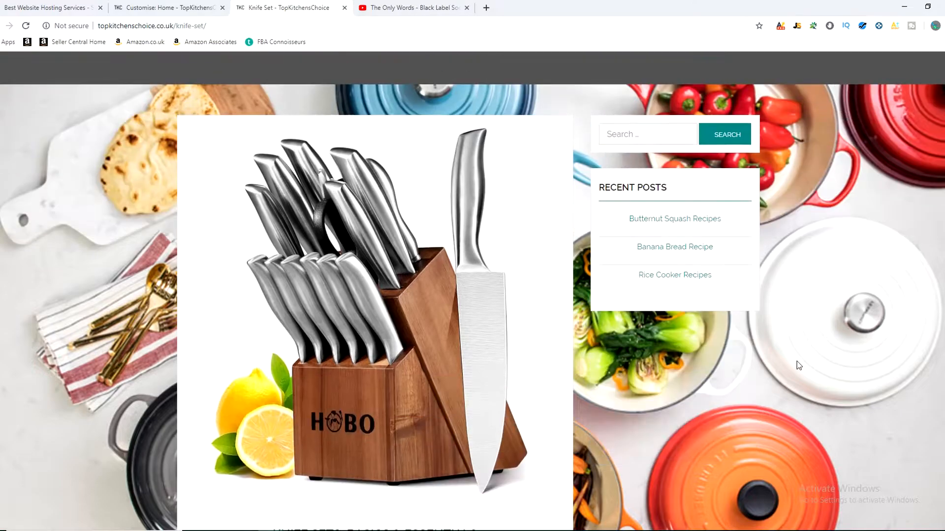
{"action": "scroll", "coordinate": [795, 363], "scroll_direction": "down", "scroll_amount": 4}
{"action": "scroll", "coordinate": [778, 245], "scroll_direction": "down", "scroll_amount": 4}
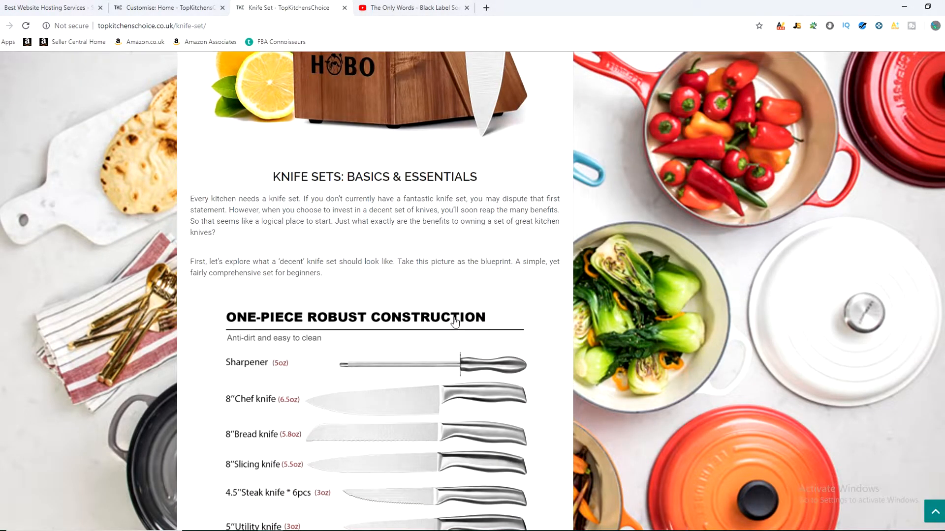
{"action": "scroll", "coordinate": [455, 323], "scroll_direction": "up", "scroll_amount": 10}
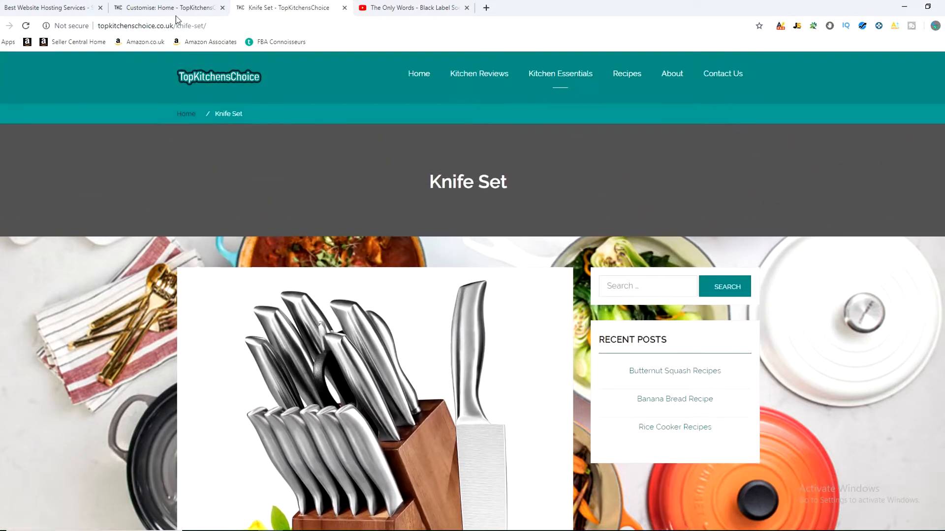
Step: Change the background image preset to Repeat, publish it, and review the reloaded Knife Set page
{"action": "left_click", "coordinate": [148, 6]}
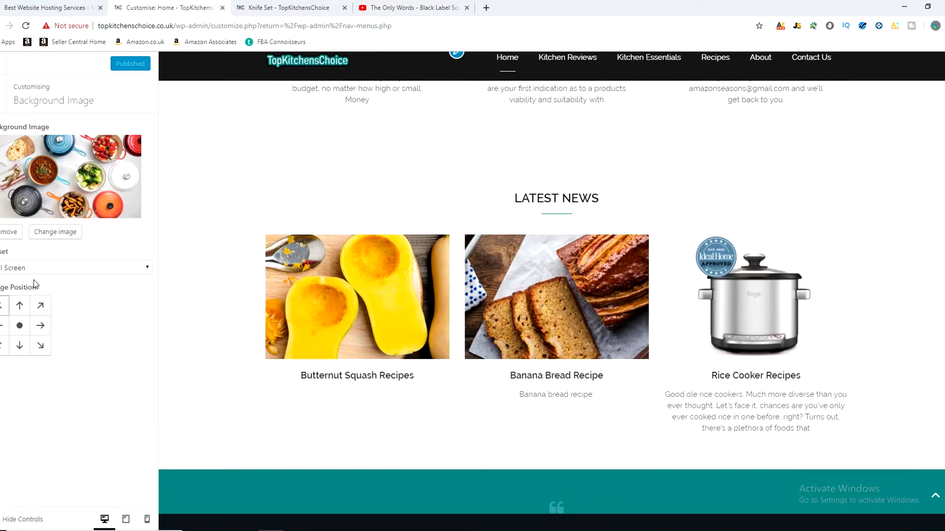
{"action": "left_click", "coordinate": [72, 270]}
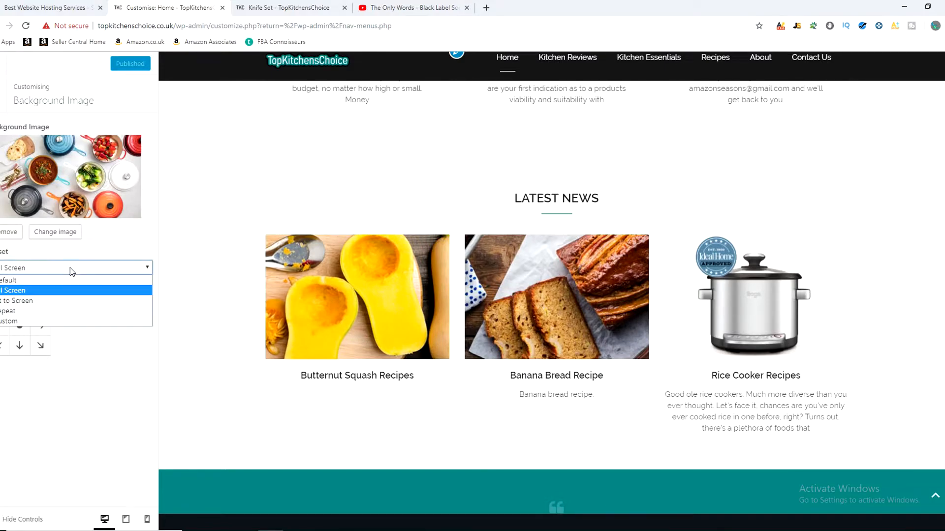
{"action": "left_click", "coordinate": [35, 313]}
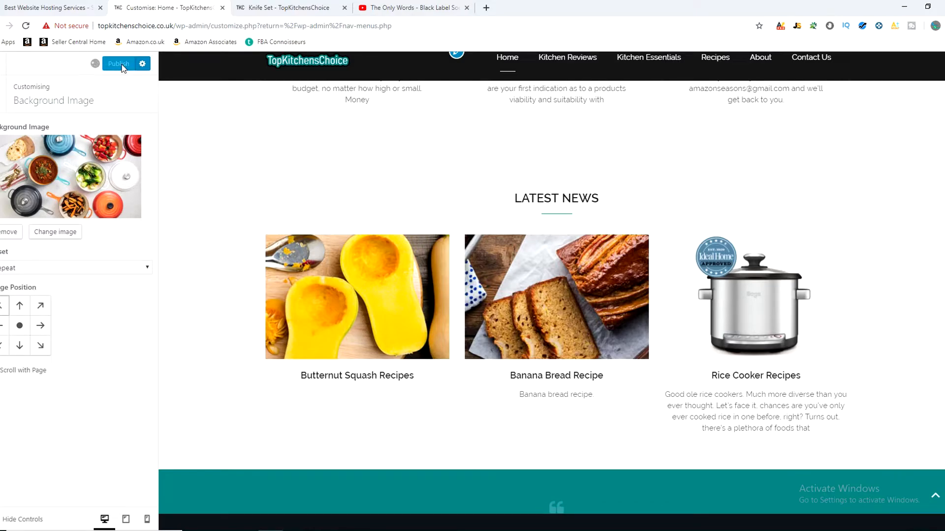
{"action": "left_click", "coordinate": [286, 7]}
{"action": "left_click", "coordinate": [30, 31]}
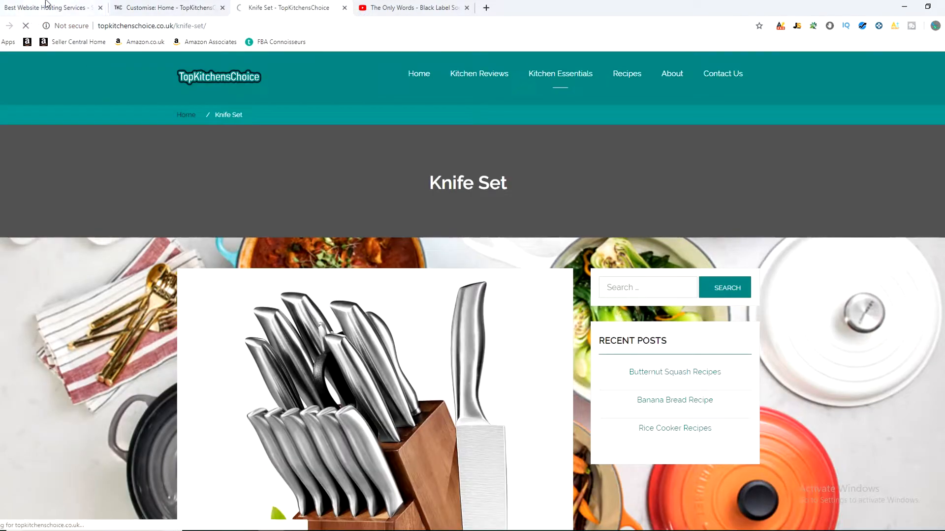
{"action": "scroll", "coordinate": [183, 254], "scroll_direction": "down", "scroll_amount": 4}
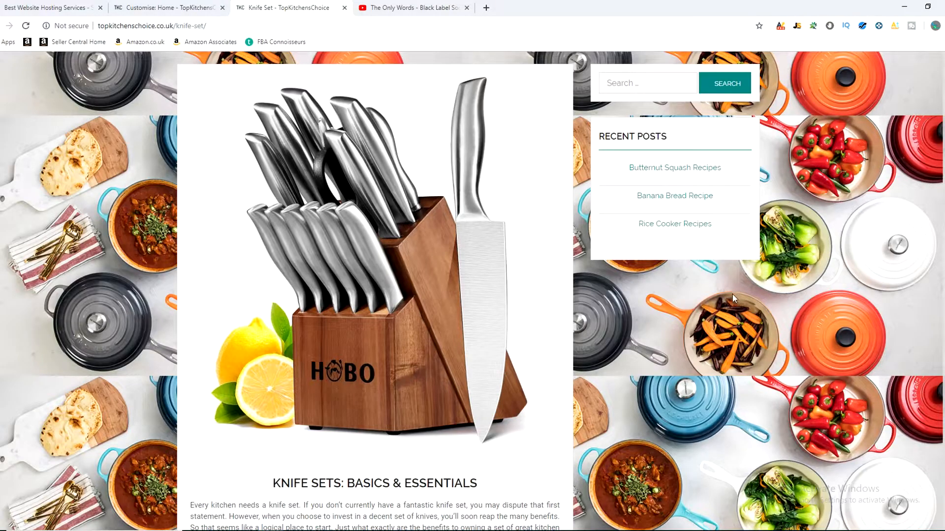
{"action": "scroll", "coordinate": [732, 295], "scroll_direction": "down", "scroll_amount": 9}
{"action": "scroll", "coordinate": [757, 356], "scroll_direction": "down", "scroll_amount": 8}
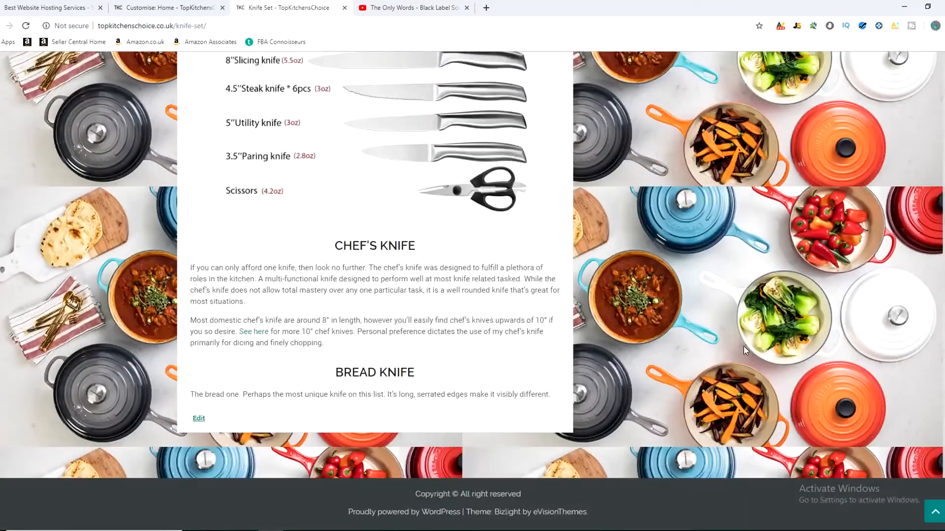
Step: Switch the background image preset back to Fill Screen, publish it, and review the reloaded Knife Set page
{"action": "scroll", "coordinate": [724, 329], "scroll_direction": "up", "scroll_amount": 20}
{"action": "scroll", "coordinate": [724, 329], "scroll_direction": "up", "scroll_amount": 3}
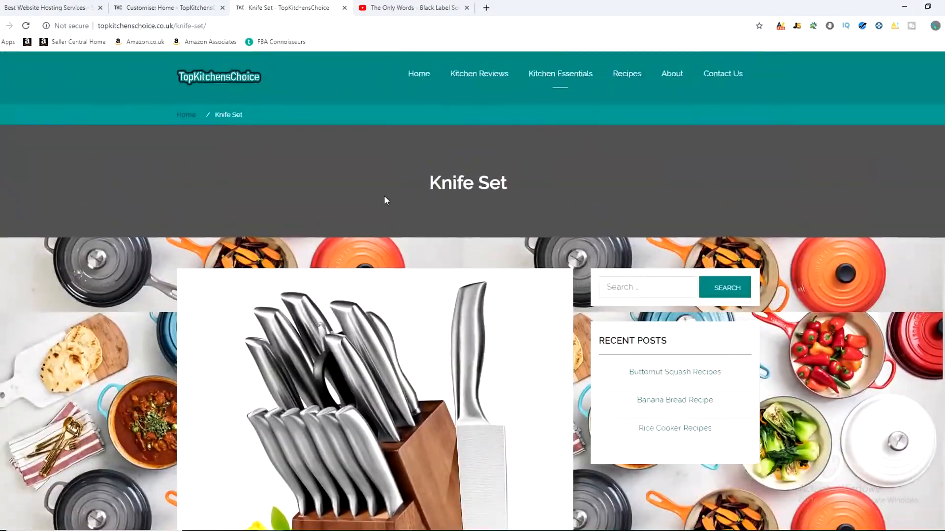
{"action": "left_click", "coordinate": [160, 7]}
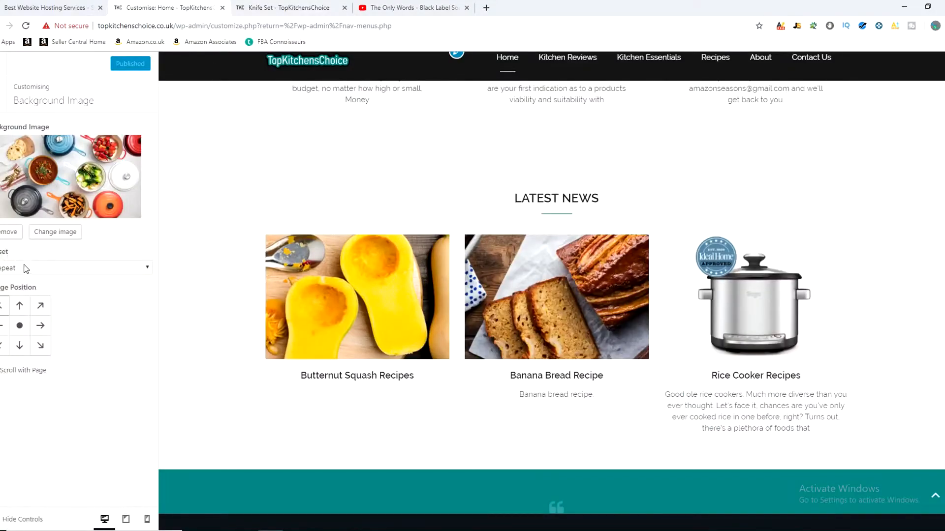
{"action": "left_click", "coordinate": [40, 271]}
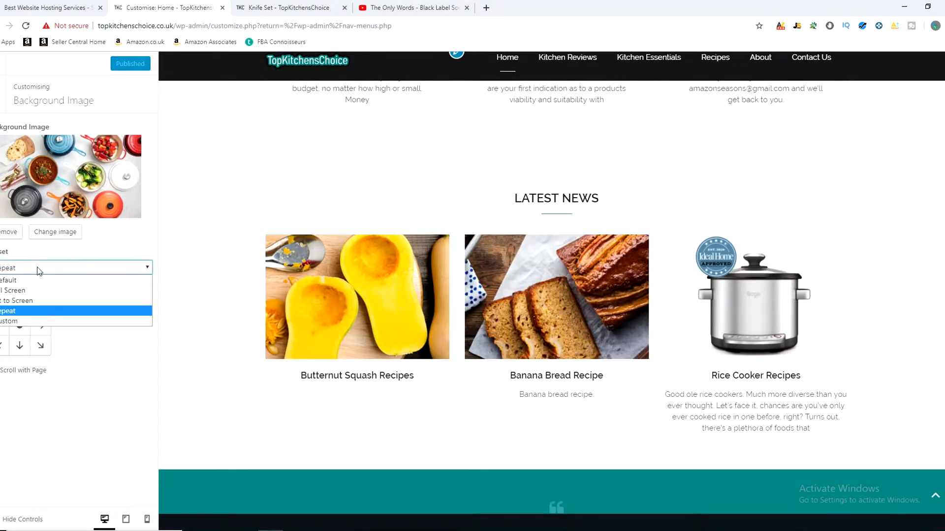
{"action": "left_click", "coordinate": [25, 291]}
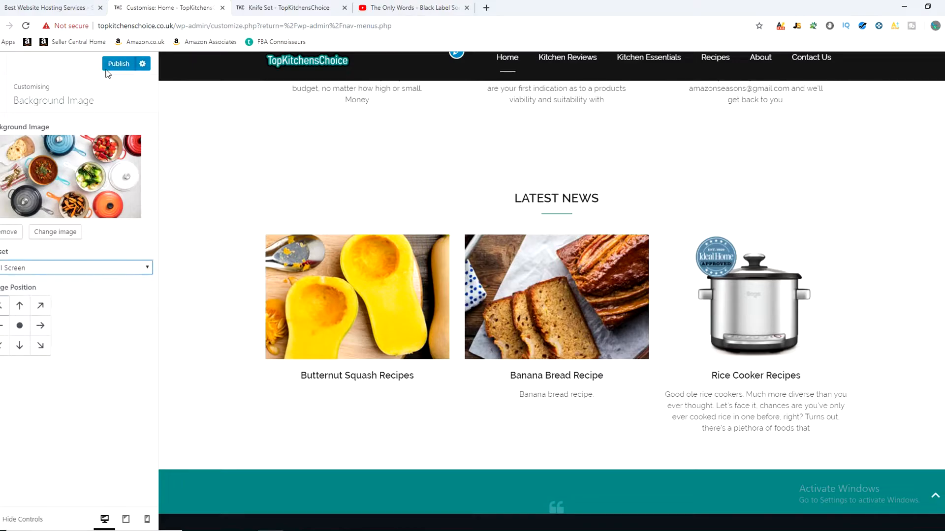
{"action": "left_click", "coordinate": [113, 63]}
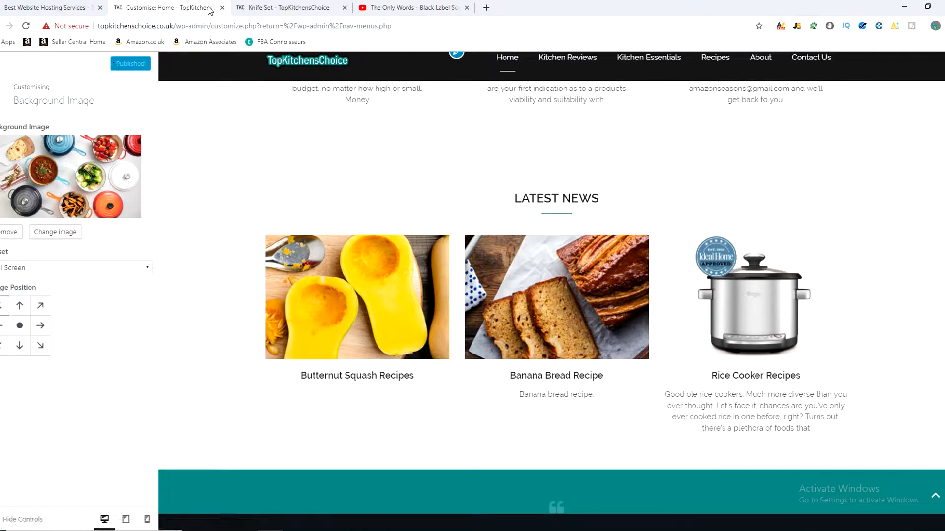
{"action": "key", "text": "ctrl+Tab"}
{"action": "left_click", "coordinate": [26, 26]}
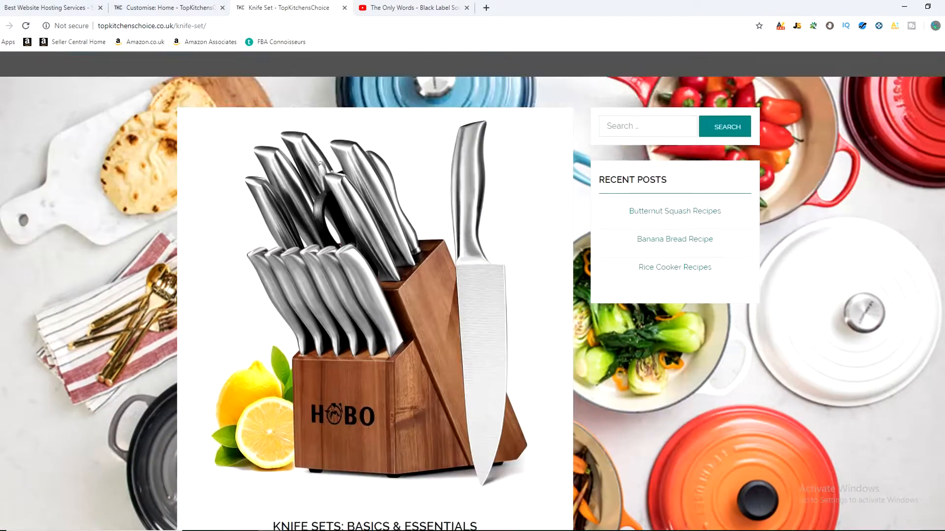
{"action": "scroll", "coordinate": [10, 299], "scroll_direction": "down", "scroll_amount": 15}
{"action": "scroll", "coordinate": [10, 299], "scroll_direction": "up", "scroll_amount": 9}
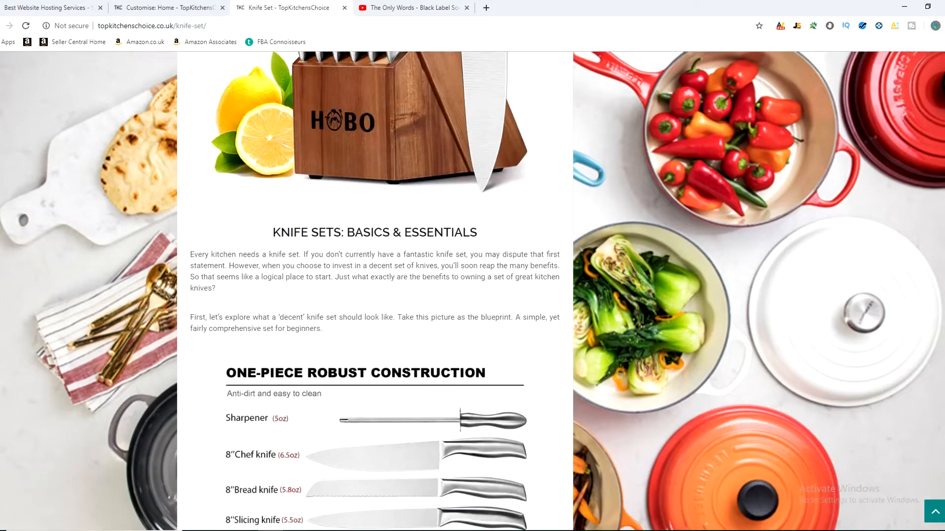
{"action": "scroll", "coordinate": [9, 299], "scroll_direction": "up", "scroll_amount": 9}
Step: Examine the items and sub-items of the Main Menu in the Customiser's menu settings
{"action": "key", "text": "ctrl+shift+Tab"}
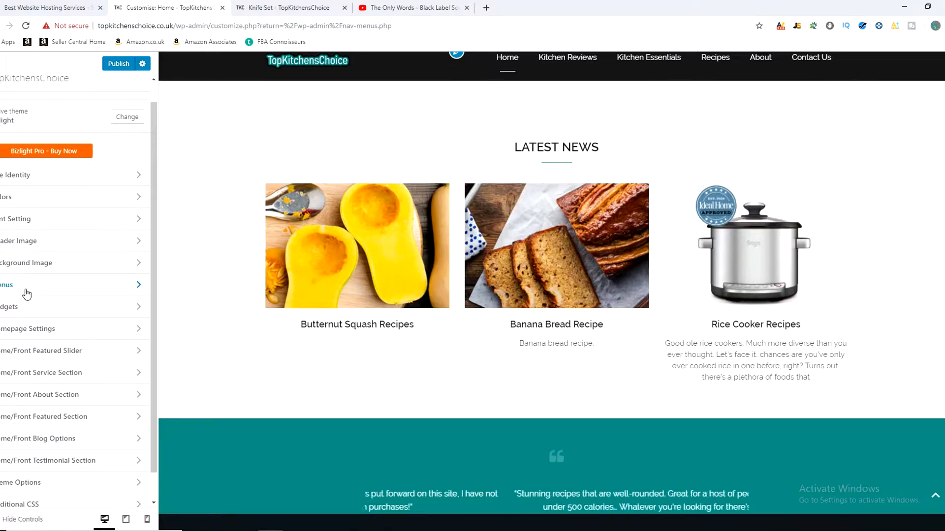
{"action": "left_click", "coordinate": [127, 290]}
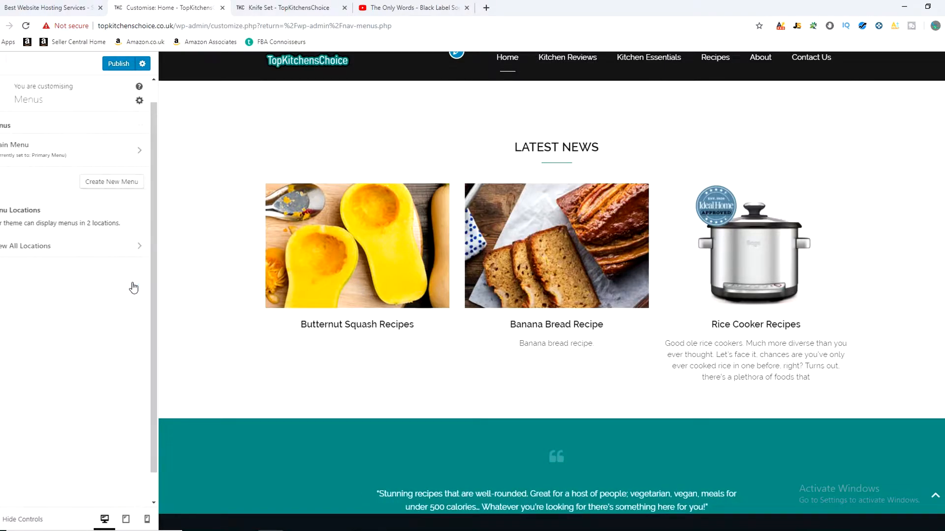
{"action": "left_click", "coordinate": [144, 153]}
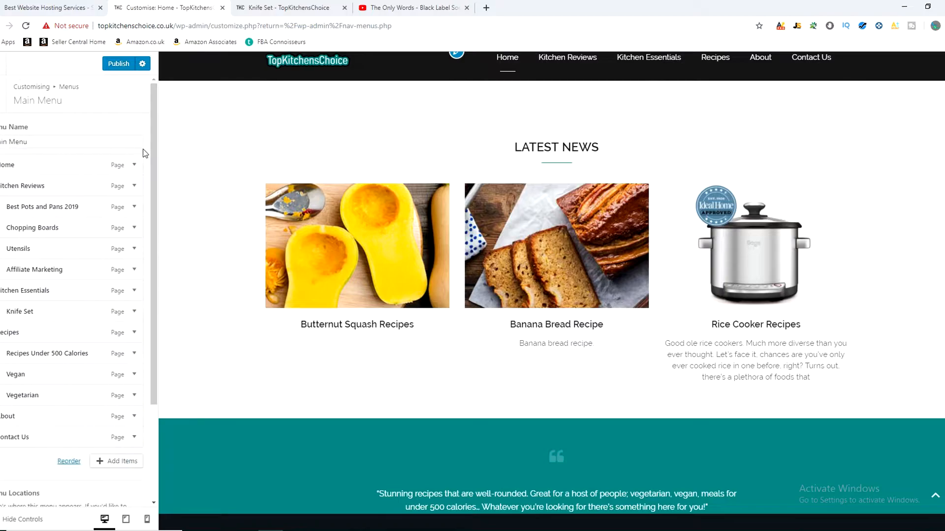
{"action": "scroll", "coordinate": [64, 260], "scroll_direction": "down", "scroll_amount": 2}
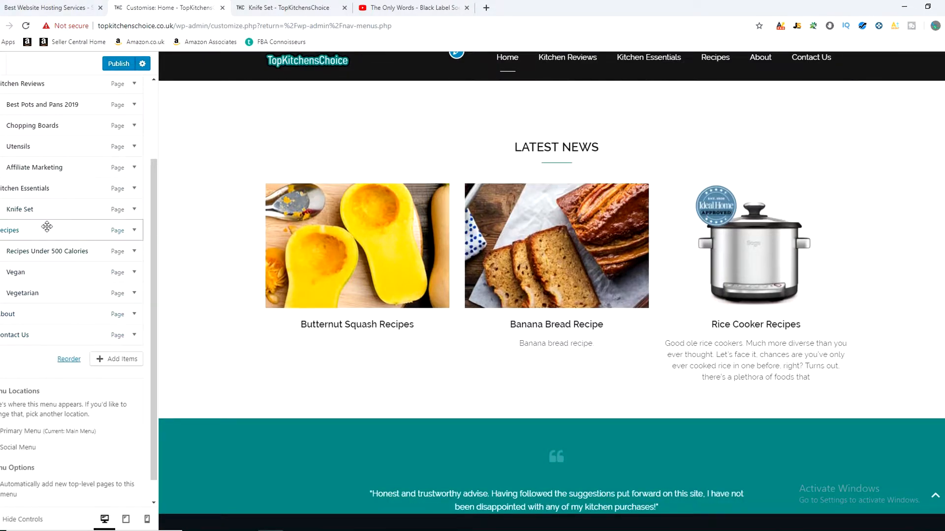
{"action": "mouse_move", "coordinate": [34, 252]}
{"action": "left_mouse_down"}
{"action": "mouse_move", "coordinate": [23, 251]}
{"action": "mouse_move", "coordinate": [23, 273]}
{"action": "mouse_move", "coordinate": [24, 254]}
{"action": "mouse_move", "coordinate": [40, 251]}
{"action": "left_mouse_up"}
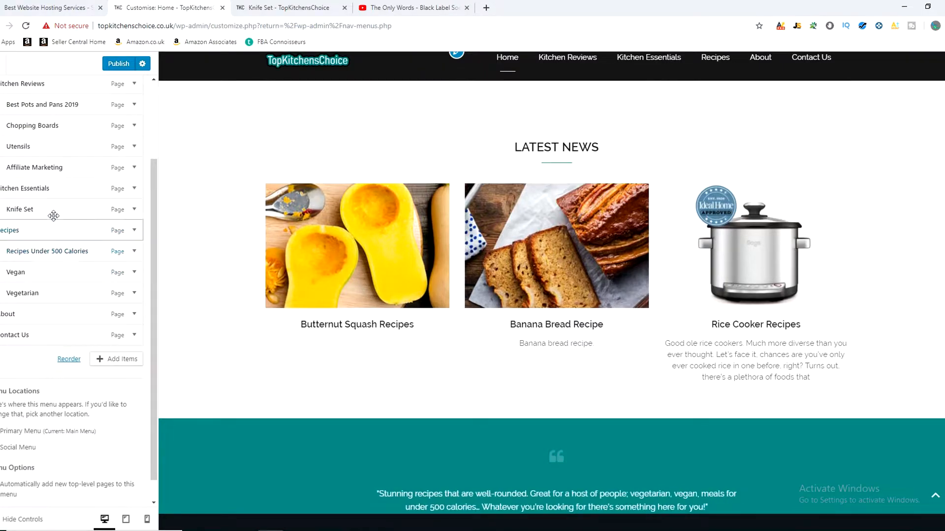
{"action": "scroll", "coordinate": [70, 256], "scroll_direction": "up", "scroll_amount": 4}
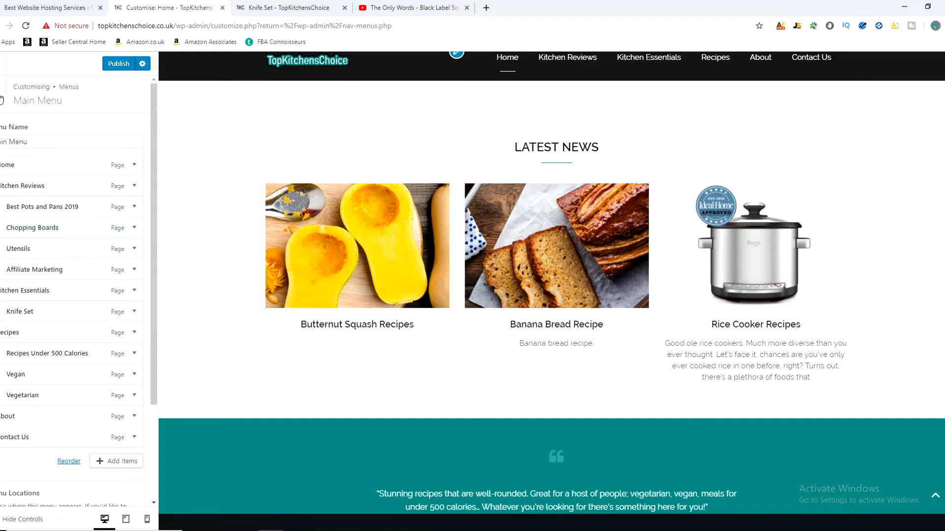
{"action": "left_click", "coordinate": [3, 101]}
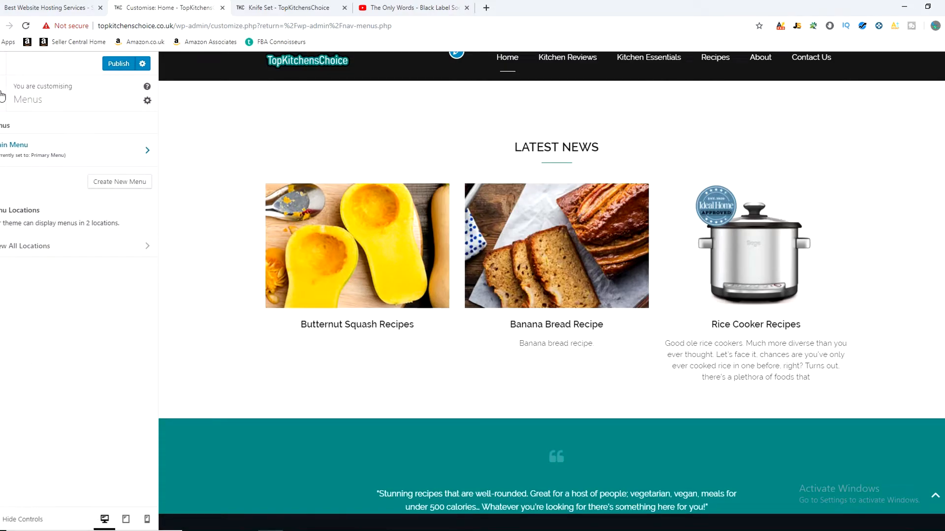
{"action": "left_click", "coordinate": [2, 96]}
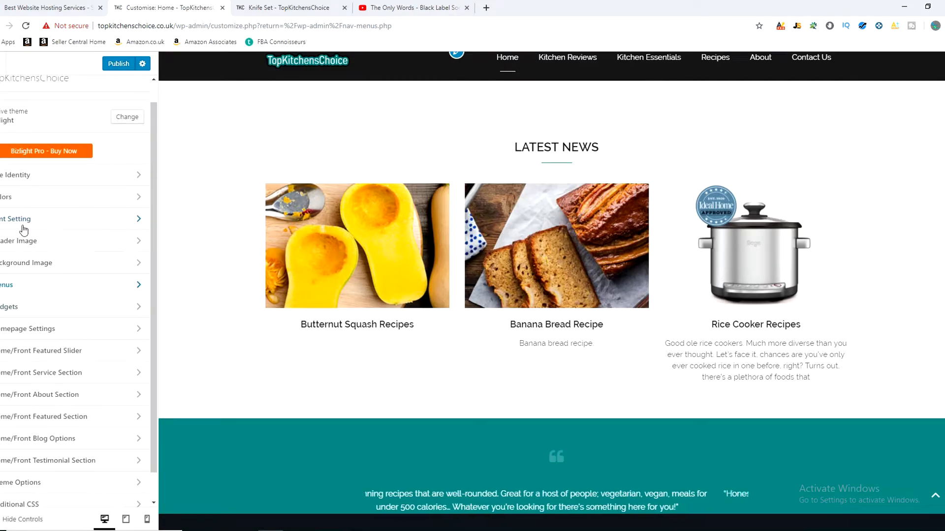
Step: Check which pages the Home/Front Featured Slider can be enabled on
{"action": "left_click_drag", "start_coordinate": [153, 269], "coordinate": [154, 300]}
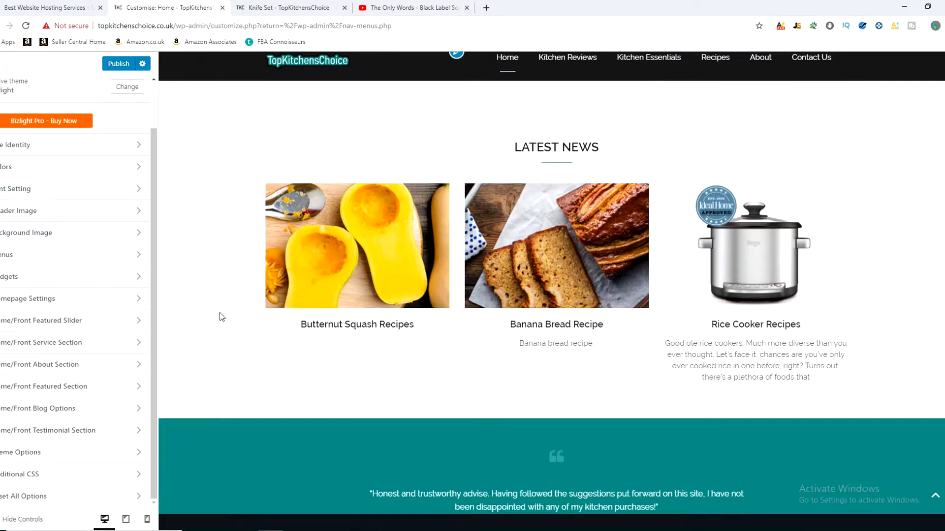
{"action": "scroll", "coordinate": [227, 318], "scroll_direction": "up", "scroll_amount": 4}
{"action": "scroll", "coordinate": [228, 324], "scroll_direction": "up", "scroll_amount": 6}
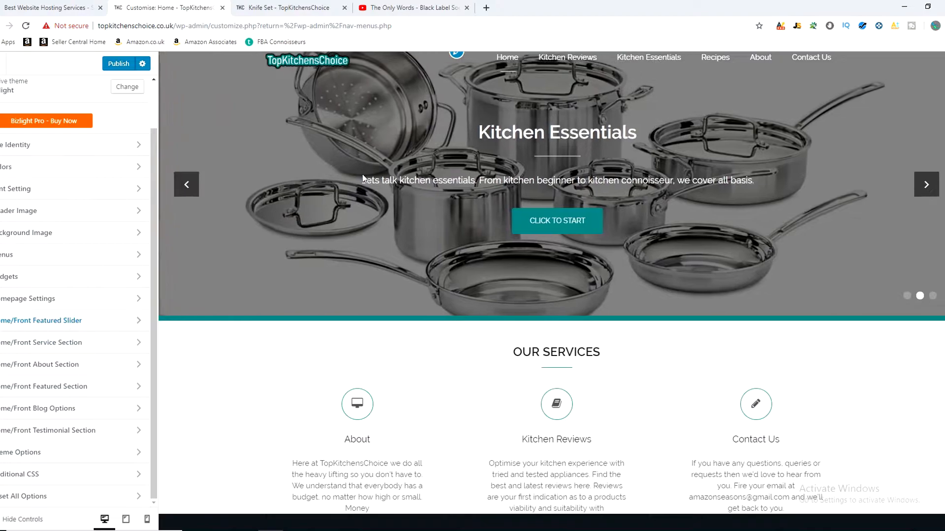
{"action": "left_click", "coordinate": [84, 319]}
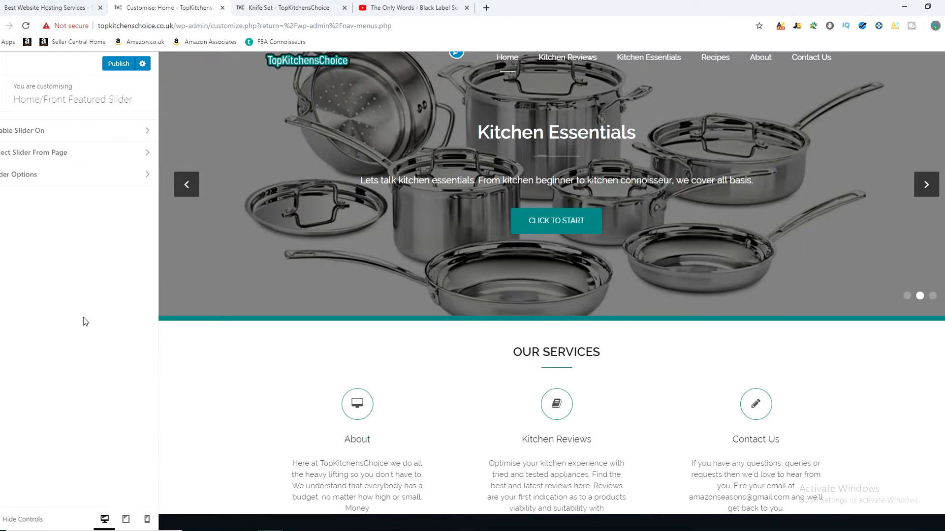
{"action": "left_click", "coordinate": [67, 128]}
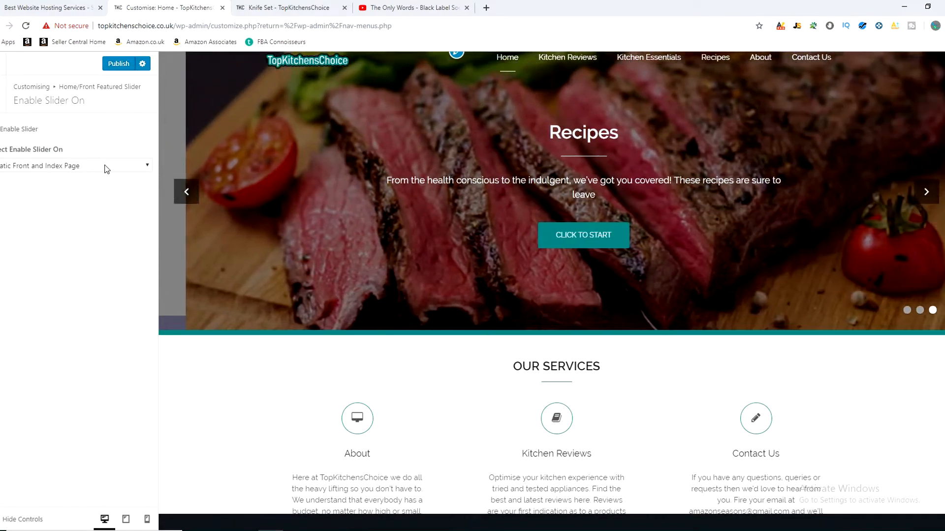
{"action": "left_click", "coordinate": [106, 167]}
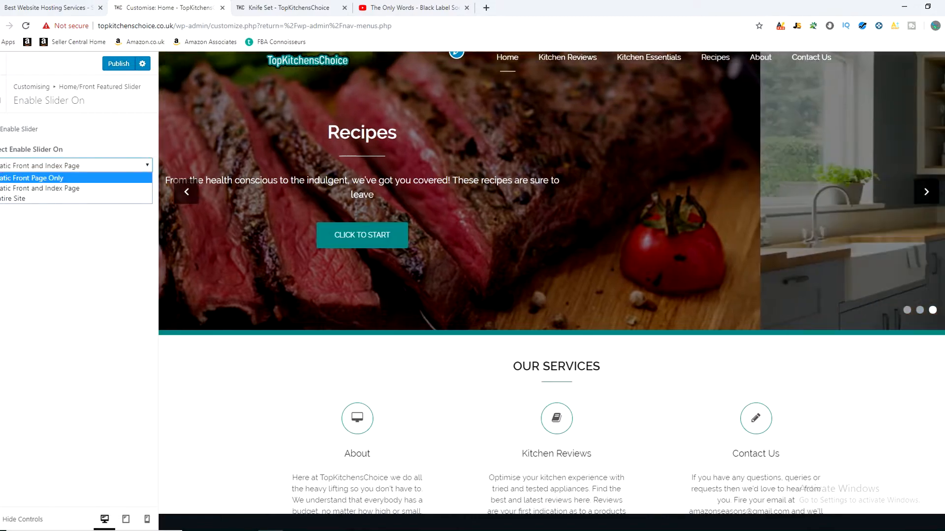
{"action": "left_click", "coordinate": [3, 90]}
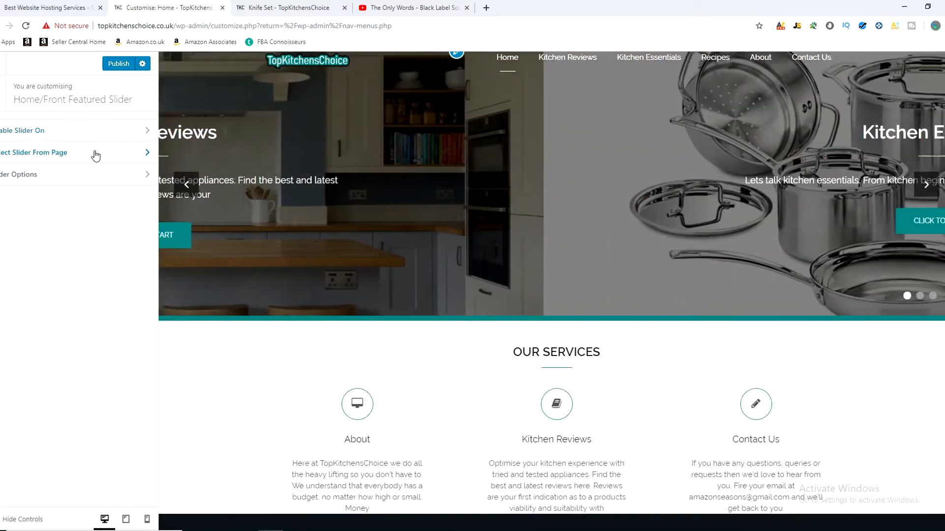
Step: Check which pages are assigned to the featured slider's slides
{"action": "left_click", "coordinate": [95, 156]}
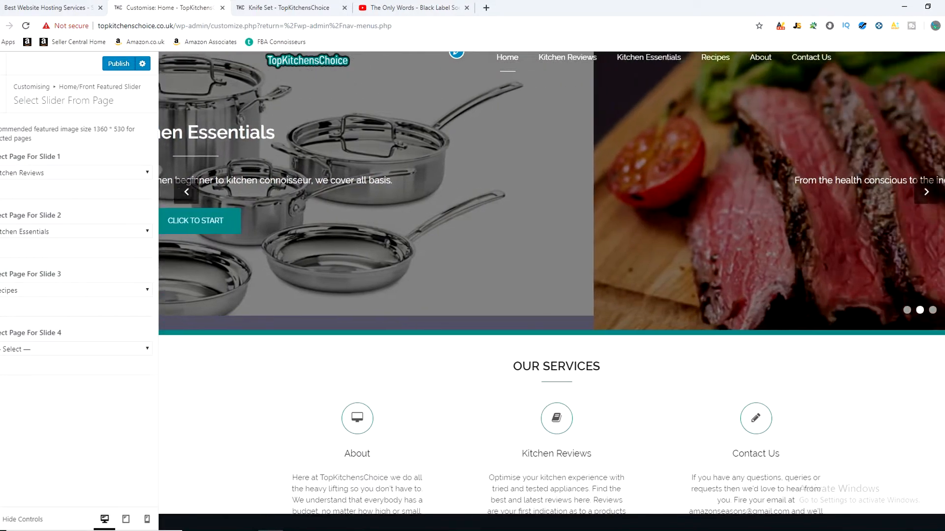
{"action": "left_click", "coordinate": [2, 94]}
{"action": "left_click", "coordinate": [35, 136]}
{"action": "left_click", "coordinate": [2, 105]}
Step: Examine the Slider Options, advancing through the preview slides and checking the available slider modes
{"action": "left_click", "coordinate": [24, 181]}
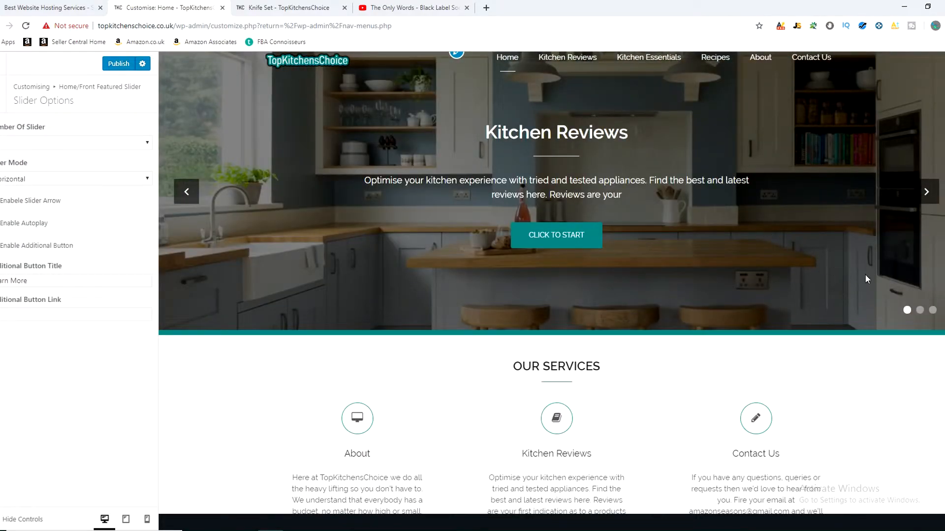
{"action": "left_click", "coordinate": [927, 193]}
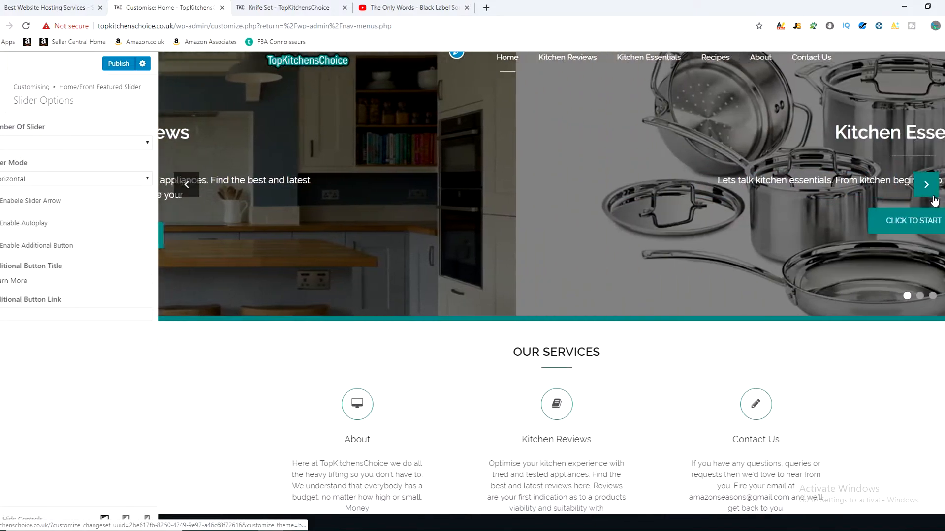
{"action": "left_click", "coordinate": [926, 192]}
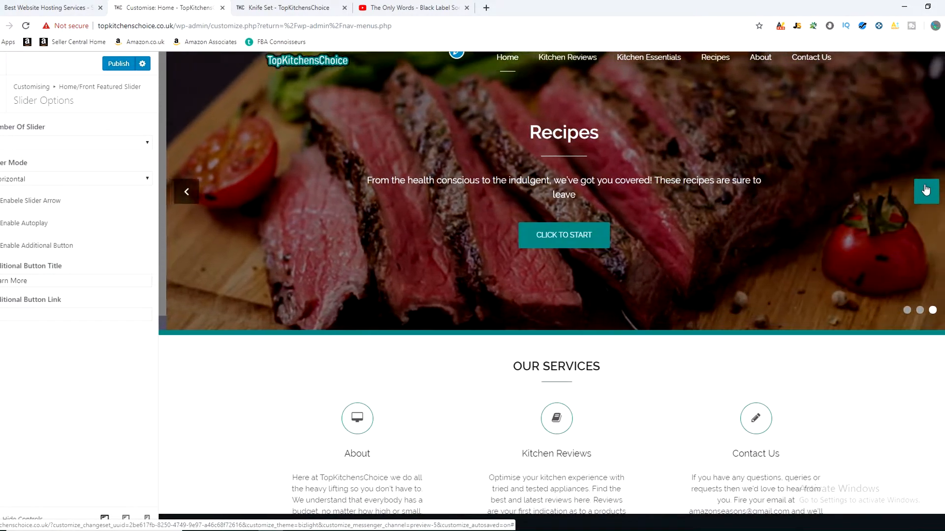
{"action": "left_click", "coordinate": [926, 192]}
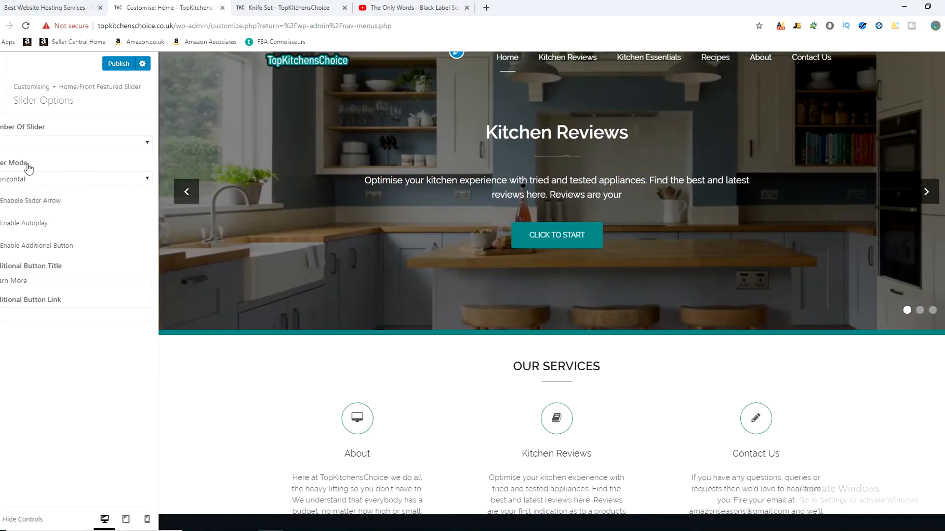
{"action": "left_click", "coordinate": [51, 180]}
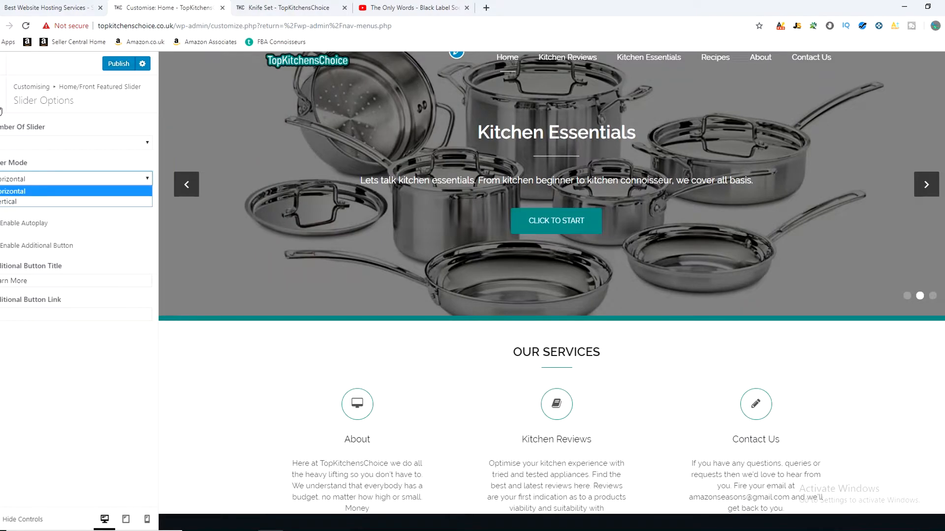
{"action": "left_click", "coordinate": [0, 101]}
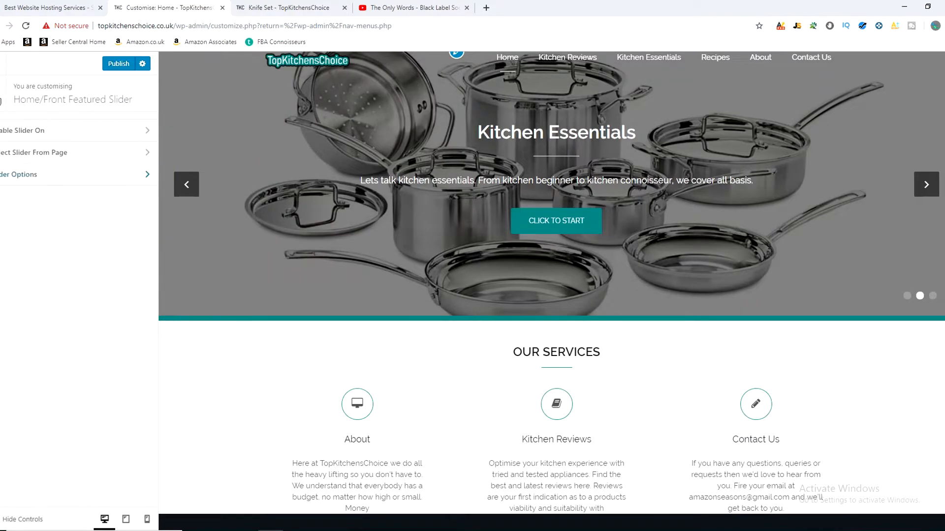
Step: Compare the slide page assignments with the preview, going back to the Kitchen Reviews slide
{"action": "left_click", "coordinate": [36, 154]}
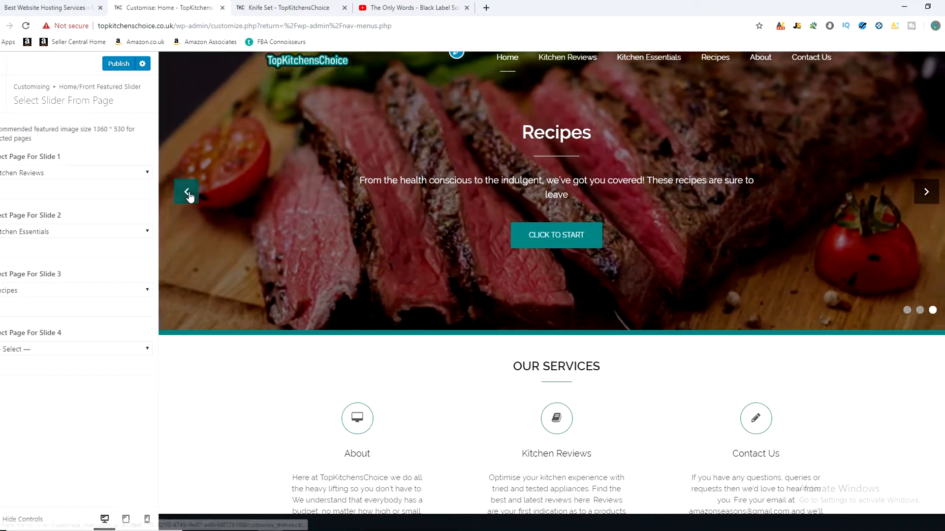
{"action": "left_click", "coordinate": [187, 189]}
{"action": "left_click", "coordinate": [190, 197]}
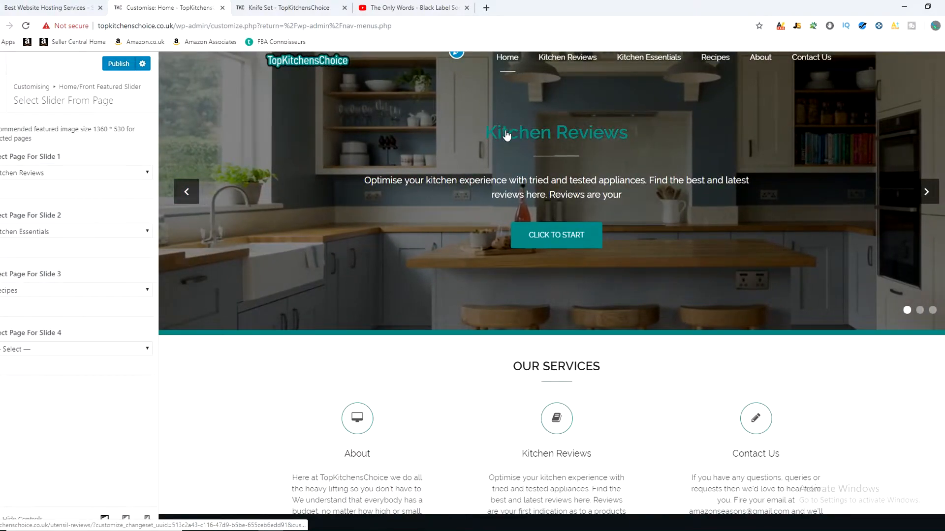
Step: Look through the pages available for slides 1 and 2 of the featured slider
{"action": "left_click", "coordinate": [68, 176]}
{"action": "left_click", "coordinate": [66, 177]}
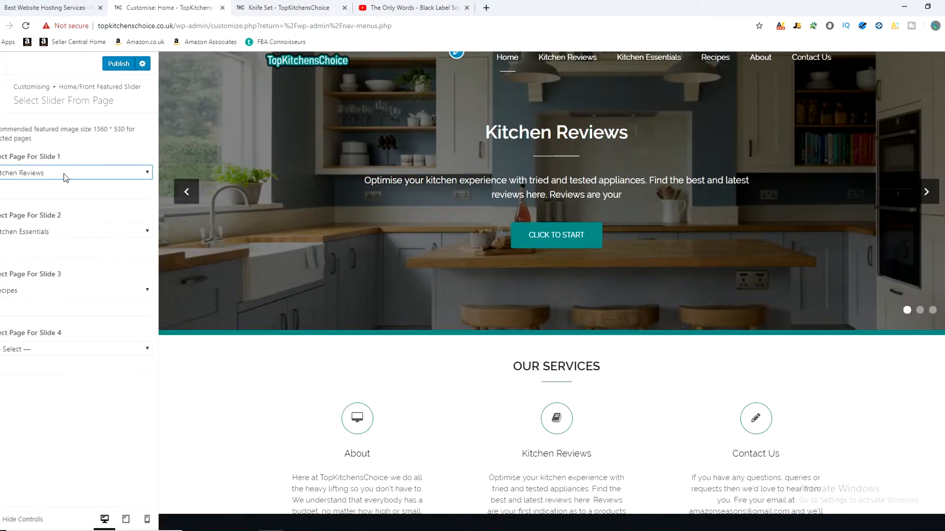
{"action": "left_click", "coordinate": [130, 173]}
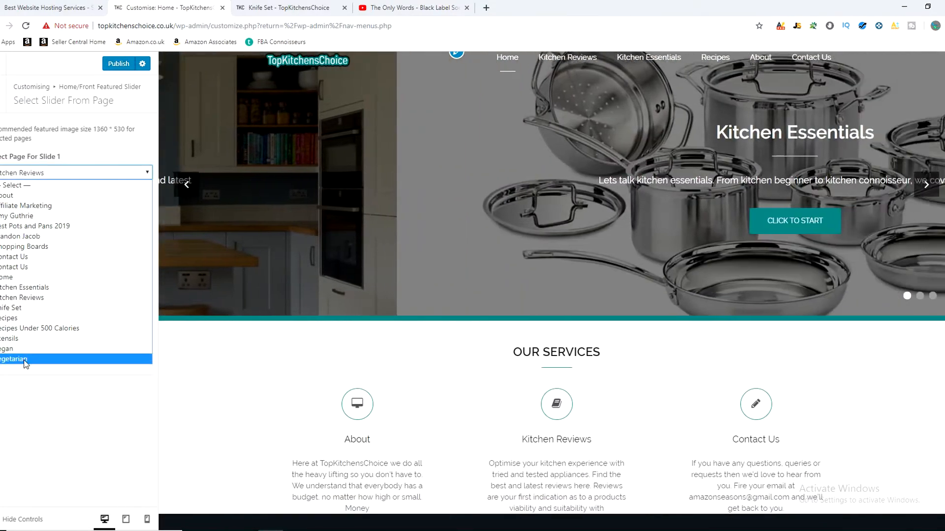
{"action": "left_click", "coordinate": [43, 175]}
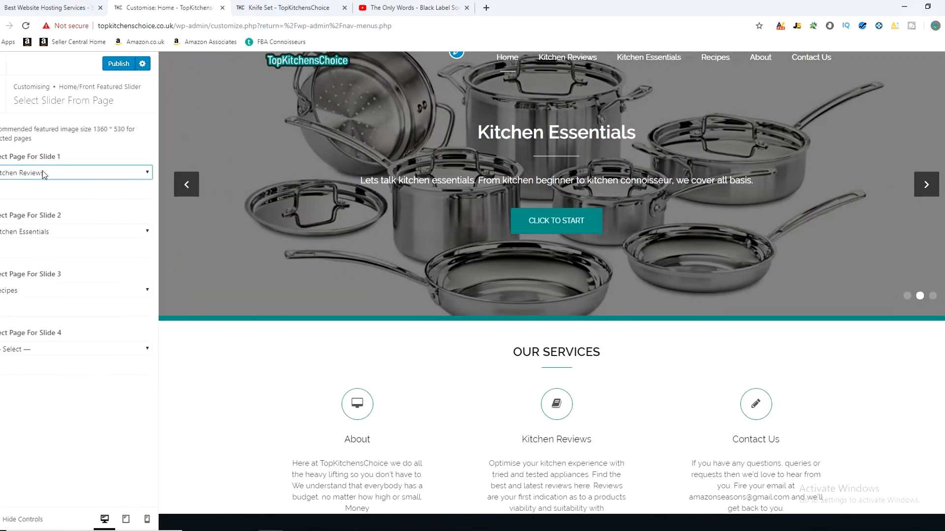
{"action": "left_click", "coordinate": [61, 177]}
{"action": "left_click", "coordinate": [62, 176]}
{"action": "left_click", "coordinate": [58, 174]}
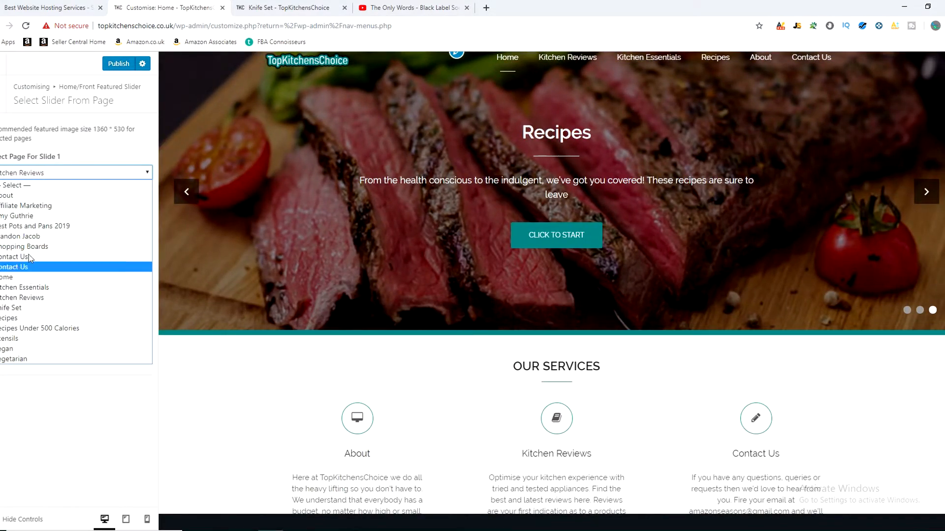
{"action": "left_click", "coordinate": [39, 175]}
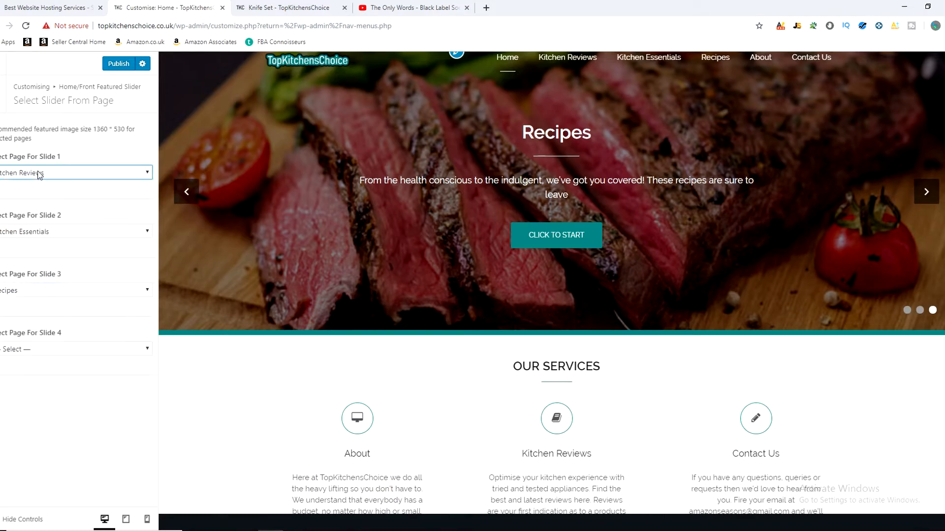
{"action": "left_click", "coordinate": [64, 238]}
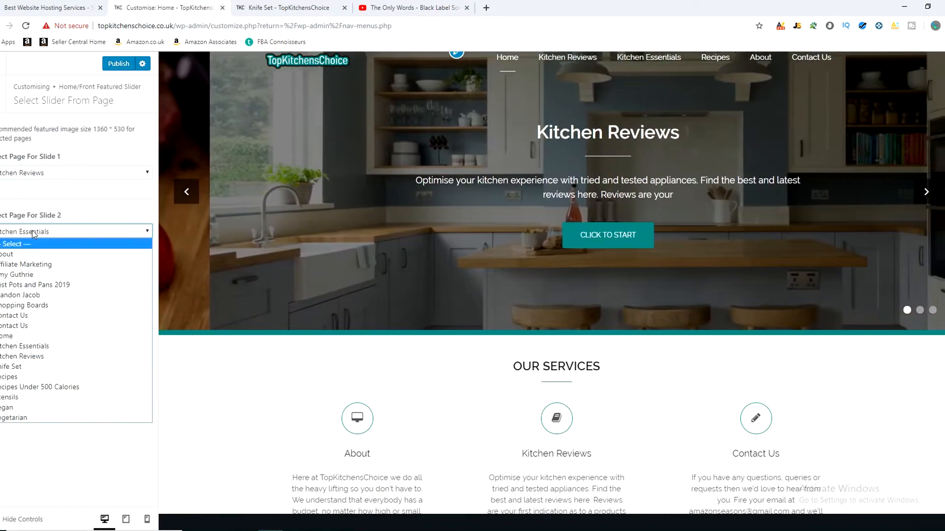
{"action": "left_click", "coordinate": [173, 112]}
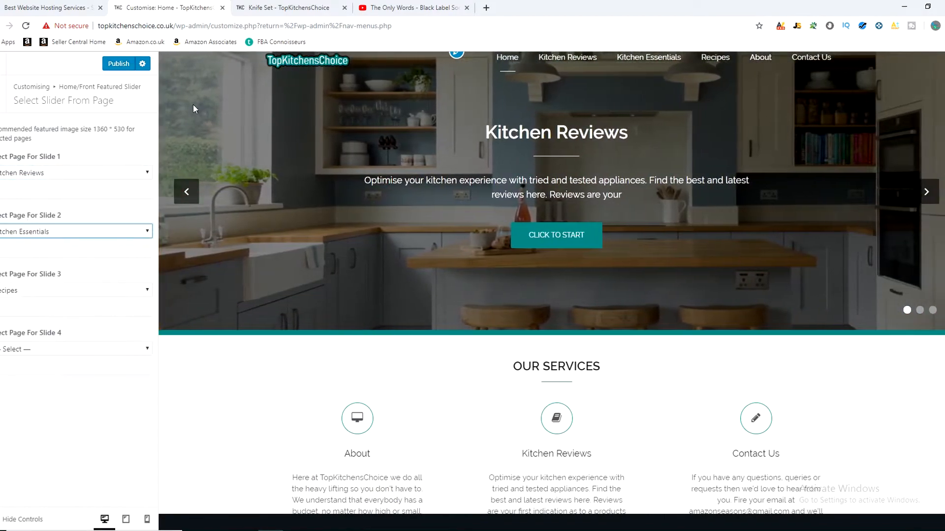
Step: Publish the pending changes and exit the Customiser to the WordPress dashboard
{"action": "left_click", "coordinate": [2, 99]}
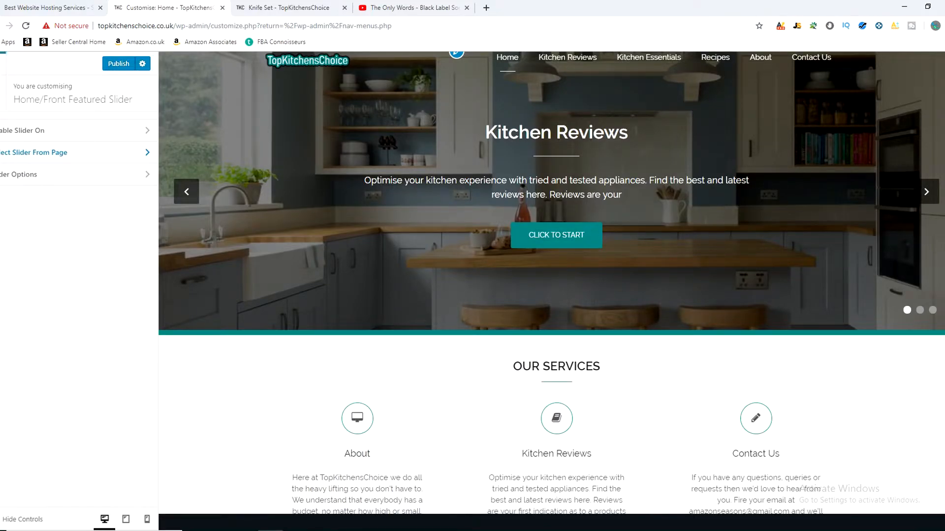
{"action": "left_click", "coordinate": [2, 64]}
{"action": "left_click", "coordinate": [571, 92]}
{"action": "left_click", "coordinate": [113, 66]}
{"action": "left_click", "coordinate": [1, 63]}
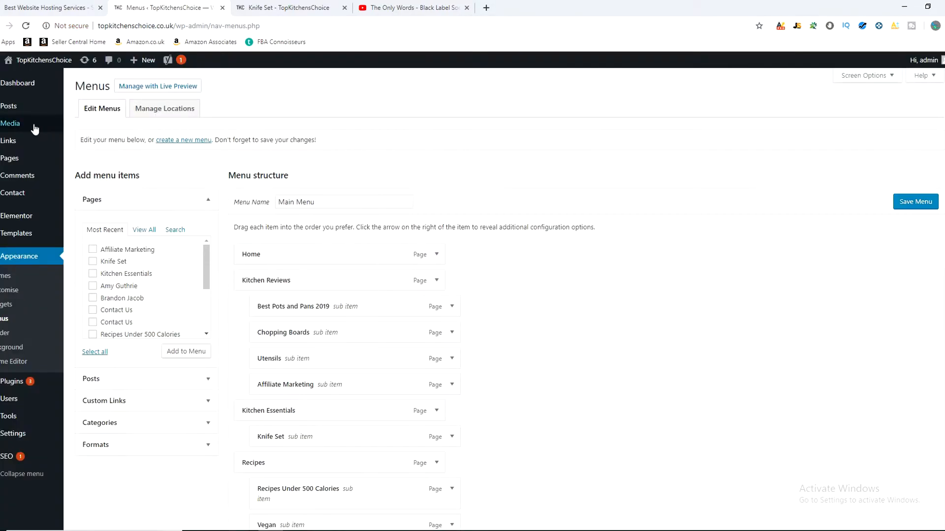
Step: Open the Kitchen Reviews page for editing and open its featured image
{"action": "mouse_move", "coordinate": [24, 161]}
{"action": "left_click", "coordinate": [28, 160]}
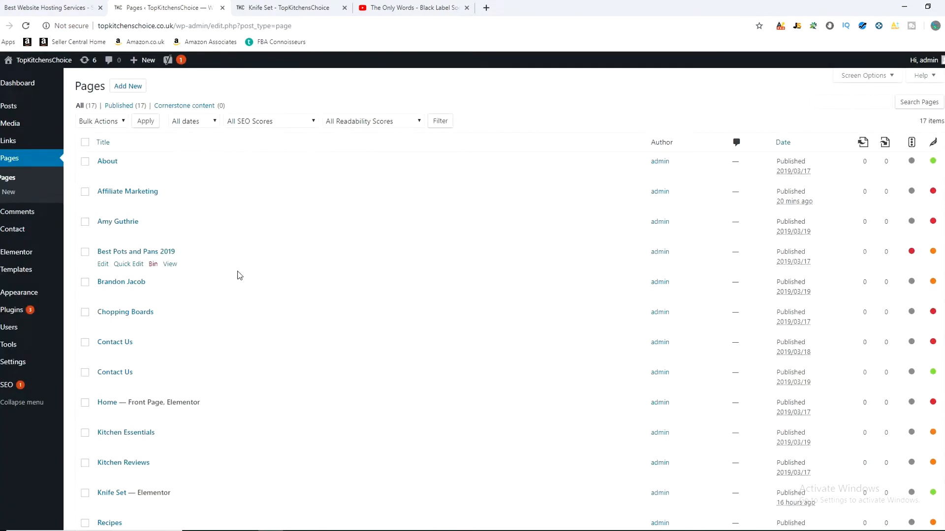
{"action": "left_click", "coordinate": [114, 464]}
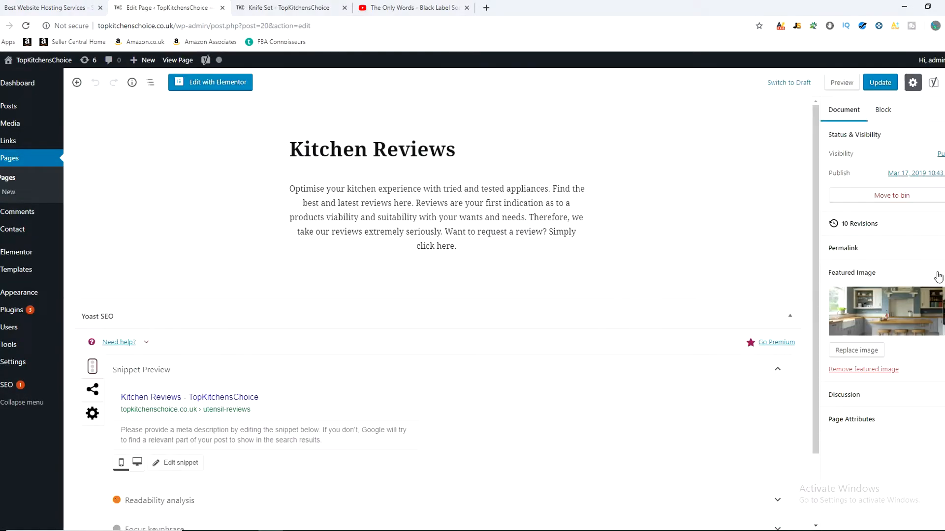
{"action": "left_click", "coordinate": [907, 312]}
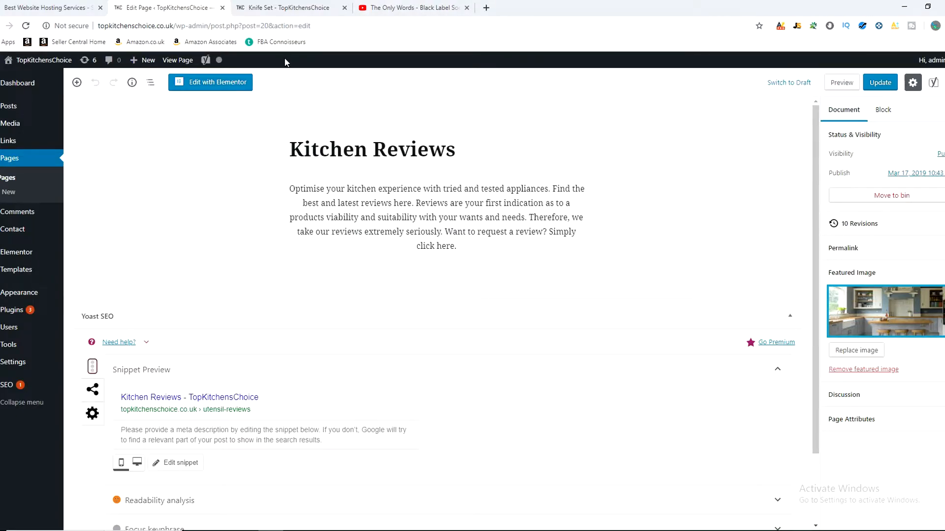
Step: Open the Kitchen Reviews featured image in the media library and examine its pixel dimensions
{"action": "left_click", "coordinate": [869, 322]}
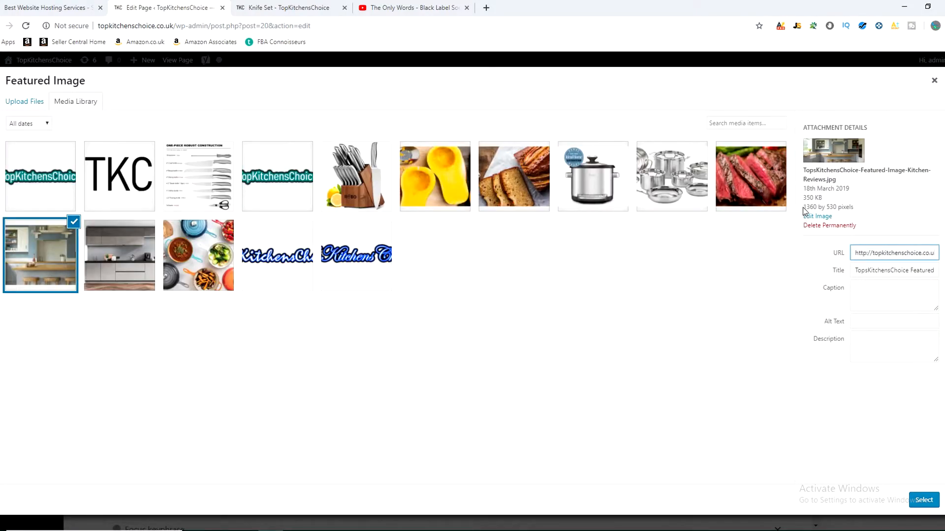
{"action": "left_click_drag", "start_coordinate": [802, 207], "coordinate": [855, 205]}
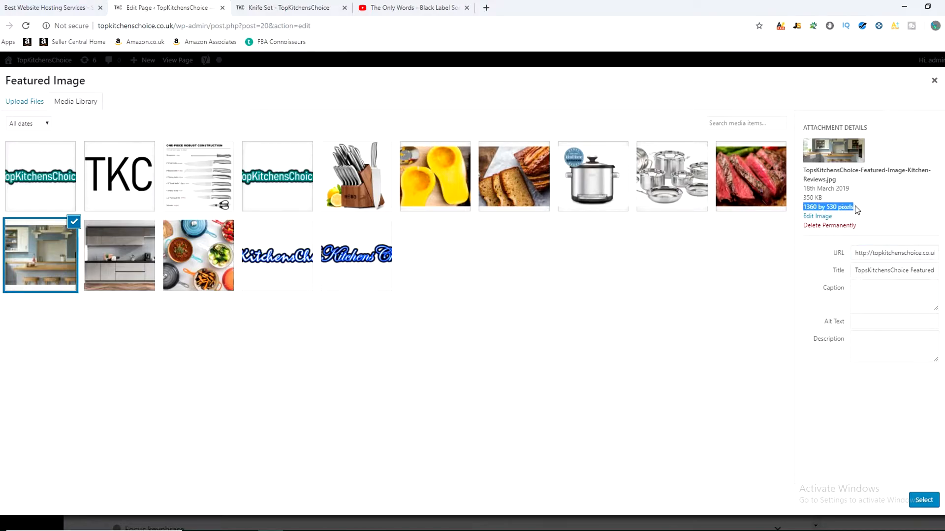
{"action": "left_click", "coordinate": [855, 206]}
{"action": "mouse_move", "coordinate": [803, 208]}
{"action": "left_mouse_down"}
{"action": "mouse_move", "coordinate": [824, 208]}
{"action": "mouse_move", "coordinate": [807, 208]}
{"action": "left_mouse_up"}
{"action": "left_click", "coordinate": [826, 210]}
{"action": "left_click", "coordinate": [807, 208]}
{"action": "left_click", "coordinate": [853, 208]}
Step: Switch to Photoshop to view the recent document sizes, return to the browser and close the featured image library
{"action": "left_click", "coordinate": [397, 530]}
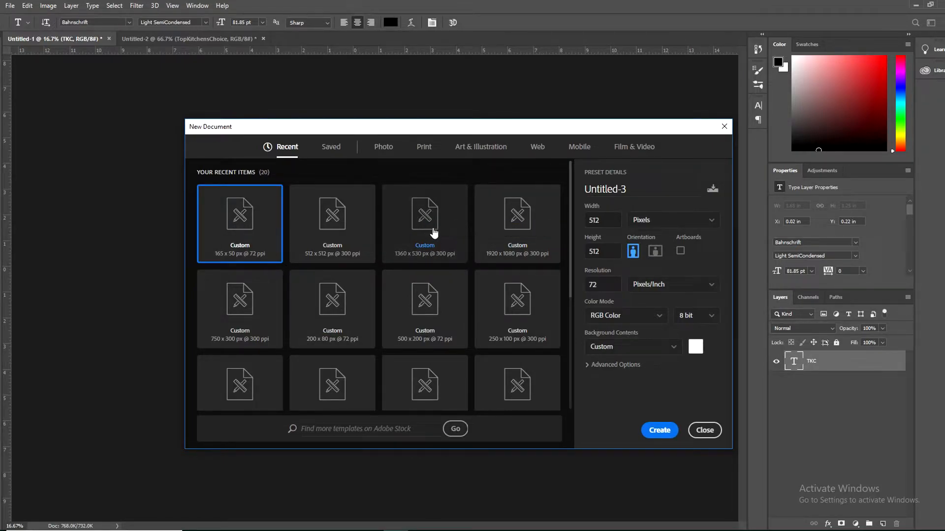
{"action": "left_click", "coordinate": [271, 530]}
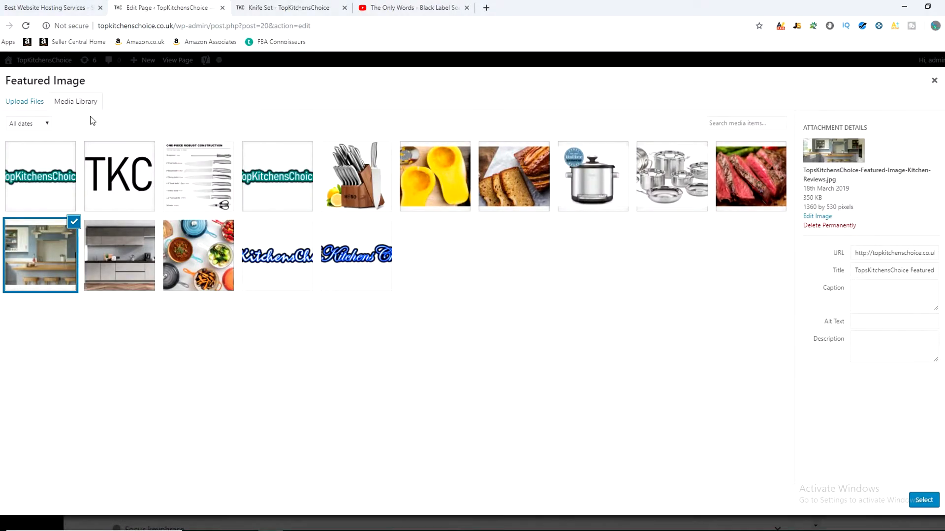
{"action": "left_click", "coordinate": [934, 80]}
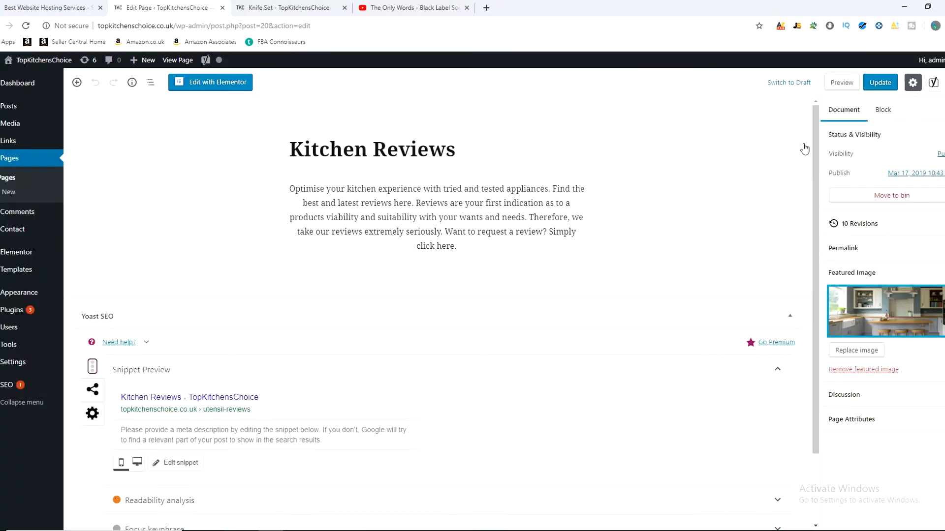
Step: Replace the Kitchen Reviews featured image with the banana bread picture, update the page and check the live home page slider
{"action": "left_click", "coordinate": [284, 6]}
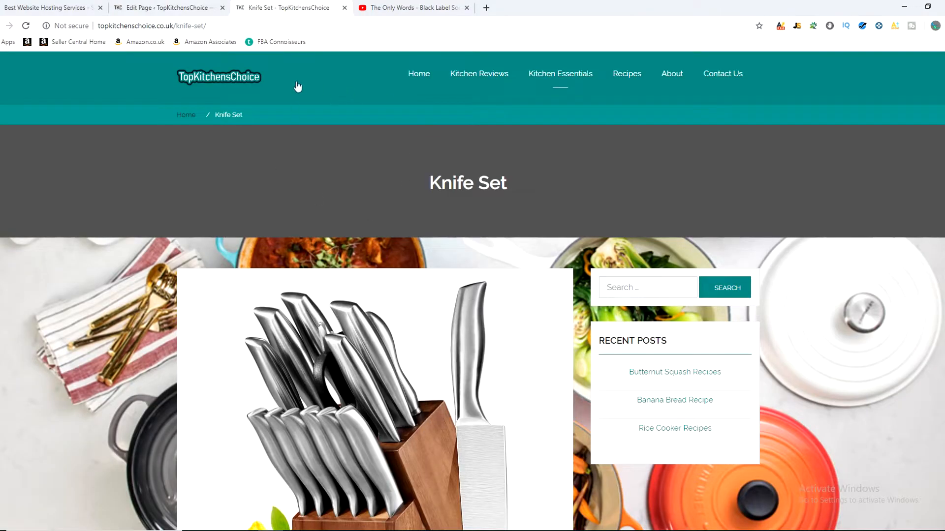
{"action": "left_click", "coordinate": [411, 77]}
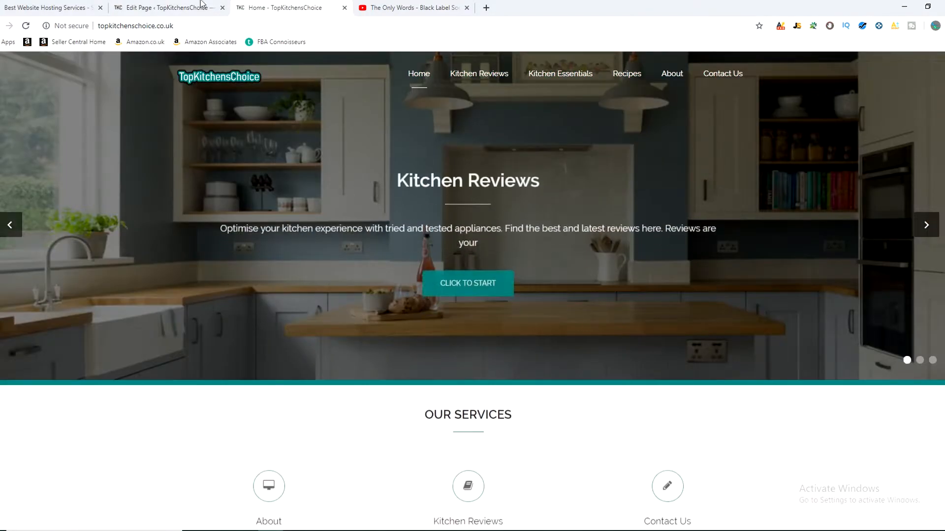
{"action": "left_click", "coordinate": [176, 14]}
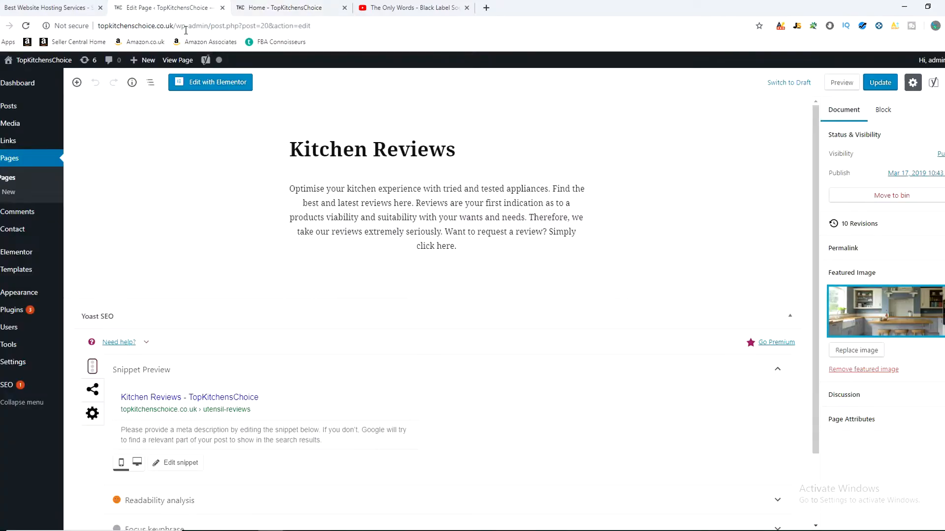
{"action": "left_click", "coordinate": [859, 351]}
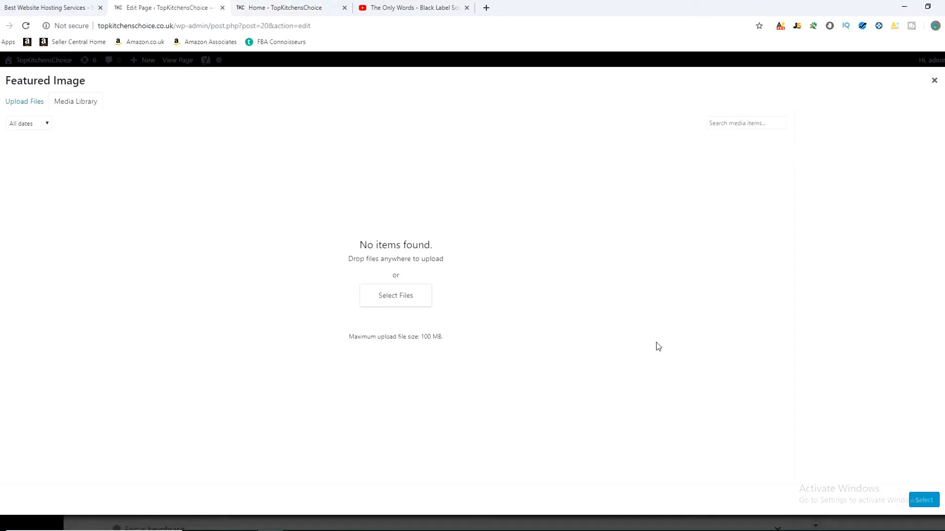
{"action": "left_click", "coordinate": [855, 86]}
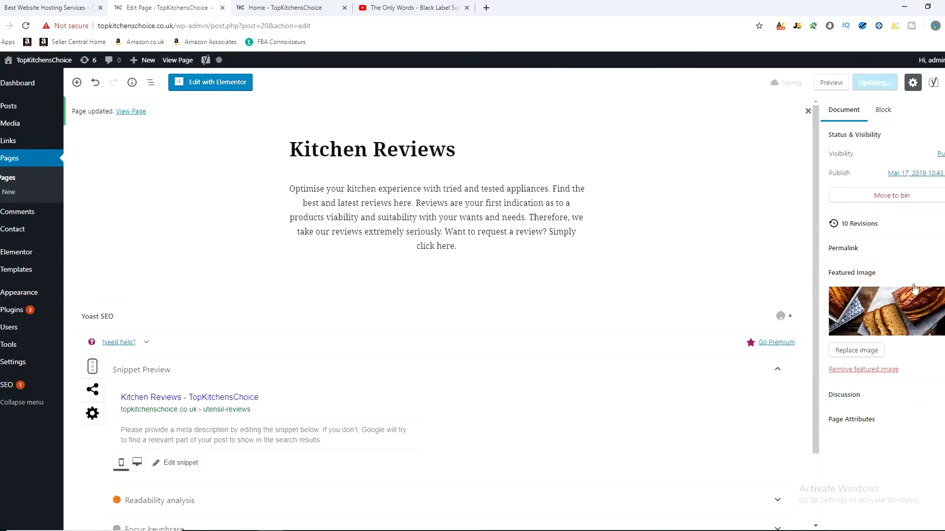
{"action": "left_click", "coordinate": [302, 6]}
{"action": "left_click", "coordinate": [25, 28]}
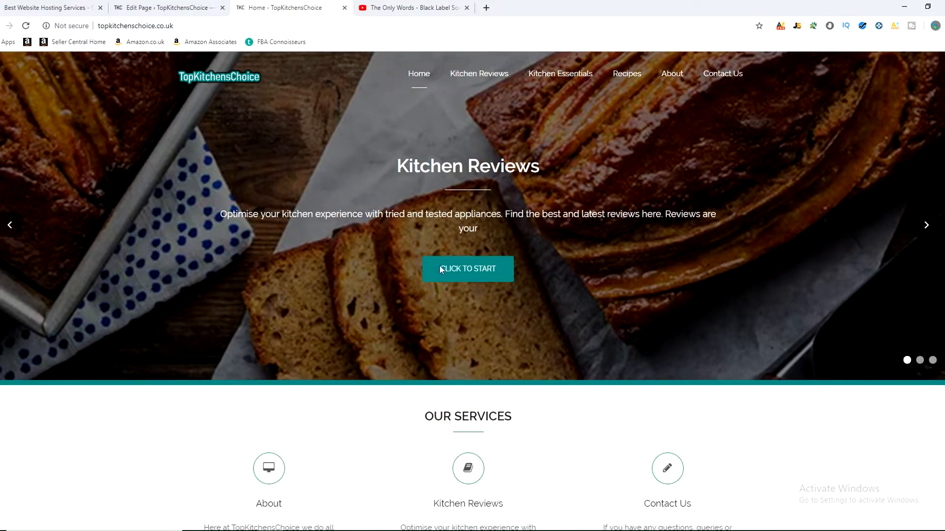
Step: Set the Kitchen Reviews featured image to TopsKitchensChoice-Featured-Image-Kitchen-Reviews.jpg, update the page and check the live home page
{"action": "left_click", "coordinate": [168, 7]}
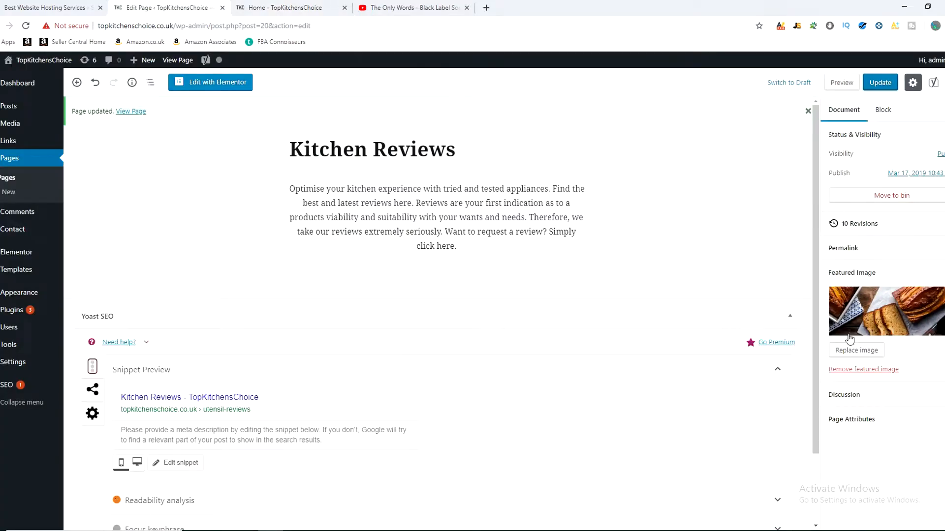
{"action": "left_click", "coordinate": [857, 350]}
{"action": "left_click", "coordinate": [391, 302]}
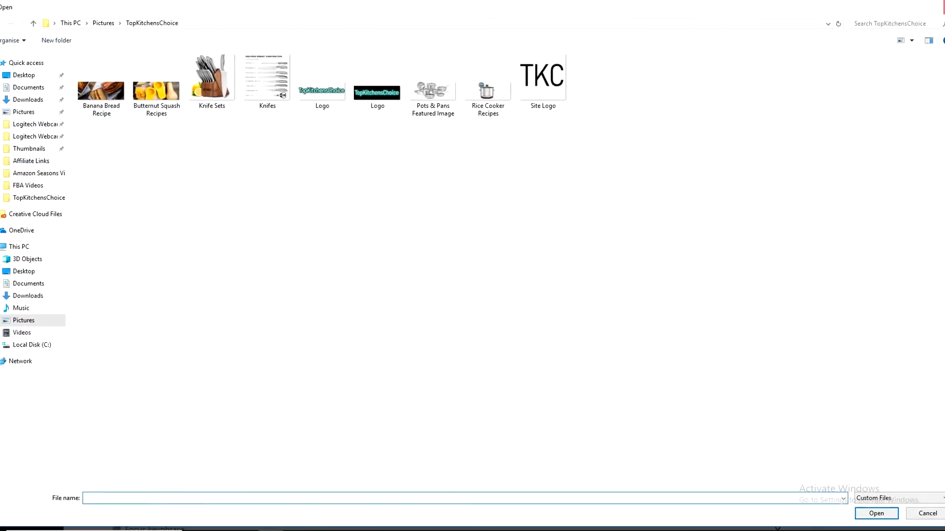
{"action": "key", "text": "Escape"}
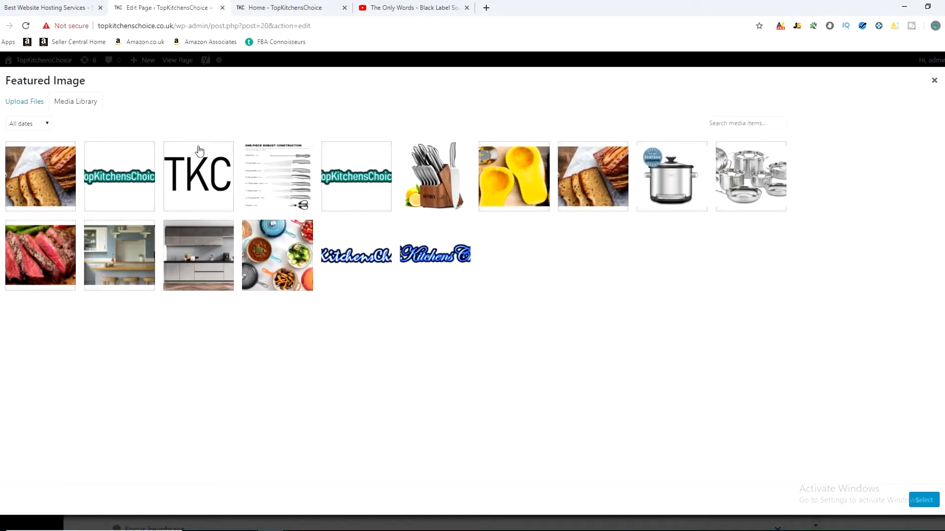
{"action": "left_click", "coordinate": [139, 253]}
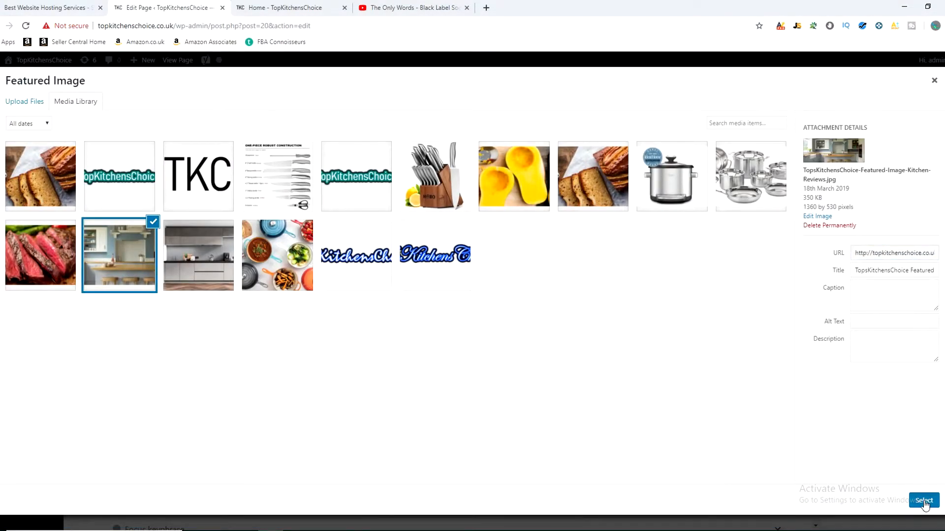
{"action": "left_click", "coordinate": [923, 500]}
{"action": "left_click", "coordinate": [880, 83]}
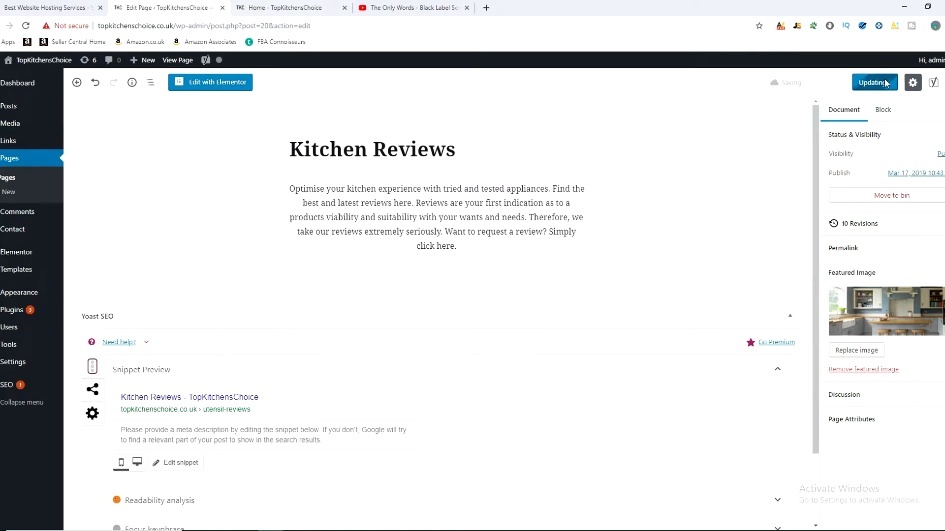
{"action": "key", "text": "ctrl+Tab"}
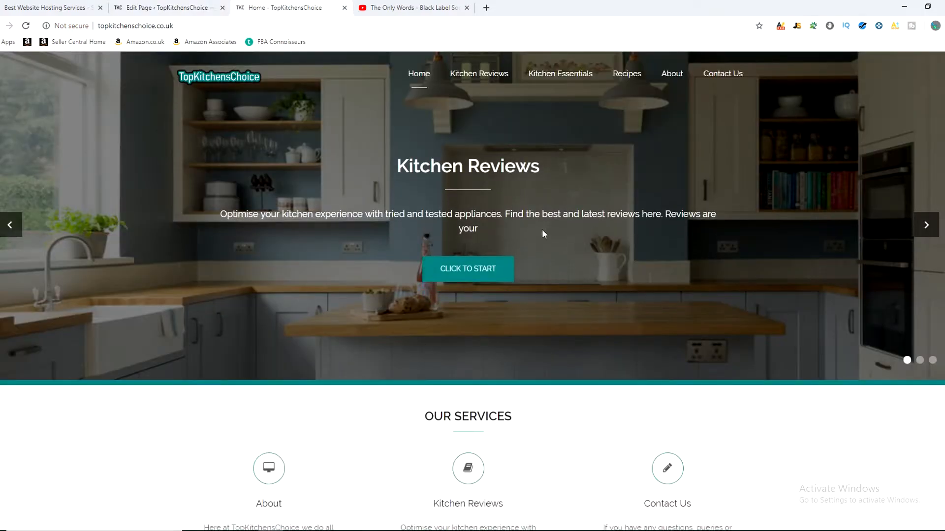
Step: Open the theme Customiser from the dashboard and enter its Home/Front Featured Slider section
{"action": "left_click", "coordinate": [162, 7]}
{"action": "mouse_move", "coordinate": [30, 293]}
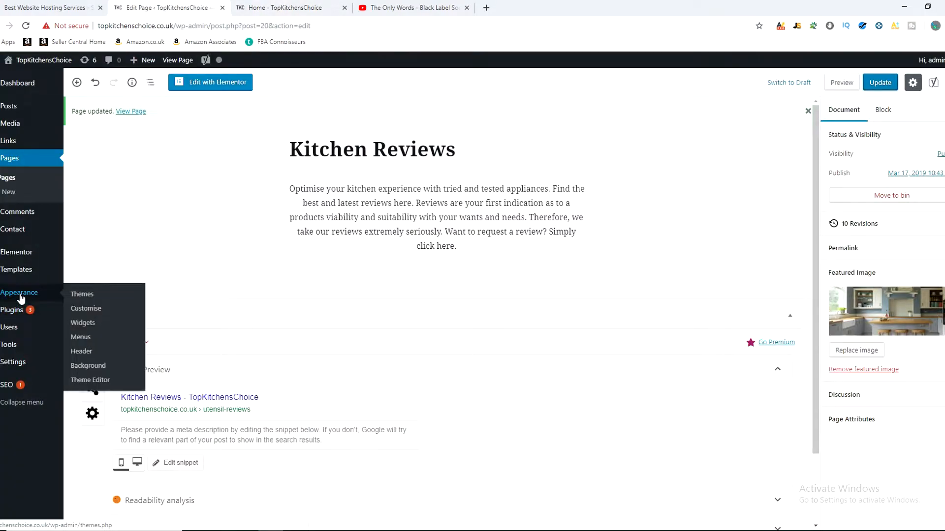
{"action": "left_click", "coordinate": [92, 312]}
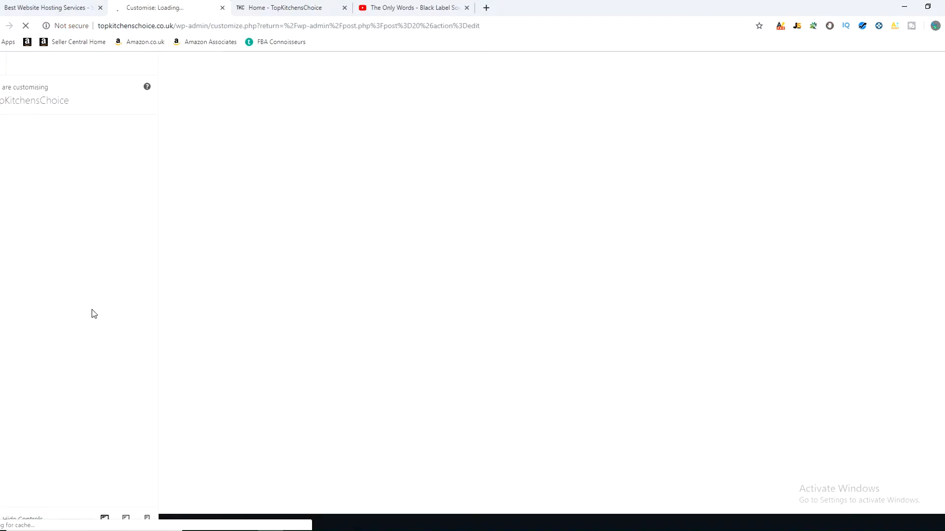
{"action": "left_click", "coordinate": [264, 5]}
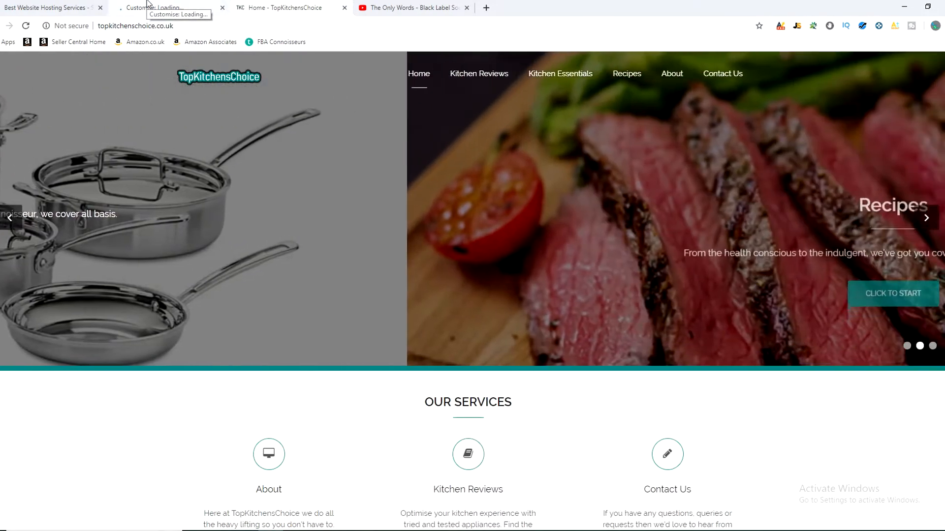
{"action": "left_click", "coordinate": [148, 4]}
{"action": "left_click", "coordinate": [80, 324]}
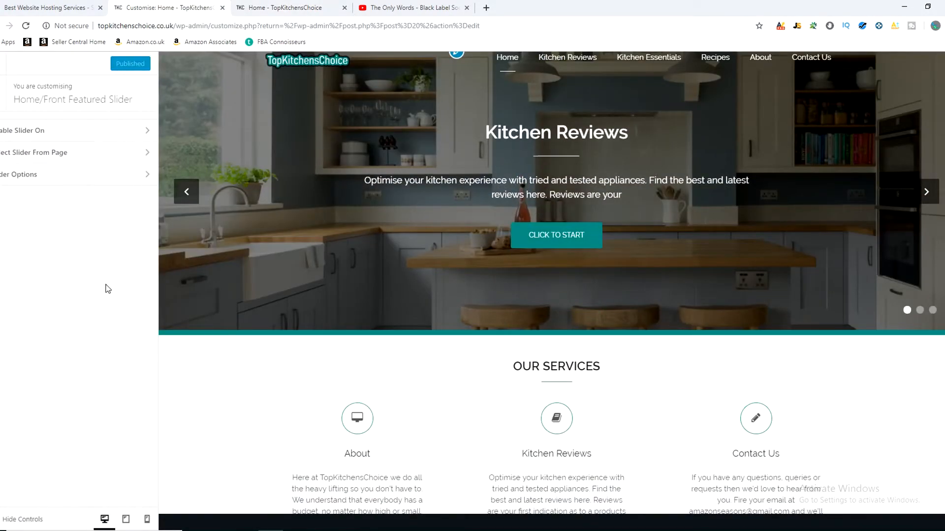
Step: Leave the slider section and examine the Home/Front Service Section's enable options alongside the home page preview
{"action": "left_click", "coordinate": [2, 104]}
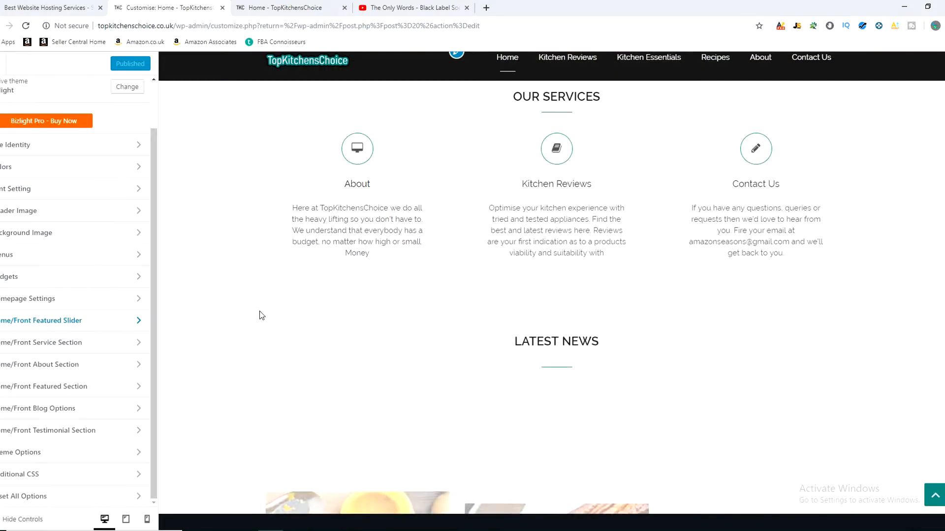
{"action": "scroll", "coordinate": [256, 314], "scroll_direction": "up", "scroll_amount": 2}
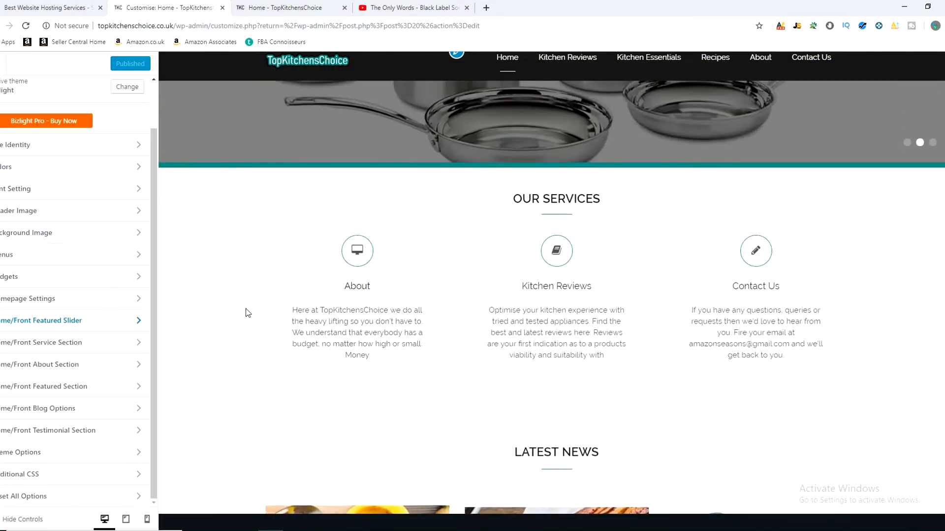
{"action": "scroll", "coordinate": [450, 253], "scroll_direction": "down", "scroll_amount": 1}
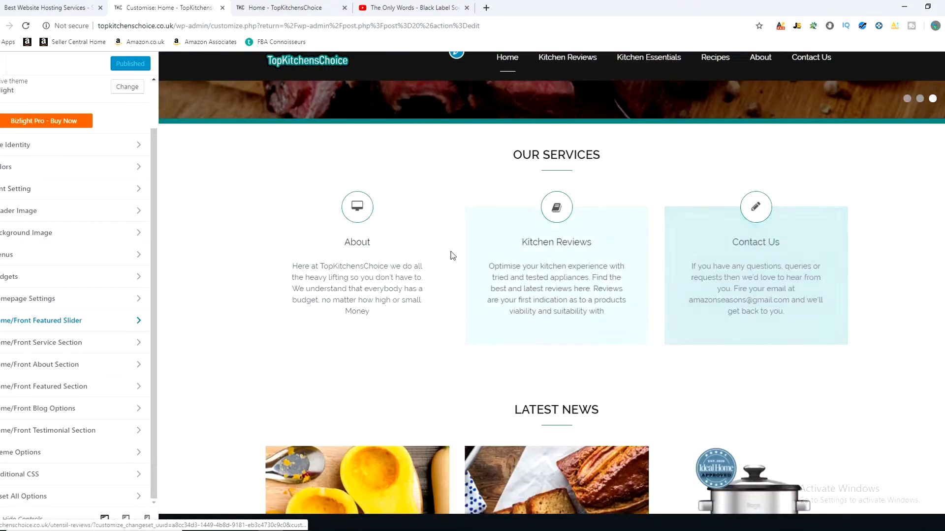
{"action": "left_click", "coordinate": [37, 347]}
{"action": "left_click", "coordinate": [43, 131]}
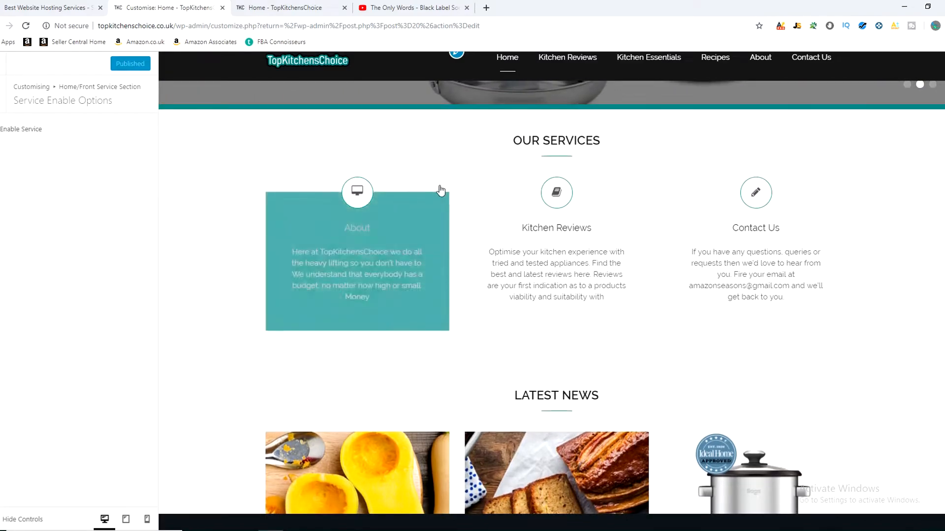
{"action": "scroll", "coordinate": [613, 249], "scroll_direction": "down", "scroll_amount": 5}
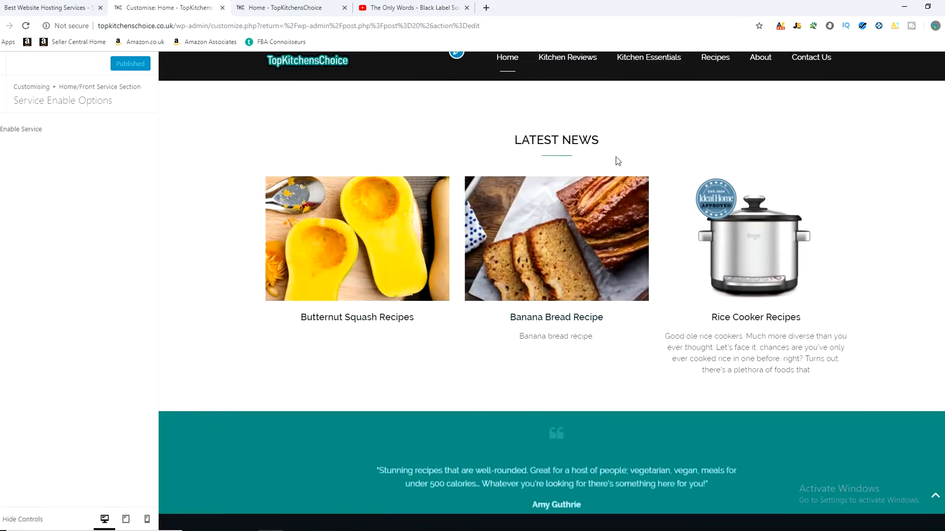
Step: Open the Select Service From Page settings and compare their page assignments with the slides and services in the preview
{"action": "left_click", "coordinate": [14, 96]}
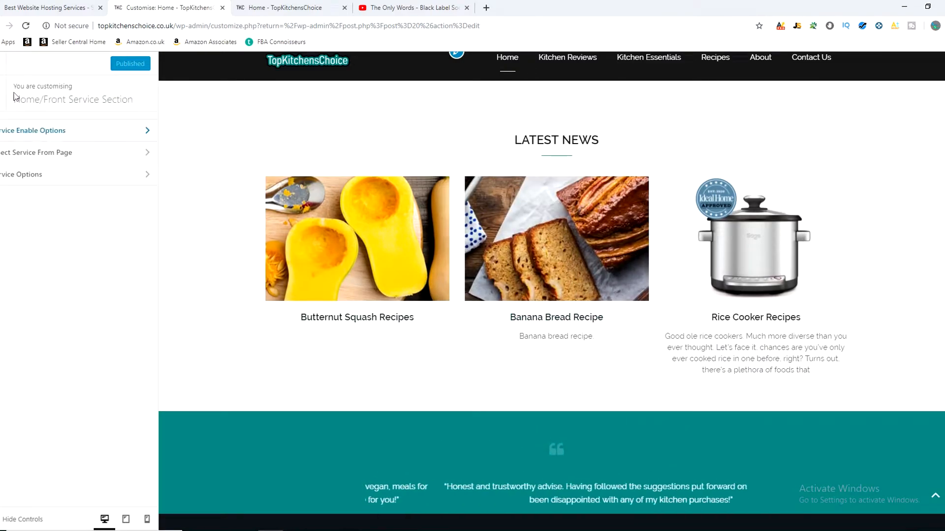
{"action": "left_click", "coordinate": [43, 156]}
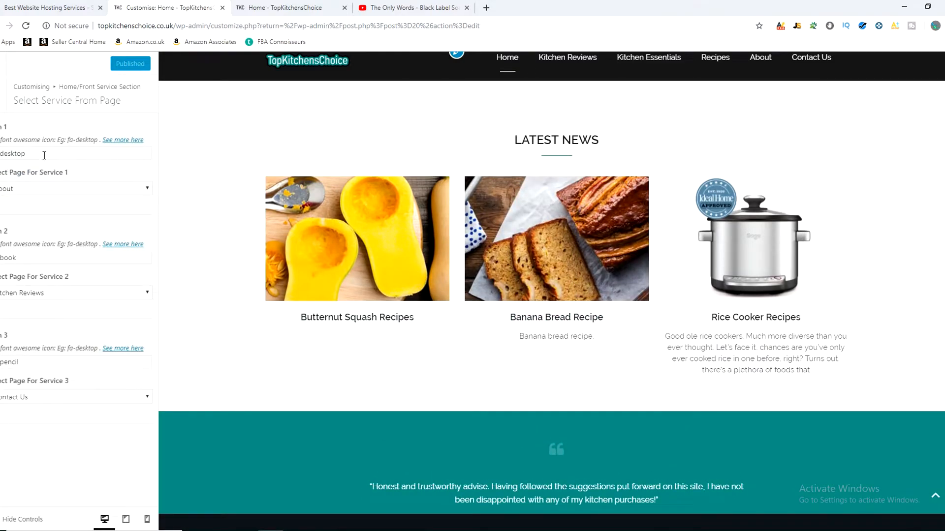
{"action": "scroll", "coordinate": [253, 312], "scroll_direction": "up", "scroll_amount": 6}
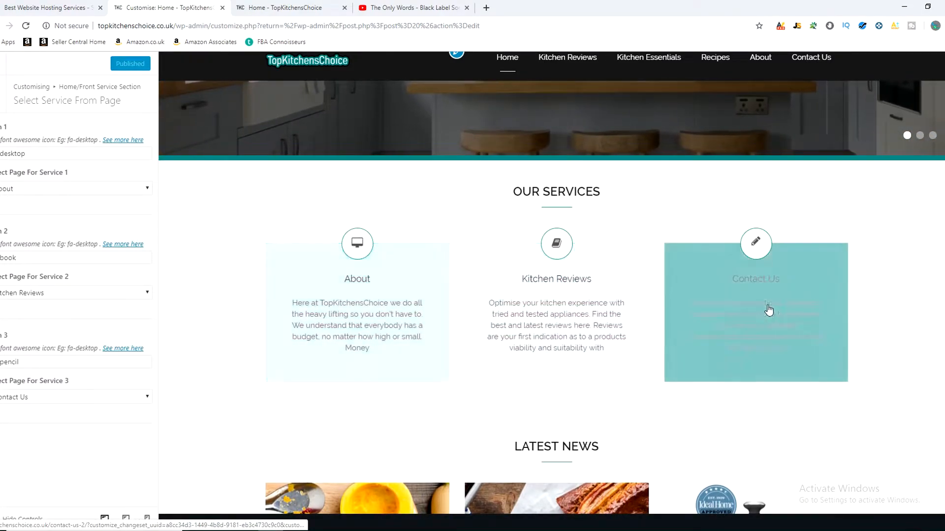
{"action": "scroll", "coordinate": [532, 219], "scroll_direction": "up", "scroll_amount": 4}
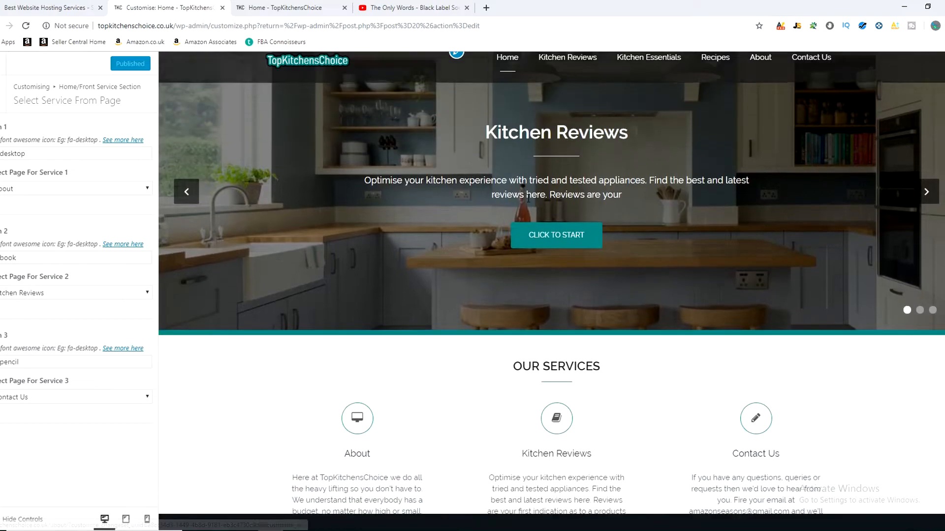
{"action": "left_click", "coordinate": [926, 192]}
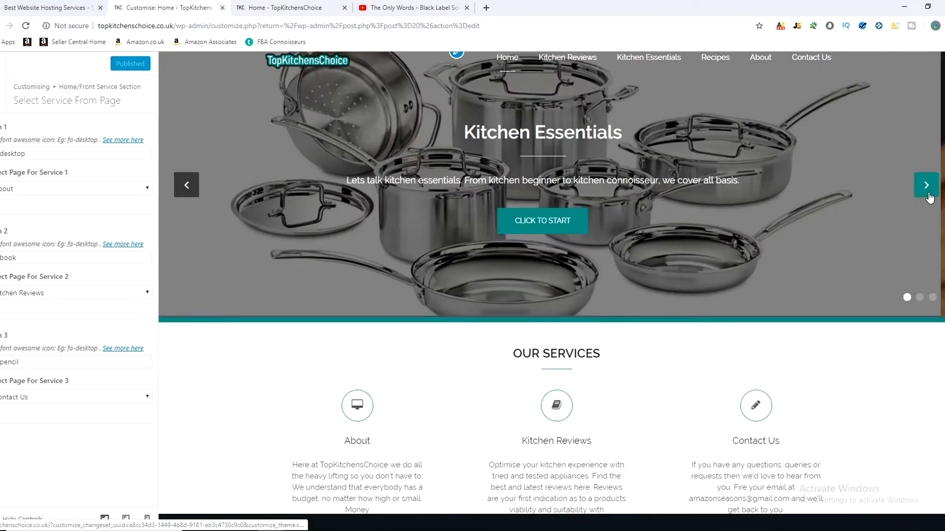
{"action": "left_click", "coordinate": [927, 193]}
{"action": "scroll", "coordinate": [470, 392], "scroll_direction": "down", "scroll_amount": 1}
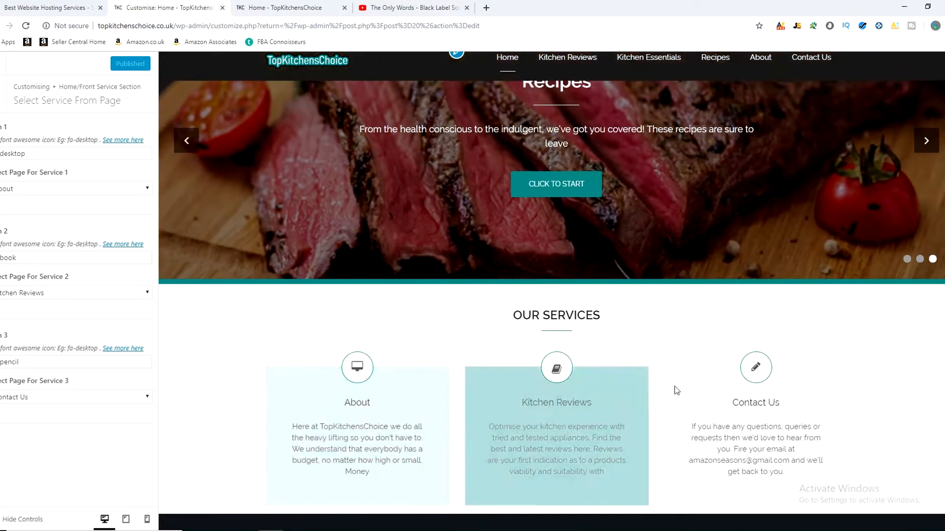
{"action": "scroll", "coordinate": [677, 390], "scroll_direction": "down", "scroll_amount": 2}
Step: Look through the pages available for the services and assign the Recipes page to service 1
{"action": "left_click", "coordinate": [58, 191]}
{"action": "left_click", "coordinate": [58, 191]}
{"action": "left_click", "coordinate": [35, 294]}
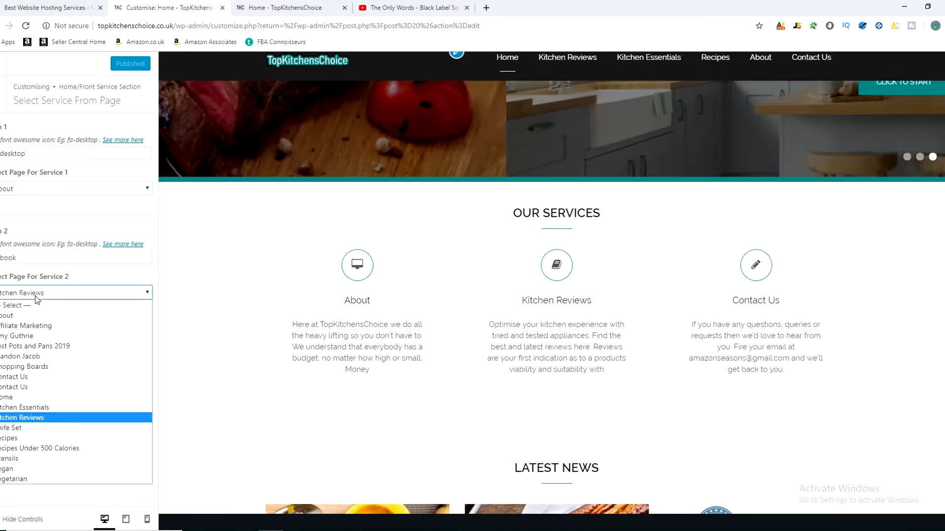
{"action": "left_click", "coordinate": [36, 296]}
{"action": "left_click", "coordinate": [21, 403]}
{"action": "left_click", "coordinate": [20, 402]}
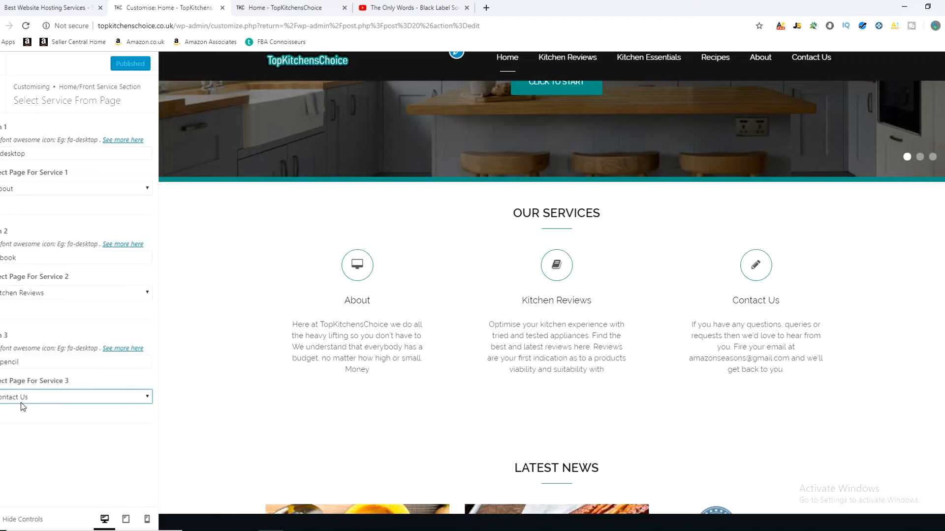
{"action": "left_click", "coordinate": [22, 186]}
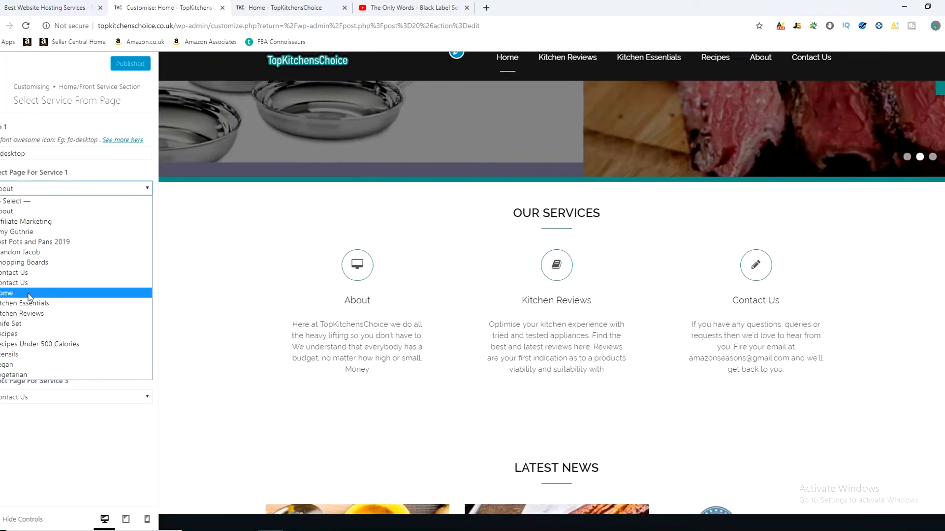
{"action": "left_click", "coordinate": [17, 335]}
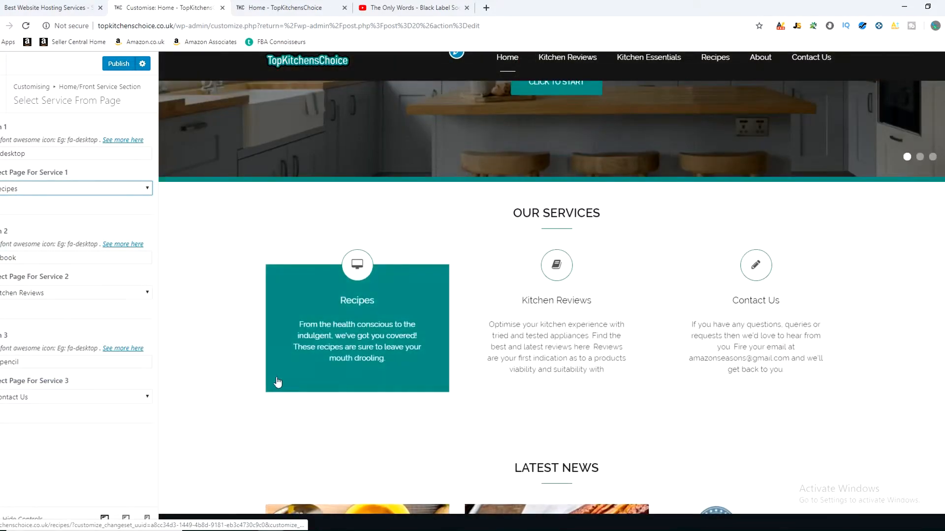
Step: Assign the About page to service 1 and open the Font Awesome gallery linked from its icon setting
{"action": "scroll", "coordinate": [225, 294], "scroll_direction": "down", "scroll_amount": 1}
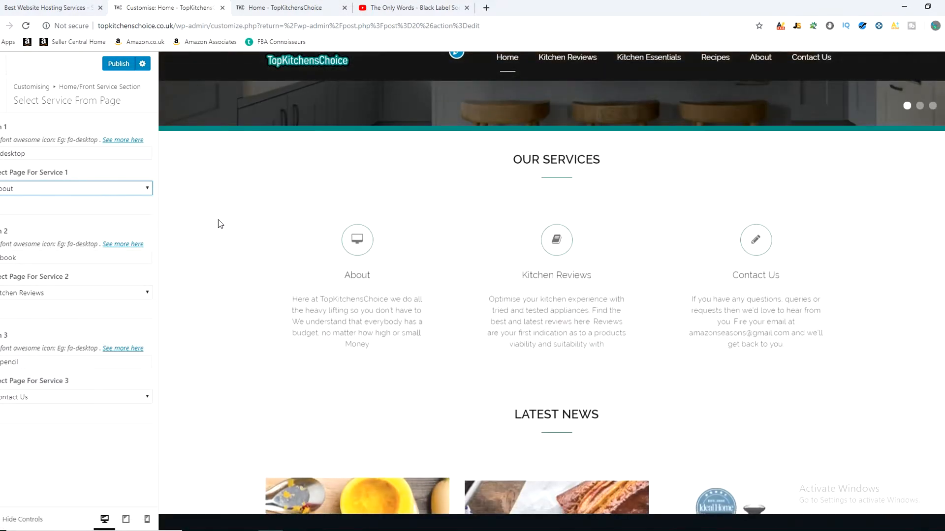
{"action": "left_click", "coordinate": [55, 152]}
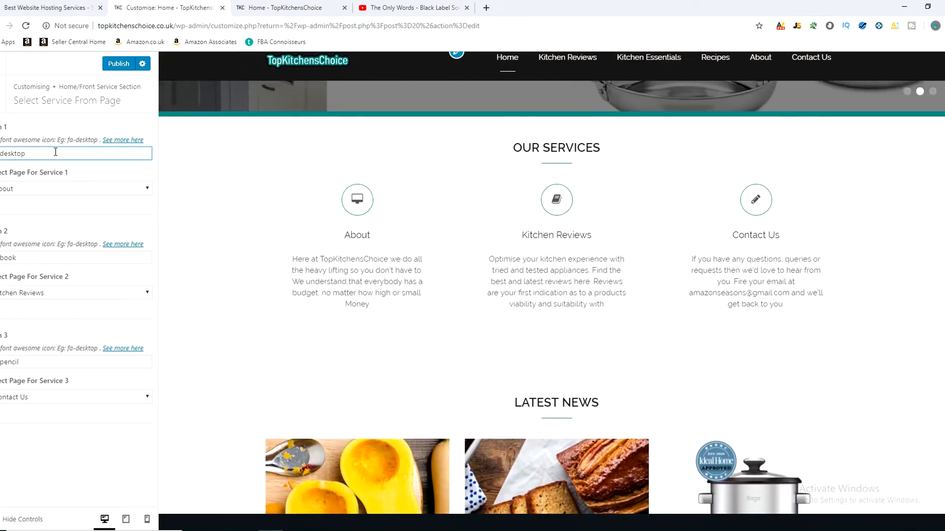
{"action": "left_click", "coordinate": [124, 140]}
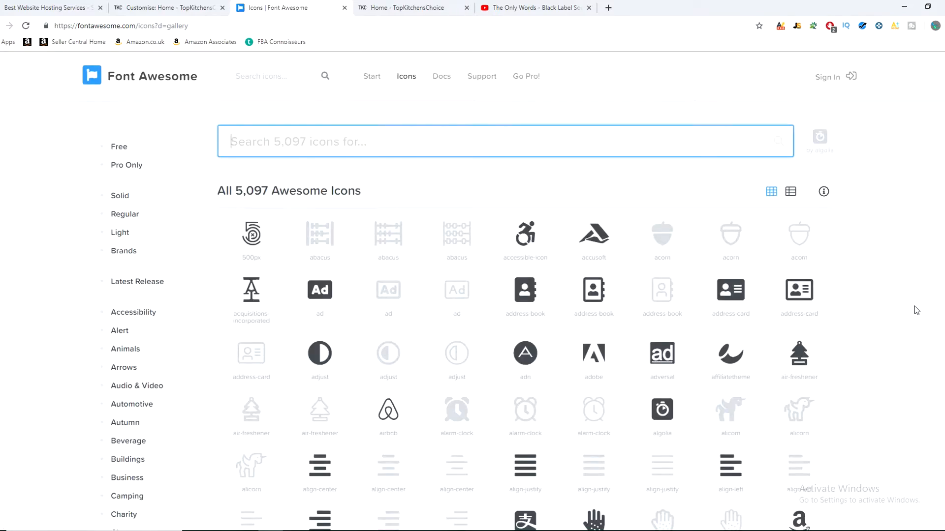
Step: Return to the Customiser and change the service 1 icon to fa-pencil
{"action": "left_click", "coordinate": [161, 7]}
{"action": "left_click", "coordinate": [43, 155]}
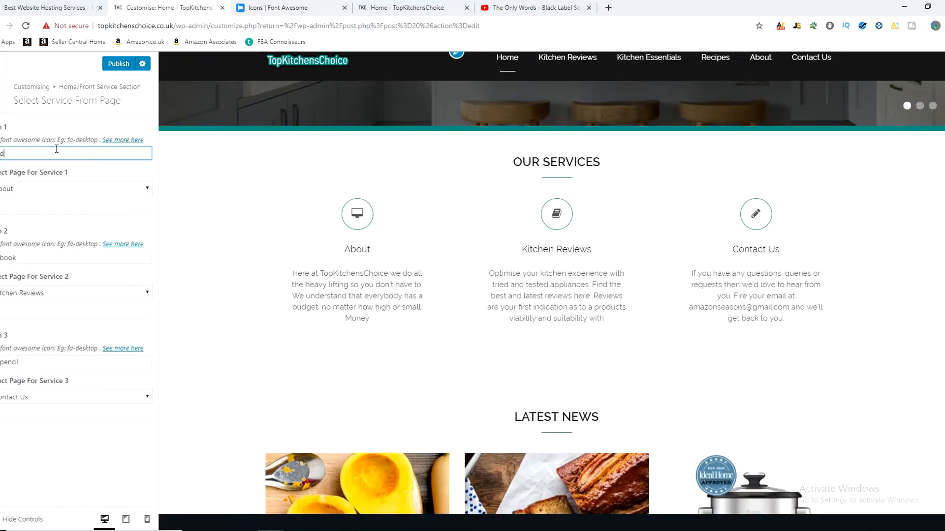
{"action": "key", "text": "BackSpace"}
{"action": "type", "text": "pen"}
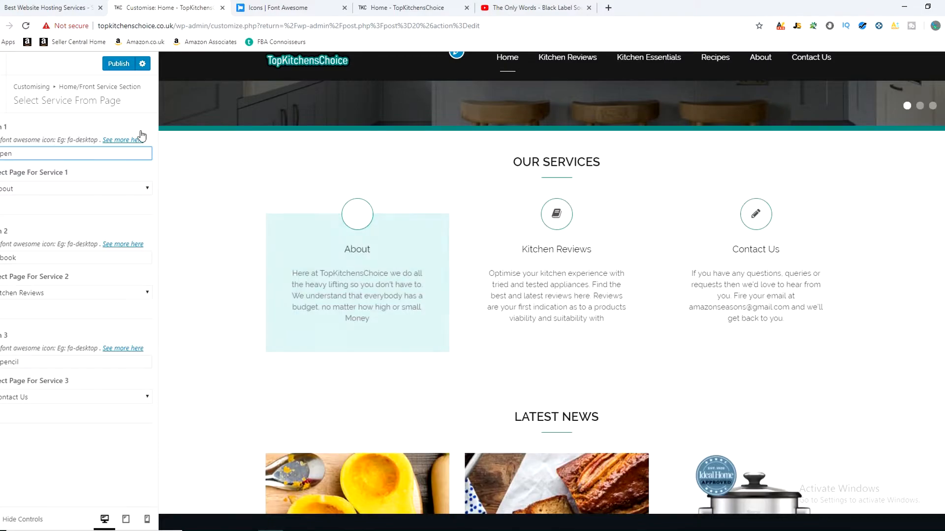
{"action": "type", "text": "cil"}
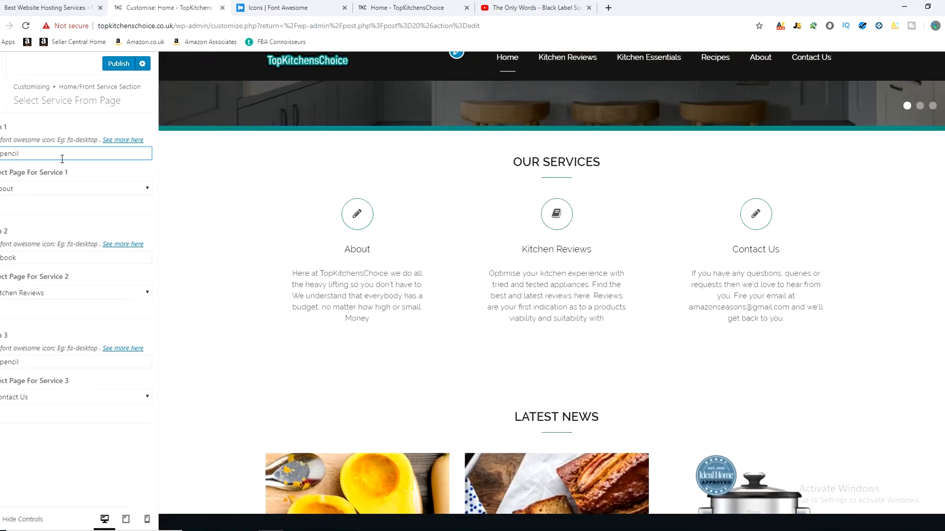
Step: Restore fa-desktop as the icon for service 1
{"action": "key", "text": "BackSpace"}
{"action": "key", "text": "BackSpace"}
{"action": "key", "text": "BackSpace"}
{"action": "key", "text": "BackSpace"}
{"action": "key", "text": "BackSpace"}
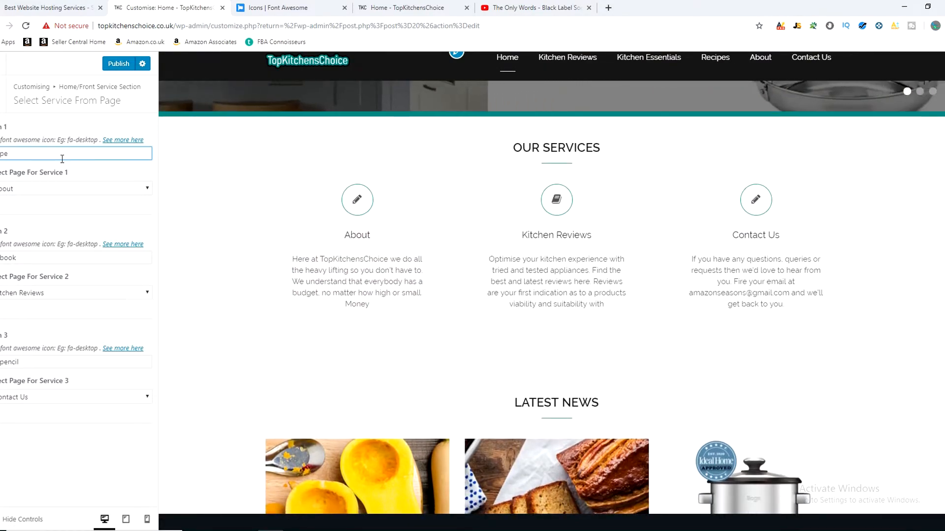
{"action": "type", "text": "deskto"}
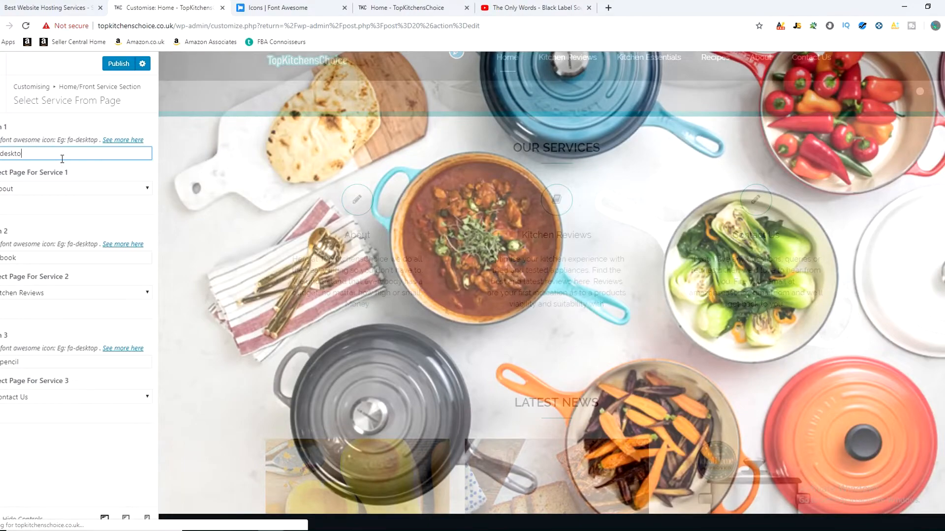
{"action": "type", "text": "p"}
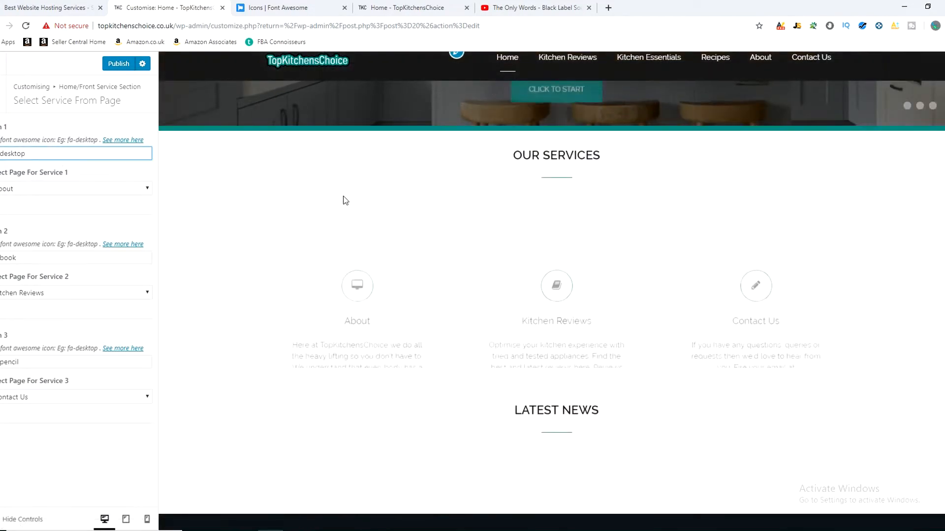
Step: Look over the icons in the Font Awesome gallery and return to the Customiser
{"action": "key", "text": "ctrl+Tab"}
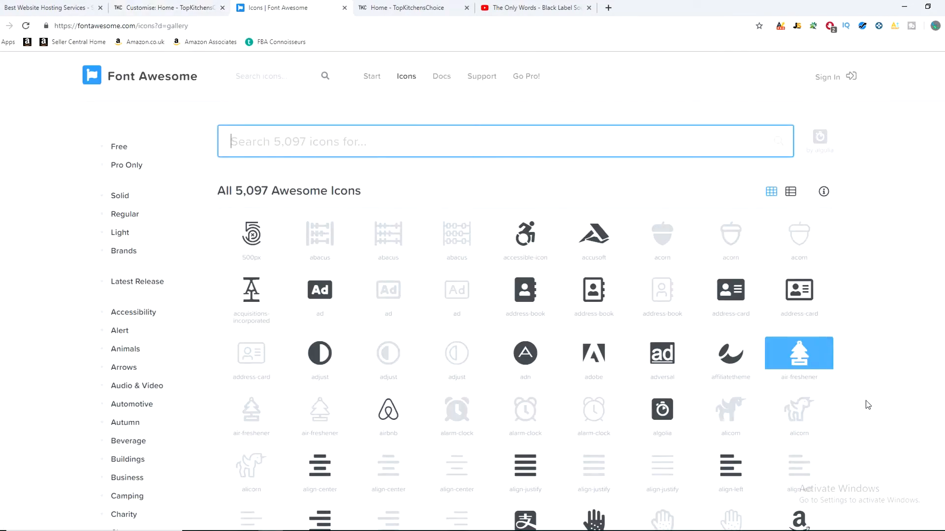
{"action": "scroll", "coordinate": [916, 405], "scroll_direction": "down", "scroll_amount": 7}
{"action": "left_click", "coordinate": [165, 8]}
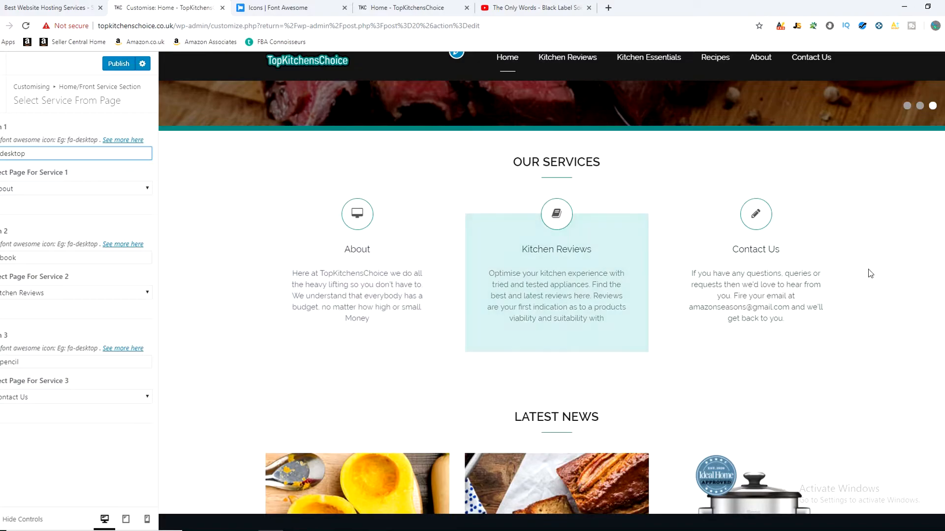
Step: Switch from the service page settings to Service Options and change the main title to "Subscribe Now!"
{"action": "left_click_drag", "start_coordinate": [510, 168], "coordinate": [604, 166]}
{"action": "left_click", "coordinate": [547, 164]}
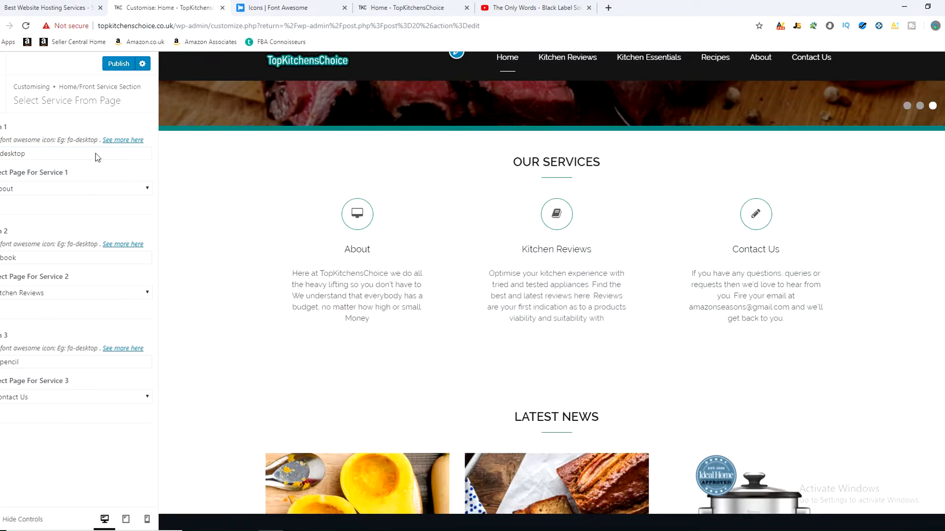
{"action": "key", "text": "Escape"}
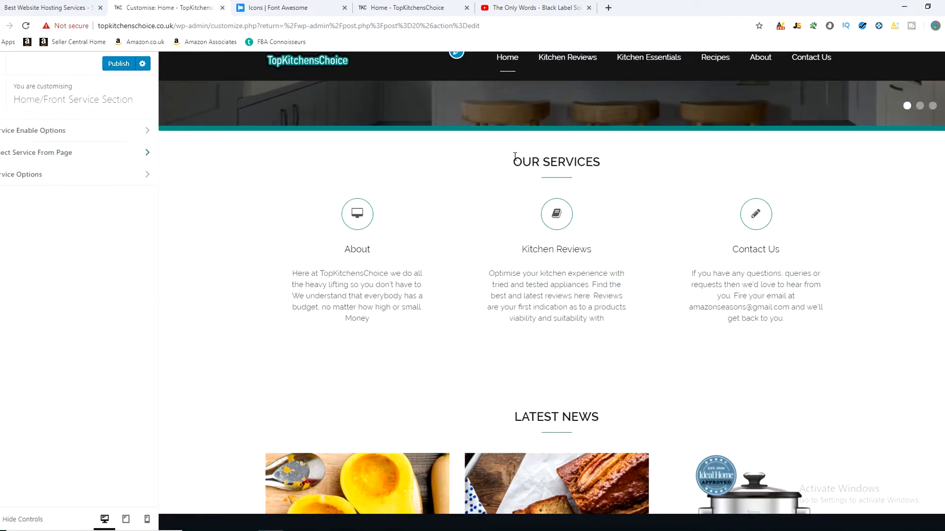
{"action": "left_click", "coordinate": [18, 173]}
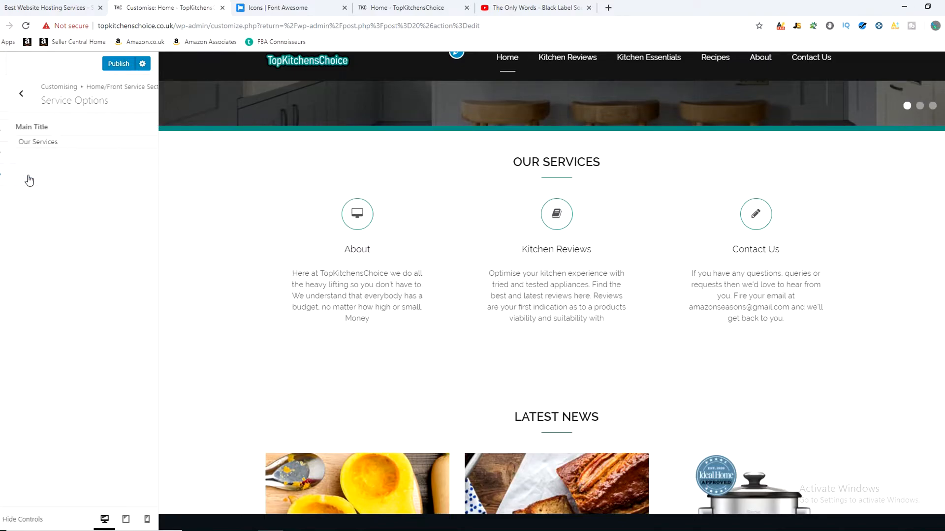
{"action": "triple_click", "coordinate": [45, 143]}
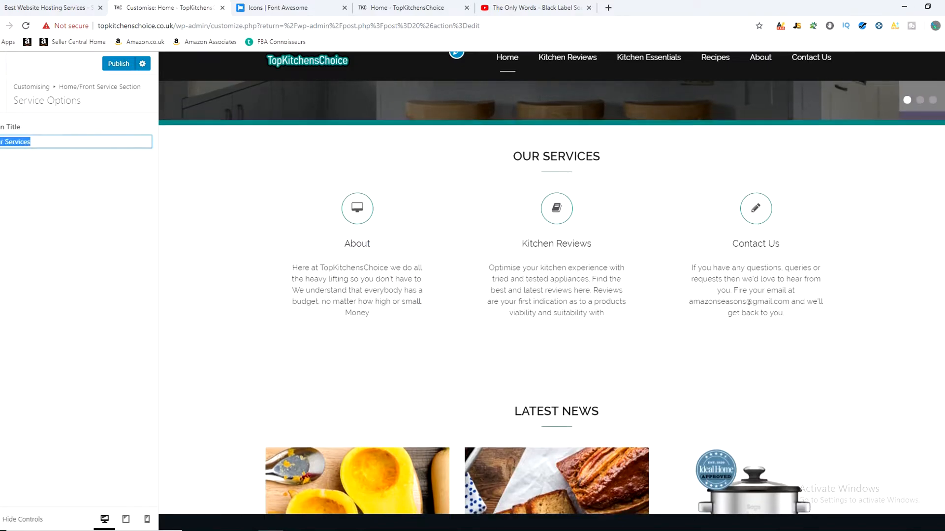
{"action": "type", "text": "Subscribe Now!"}
{"action": "left_click_drag", "start_coordinate": [511, 162], "coordinate": [707, 168]}
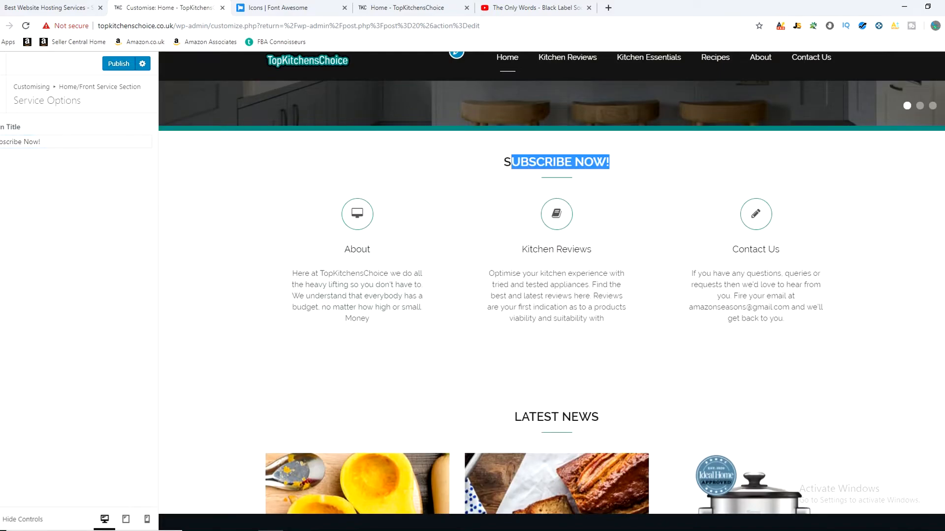
Step: Restore the service section's main title to "Our Services"
{"action": "triple_click", "coordinate": [59, 141]}
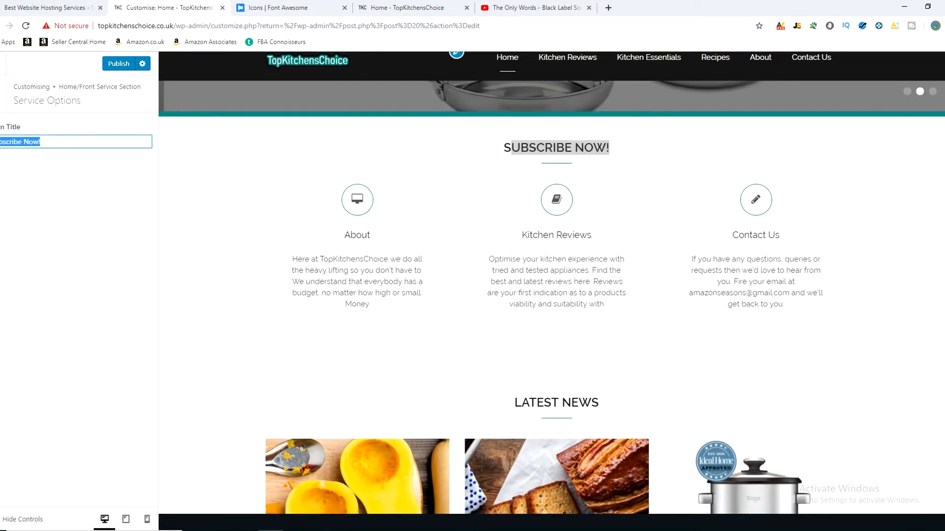
{"action": "key", "text": "BackSpace"}
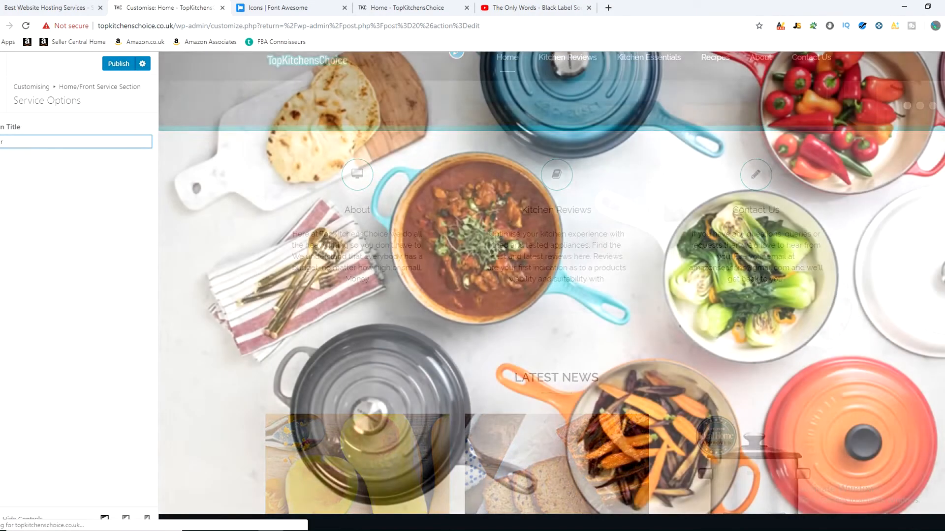
{"action": "type", "text": "s"}
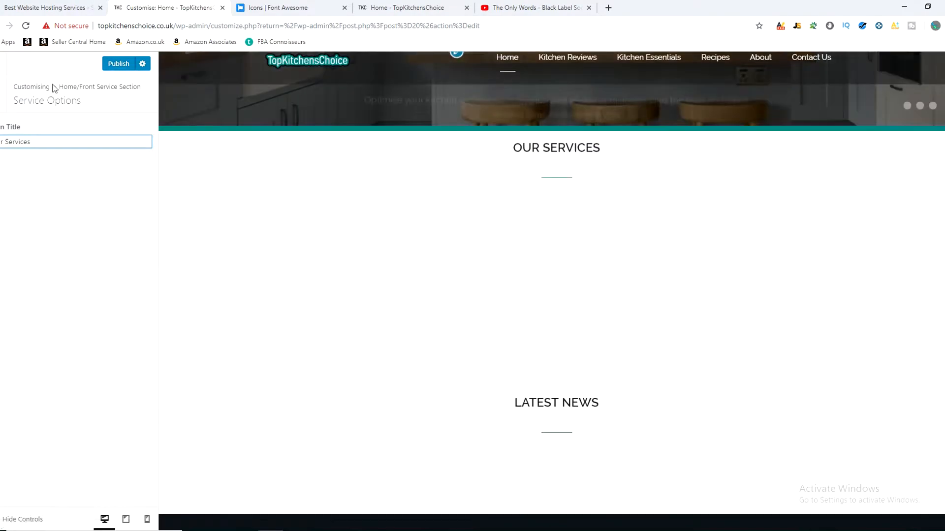
Step: Leave the service section, enable About in the Home/Front About Section and examine the added block in the home page preview
{"action": "left_click", "coordinate": [2, 95]}
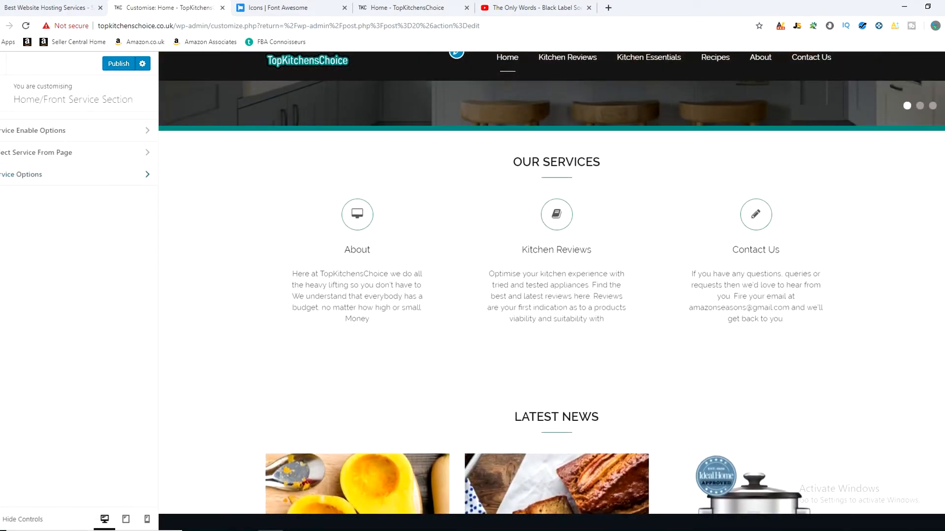
{"action": "left_click", "coordinate": [2, 95]}
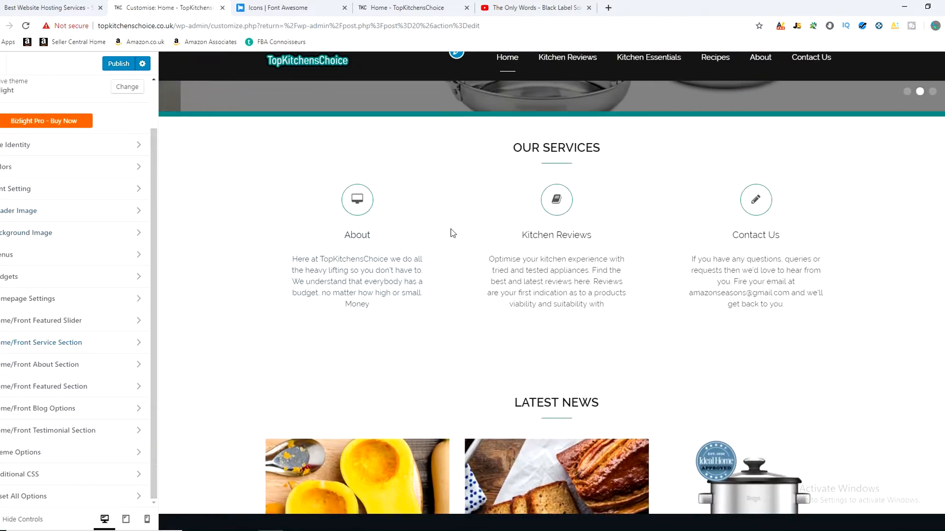
{"action": "scroll", "coordinate": [204, 343], "scroll_direction": "down", "scroll_amount": 4}
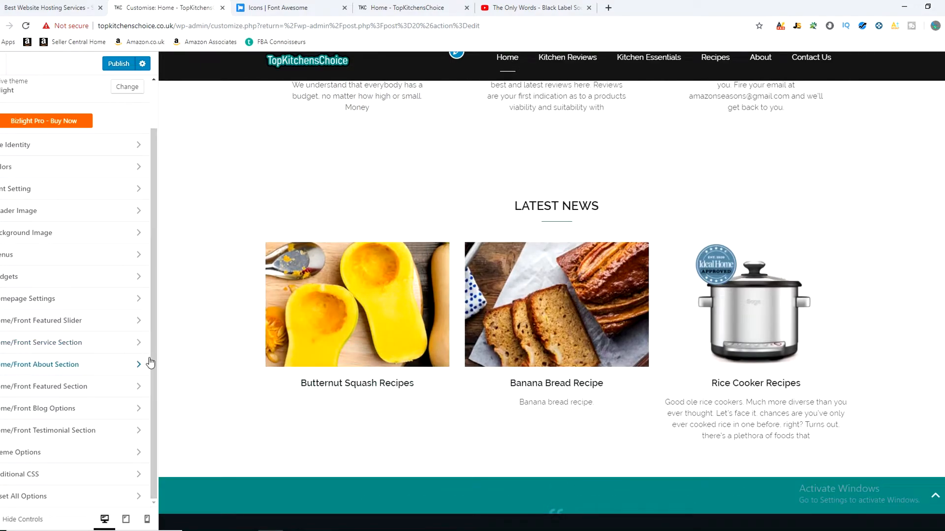
{"action": "left_click", "coordinate": [106, 367]}
{"action": "left_click", "coordinate": [63, 130]}
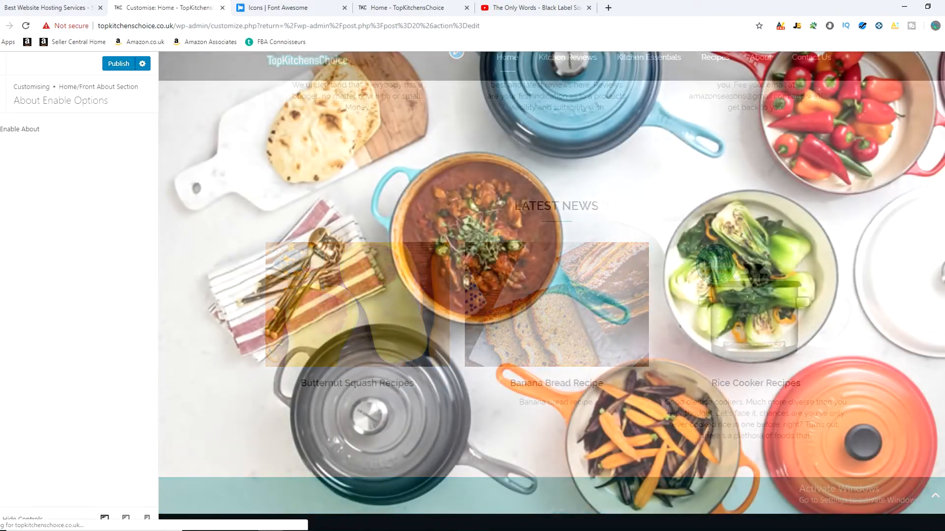
{"action": "scroll", "coordinate": [492, 286], "scroll_direction": "up", "scroll_amount": 3}
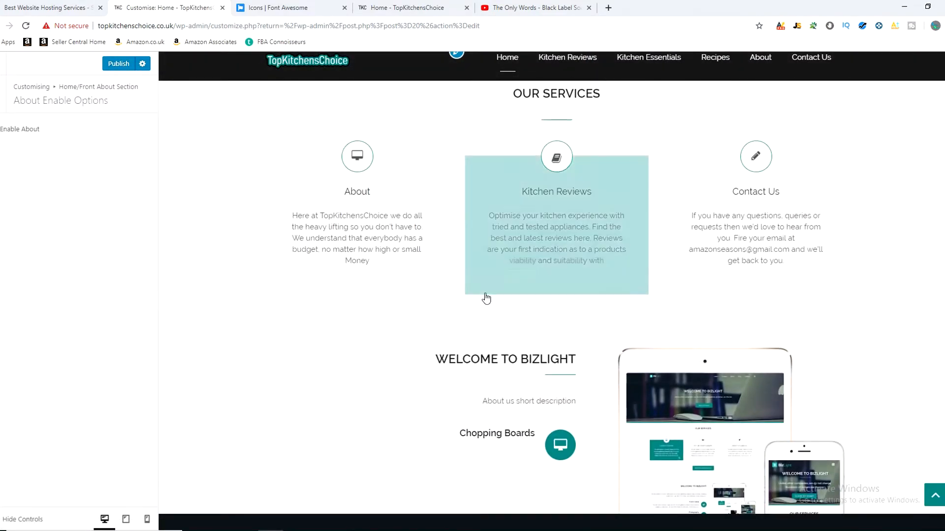
{"action": "scroll", "coordinate": [590, 320], "scroll_direction": "down", "scroll_amount": 4}
{"action": "scroll", "coordinate": [664, 296], "scroll_direction": "down", "scroll_amount": 3}
{"action": "scroll", "coordinate": [685, 250], "scroll_direction": "up", "scroll_amount": 3}
{"action": "scroll", "coordinate": [541, 275], "scroll_direction": "up", "scroll_amount": 3}
{"action": "scroll", "coordinate": [561, 384], "scroll_direction": "down", "scroll_amount": 2}
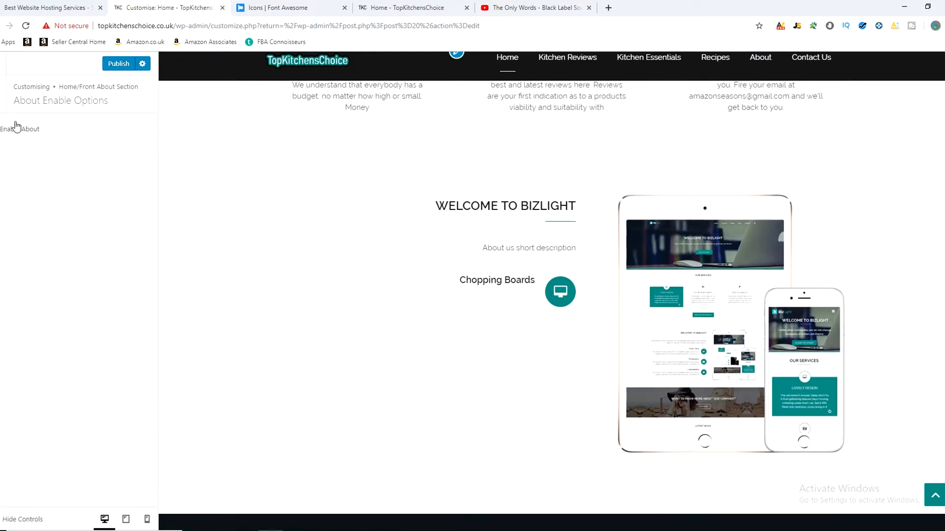
Step: Open the Select About From Page settings and examine the About 1 icon and available pages against the preview
{"action": "left_click", "coordinate": [2, 108]}
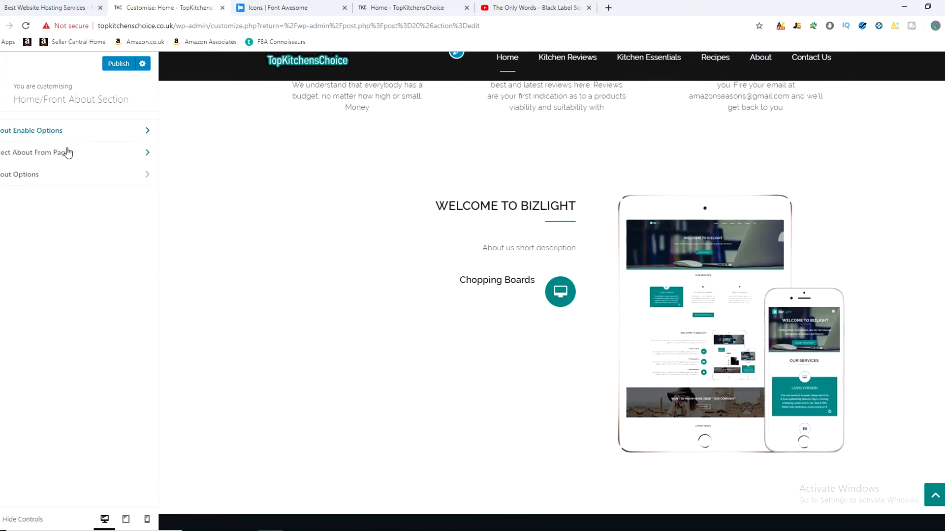
{"action": "left_click", "coordinate": [85, 152]}
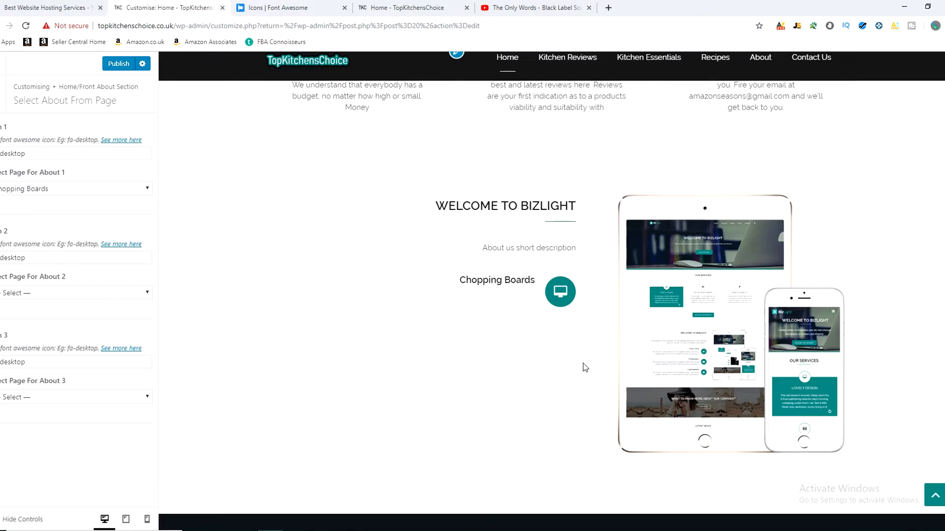
{"action": "scroll", "coordinate": [432, 291], "scroll_direction": "up", "scroll_amount": 8}
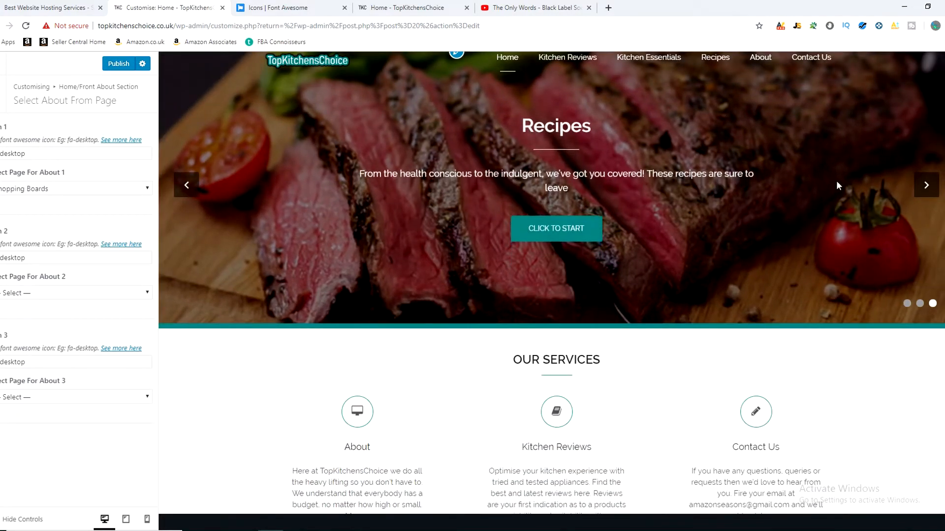
{"action": "scroll", "coordinate": [481, 276], "scroll_direction": "down", "scroll_amount": 3}
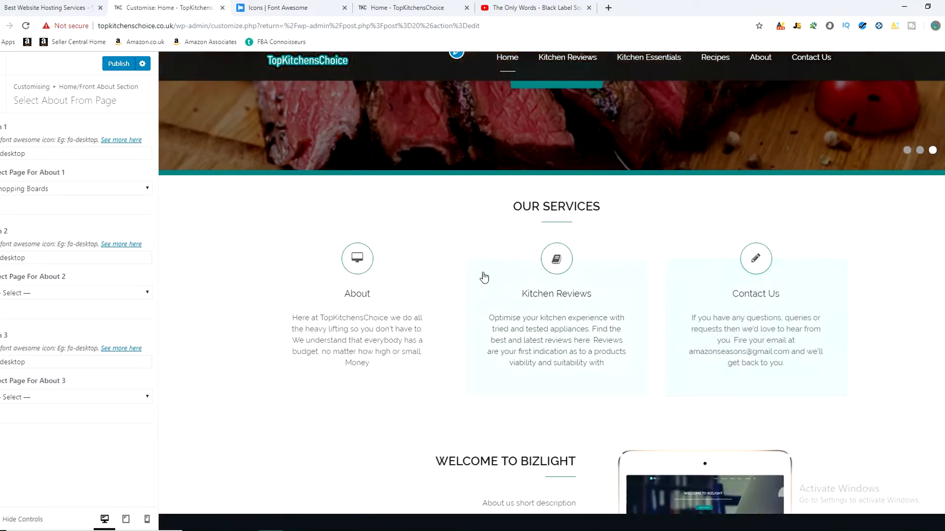
{"action": "scroll", "coordinate": [748, 318], "scroll_direction": "down", "scroll_amount": 5}
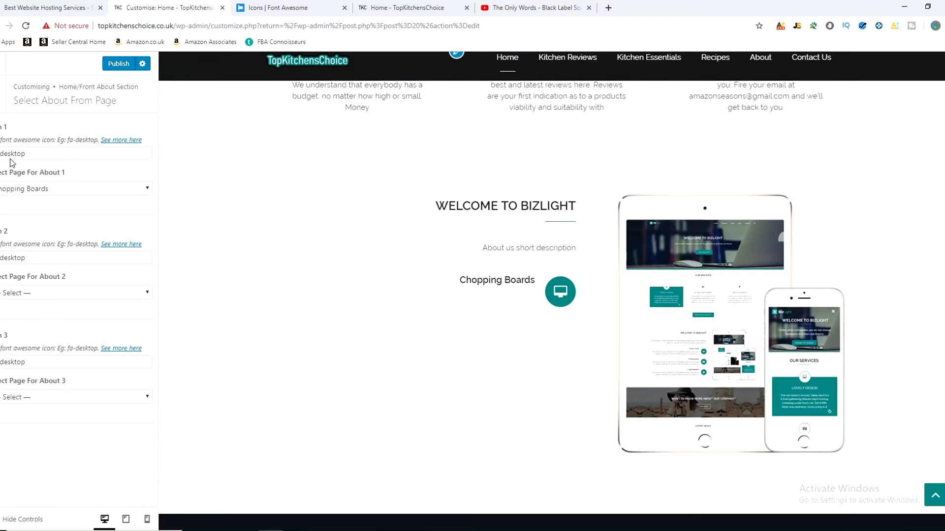
{"action": "left_click", "coordinate": [39, 156]}
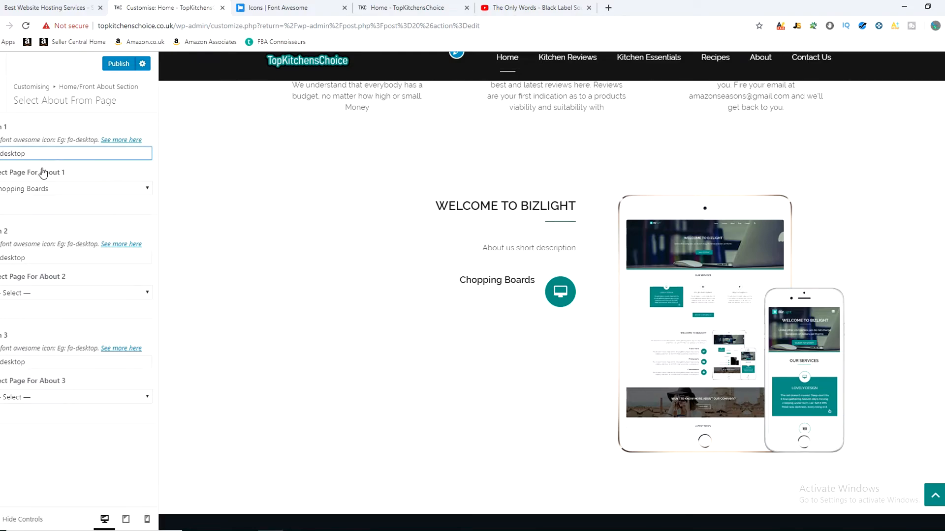
{"action": "left_click", "coordinate": [41, 189]}
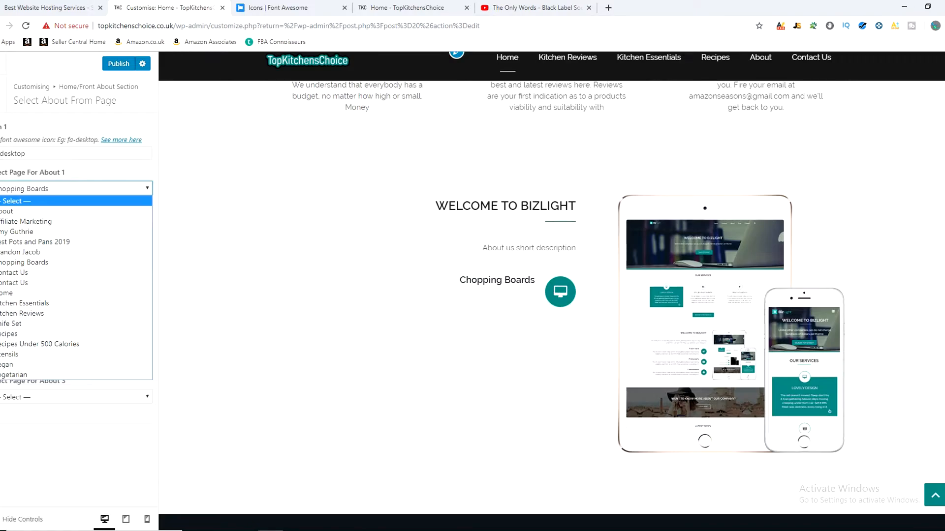
Step: Disable About in the About Enable Options and return to the Home/Front About Section overview
{"action": "left_click", "coordinate": [1, 94]}
{"action": "left_click", "coordinate": [49, 131]}
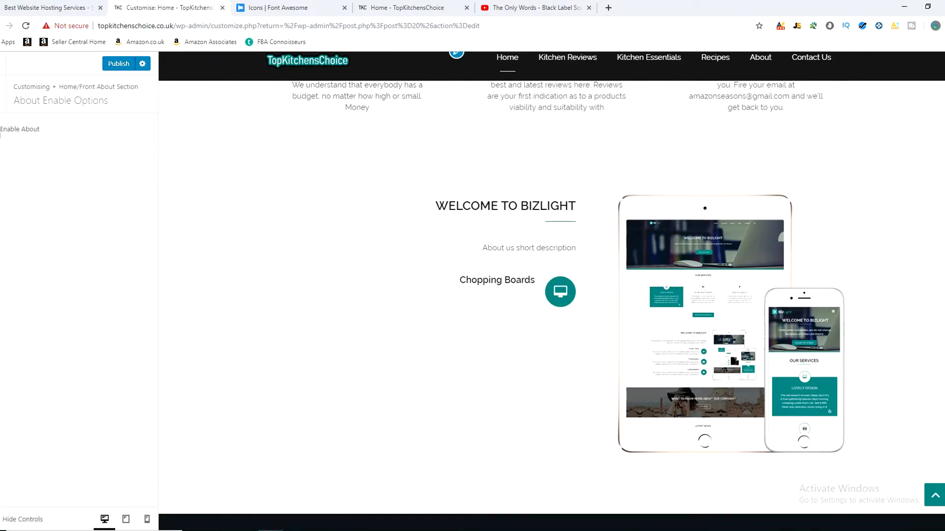
{"action": "left_click", "coordinate": [0, 133]}
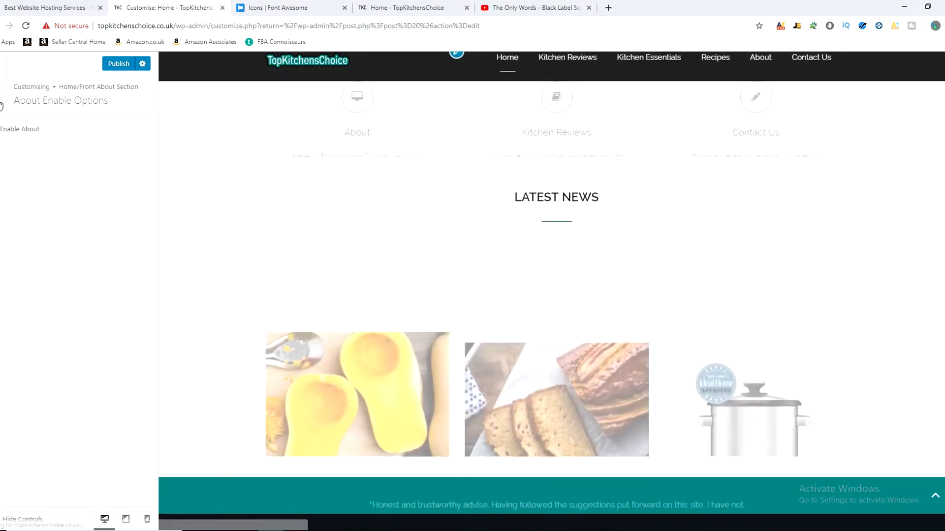
{"action": "left_click", "coordinate": [1, 106]}
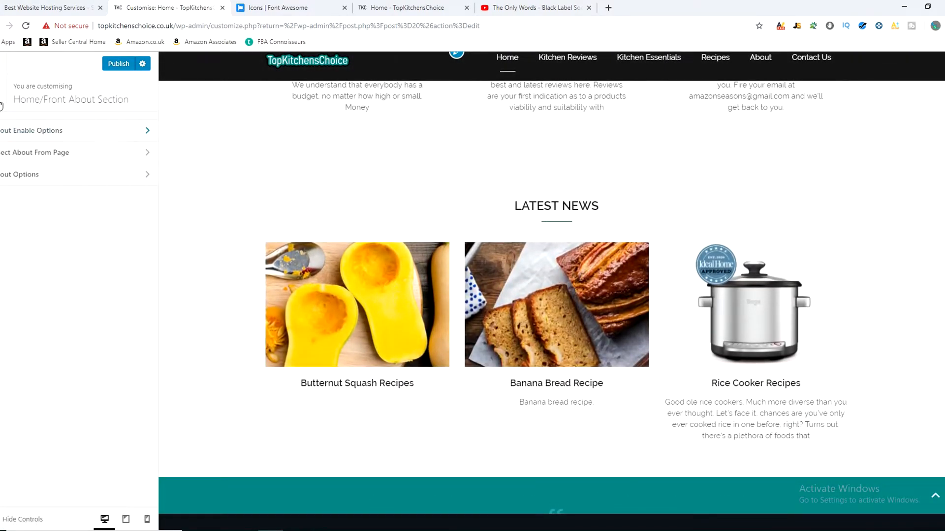
Step: Leave the about section, enable Home Featured in the Home/Front Featured Section and examine the banner in the home page preview
{"action": "left_click", "coordinate": [2, 105]}
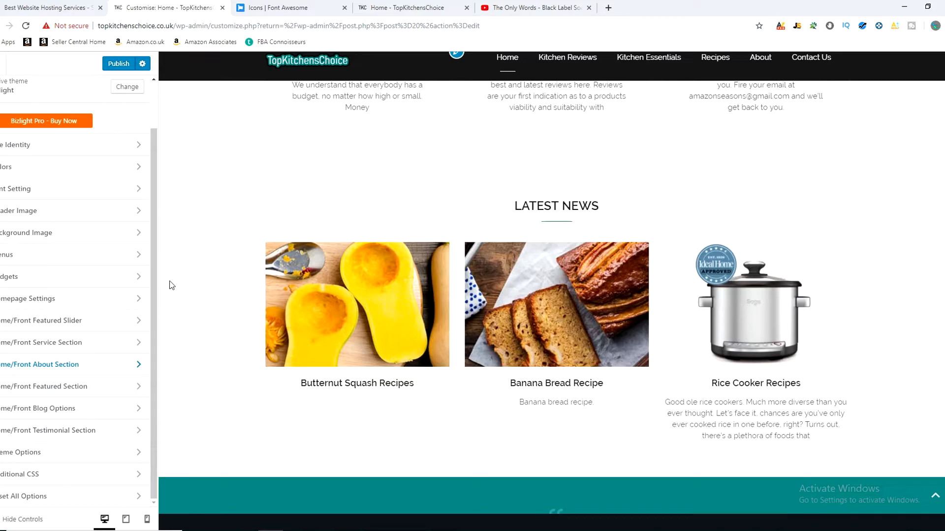
{"action": "left_click", "coordinate": [40, 390]}
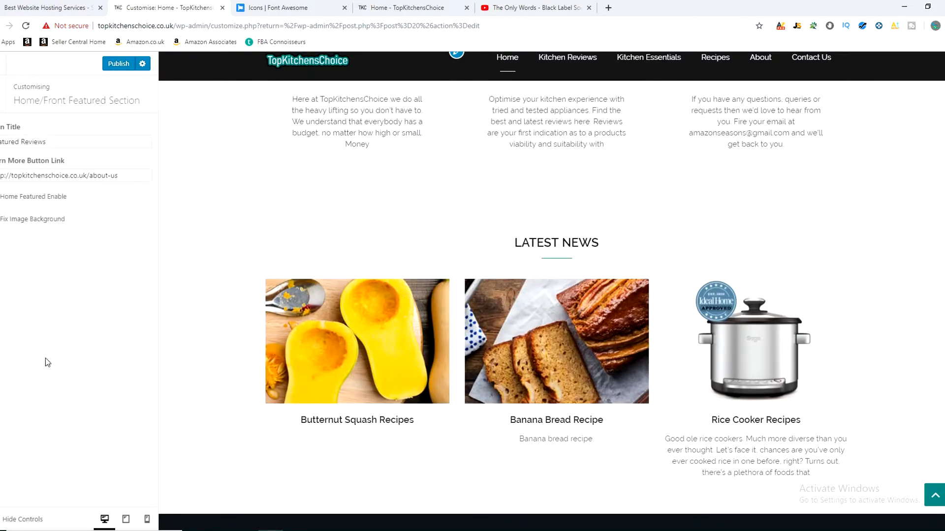
{"action": "left_click", "coordinate": [0, 197]}
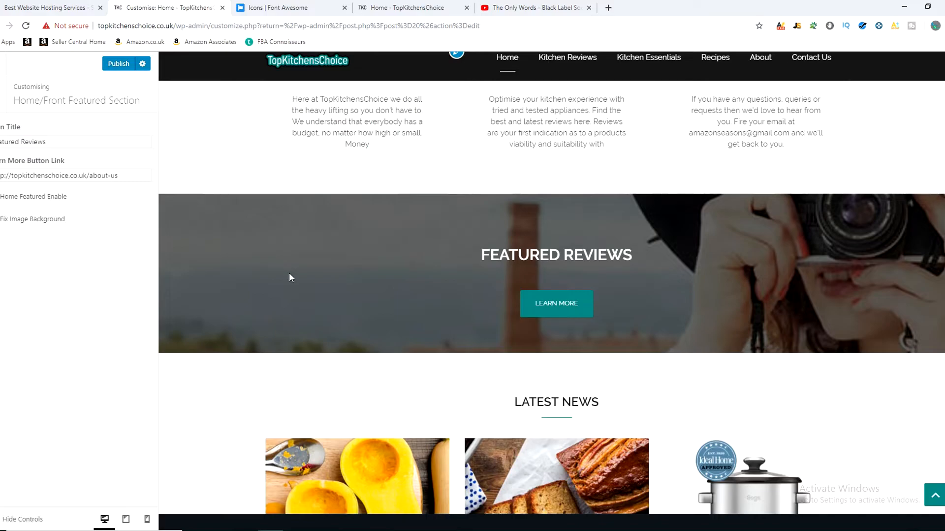
{"action": "scroll", "coordinate": [659, 244], "scroll_direction": "down", "scroll_amount": 3}
{"action": "scroll", "coordinate": [375, 239], "scroll_direction": "up", "scroll_amount": 2}
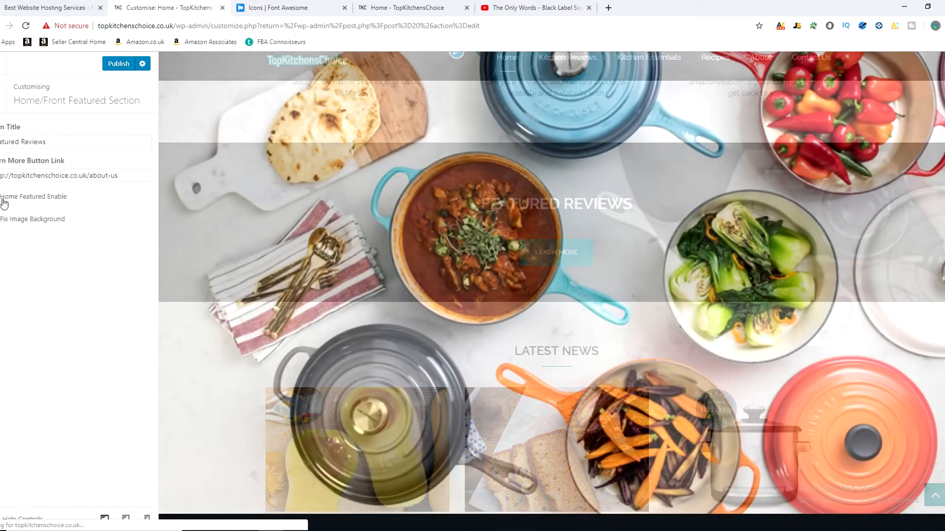
Step: Disable Home Featured and return to the main customiser overview
{"action": "left_click", "coordinate": [5, 197]}
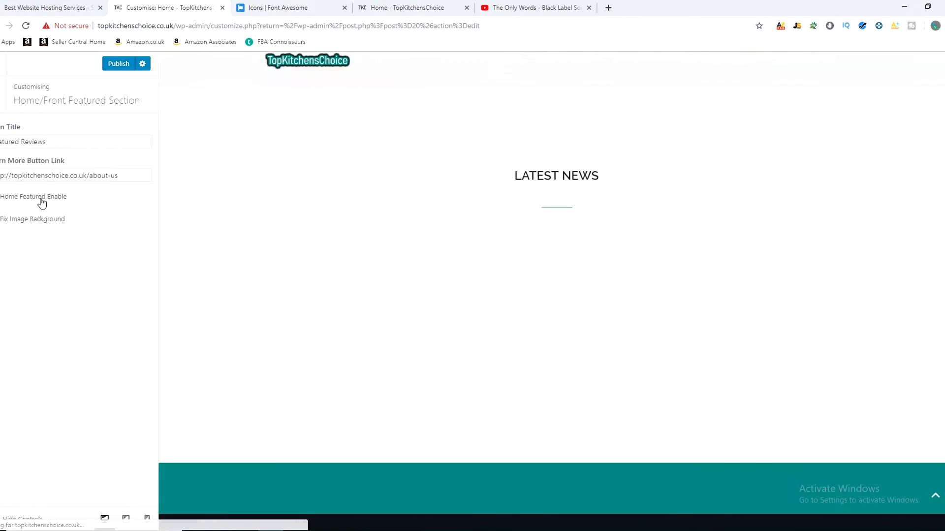
{"action": "left_click", "coordinate": [3, 98]}
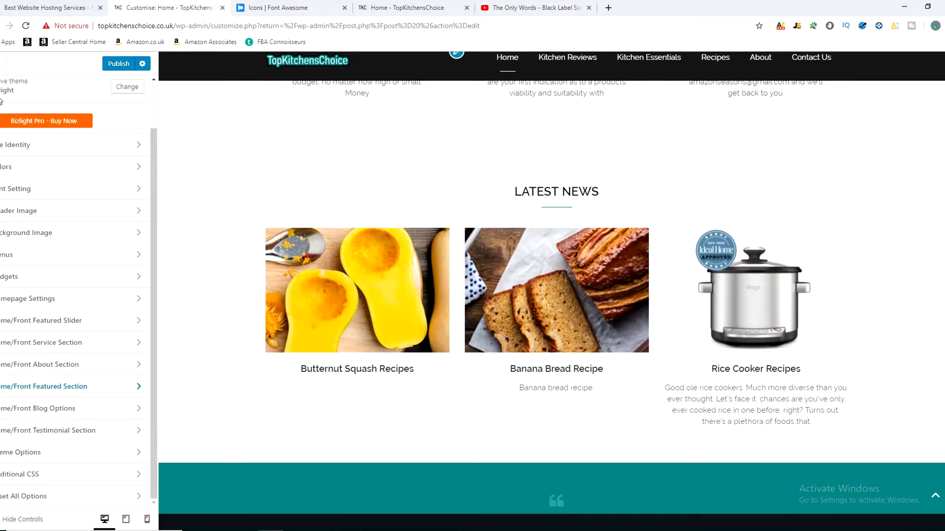
Step: Check the Home/Front Blog Options settings and publish the pending customiser changes instead of discarding them
{"action": "left_click", "coordinate": [69, 409]}
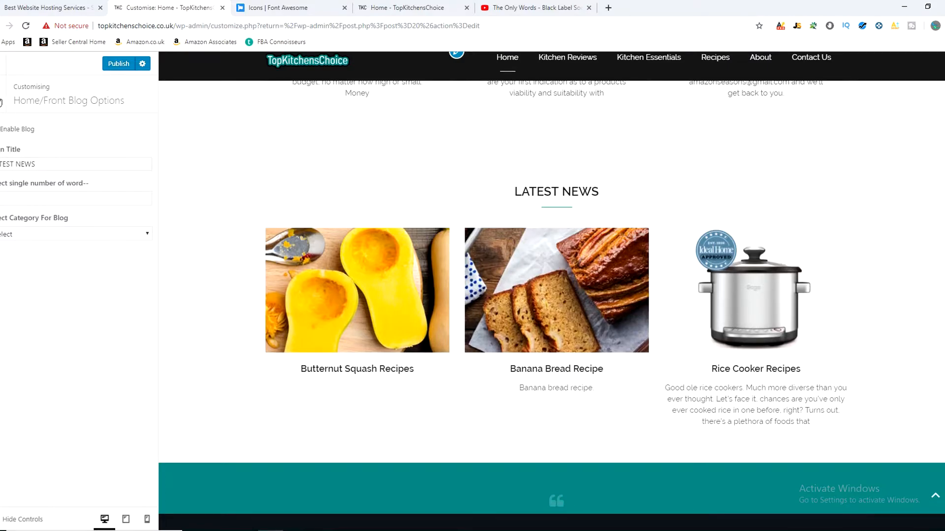
{"action": "left_click", "coordinate": [1, 102]}
{"action": "left_click", "coordinate": [2, 62]}
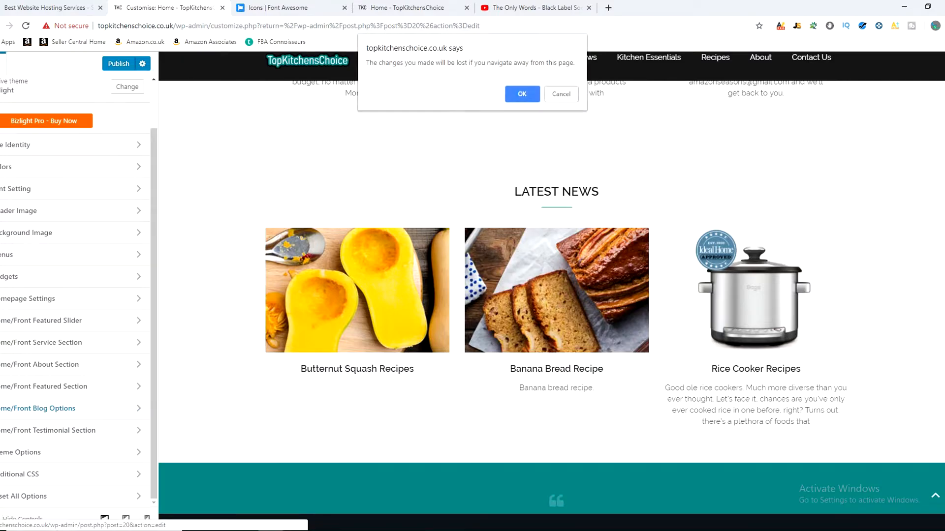
{"action": "left_click", "coordinate": [556, 95]}
{"action": "left_click", "coordinate": [120, 64]}
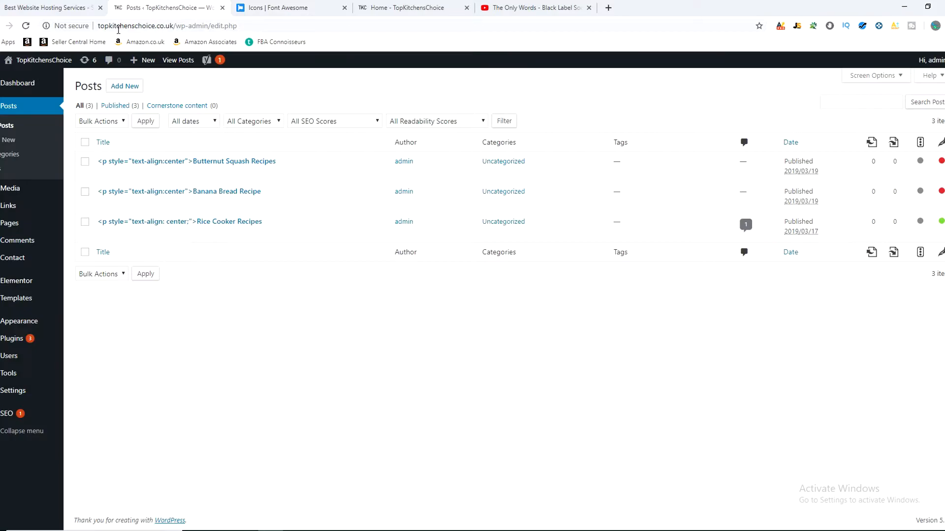
Step: Compare the Posts list with the live home page's Latest News section and examine the Kitchen Reviews submenu
{"action": "left_click", "coordinate": [393, 8]}
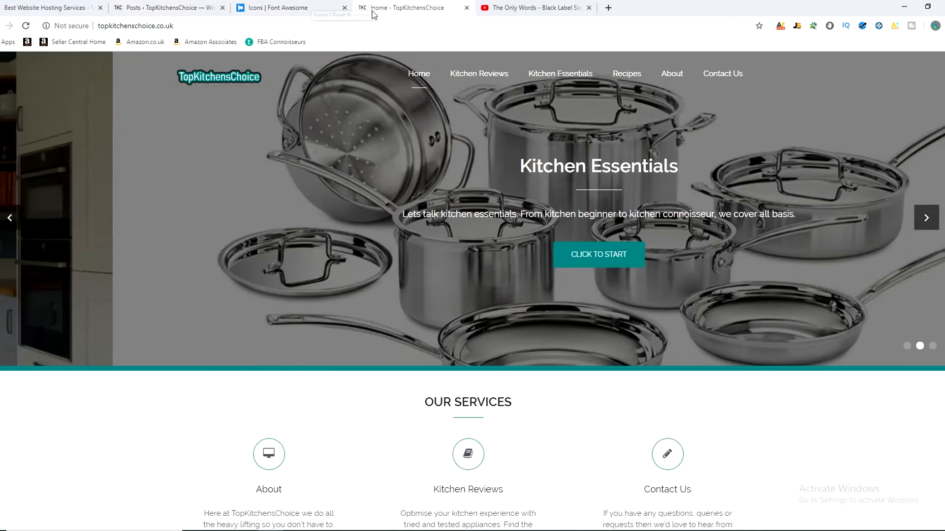
{"action": "scroll", "coordinate": [295, 320], "scroll_direction": "down", "scroll_amount": 10}
{"action": "scroll", "coordinate": [268, 356], "scroll_direction": "up", "scroll_amount": 3}
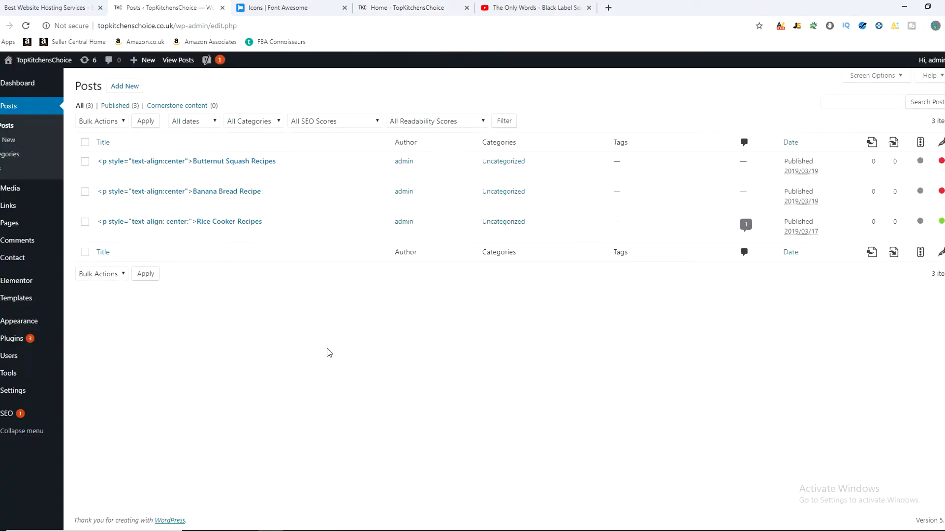
{"action": "left_click", "coordinate": [404, 6]}
{"action": "mouse_move", "coordinate": [485, 79]}
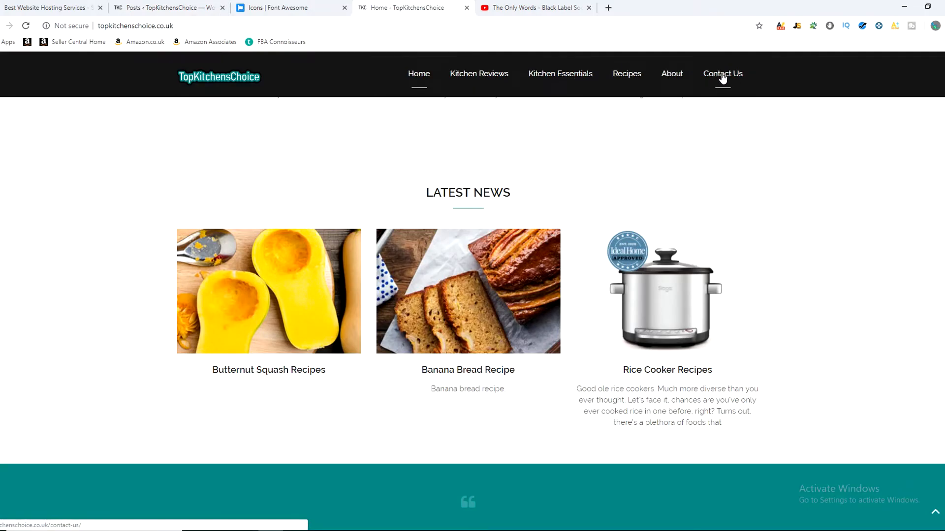
{"action": "mouse_move", "coordinate": [452, 76]}
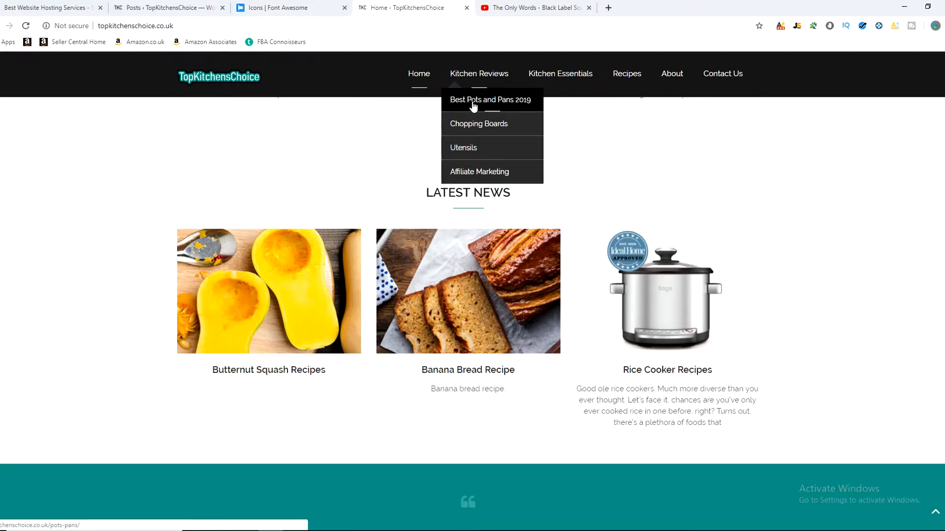
Step: Return to the customiser, open the Home/Front Testimonial Section and examine the Testimonial Enable Options
{"action": "left_click", "coordinate": [162, 8]}
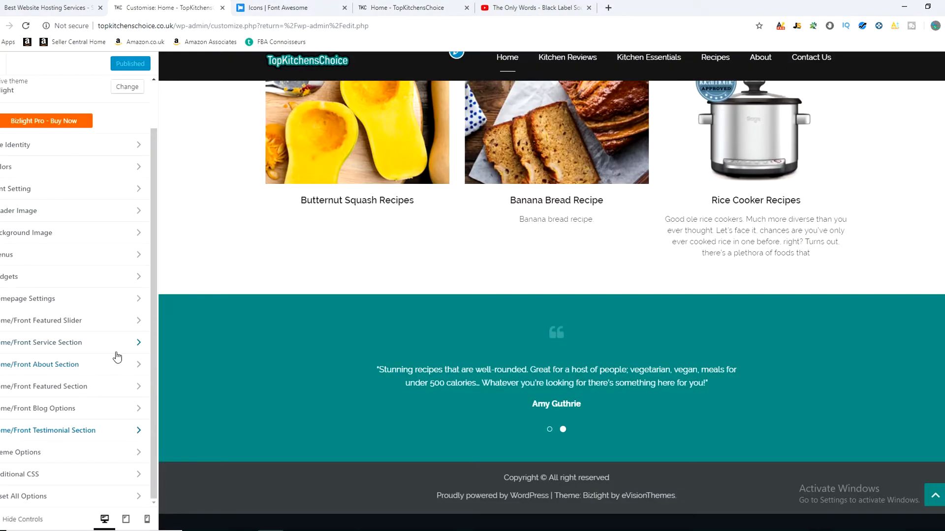
{"action": "left_click_drag", "start_coordinate": [157, 333], "coordinate": [181, 341]}
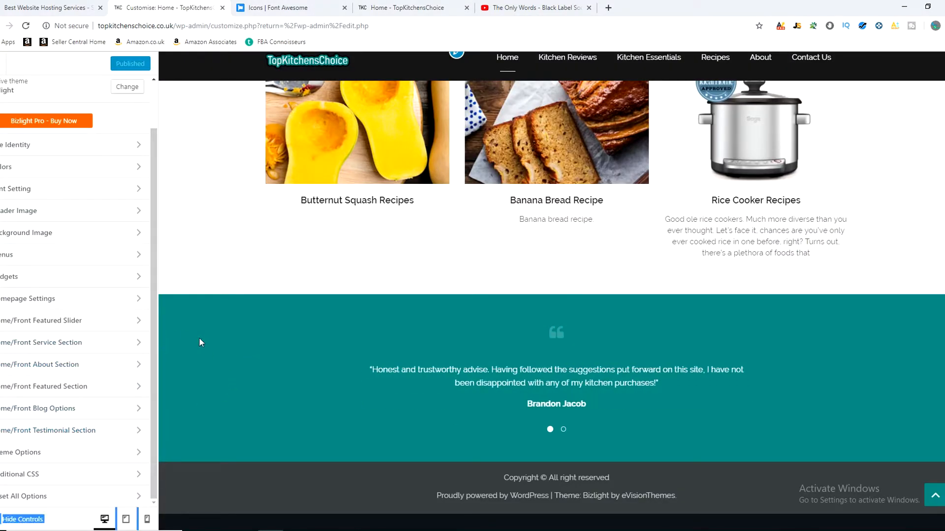
{"action": "left_click", "coordinate": [159, 388]}
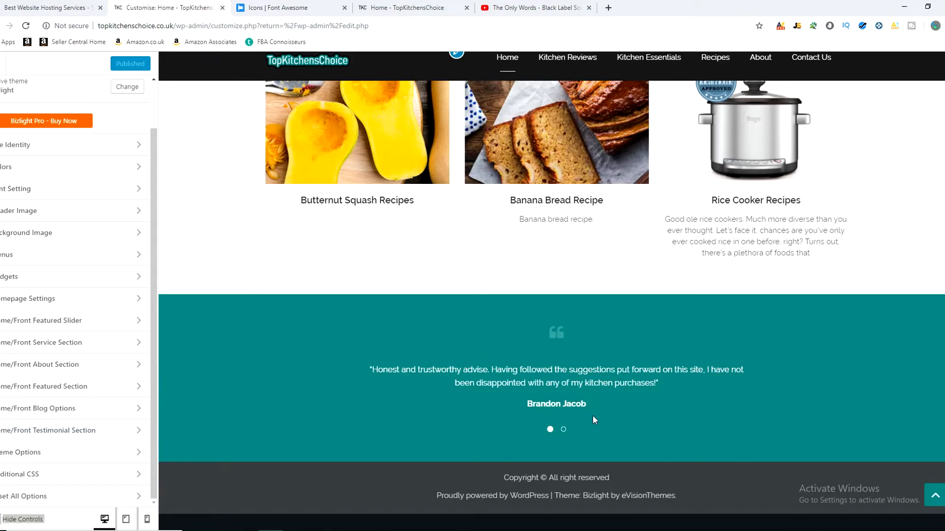
{"action": "left_click", "coordinate": [67, 429]}
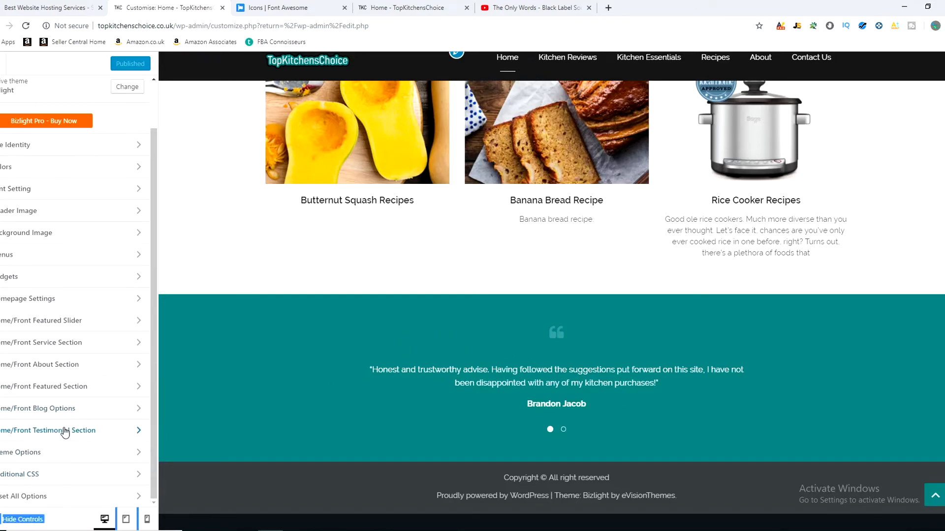
{"action": "left_click", "coordinate": [70, 133]}
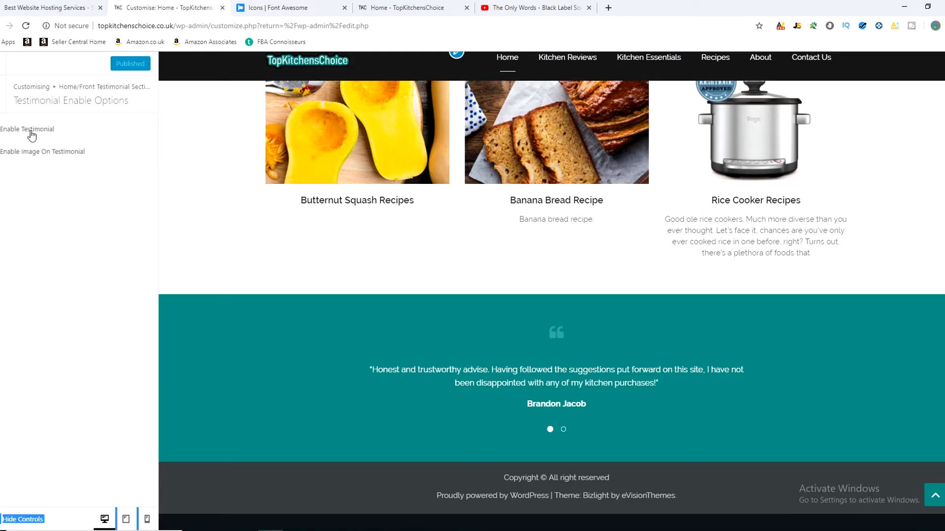
{"action": "left_click", "coordinate": [3, 106]}
Step: Open Select Testimonial From Page and examine the pages available for Testimonial 1 against the testimonials in the preview
{"action": "left_click", "coordinate": [49, 154]}
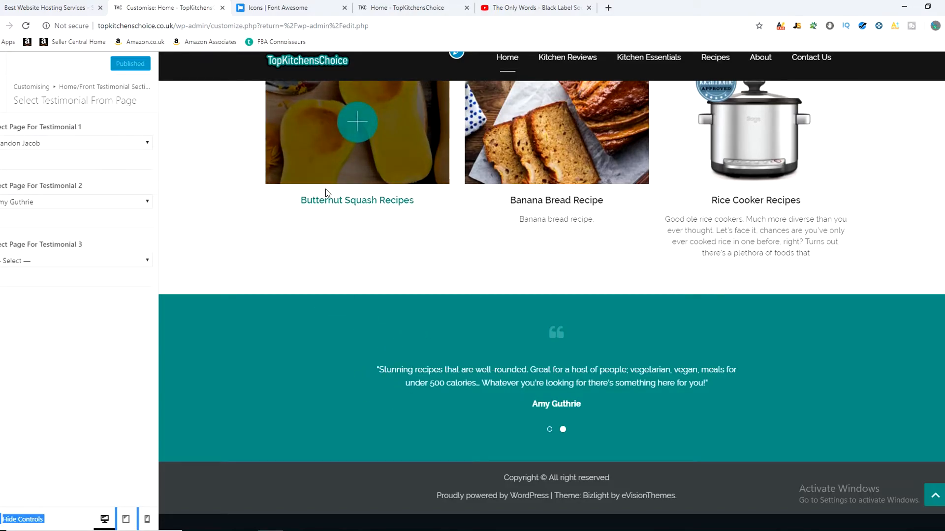
{"action": "left_click", "coordinate": [88, 143]}
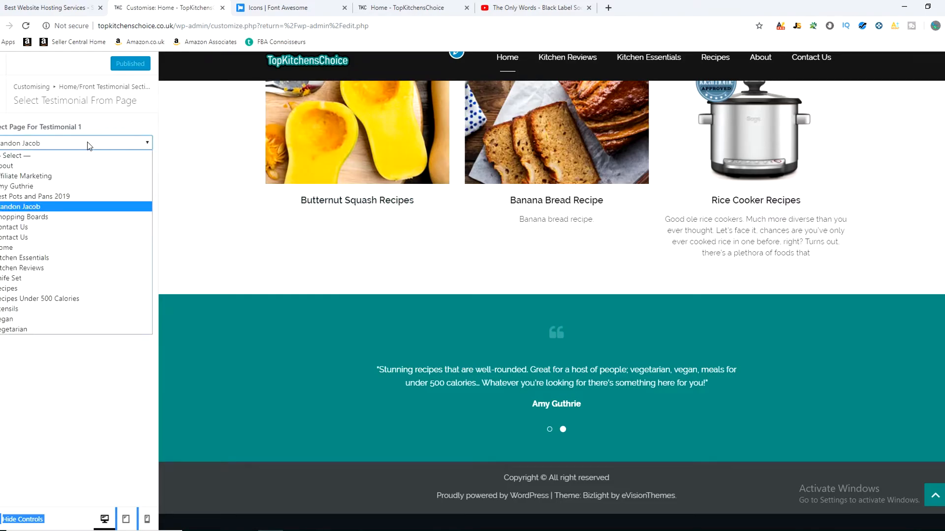
{"action": "left_click", "coordinate": [218, 257]}
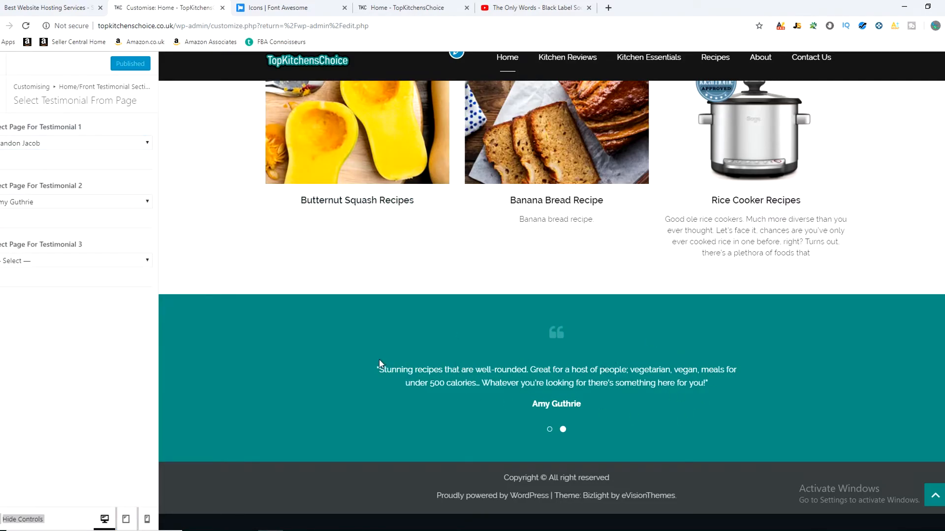
{"action": "left_click", "coordinate": [674, 391]}
{"action": "left_click_drag", "start_coordinate": [532, 405], "coordinate": [583, 404]}
{"action": "left_click", "coordinate": [585, 403]}
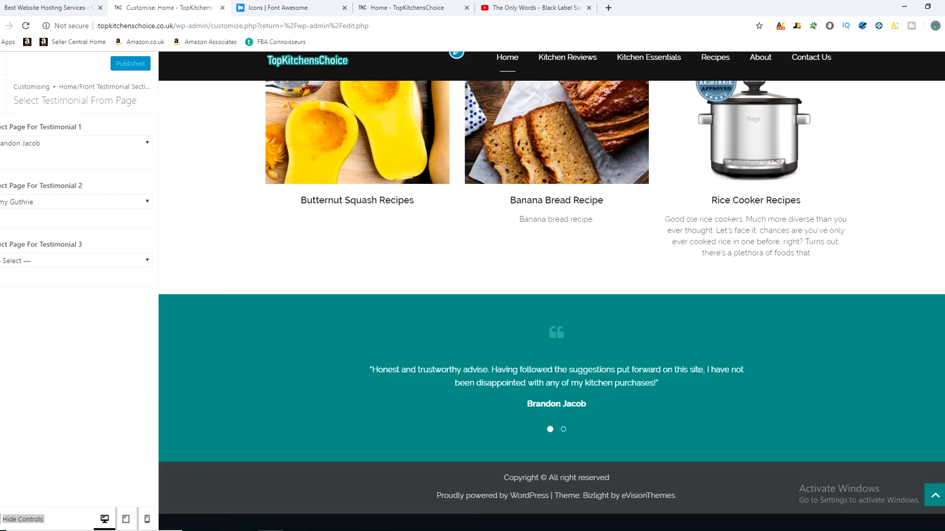
{"action": "left_click_drag", "start_coordinate": [366, 361], "coordinate": [628, 389]}
Step: Leave the testimonial settings and close the customiser to return to the WordPress dashboard
{"action": "left_click", "coordinate": [2, 97]}
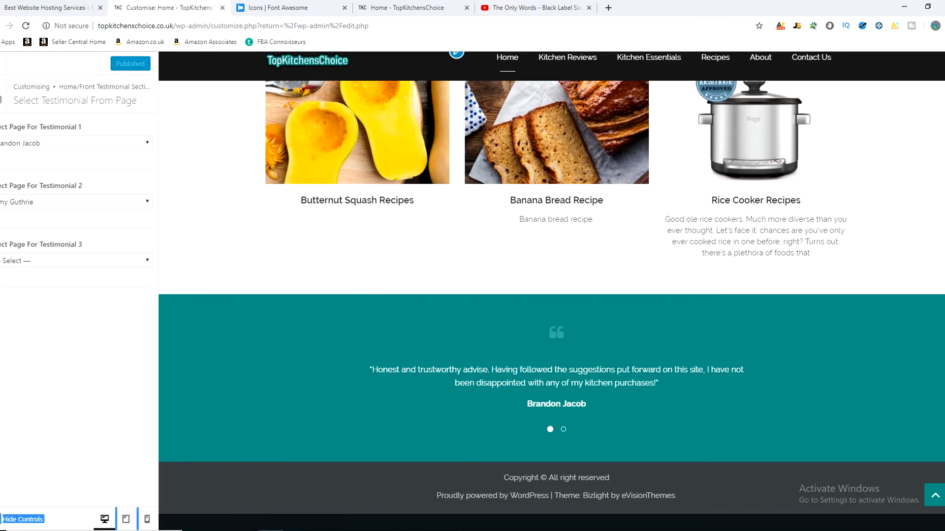
{"action": "left_click", "coordinate": [2, 97]}
{"action": "left_click_drag", "start_coordinate": [156, 335], "coordinate": [158, 262]}
{"action": "left_click", "coordinate": [240, 343]}
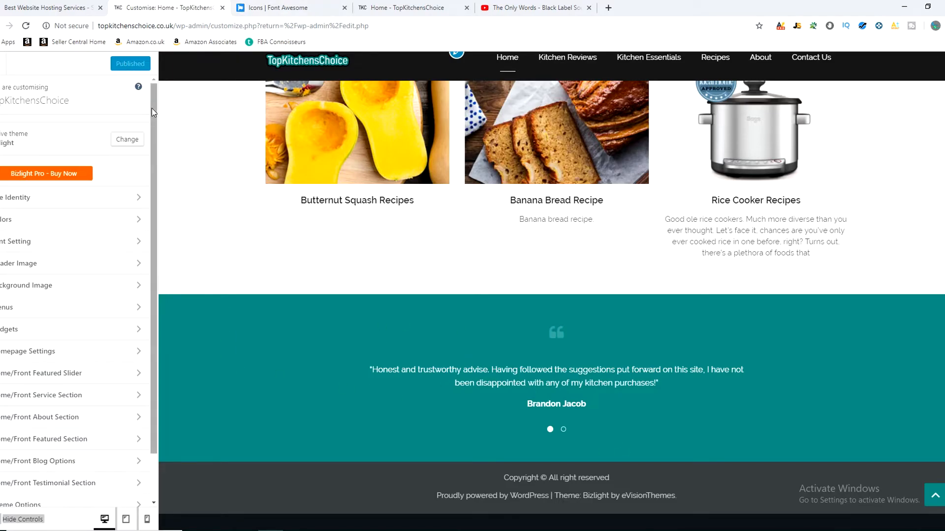
{"action": "left_click", "coordinate": [1, 70]}
{"action": "left_click", "coordinate": [1, 71]}
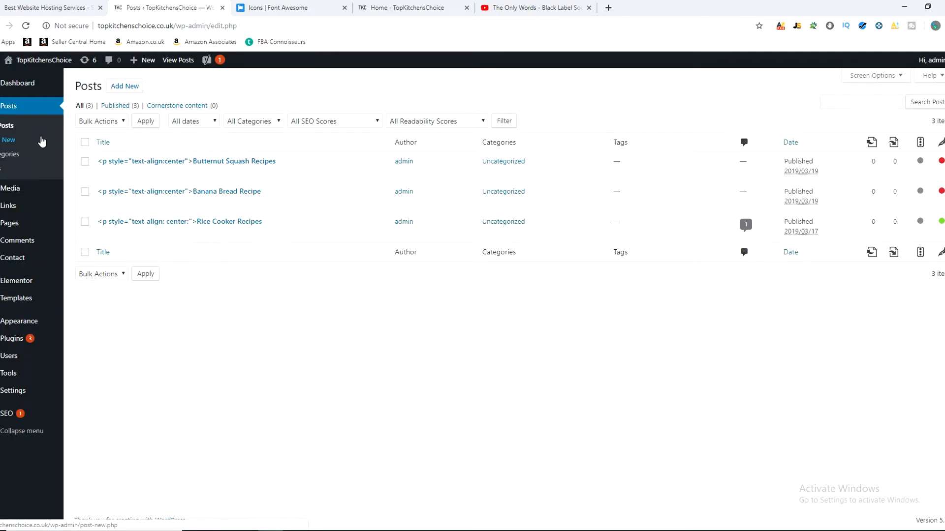
Step: Open the list of all pages and open the Knife Set page for editing
{"action": "left_click", "coordinate": [15, 229]}
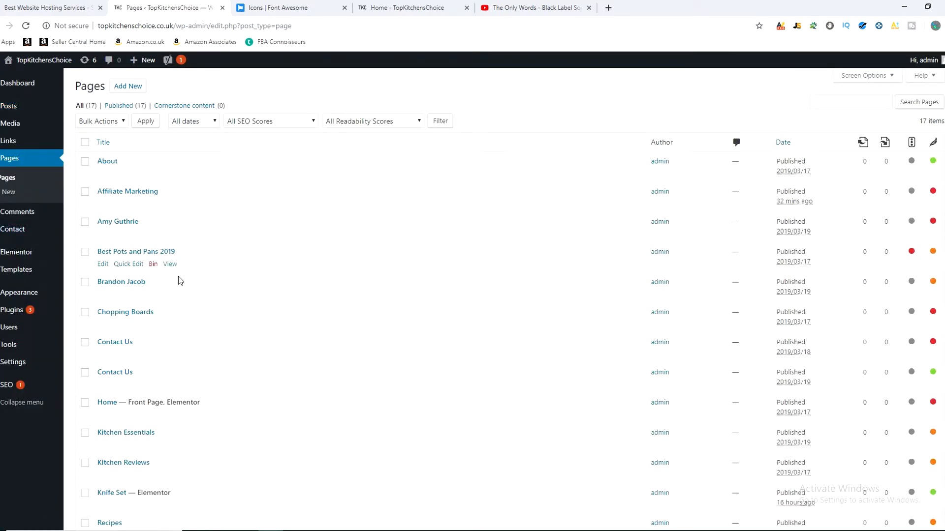
{"action": "scroll", "coordinate": [178, 278], "scroll_direction": "down", "scroll_amount": 1}
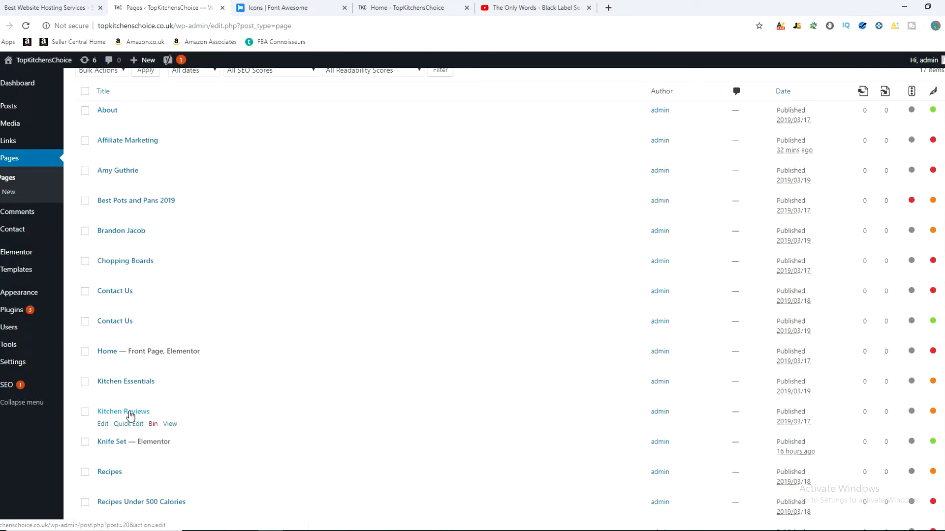
{"action": "scroll", "coordinate": [216, 339], "scroll_direction": "down", "scroll_amount": 3}
{"action": "left_click", "coordinate": [114, 278]}
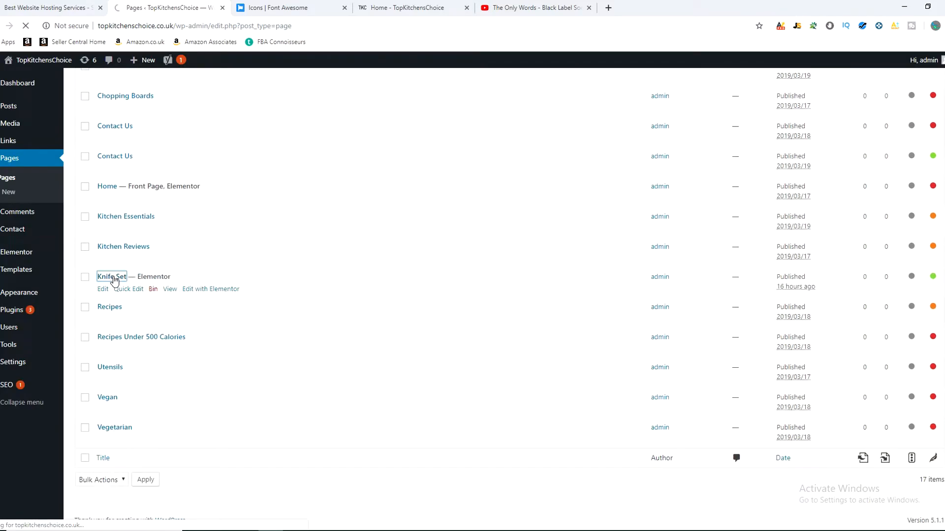
Step: Open the live Knife Set page under Kitchen Essentials, review its layout and follow the Amazon link on the knife set picture
{"action": "left_click", "coordinate": [392, 8]}
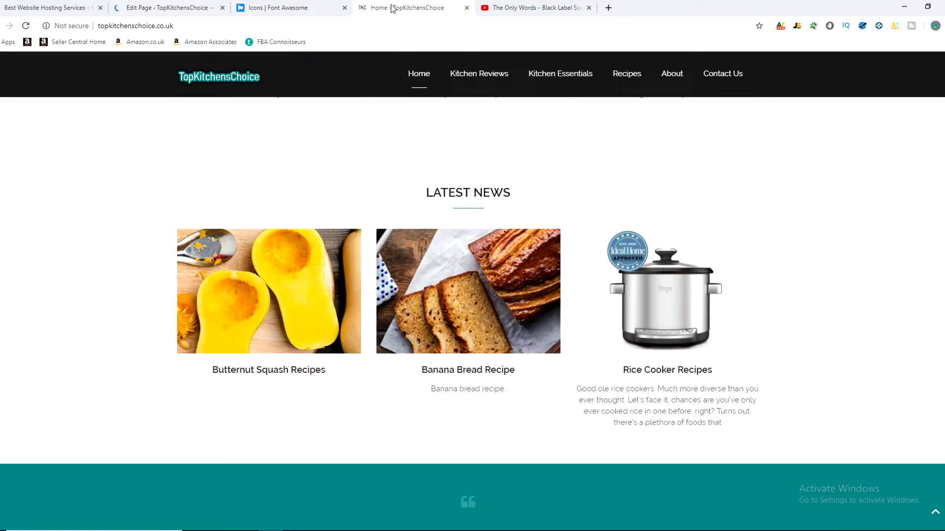
{"action": "mouse_move", "coordinate": [541, 85]}
{"action": "left_click", "coordinate": [556, 101]}
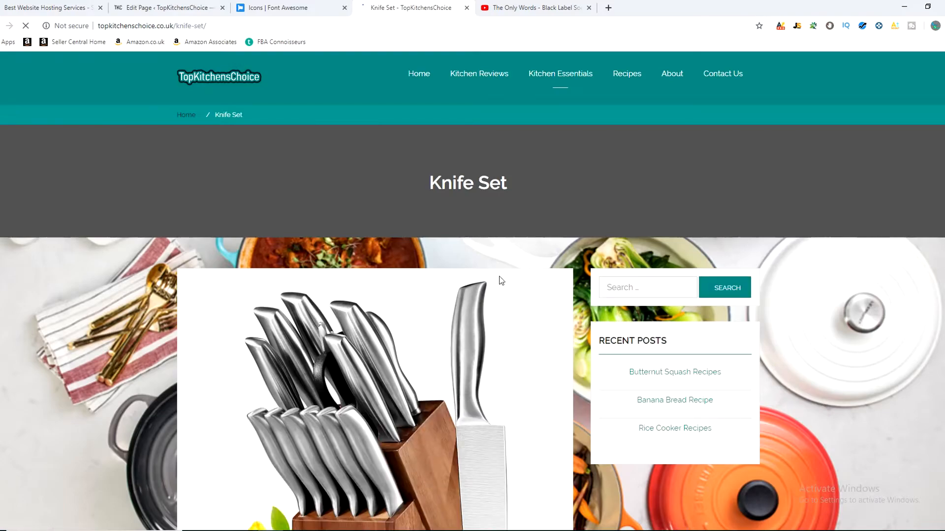
{"action": "scroll", "coordinate": [499, 296], "scroll_direction": "down", "scroll_amount": 5}
{"action": "scroll", "coordinate": [503, 322], "scroll_direction": "down", "scroll_amount": 13}
{"action": "scroll", "coordinate": [399, 310], "scroll_direction": "up", "scroll_amount": 4}
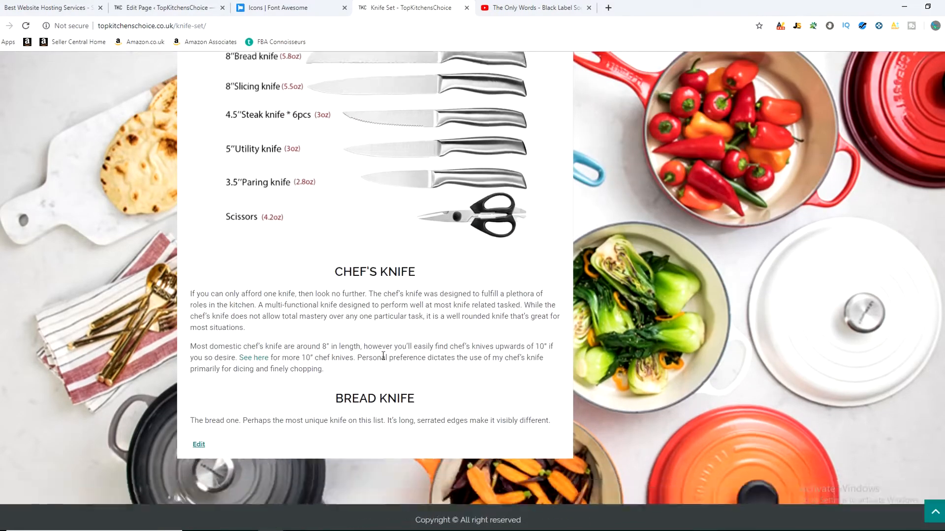
{"action": "scroll", "coordinate": [391, 378], "scroll_direction": "down", "scroll_amount": 4}
{"action": "scroll", "coordinate": [396, 320], "scroll_direction": "up", "scroll_amount": 4}
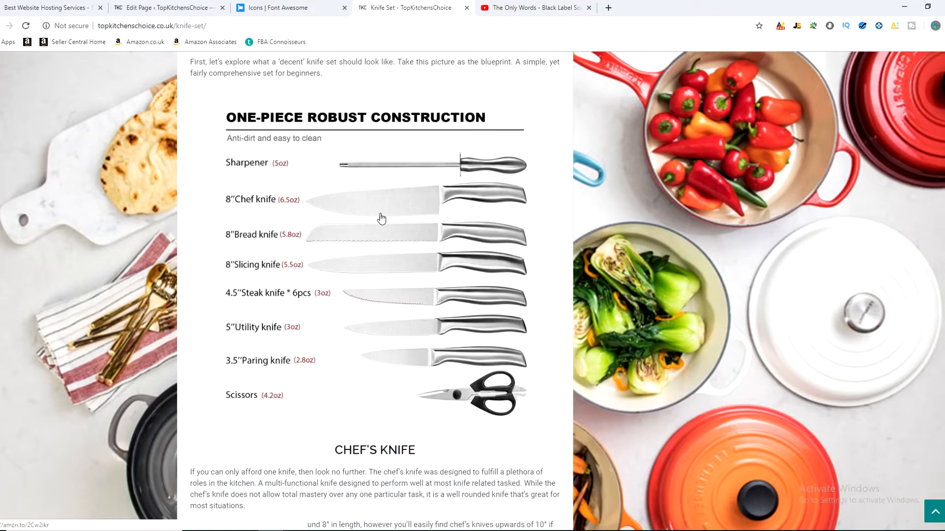
{"action": "scroll", "coordinate": [478, 230], "scroll_direction": "up", "scroll_amount": 10}
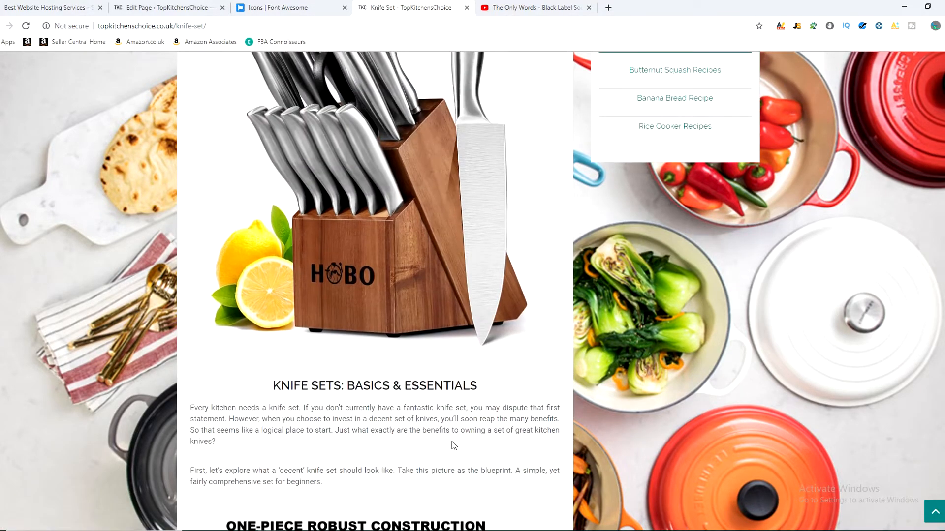
{"action": "scroll", "coordinate": [451, 441], "scroll_direction": "down", "scroll_amount": 10}
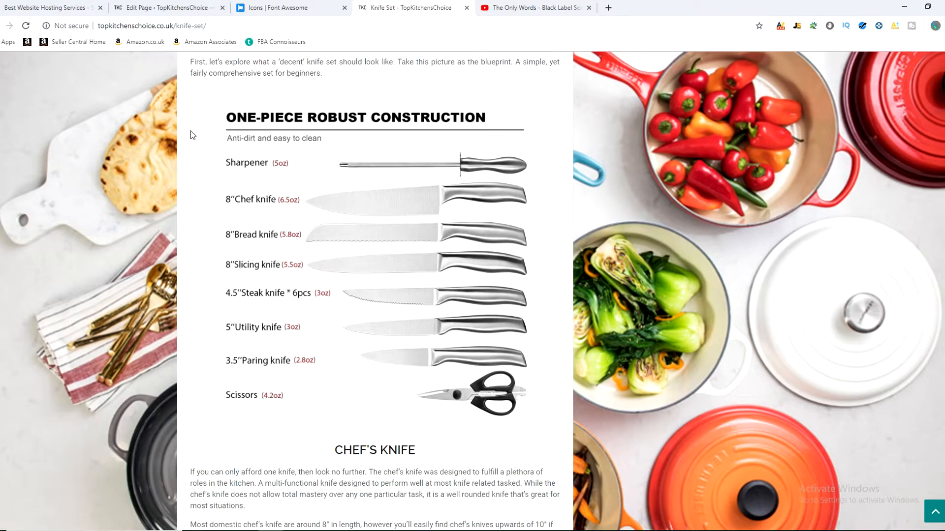
{"action": "left_click", "coordinate": [340, 271]}
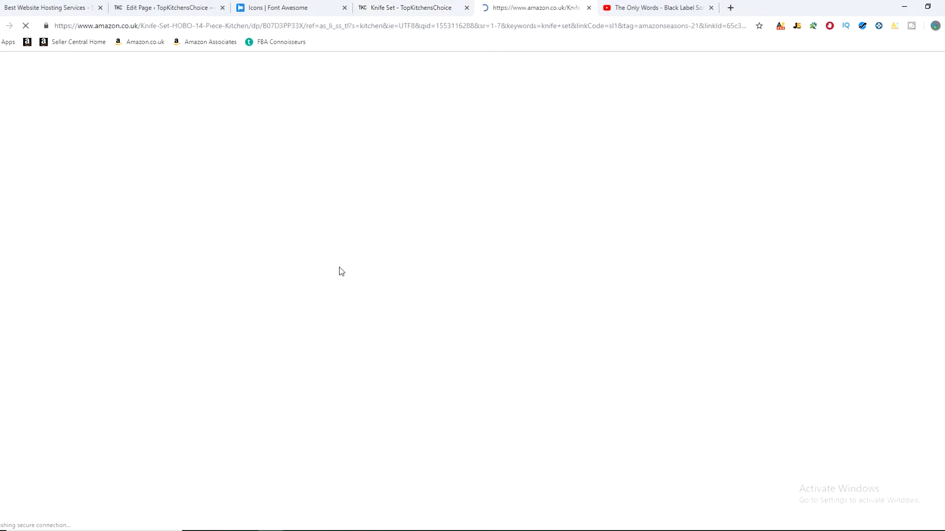
Step: Compare the linked Amazon knife set listing with the live page's picture and examine the affiliate tag in the product URL
{"action": "left_click", "coordinate": [397, 3]}
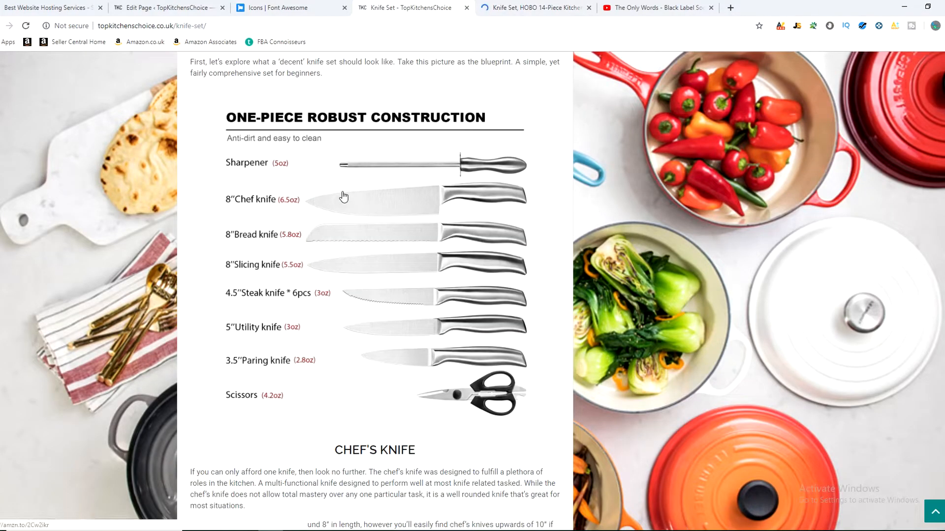
{"action": "left_click", "coordinate": [511, 5]}
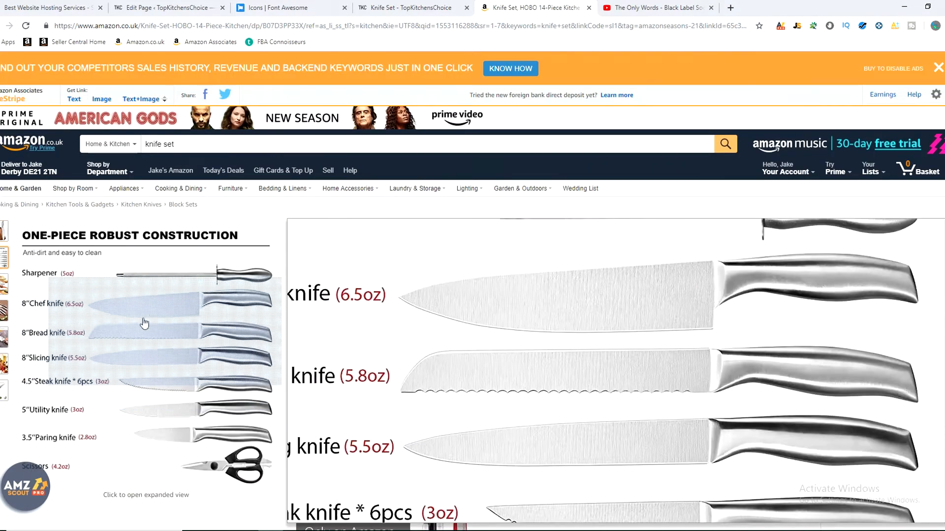
{"action": "left_click", "coordinate": [409, 8]}
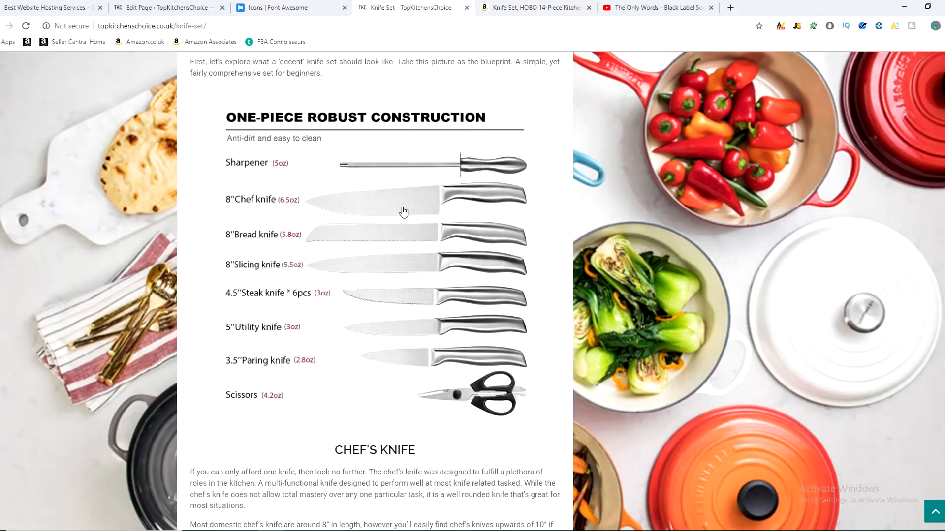
{"action": "left_click", "coordinate": [532, 6]}
{"action": "left_click_drag", "start_coordinate": [624, 27], "coordinate": [700, 28]}
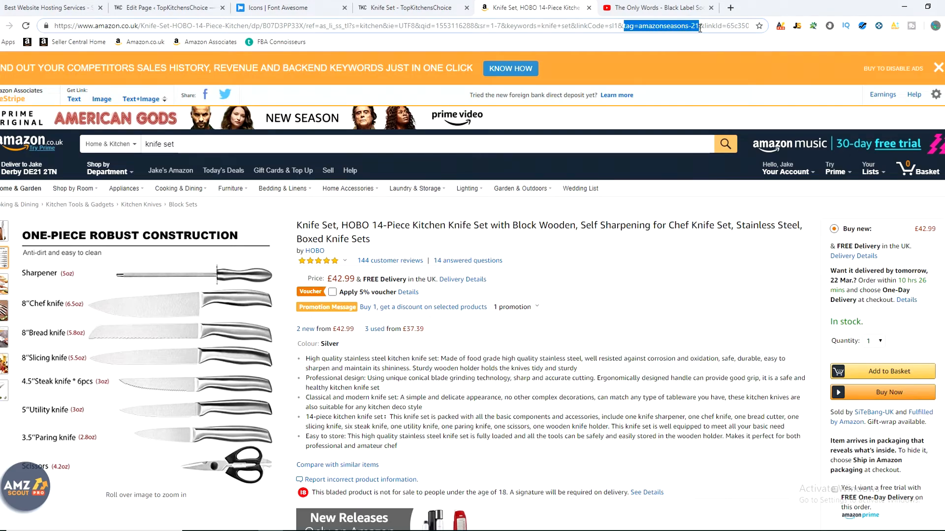
{"action": "left_click", "coordinate": [653, 30]}
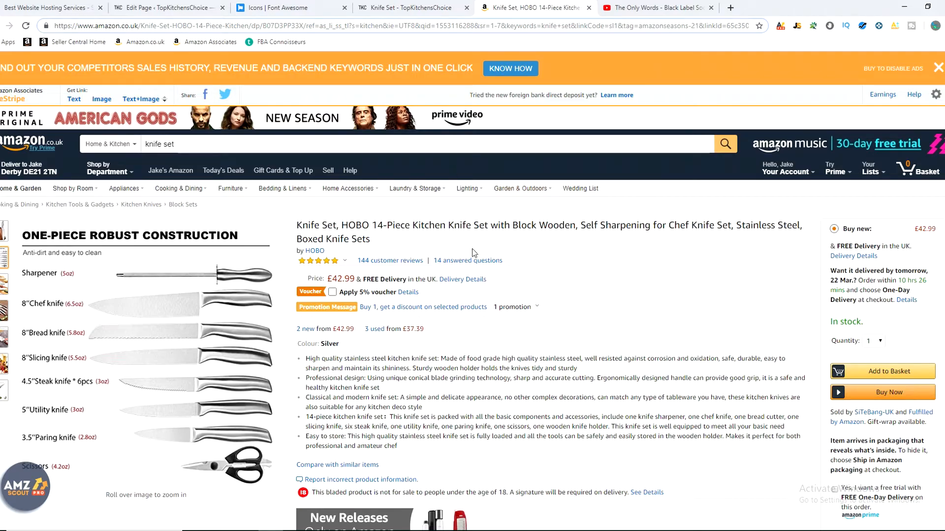
{"action": "left_click_drag", "start_coordinate": [617, 27], "coordinate": [688, 28]}
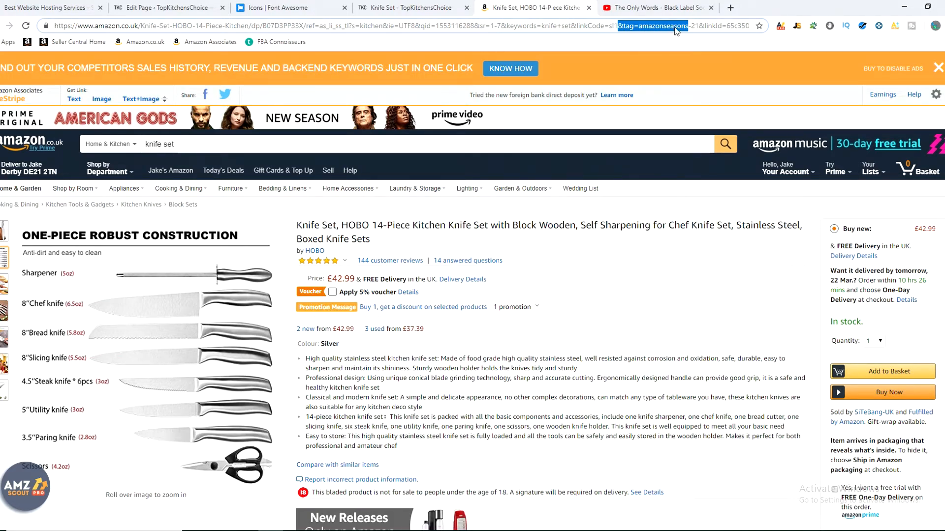
{"action": "left_click", "coordinate": [542, 249]}
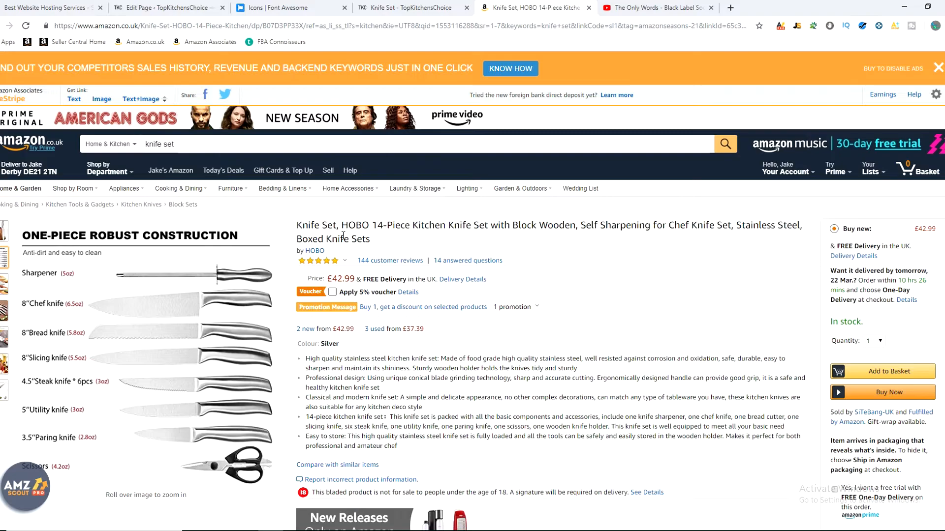
Step: Work out the commission on the knife set's price by entering 7% of 43 as a browser calculation, and close the Amazon page
{"action": "left_click_drag", "start_coordinate": [328, 279], "coordinate": [355, 279]}
{"action": "left_click", "coordinate": [530, 27]}
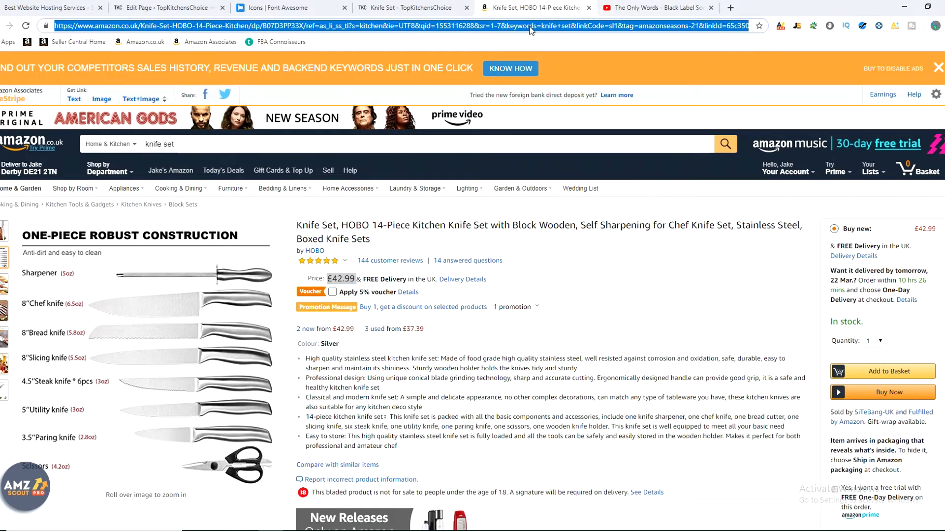
{"action": "type", "text": "7"}
{"action": "key", "text": "Escape"}
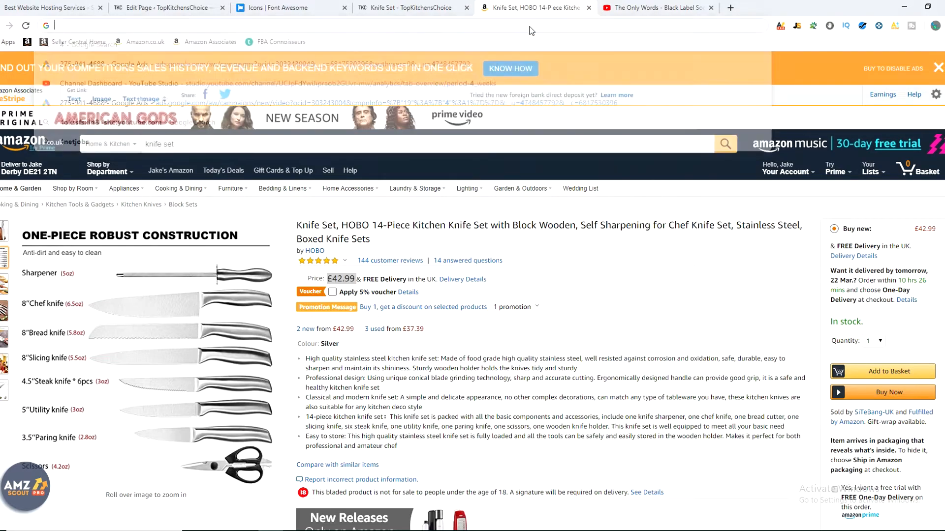
{"action": "type", "text": "7% "}
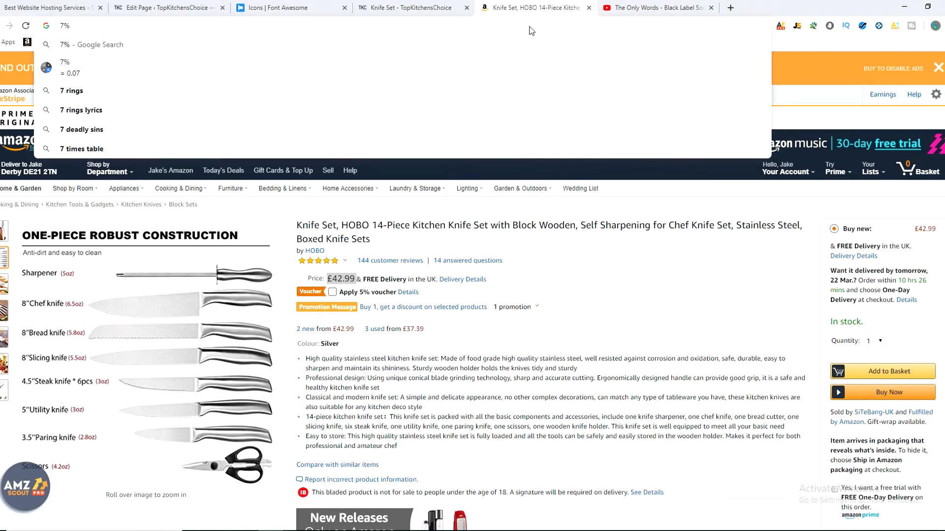
{"action": "type", "text": "of 43"}
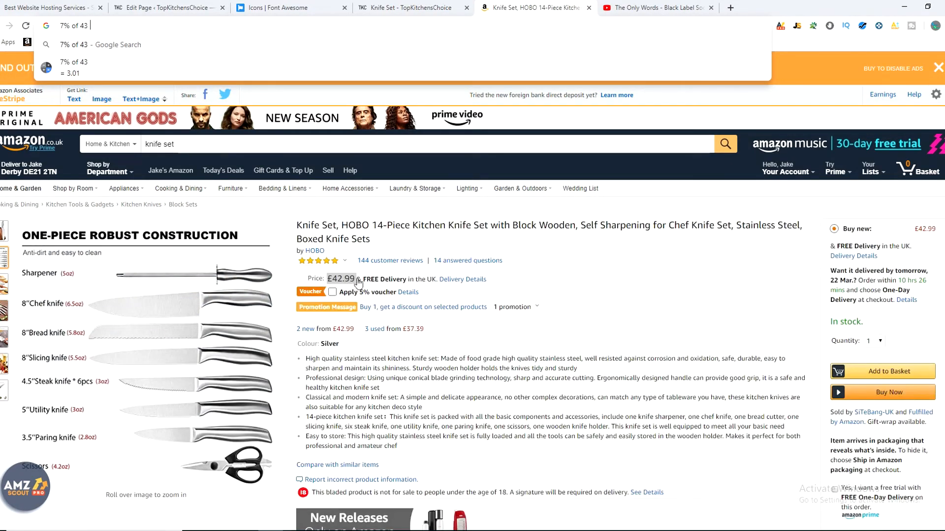
{"action": "left_click", "coordinate": [589, 8]}
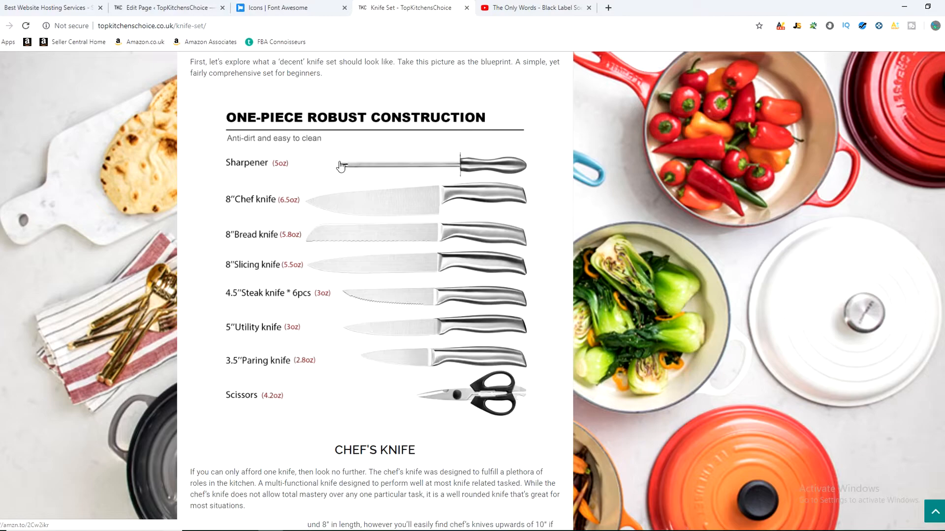
Step: Return to the Knife Set page's editor and review its content from the introduction to the Bread Knife section and Yoast SEO box
{"action": "scroll", "coordinate": [689, 244], "scroll_direction": "down", "scroll_amount": 3}
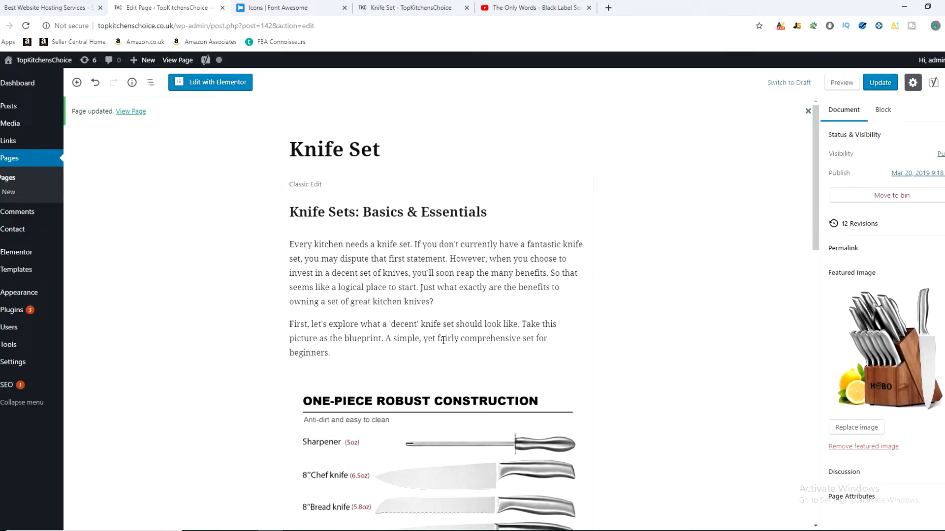
{"action": "scroll", "coordinate": [296, 262], "scroll_direction": "down", "scroll_amount": 2}
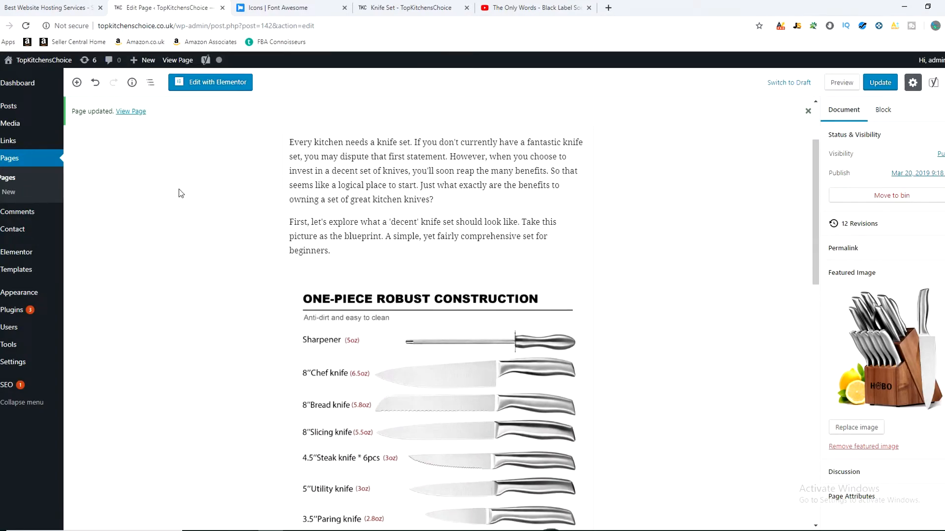
{"action": "scroll", "coordinate": [181, 186], "scroll_direction": "down", "scroll_amount": 10}
{"action": "left_click", "coordinate": [424, 330]}
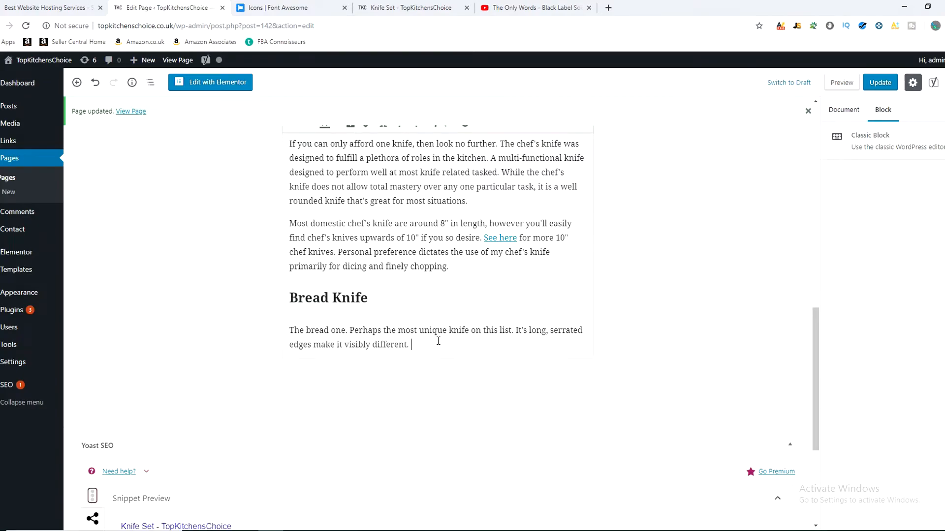
{"action": "scroll", "coordinate": [610, 260], "scroll_direction": "up", "scroll_amount": 12}
{"action": "scroll", "coordinate": [616, 294], "scroll_direction": "down", "scroll_amount": 12}
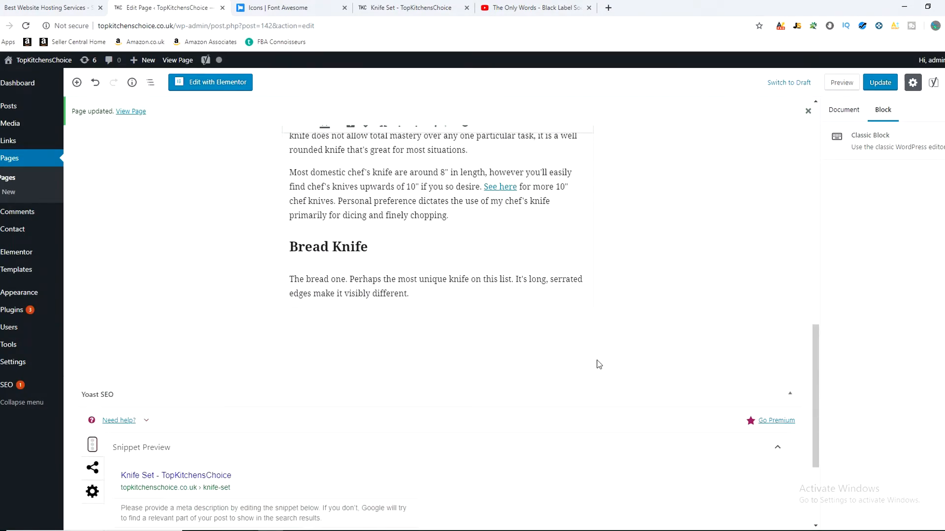
{"action": "scroll", "coordinate": [518, 324], "scroll_direction": "up", "scroll_amount": 15}
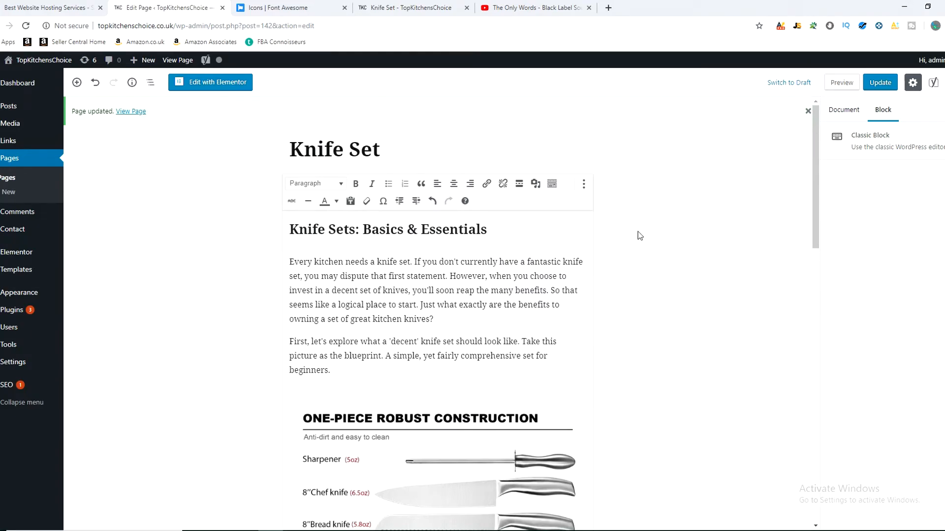
{"action": "scroll", "coordinate": [640, 236], "scroll_direction": "down", "scroll_amount": 8}
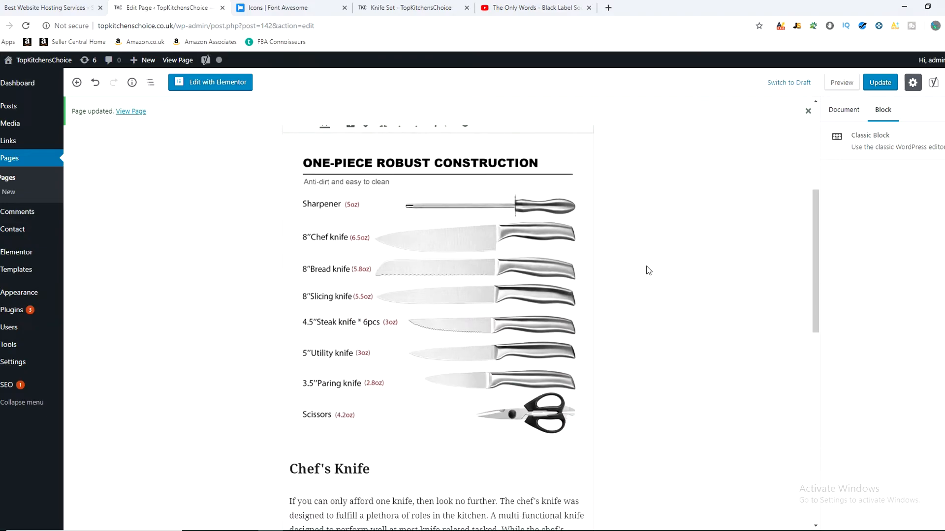
{"action": "scroll", "coordinate": [648, 271], "scroll_direction": "down", "scroll_amount": 6}
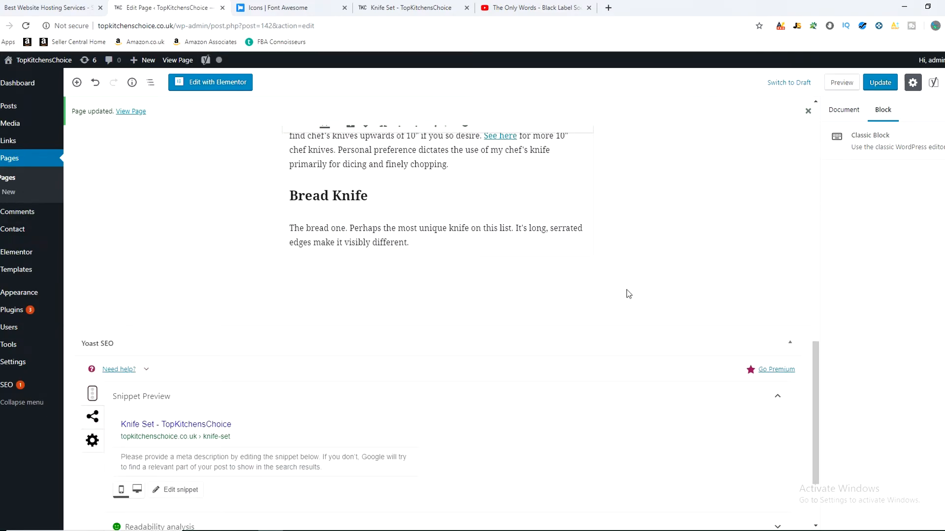
{"action": "scroll", "coordinate": [627, 298], "scroll_direction": "up", "scroll_amount": 3}
{"action": "scroll", "coordinate": [627, 300], "scroll_direction": "up", "scroll_amount": 2}
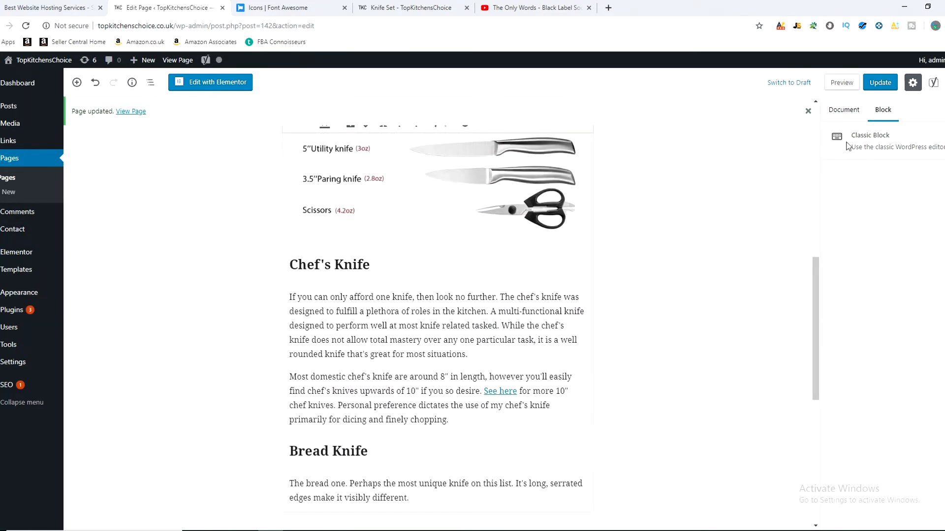
Step: Examine the Classic Block description in the block settings and the page content it applies to
{"action": "left_click_drag", "start_coordinate": [850, 139], "coordinate": [941, 148]}
{"action": "left_click", "coordinate": [886, 149]}
{"action": "left_click", "coordinate": [877, 154]}
{"action": "scroll", "coordinate": [677, 317], "scroll_direction": "up", "scroll_amount": 5}
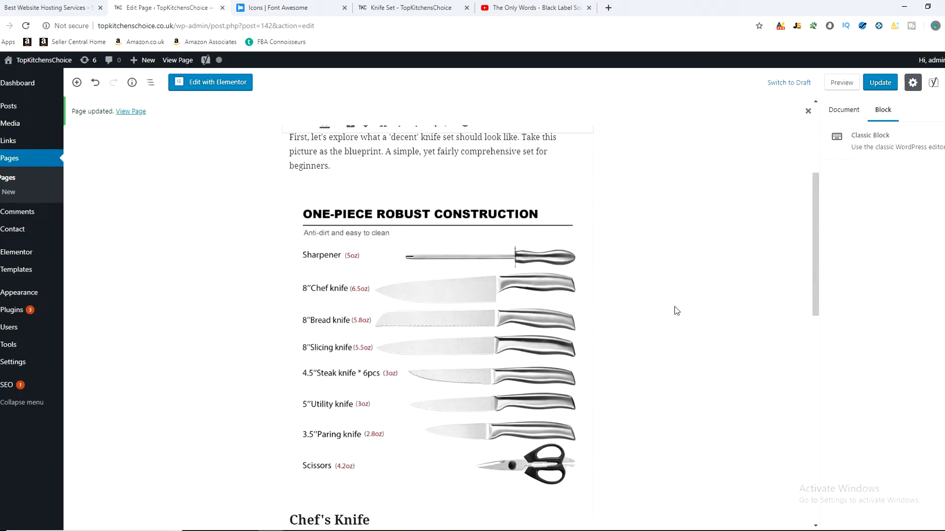
{"action": "scroll", "coordinate": [611, 322], "scroll_direction": "down", "scroll_amount": 4}
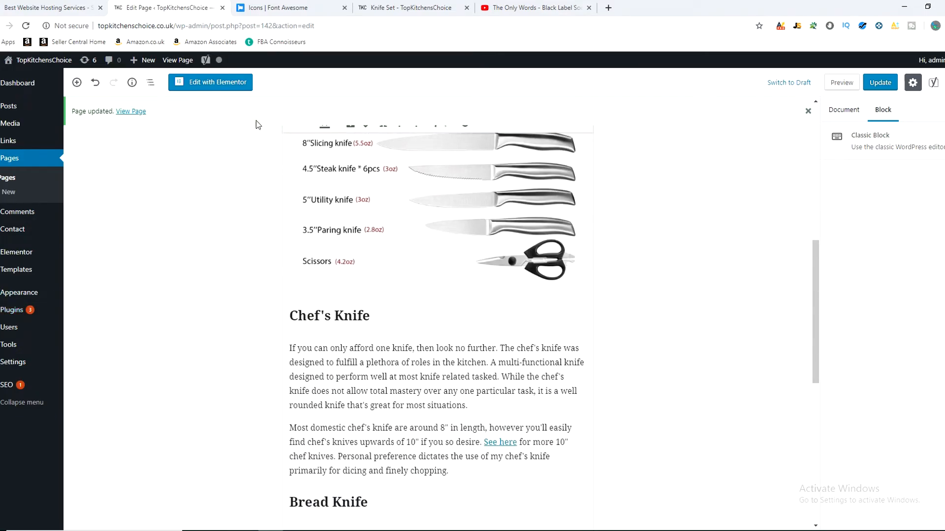
Step: Try a paragraph below the Bread Knife text reading "Hello, welcome to my YouTube channel. Don't forget to SUBSCRIBE if you liked the content." and delete it
{"action": "scroll", "coordinate": [345, 345], "scroll_direction": "down", "scroll_amount": 3}
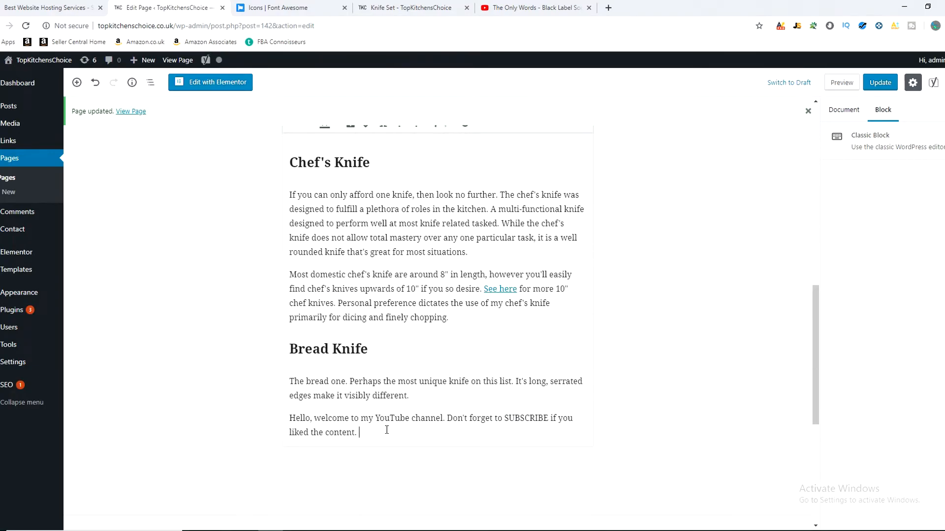
{"action": "left_click_drag", "start_coordinate": [363, 436], "coordinate": [290, 418]}
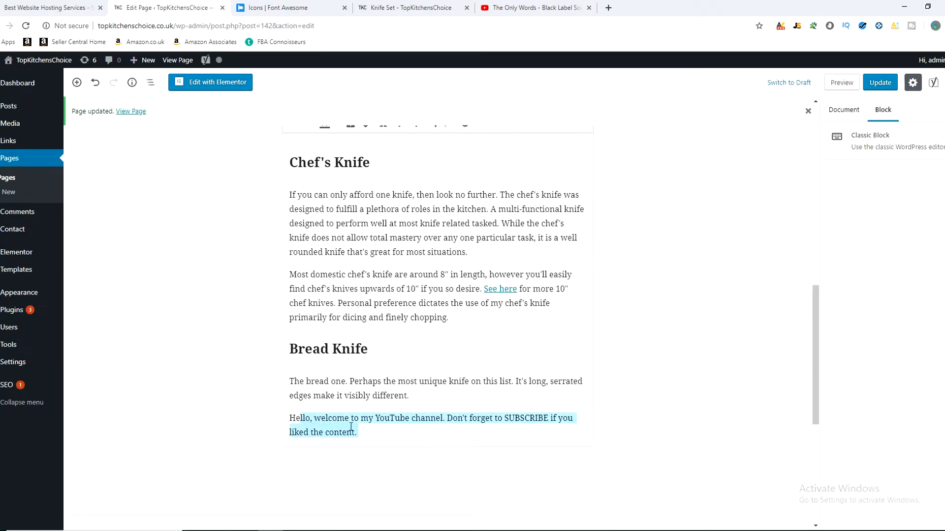
{"action": "left_click", "coordinate": [382, 431]}
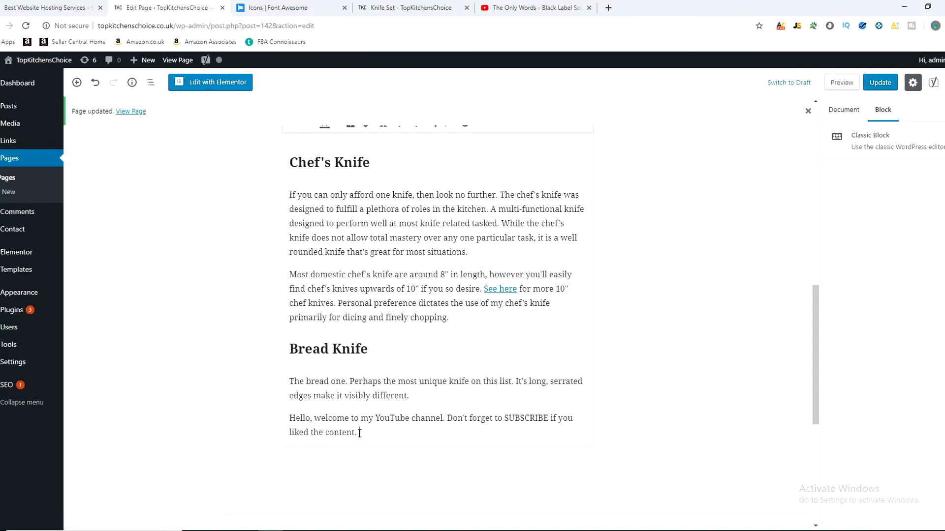
{"action": "left_click_drag", "start_coordinate": [361, 433], "coordinate": [296, 418]}
{"action": "key", "text": "BackSpace"}
{"action": "key", "text": "BackSpace"}
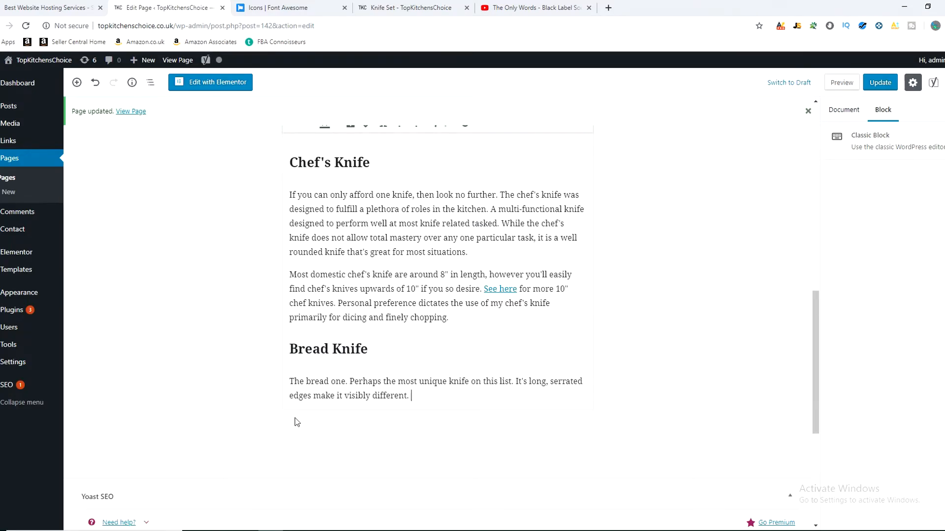
Step: Add an H2 heading block reading "Subscribe!" below the Bread Knife section as a trial
{"action": "scroll", "coordinate": [212, 433], "scroll_direction": "up", "scroll_amount": 15}
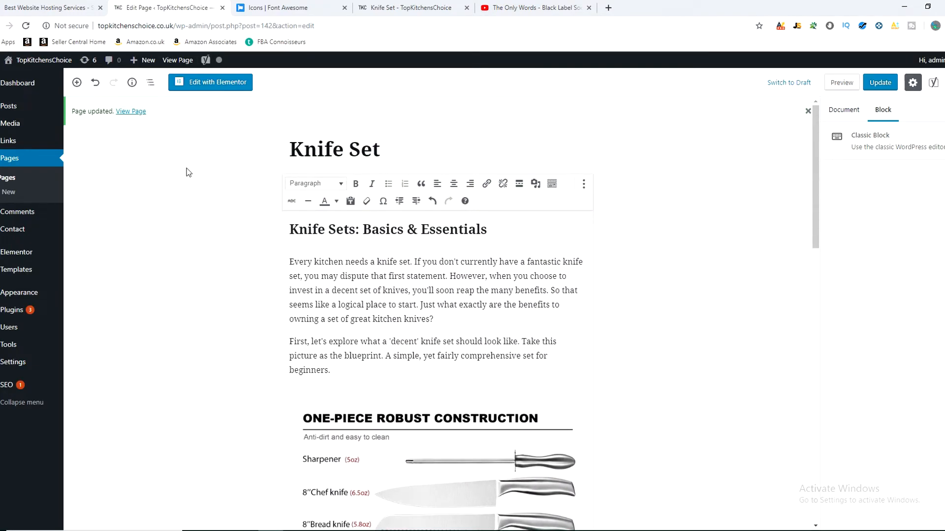
{"action": "left_click", "coordinate": [77, 83]}
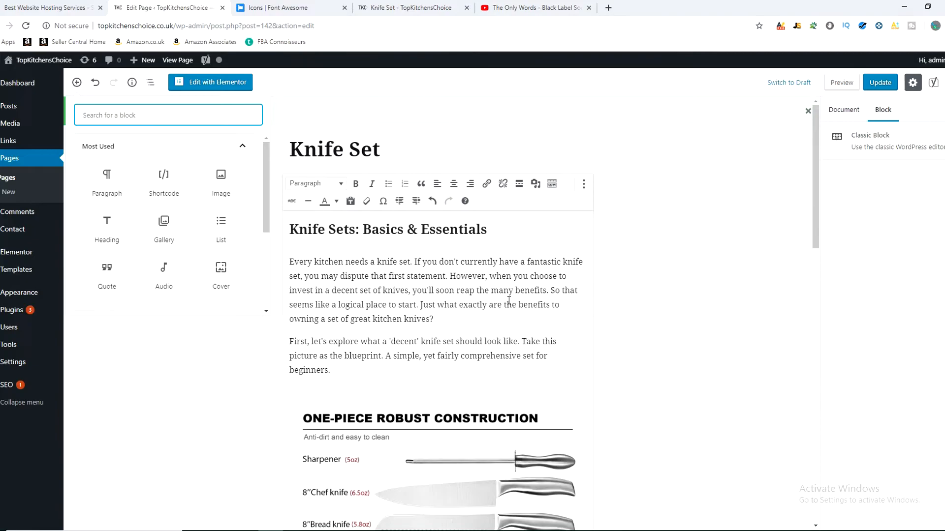
{"action": "scroll", "coordinate": [475, 282], "scroll_direction": "down", "scroll_amount": 5}
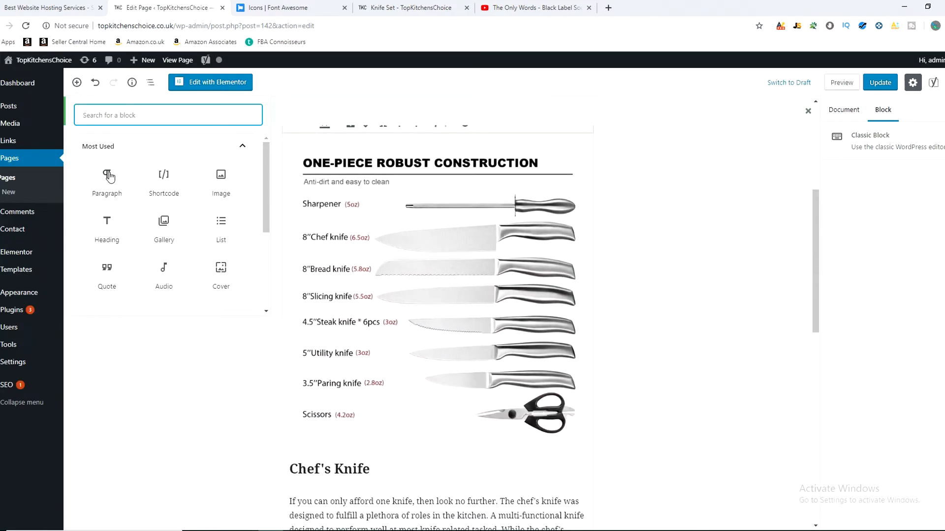
{"action": "left_click", "coordinate": [110, 226]}
{"action": "left_click", "coordinate": [88, 221]}
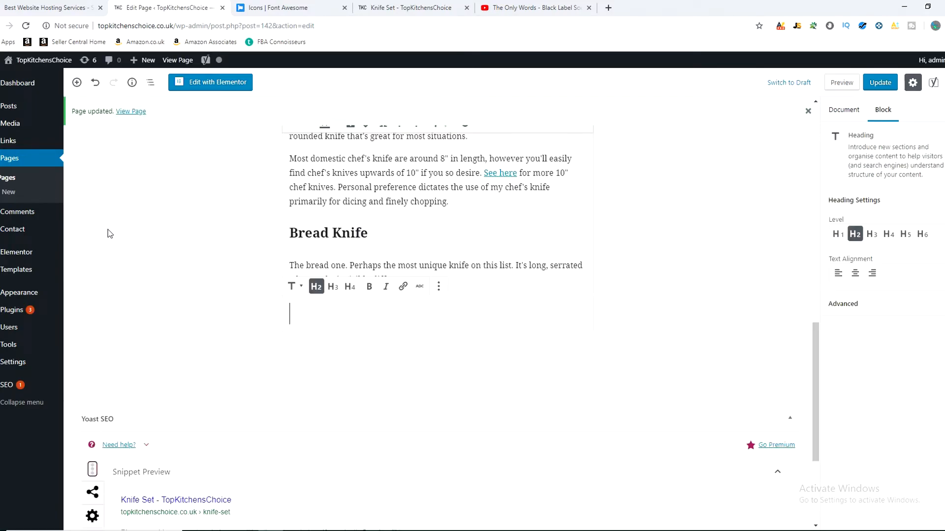
{"action": "type", "text": "Subscribe!"}
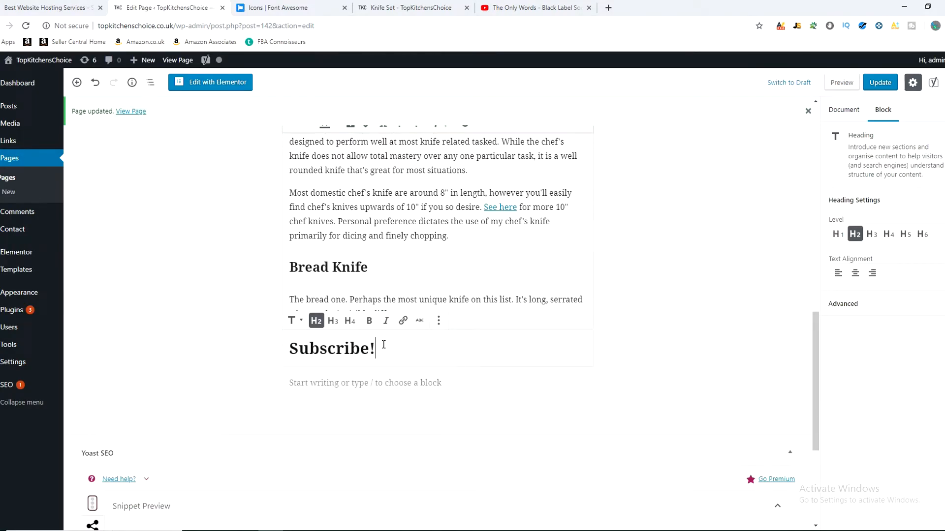
{"action": "left_click", "coordinate": [77, 82]}
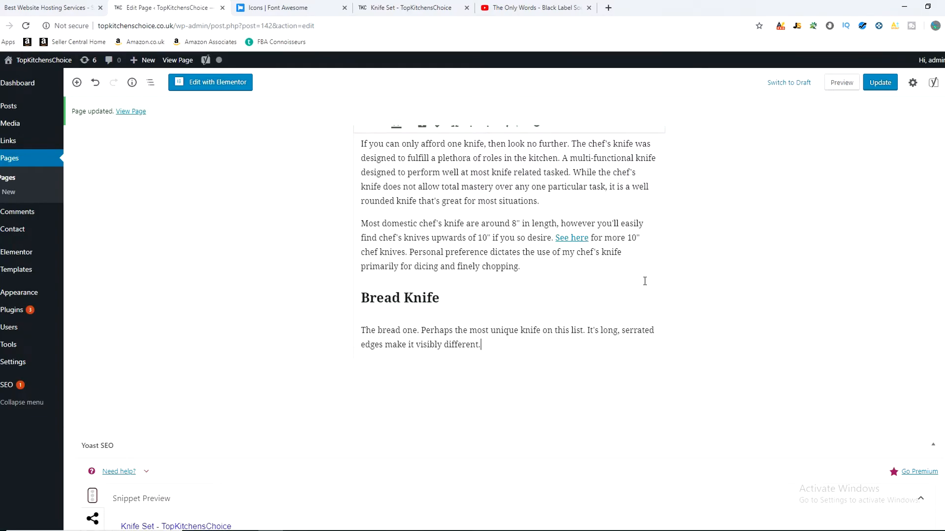
Step: Open the Knife Set page in the Elementor editor and look over its layout
{"action": "scroll", "coordinate": [498, 318], "scroll_direction": "up", "scroll_amount": 20}
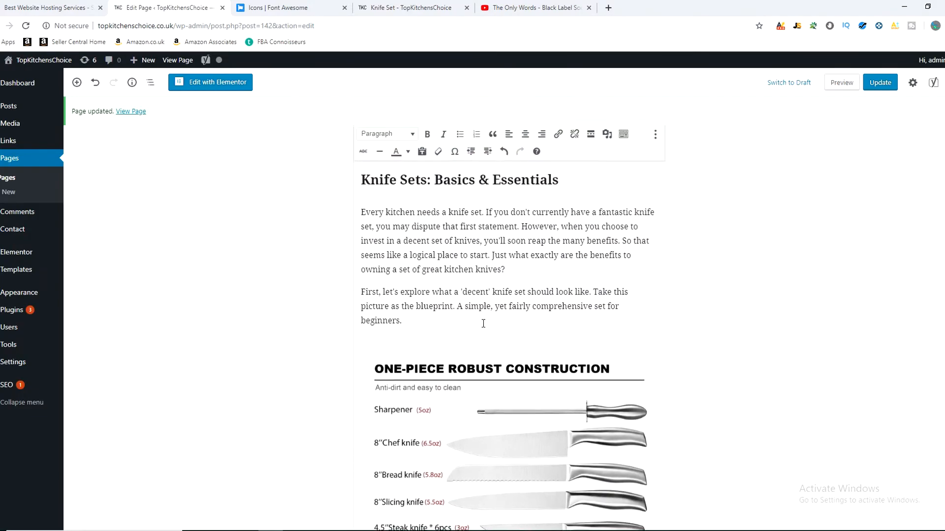
{"action": "left_click", "coordinate": [207, 89]}
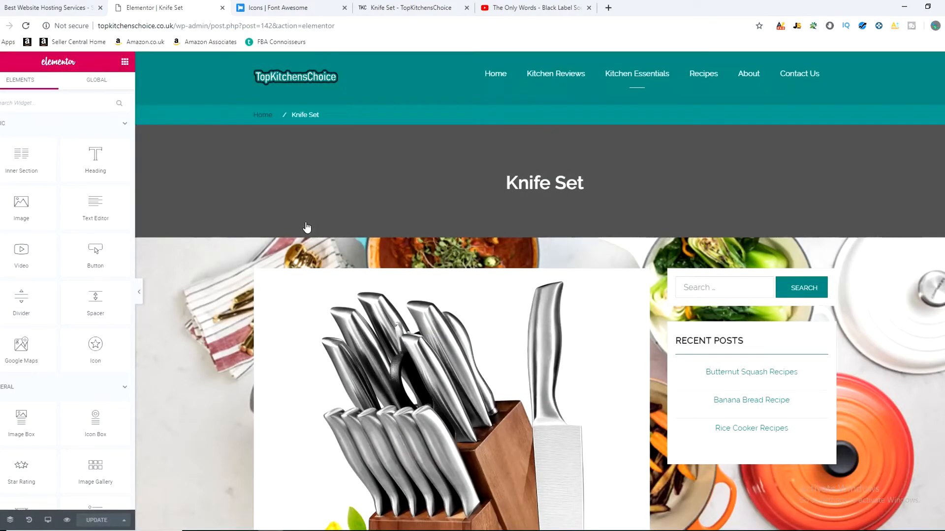
{"action": "scroll", "coordinate": [457, 252], "scroll_direction": "down", "scroll_amount": 6}
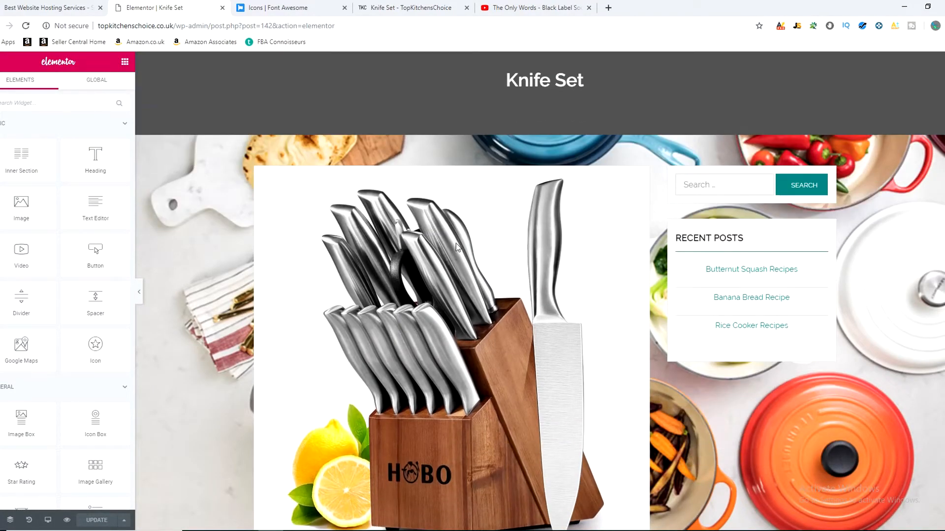
Step: Review the Knife Set page's content from the knife block photo through the Bread Knife section
{"action": "scroll", "coordinate": [453, 251], "scroll_direction": "down", "scroll_amount": 3}
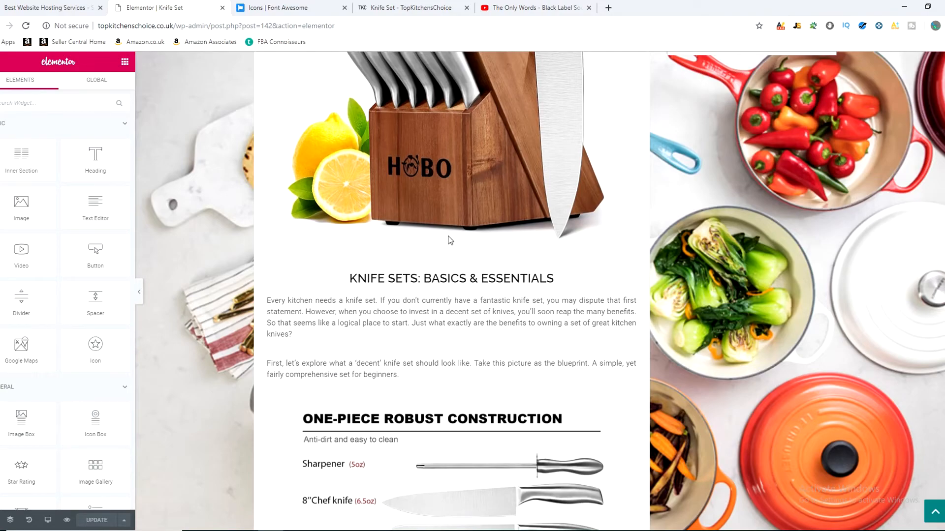
{"action": "scroll", "coordinate": [342, 295], "scroll_direction": "down", "scroll_amount": 3}
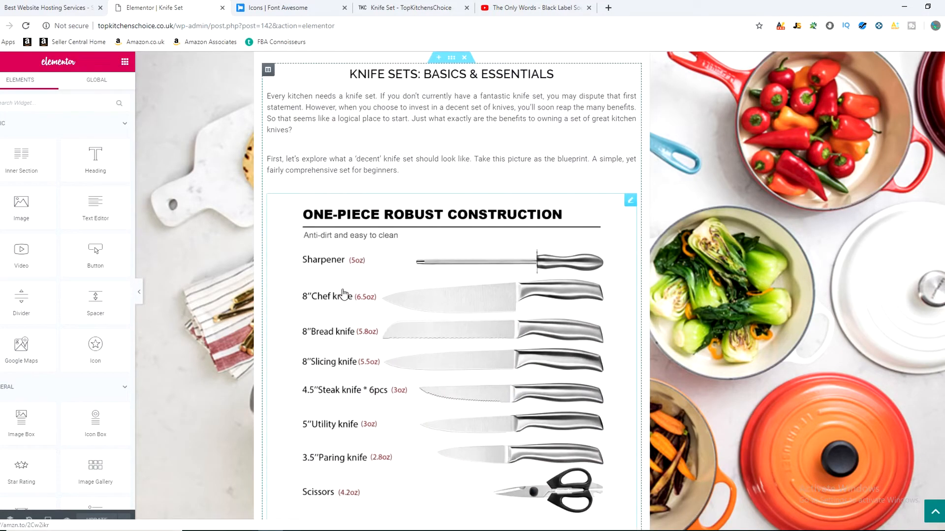
{"action": "scroll", "coordinate": [409, 293], "scroll_direction": "down", "scroll_amount": 3}
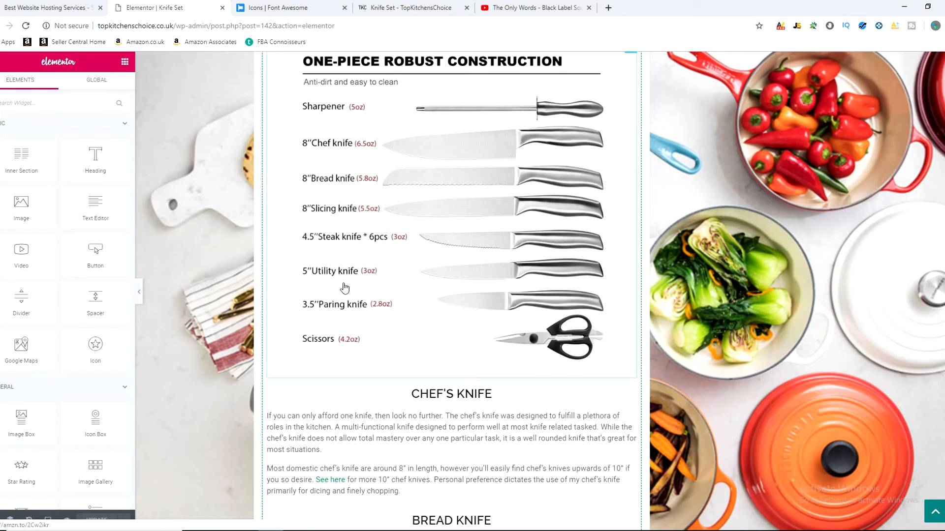
{"action": "scroll", "coordinate": [426, 283], "scroll_direction": "down", "scroll_amount": 3}
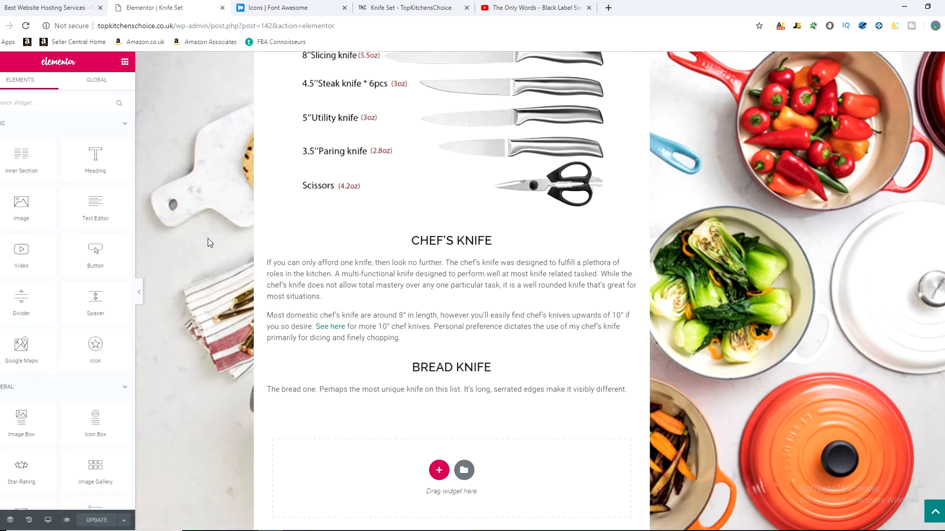
{"action": "scroll", "coordinate": [397, 267], "scroll_direction": "up", "scroll_amount": 15}
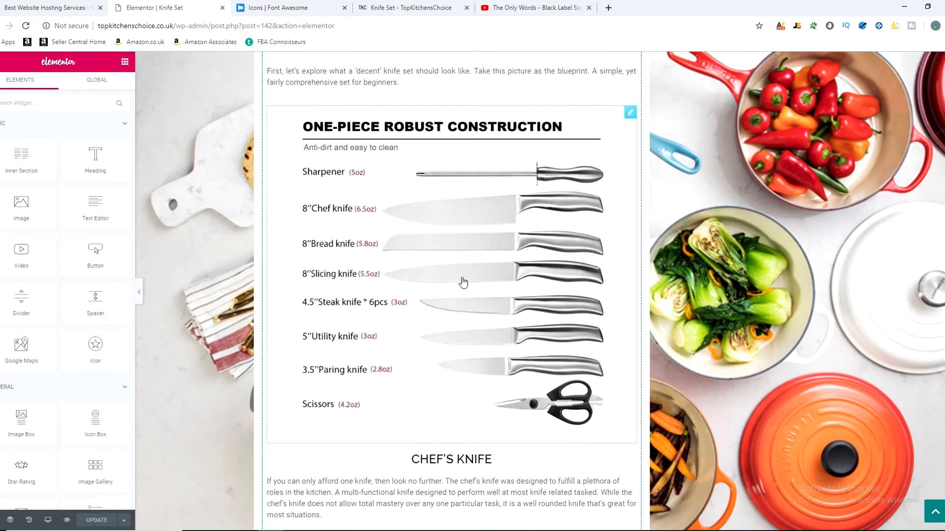
{"action": "scroll", "coordinate": [445, 328], "scroll_direction": "up", "scroll_amount": 4}
{"action": "scroll", "coordinate": [418, 324], "scroll_direction": "down", "scroll_amount": 20}
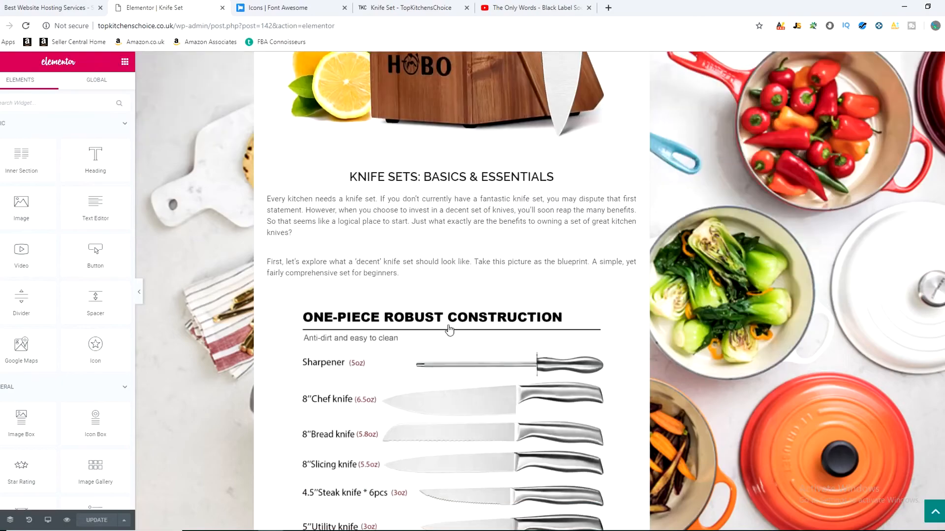
Step: Add a Heading widget below the Bread Knife text and centre it
{"action": "mouse_move", "coordinate": [110, 156]}
{"action": "left_mouse_down"}
{"action": "mouse_move", "coordinate": [97, 156]}
{"action": "mouse_move", "coordinate": [420, 242]}
{"action": "mouse_move", "coordinate": [105, 158]}
{"action": "left_mouse_up"}
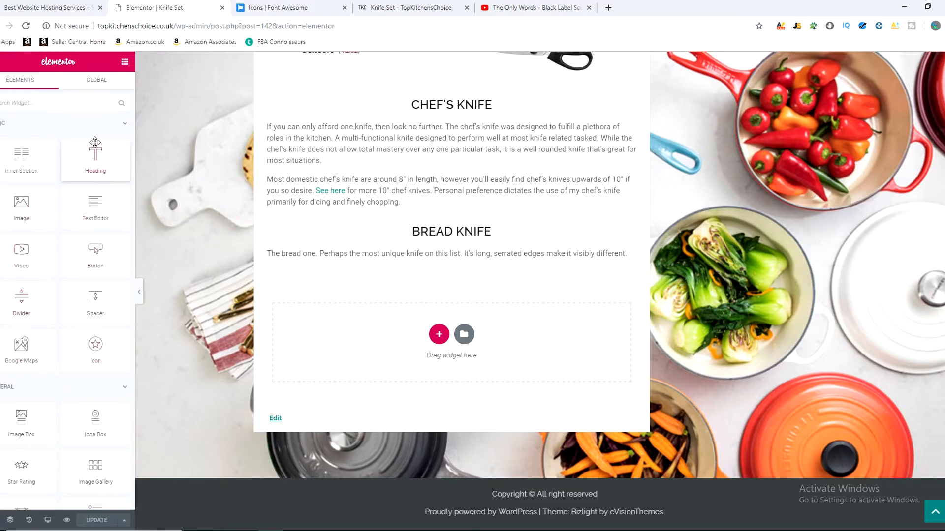
{"action": "left_click_drag", "start_coordinate": [95, 156], "coordinate": [476, 281]}
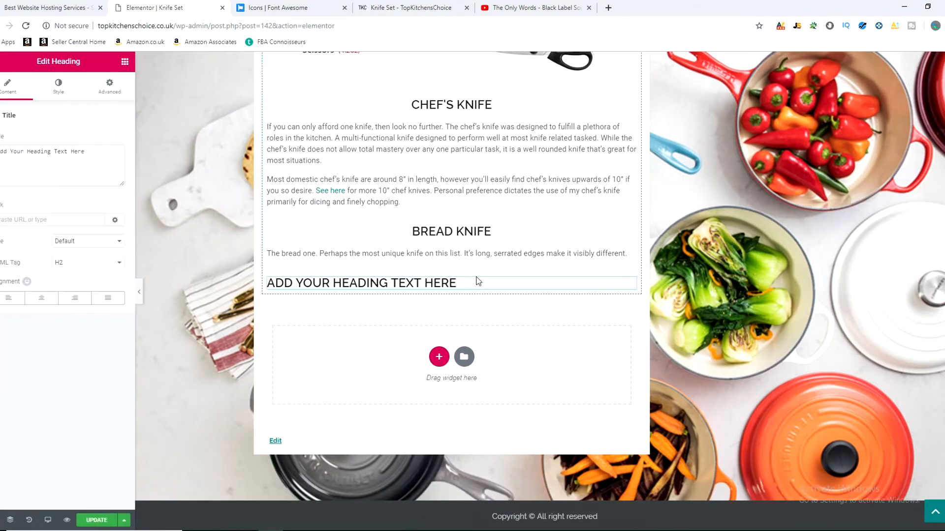
{"action": "left_click", "coordinate": [467, 283]}
{"action": "left_click", "coordinate": [41, 298]}
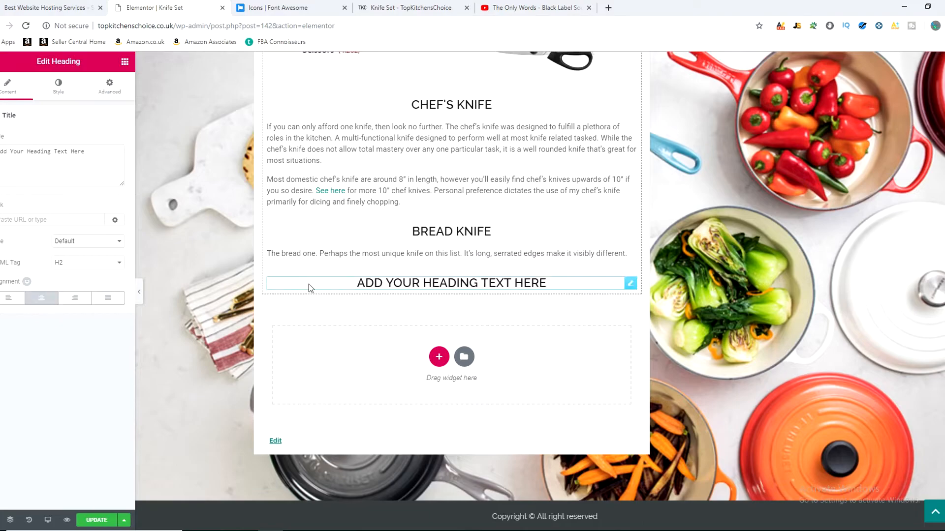
Step: Check the knife list image for the following knife and replace the new heading's placeholder text with "Slicing Knife"
{"action": "scroll", "coordinate": [386, 329], "scroll_direction": "up", "scroll_amount": 5}
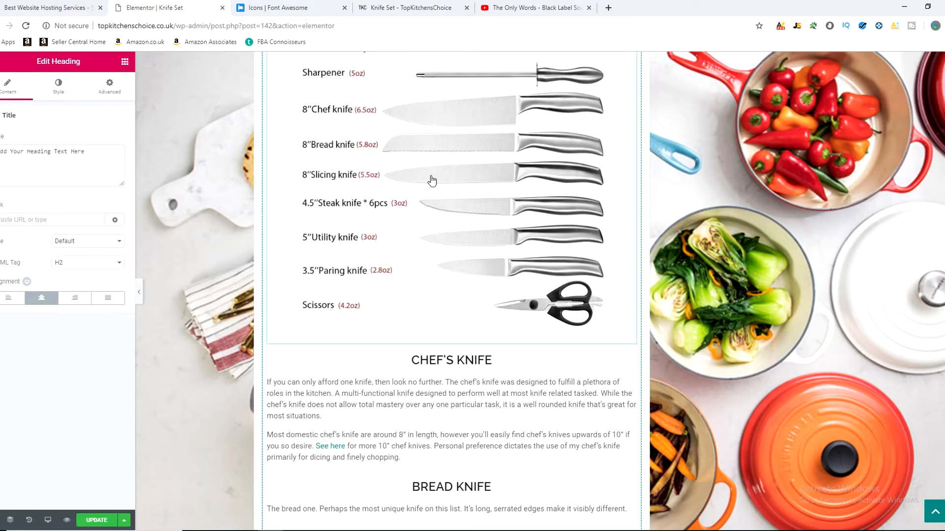
{"action": "scroll", "coordinate": [458, 212], "scroll_direction": "down", "scroll_amount": 3}
{"action": "left_click_drag", "start_coordinate": [554, 388], "coordinate": [328, 389]}
{"action": "type", "text": "Slicing Knife"}
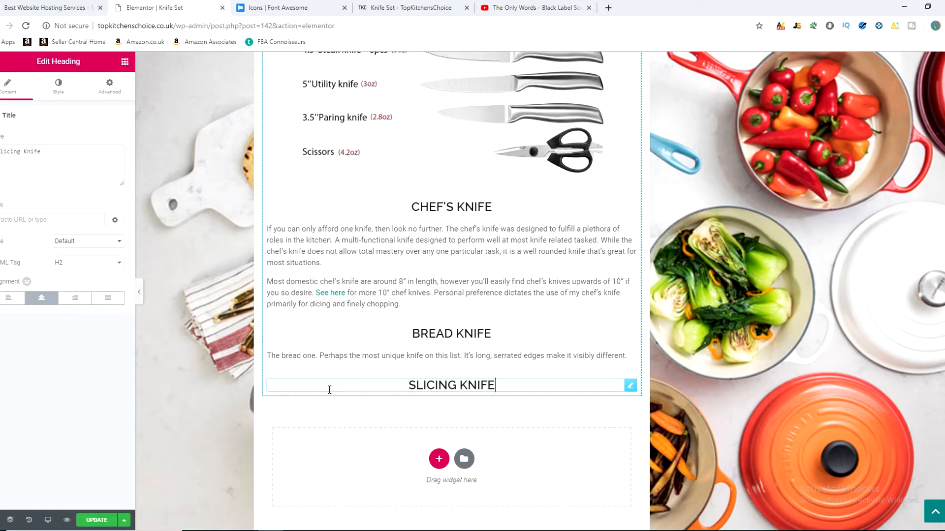
Step: Add a Text Editor widget directly below the Slicing Knife heading
{"action": "left_click", "coordinate": [1, 62]}
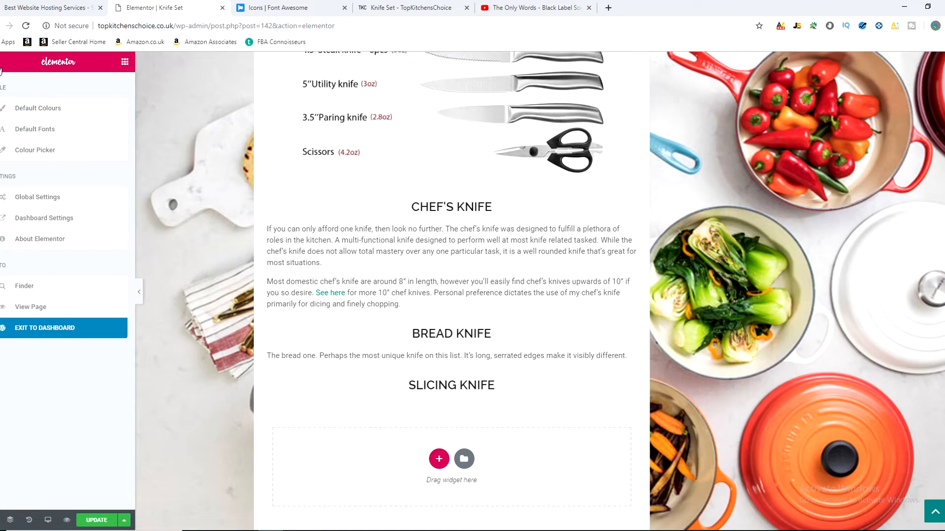
{"action": "left_click", "coordinate": [1, 62]}
{"action": "left_click_drag", "start_coordinate": [104, 205], "coordinate": [452, 387]}
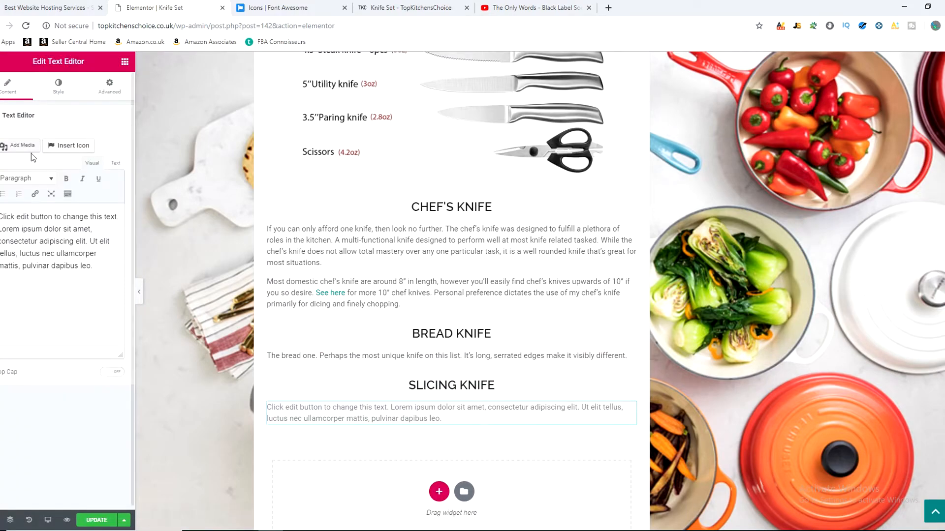
Step: Try a two-column Inner Section below the Slicing Knife text with a Text Editor widget in each column
{"action": "left_click", "coordinate": [1, 61]}
{"action": "left_click", "coordinate": [1, 62]}
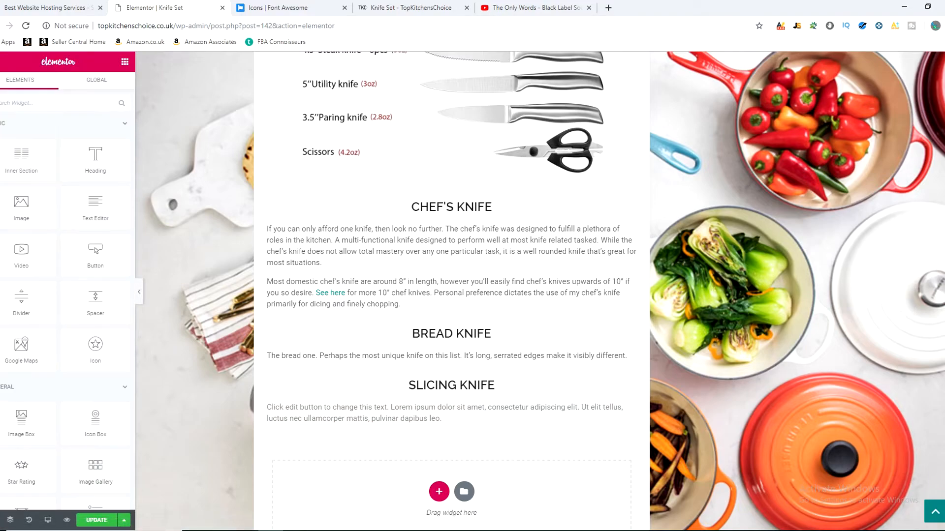
{"action": "left_click_drag", "start_coordinate": [22, 157], "coordinate": [455, 421]}
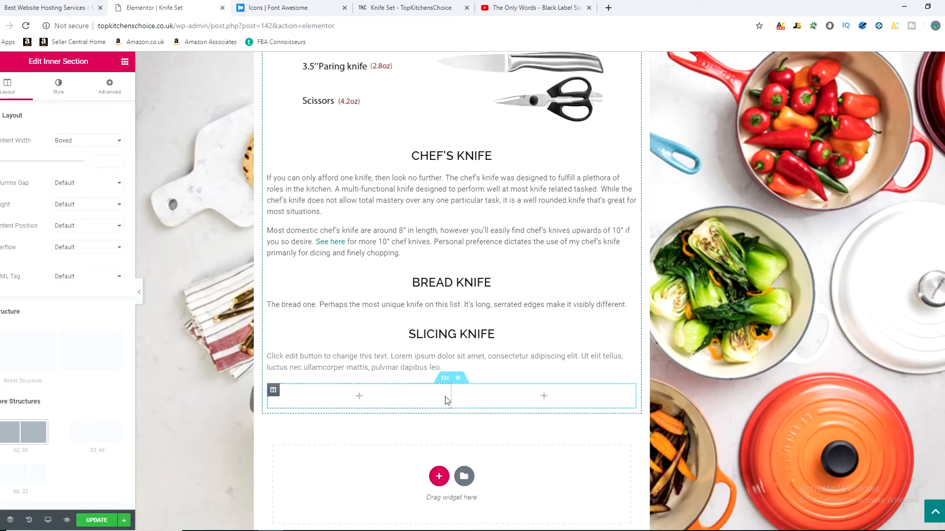
{"action": "left_click", "coordinate": [483, 397]}
{"action": "left_click_drag", "start_coordinate": [95, 205], "coordinate": [362, 394]}
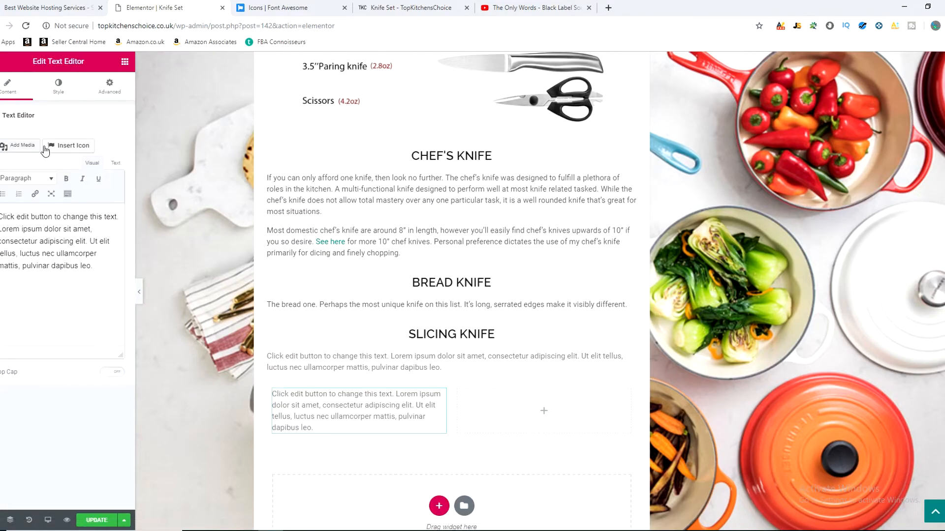
{"action": "left_click", "coordinate": [544, 410]}
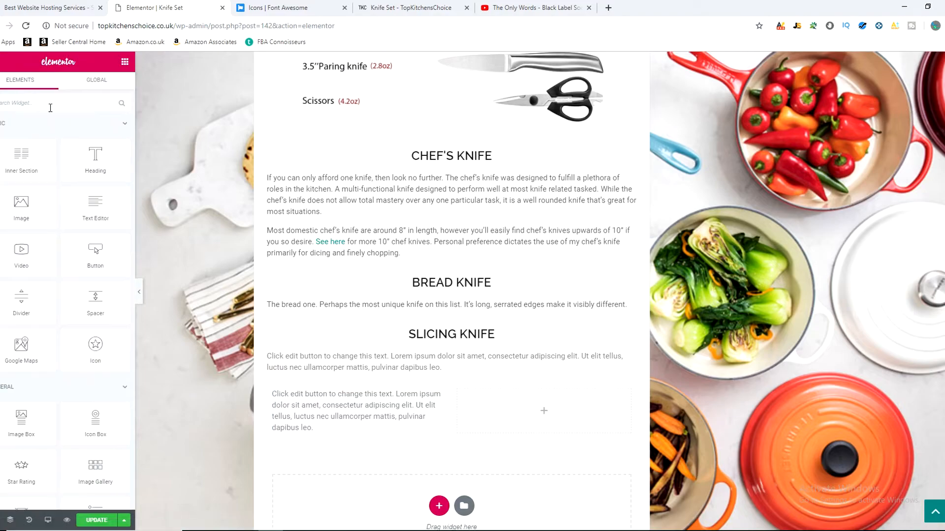
{"action": "left_click_drag", "start_coordinate": [98, 212], "coordinate": [531, 413]}
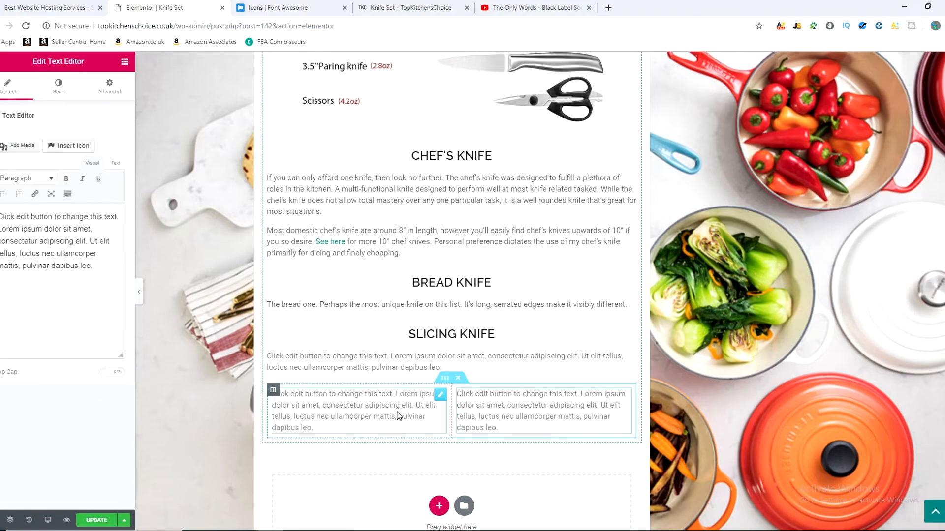
Step: Delete the two-column inner section below the Slicing Knife text
{"action": "scroll", "coordinate": [511, 419], "scroll_direction": "down", "scroll_amount": 2}
{"action": "scroll", "coordinate": [483, 392], "scroll_direction": "up", "scroll_amount": 2}
{"action": "left_click", "coordinate": [396, 406]}
{"action": "left_click", "coordinate": [458, 378]}
{"action": "left_click", "coordinate": [453, 366]}
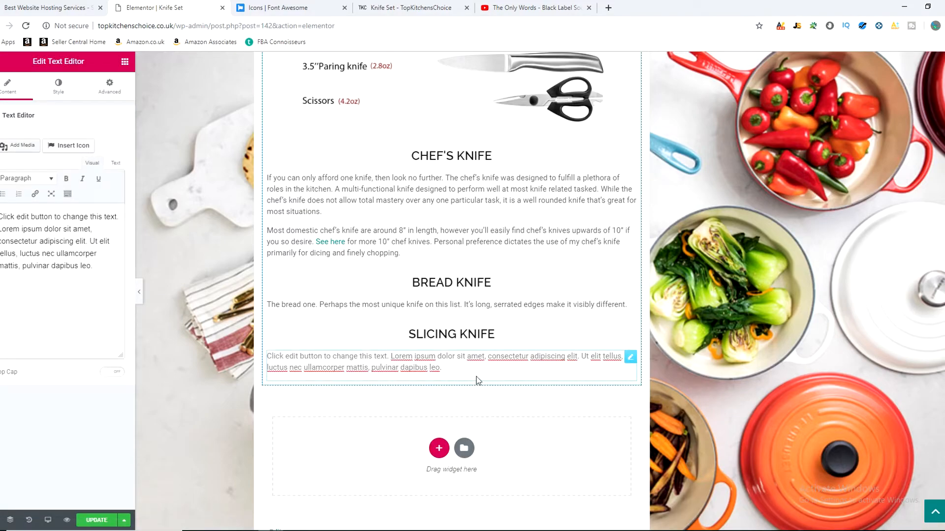
Step: Look over the whole Knife Set page and the available Elementor widgets
{"action": "scroll", "coordinate": [427, 416], "scroll_direction": "up", "scroll_amount": 1}
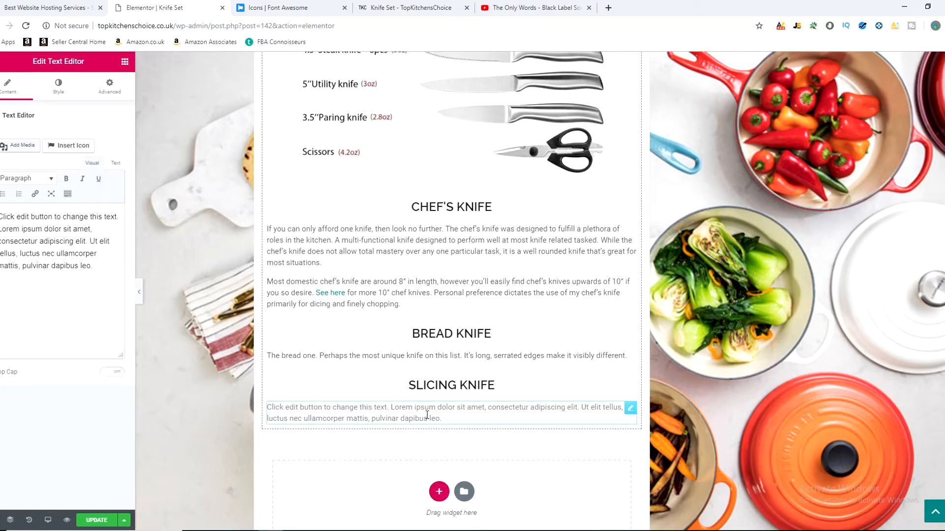
{"action": "scroll", "coordinate": [344, 437], "scroll_direction": "up", "scroll_amount": 6}
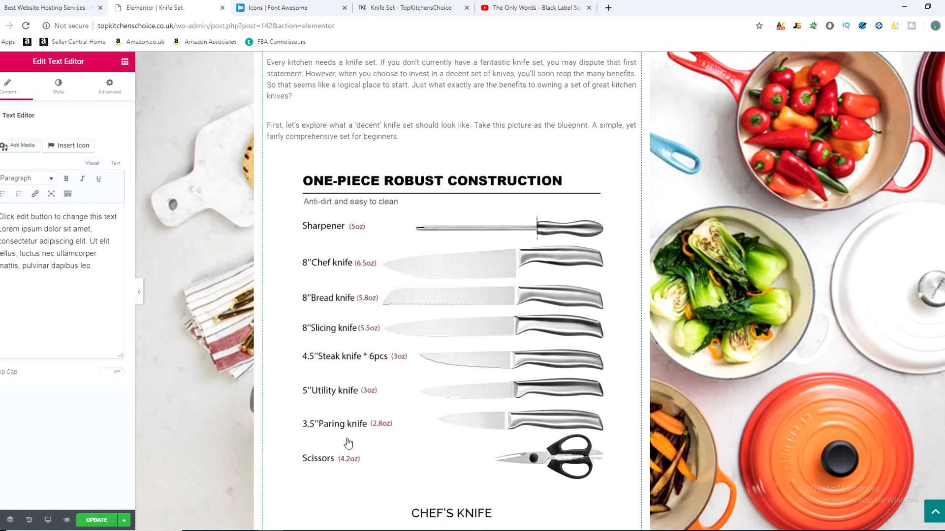
{"action": "scroll", "coordinate": [305, 236], "scroll_direction": "up", "scroll_amount": 10}
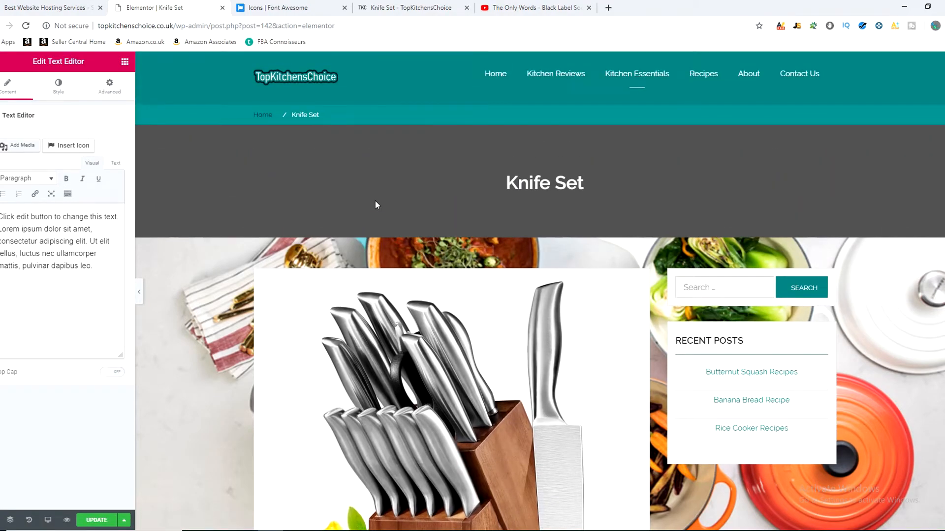
{"action": "scroll", "coordinate": [376, 204], "scroll_direction": "down", "scroll_amount": 10}
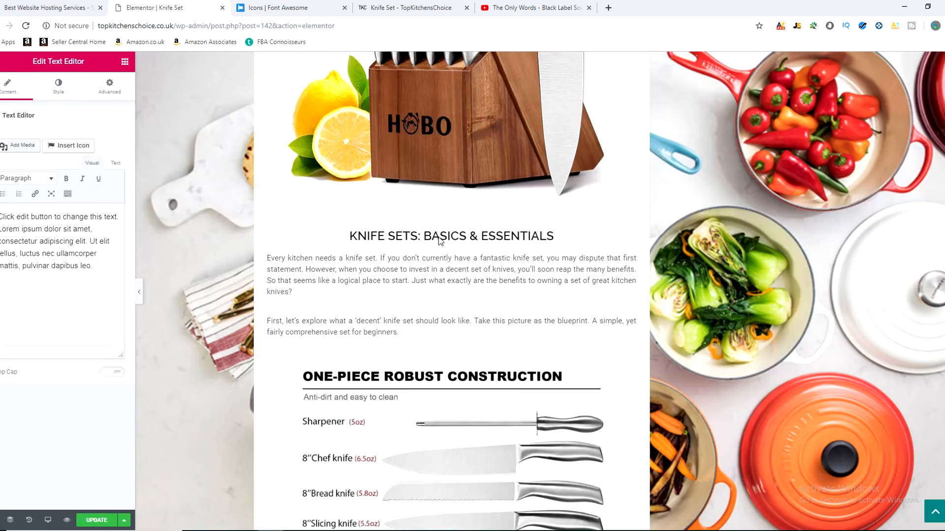
{"action": "scroll", "coordinate": [441, 242], "scroll_direction": "down", "scroll_amount": 5}
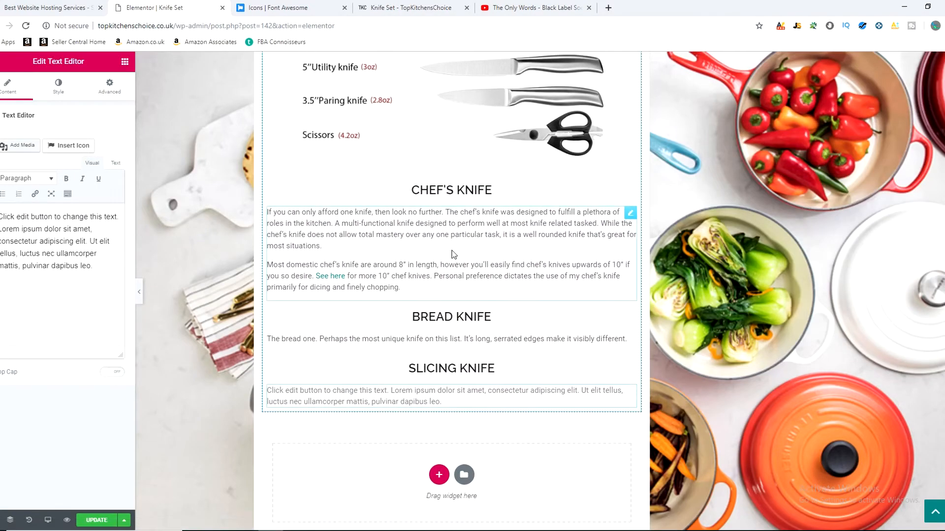
{"action": "left_click", "coordinate": [1, 68]}
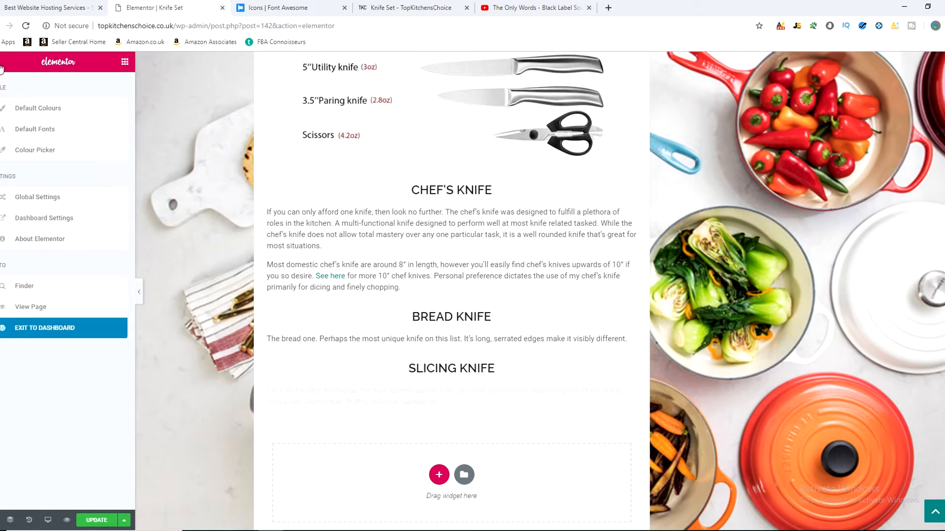
{"action": "left_click", "coordinate": [1, 69]}
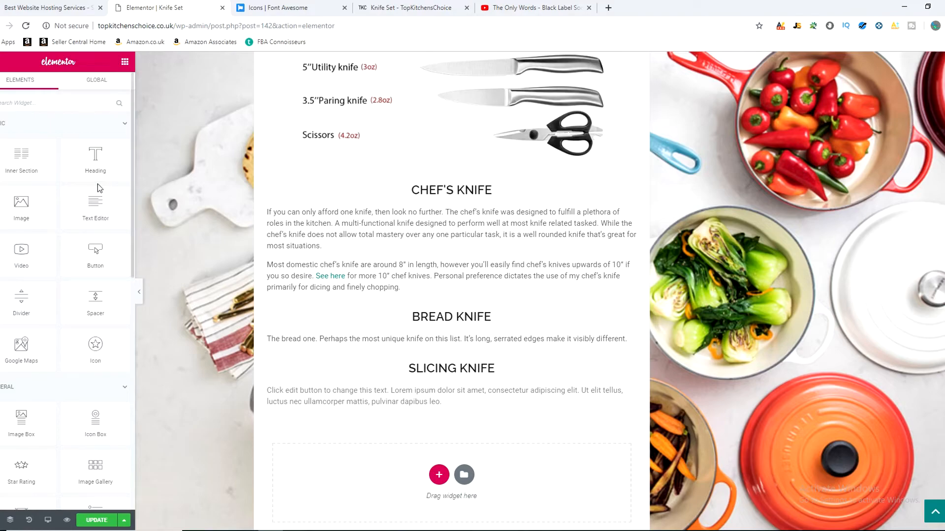
{"action": "scroll", "coordinate": [97, 187], "scroll_direction": "down", "scroll_amount": 2}
{"action": "scroll", "coordinate": [232, 380], "scroll_direction": "up", "scroll_amount": 2}
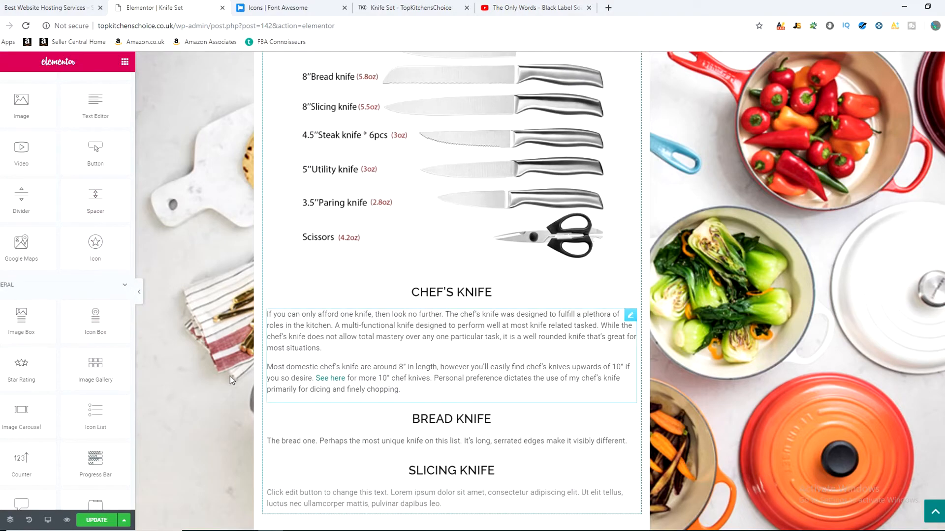
{"action": "scroll", "coordinate": [52, 344], "scroll_direction": "up", "scroll_amount": 2}
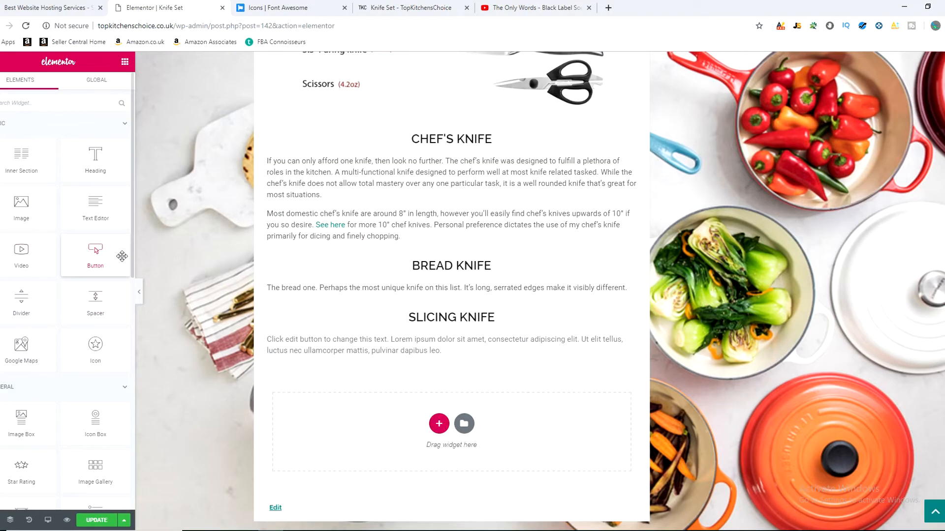
Step: Add a Button widget between the knife list image and the Chef's Knife heading and centre it
{"action": "left_click_drag", "start_coordinate": [93, 253], "coordinate": [434, 136]}
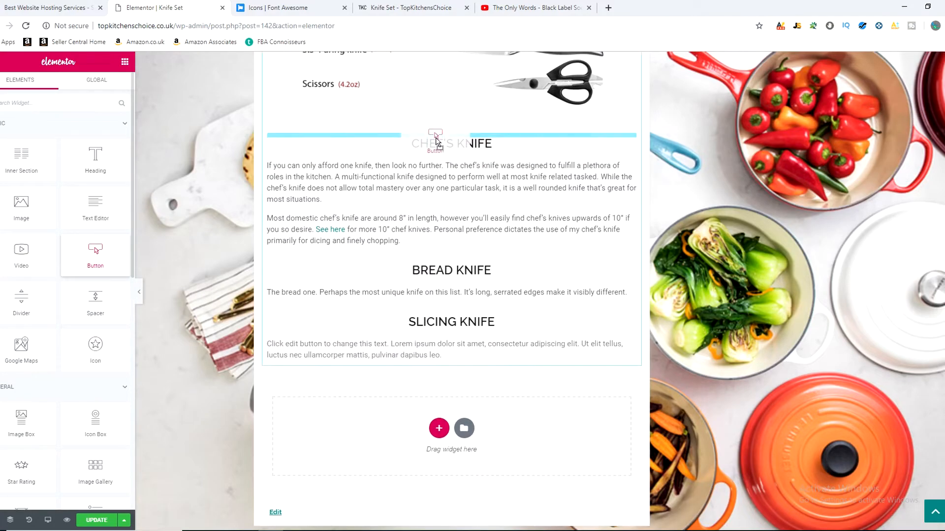
{"action": "scroll", "coordinate": [403, 207], "scroll_direction": "up", "scroll_amount": 2}
{"action": "scroll", "coordinate": [402, 207], "scroll_direction": "up", "scroll_amount": 2}
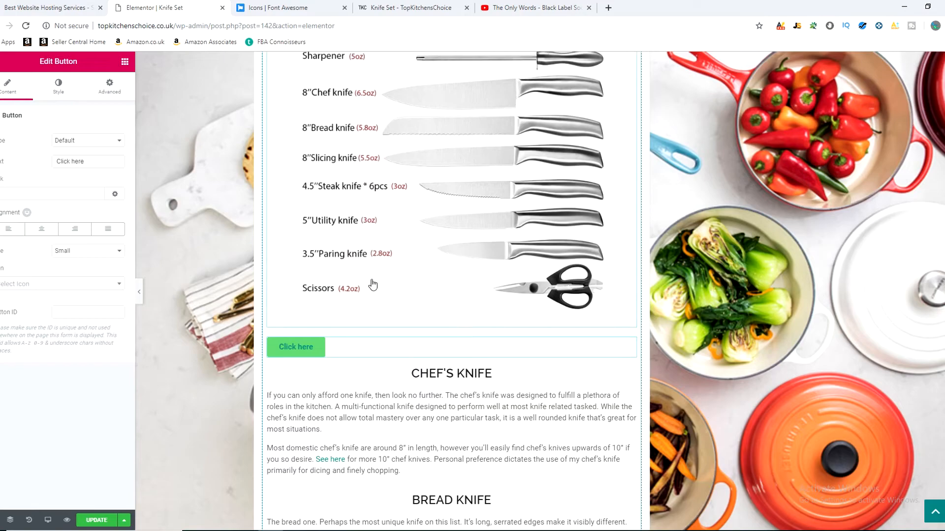
{"action": "left_click", "coordinate": [42, 229]}
{"action": "left_click", "coordinate": [48, 194]}
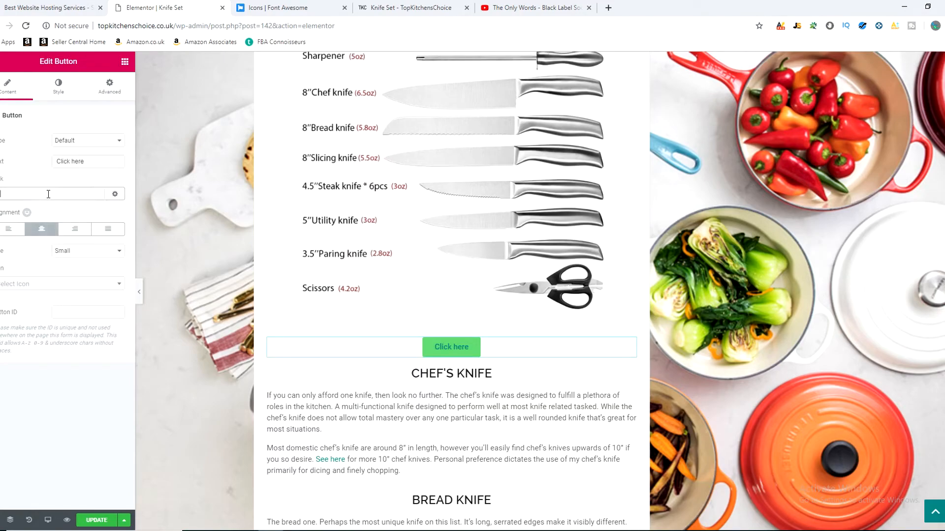
{"action": "type", "text": "https://amzn.to/2Cw2ikr"}
{"action": "left_click", "coordinate": [114, 194]}
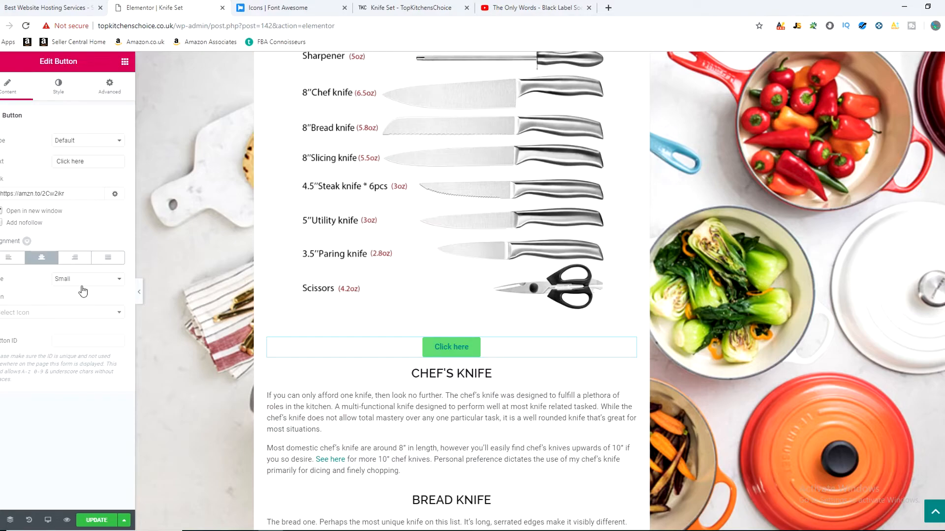
Step: Change the "Click here" button's normal background colour to a light yellow-orange
{"action": "left_click", "coordinate": [56, 88]}
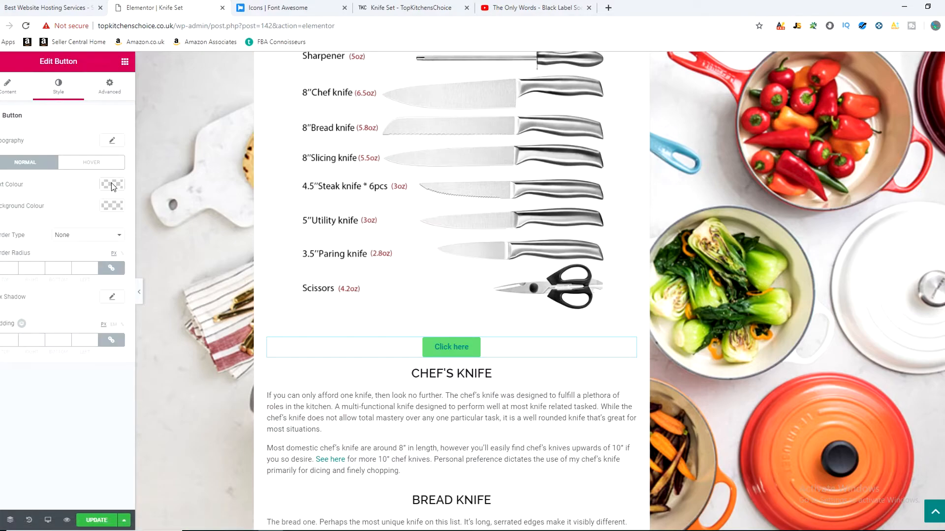
{"action": "left_click", "coordinate": [112, 206]}
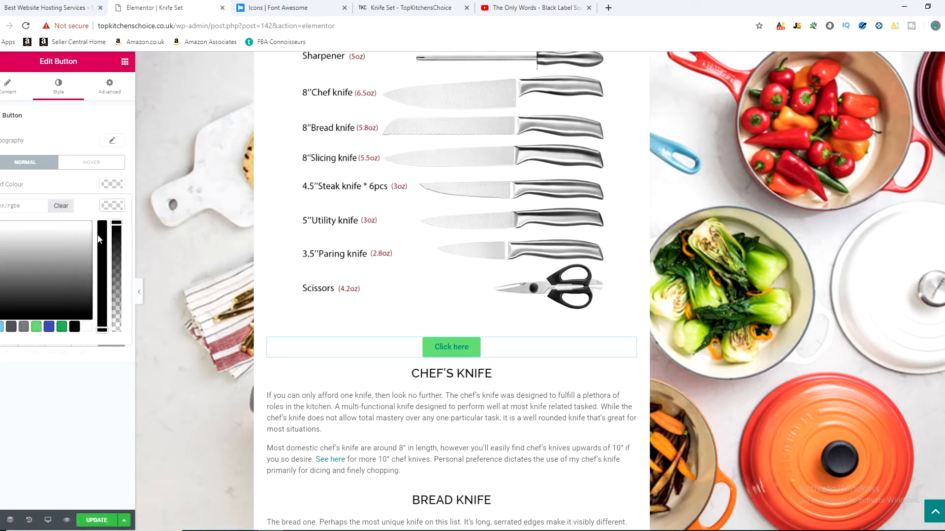
{"action": "left_click", "coordinate": [51, 330]}
{"action": "left_click_drag", "start_coordinate": [14, 250], "coordinate": [4, 220]}
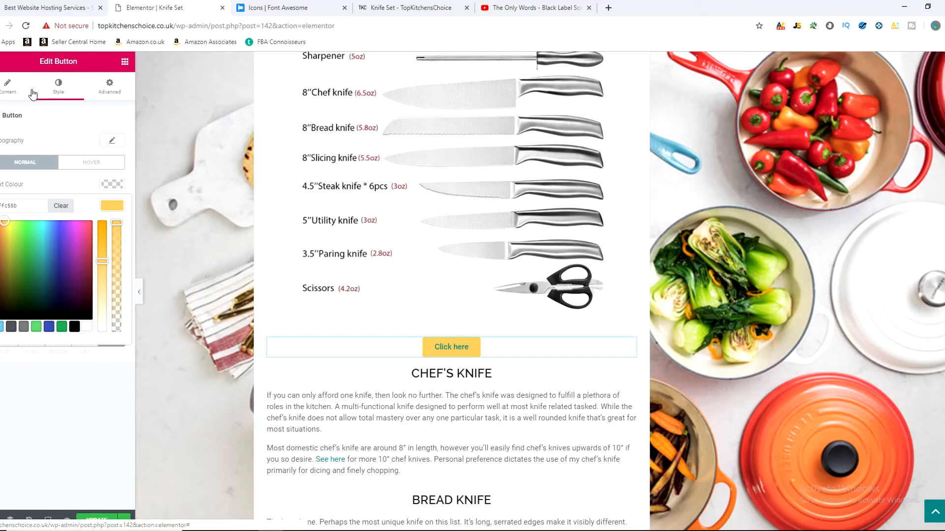
Step: Check the "Click here" button's content settings and link, and save the Knife Set page update
{"action": "left_click", "coordinate": [9, 91]}
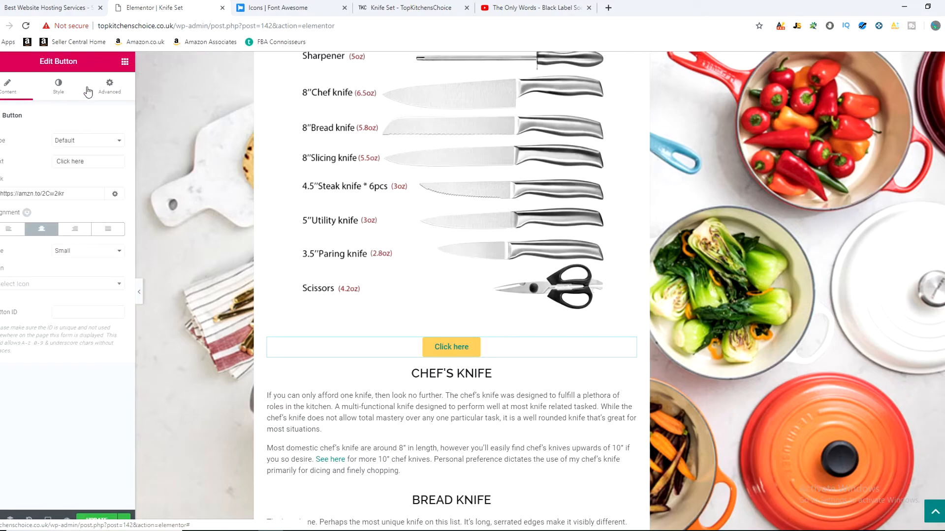
{"action": "left_click", "coordinate": [84, 194]}
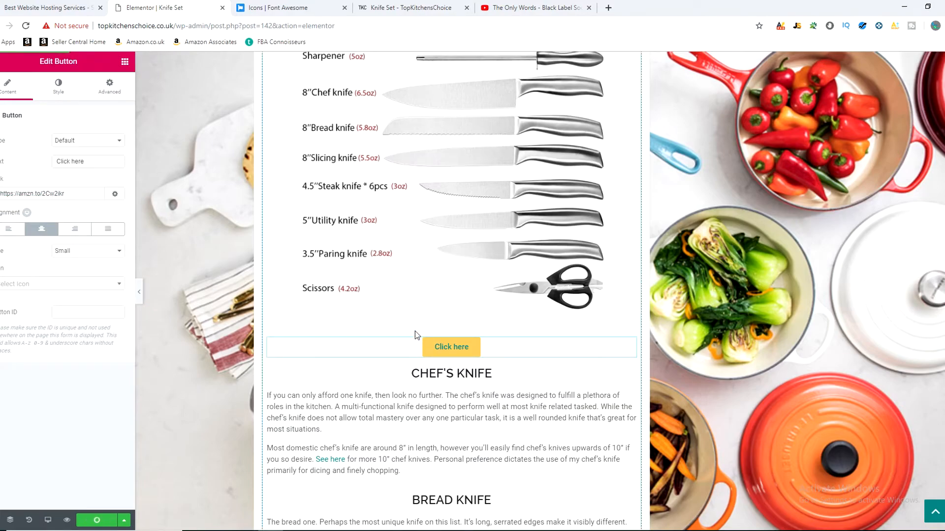
{"action": "key", "text": "ctrl+s"}
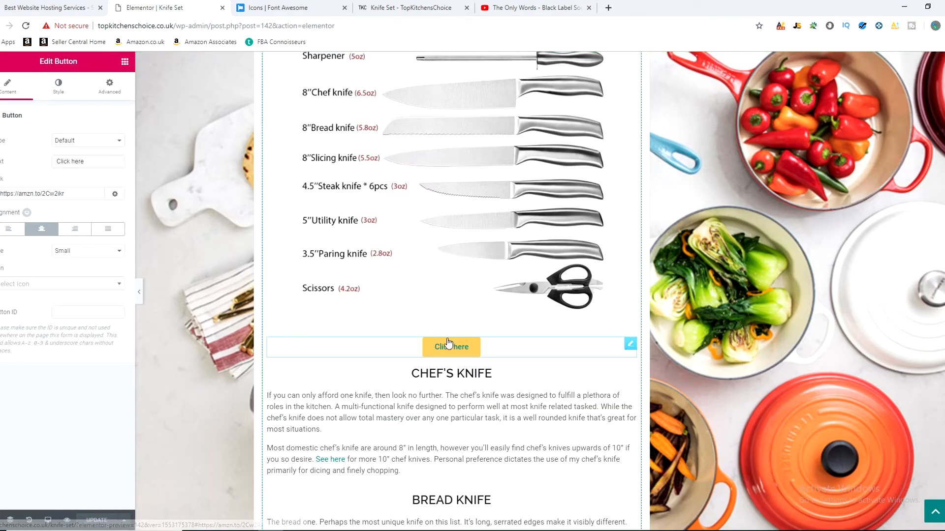
Step: Reload the live Knife Set page and inspect the "Click here" button above the Chef's Knife heading
{"action": "left_click", "coordinate": [386, 7]}
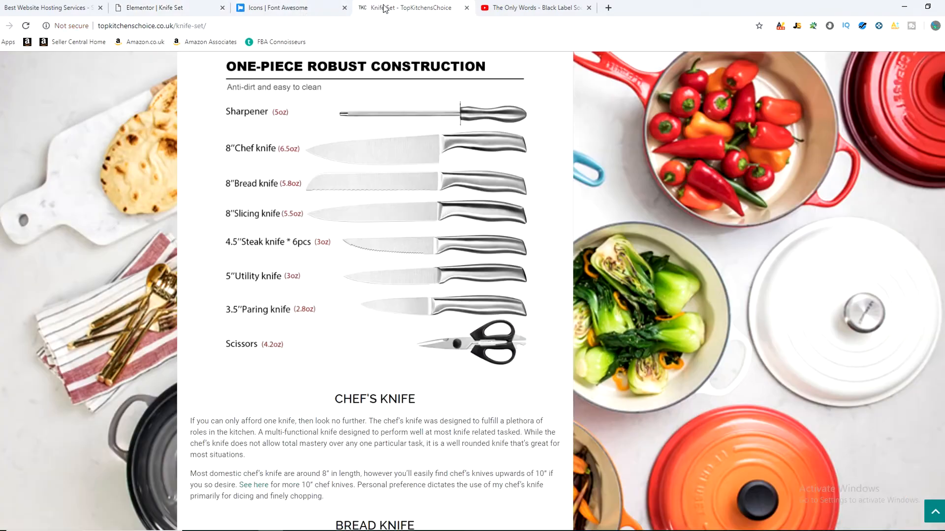
{"action": "scroll", "coordinate": [301, 328], "scroll_direction": "down", "scroll_amount": 3}
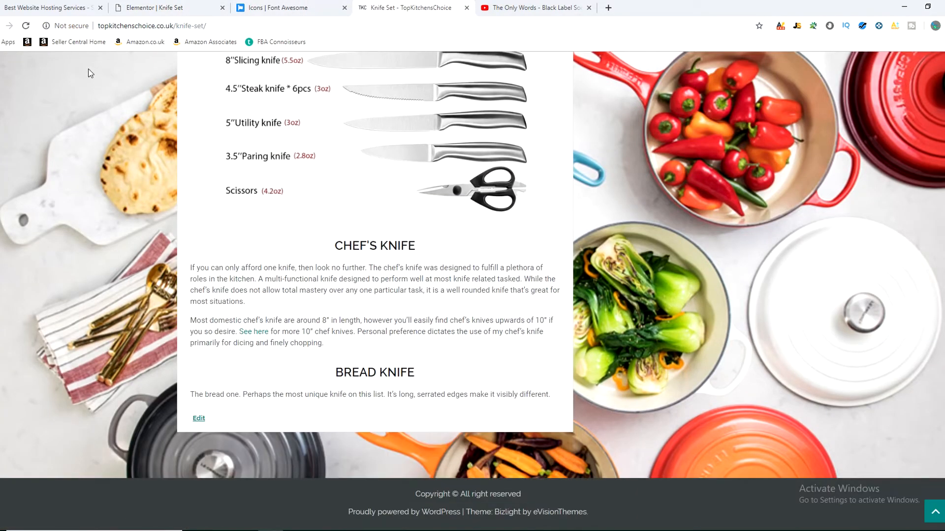
{"action": "left_click", "coordinate": [27, 26]}
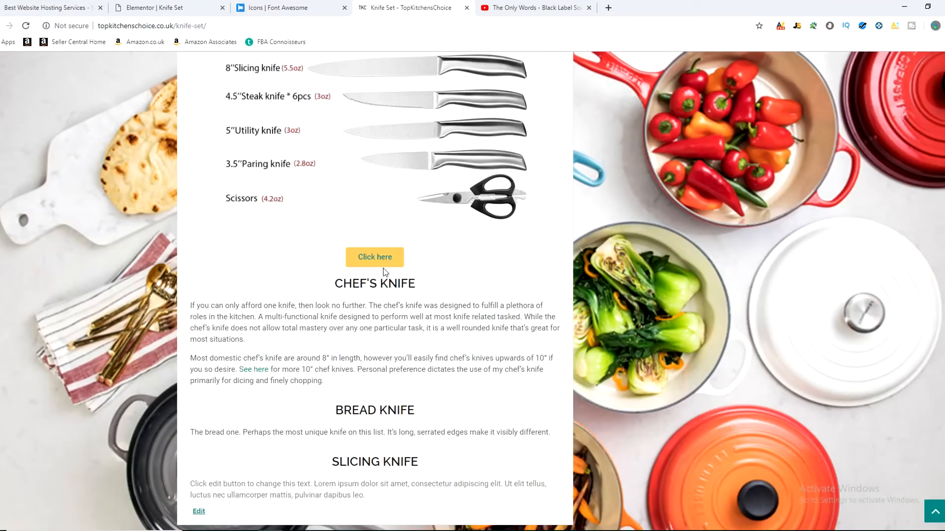
{"action": "scroll", "coordinate": [191, 363], "scroll_direction": "up", "scroll_amount": 3}
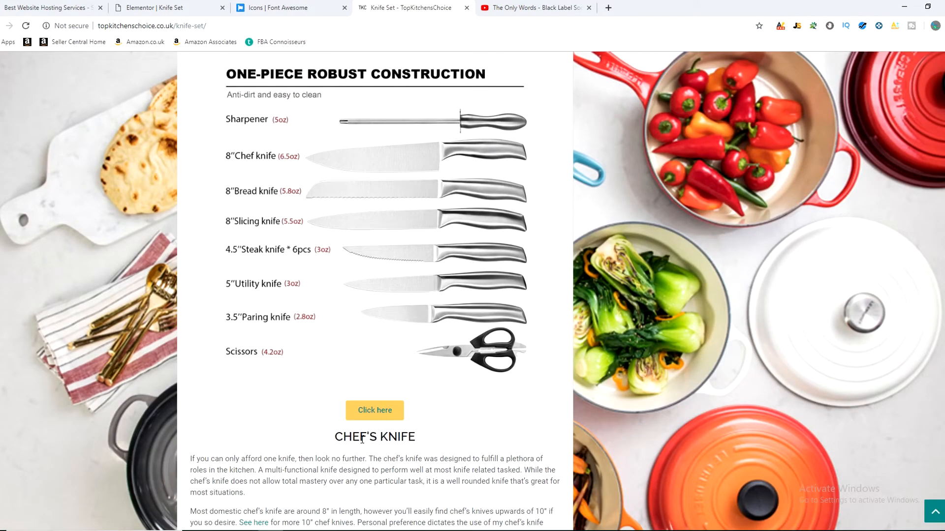
Step: Follow the live "Click here" button to the Amazon knife set and check the affiliate tag in the URL and the product price
{"action": "left_click", "coordinate": [370, 414]}
{"action": "left_click_drag", "start_coordinate": [624, 25], "coordinate": [722, 28]}
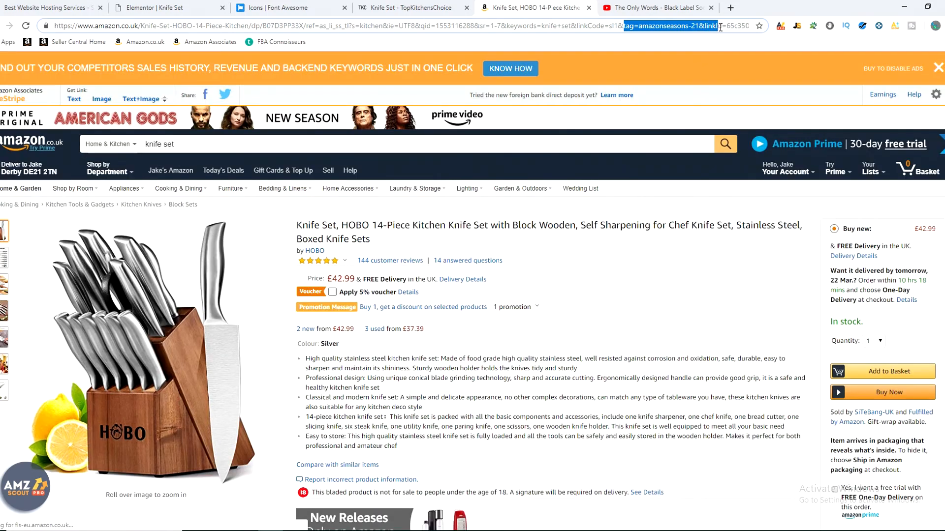
{"action": "left_click", "coordinate": [697, 25]}
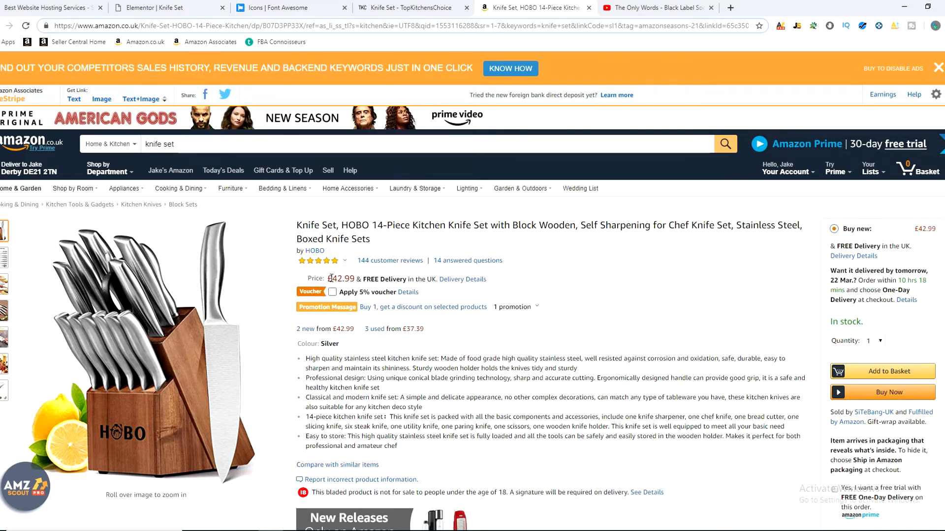
{"action": "left_click", "coordinate": [344, 278]}
{"action": "double_click", "coordinate": [344, 278]}
{"action": "left_click", "coordinate": [373, 277]}
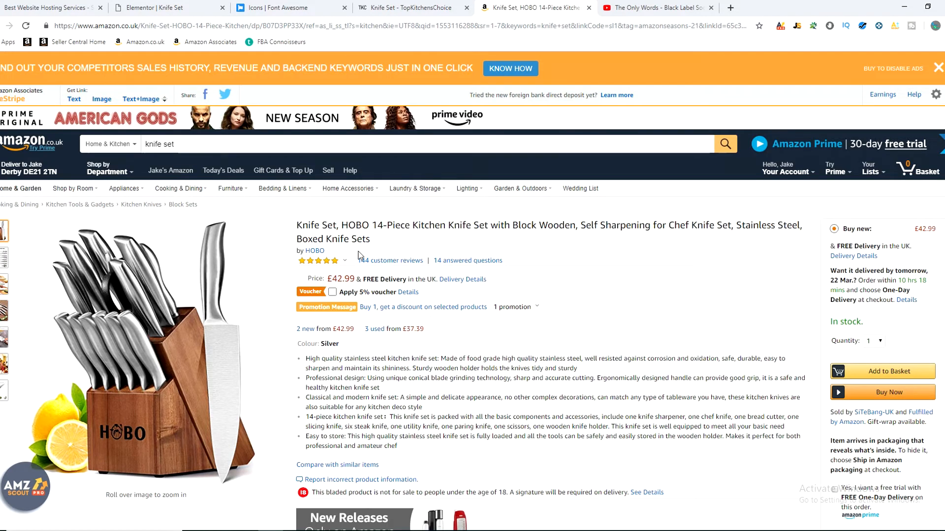
Step: Look over the lower sections of the live Knife Set page and close the Amazon product page
{"action": "left_click", "coordinate": [394, 7]}
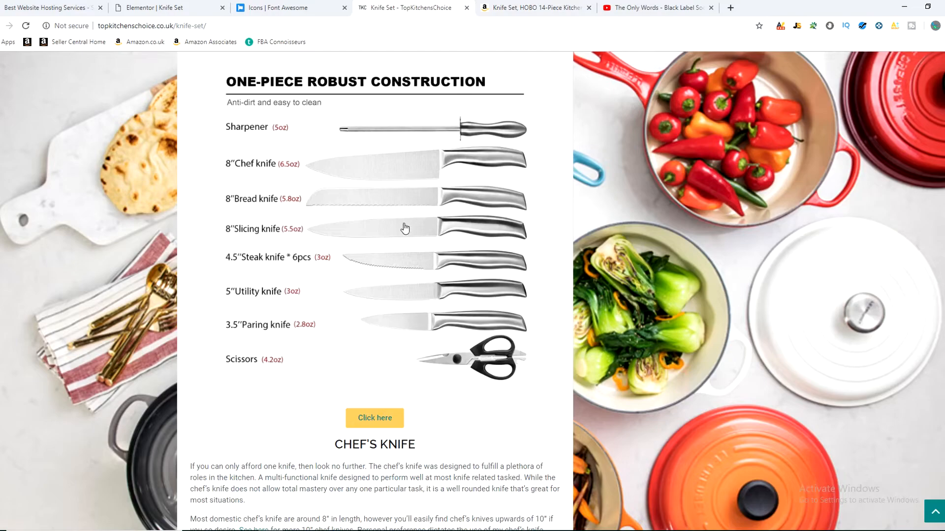
{"action": "scroll", "coordinate": [402, 227], "scroll_direction": "down", "scroll_amount": 1}
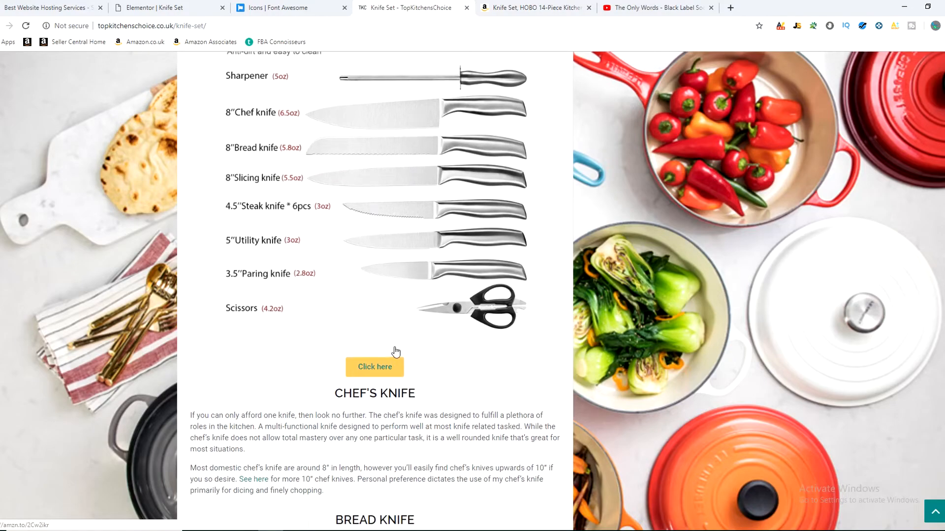
{"action": "scroll", "coordinate": [396, 352], "scroll_direction": "down", "scroll_amount": 4}
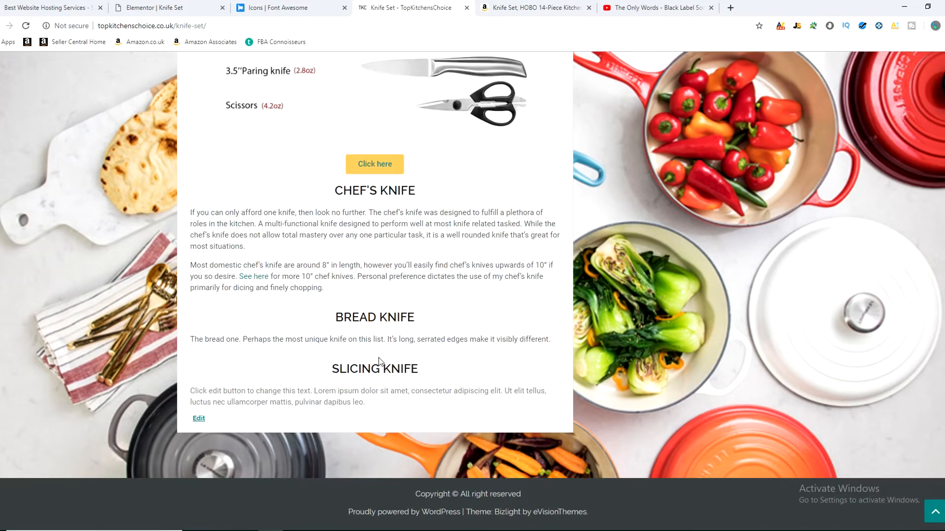
{"action": "scroll", "coordinate": [374, 364], "scroll_direction": "up", "scroll_amount": 4}
{"action": "left_click", "coordinate": [536, 8]}
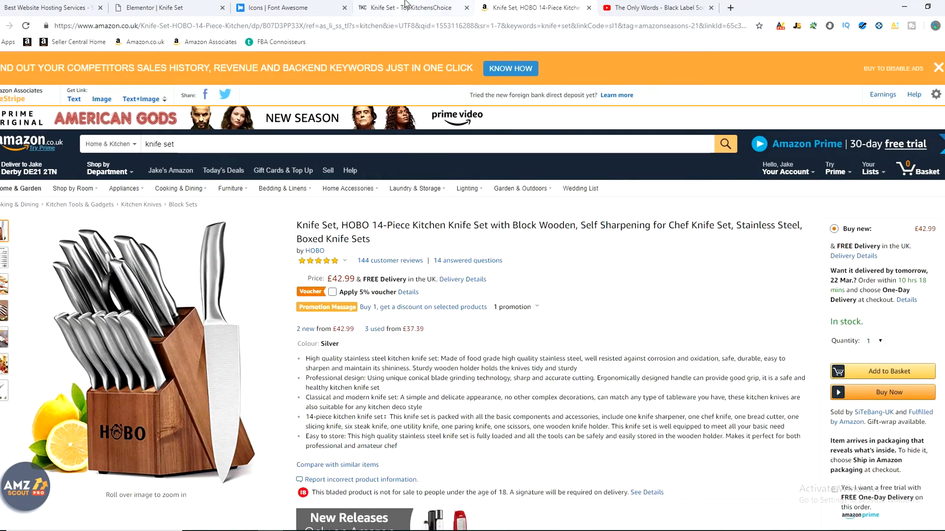
{"action": "left_click", "coordinate": [590, 8]}
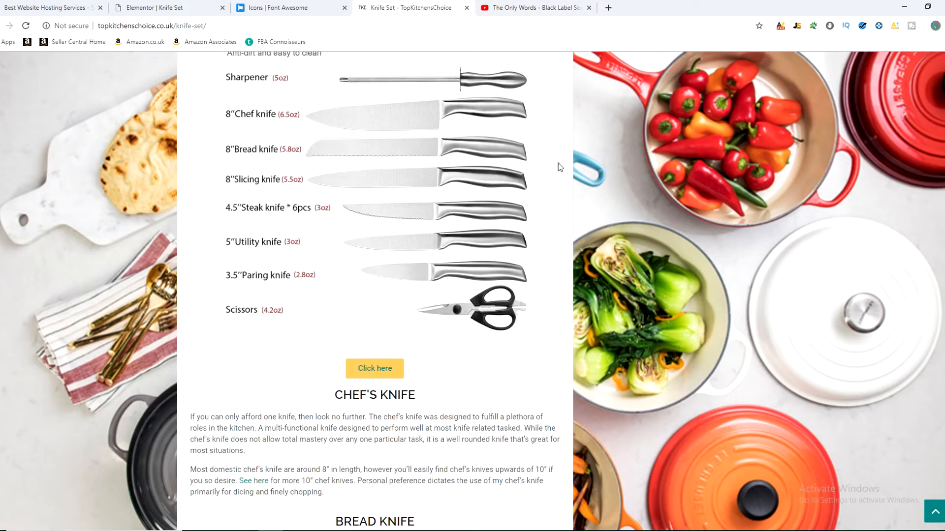
Step: Review the whole live Knife Set page, from the header and images to the Slicing Knife section
{"action": "scroll", "coordinate": [398, 369], "scroll_direction": "up", "scroll_amount": 10}
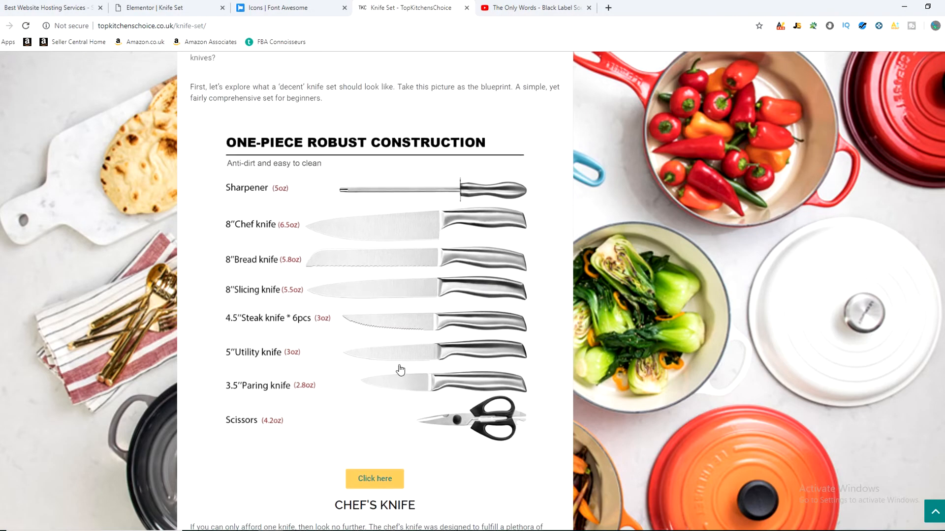
{"action": "scroll", "coordinate": [385, 374], "scroll_direction": "up", "scroll_amount": 4}
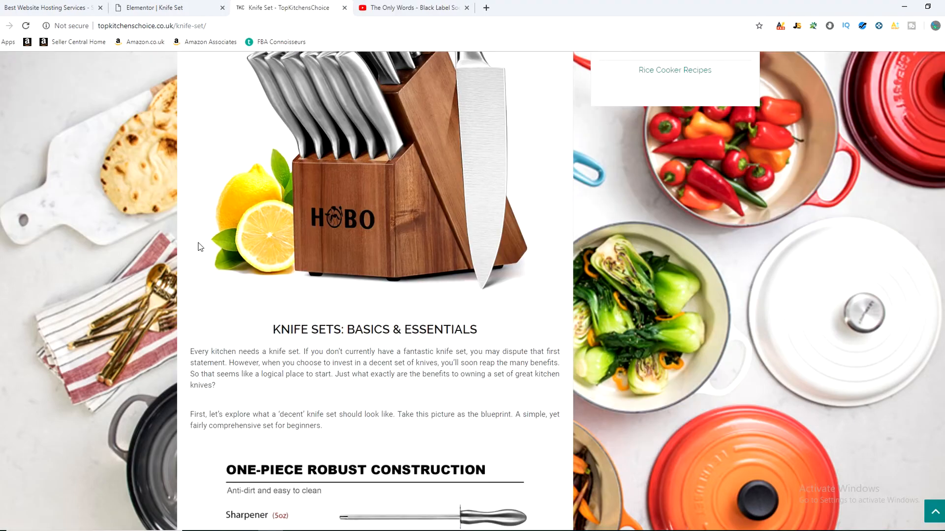
{"action": "scroll", "coordinate": [199, 244], "scroll_direction": "down", "scroll_amount": 12}
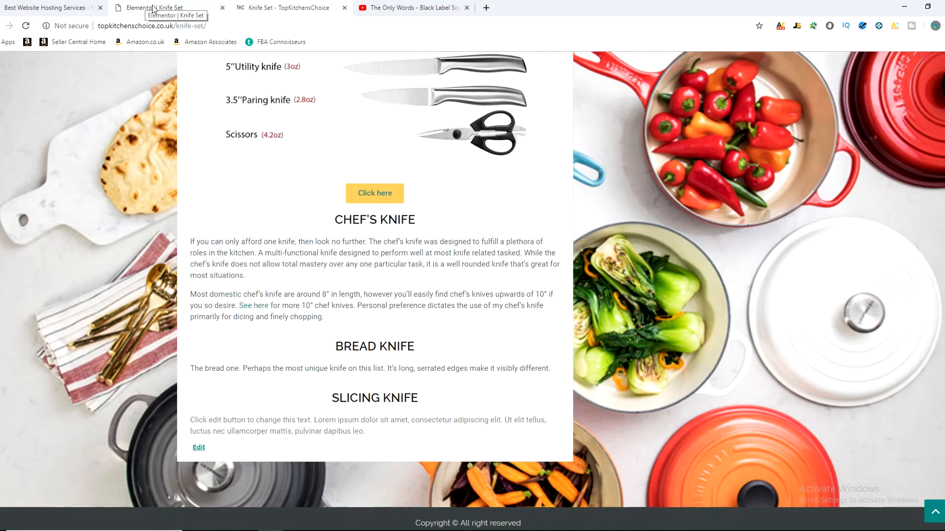
{"action": "scroll", "coordinate": [129, 277], "scroll_direction": "up", "scroll_amount": 12}
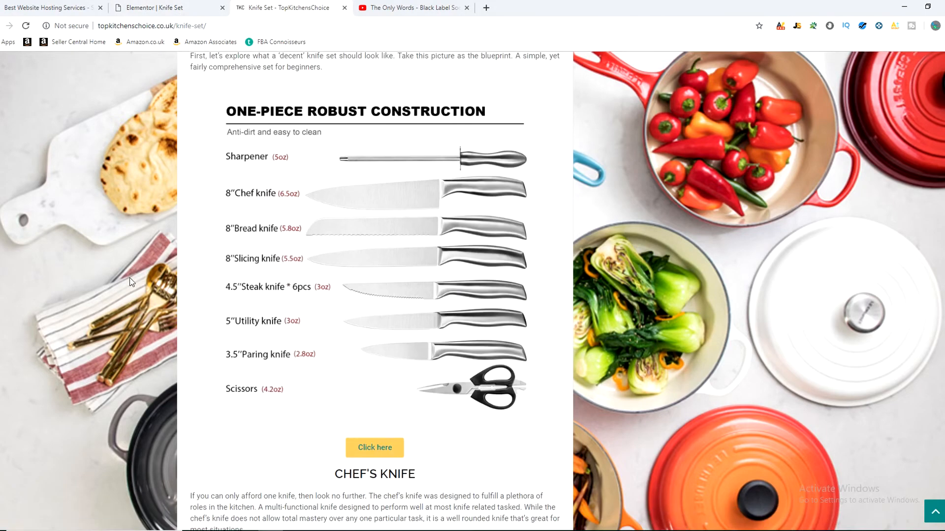
{"action": "scroll", "coordinate": [129, 307], "scroll_direction": "up", "scroll_amount": 5}
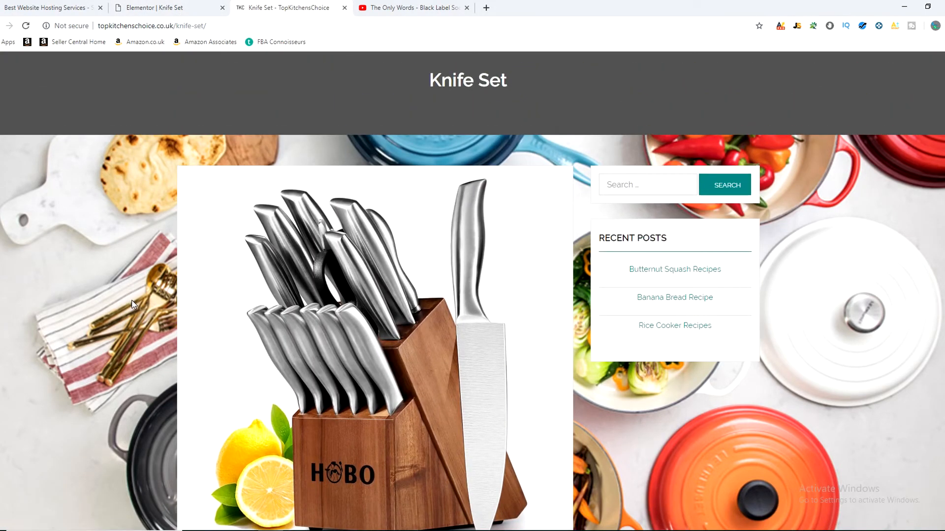
{"action": "scroll", "coordinate": [132, 303], "scroll_direction": "up", "scroll_amount": 3}
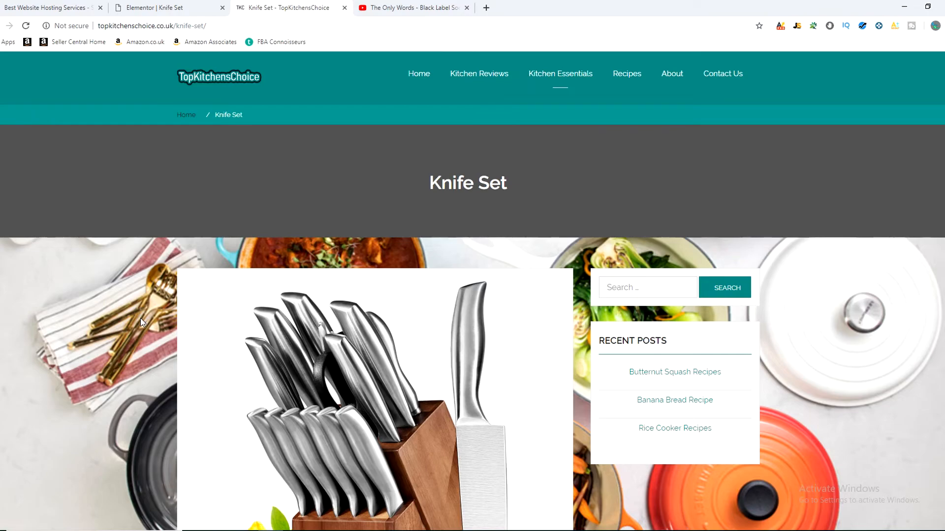
{"action": "scroll", "coordinate": [140, 321], "scroll_direction": "down", "scroll_amount": 7}
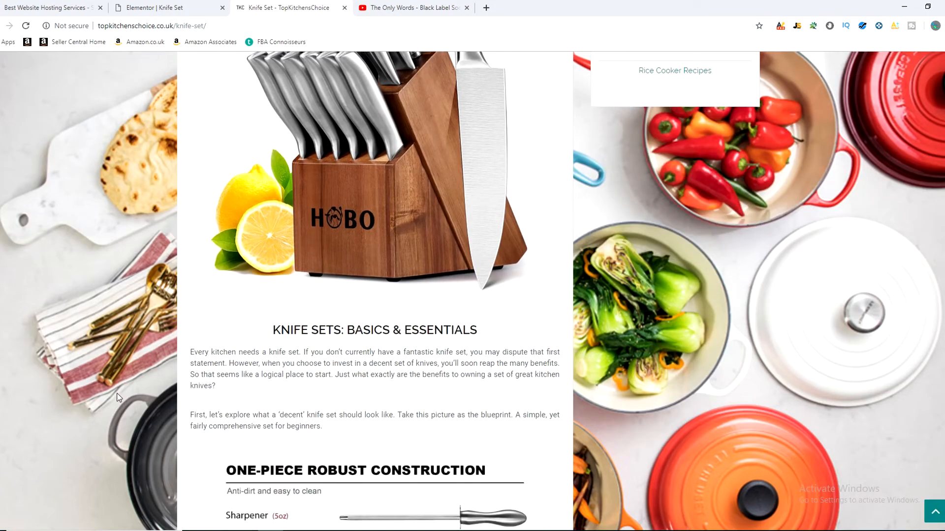
Step: Return to the Knife Set page in the Elementor editor and leave the button settings for the widget list
{"action": "left_click", "coordinate": [168, 7]}
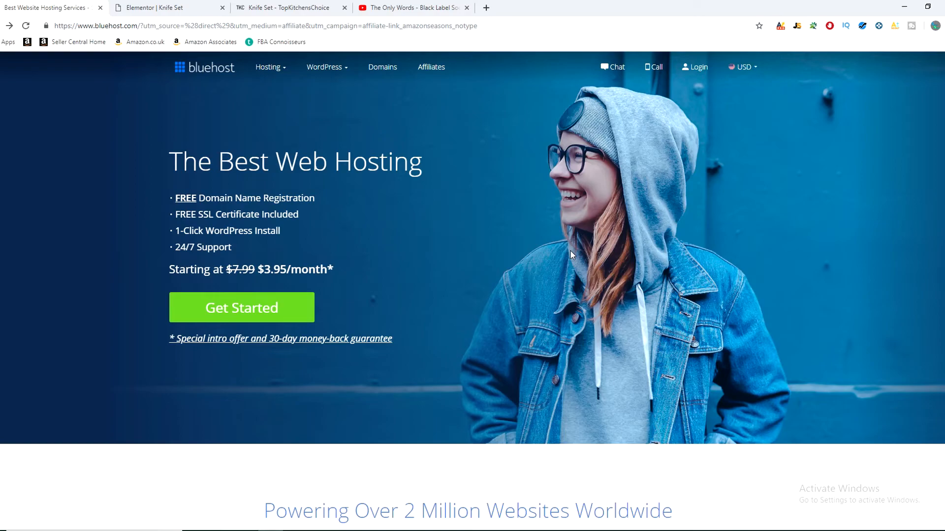
{"action": "left_click", "coordinate": [162, 7]}
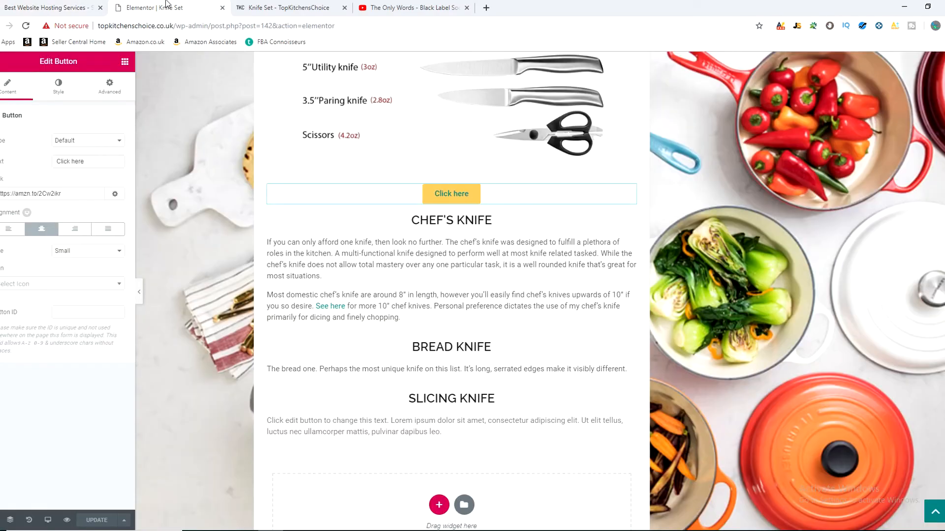
{"action": "left_click", "coordinate": [296, 7]}
{"action": "left_click", "coordinate": [166, 5]}
{"action": "left_click", "coordinate": [0, 62]}
{"action": "left_click", "coordinate": [0, 62]}
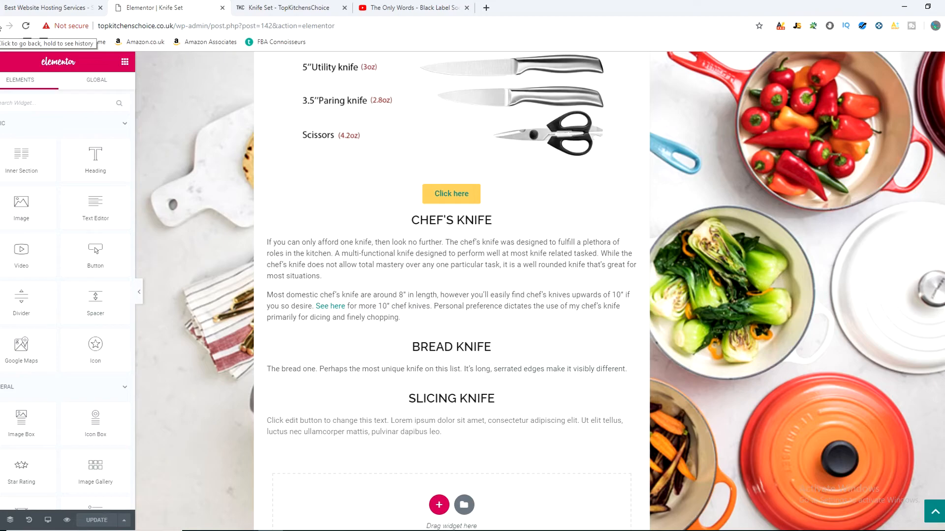
Step: View the navigation menu on the live Knife Set page and return to the top of that page in the Elementor editor
{"action": "left_click", "coordinate": [287, 7]}
{"action": "scroll", "coordinate": [403, 194], "scroll_direction": "up", "scroll_amount": 7}
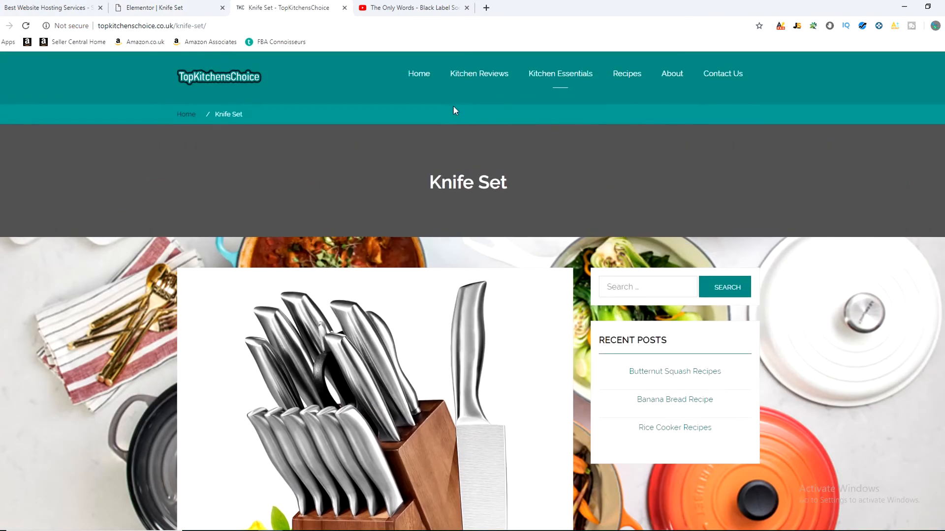
{"action": "mouse_move", "coordinate": [562, 83]}
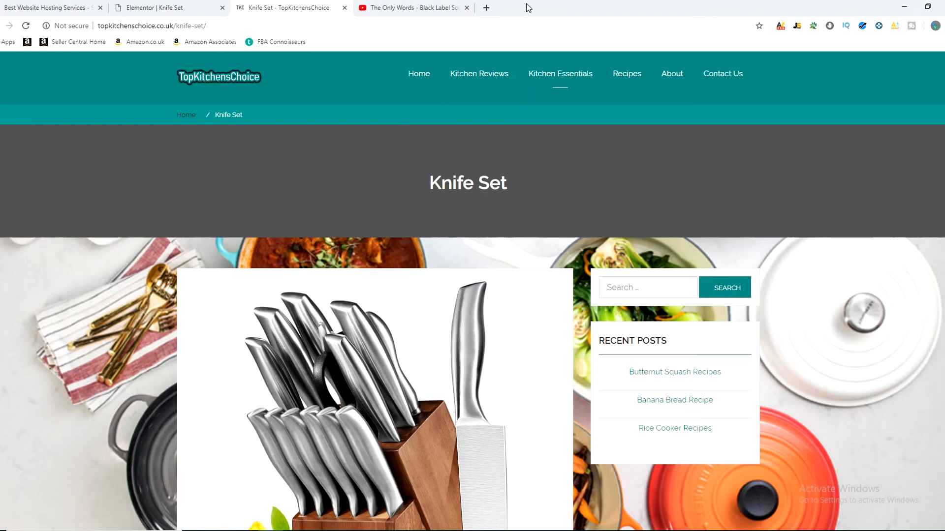
{"action": "mouse_move", "coordinate": [450, 74]}
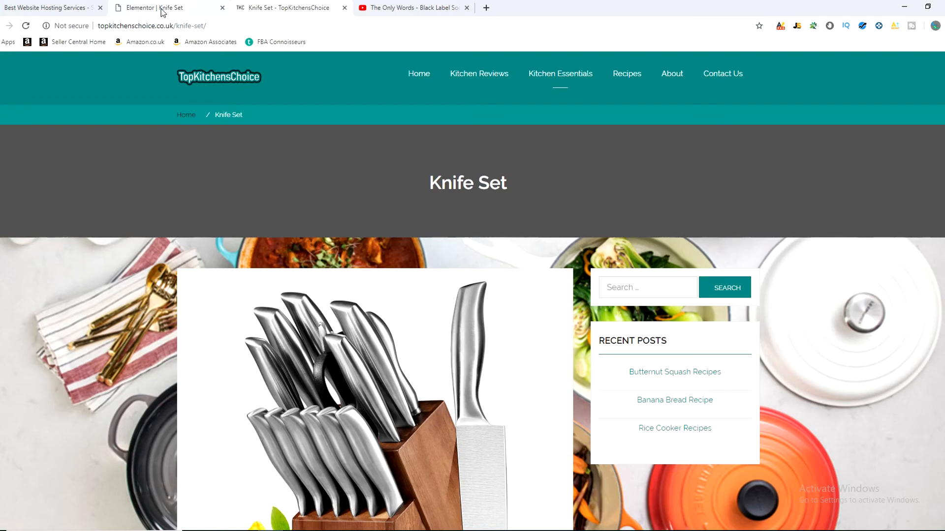
{"action": "left_click", "coordinate": [163, 11]}
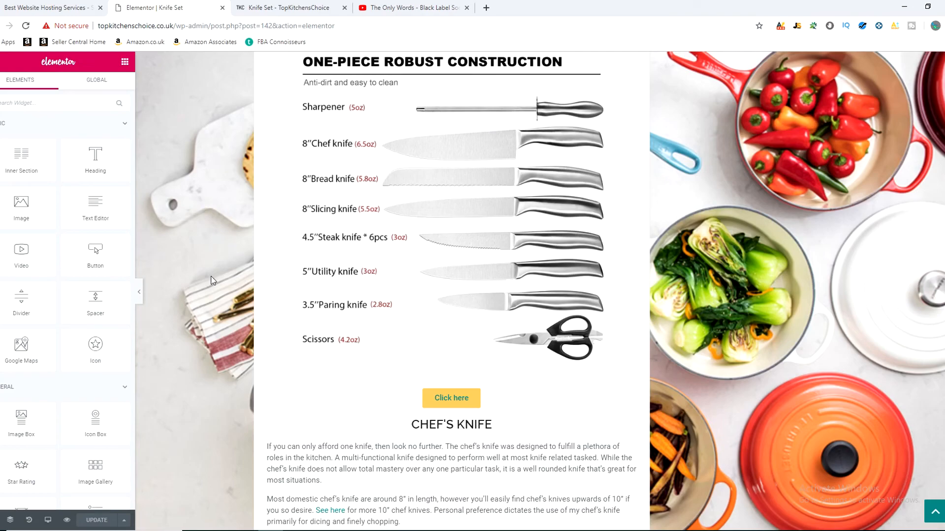
{"action": "scroll", "coordinate": [213, 311], "scroll_direction": "up", "scroll_amount": 15}
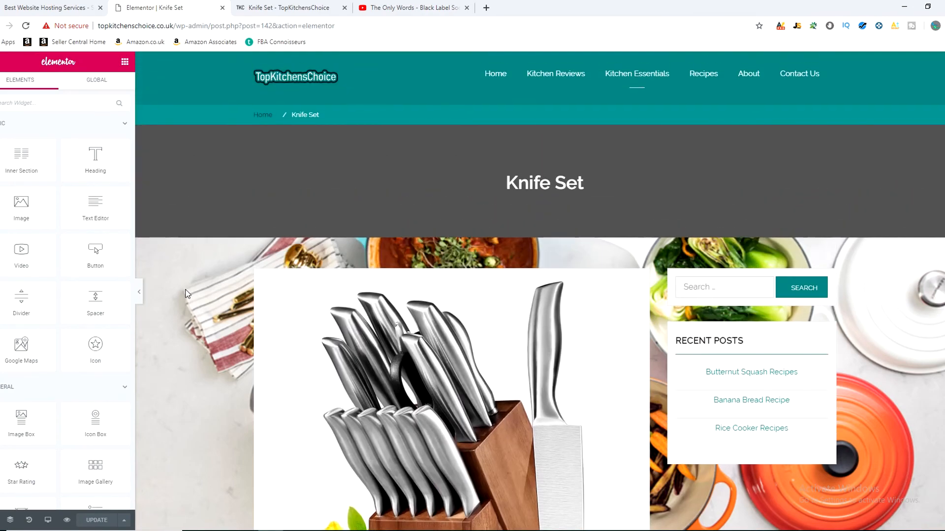